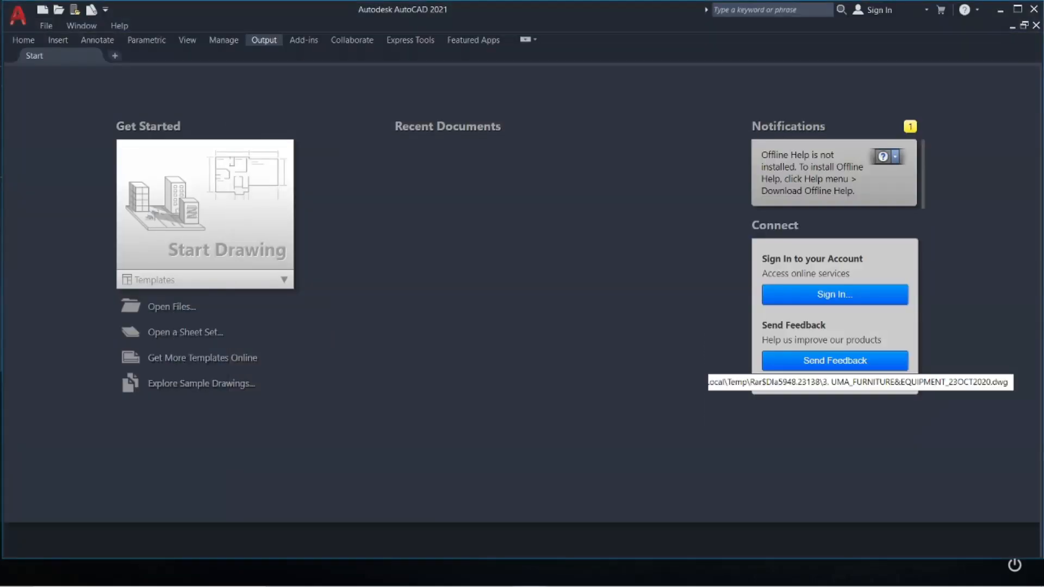
Start a new drawing and maximize the program window.
click(272, 223)
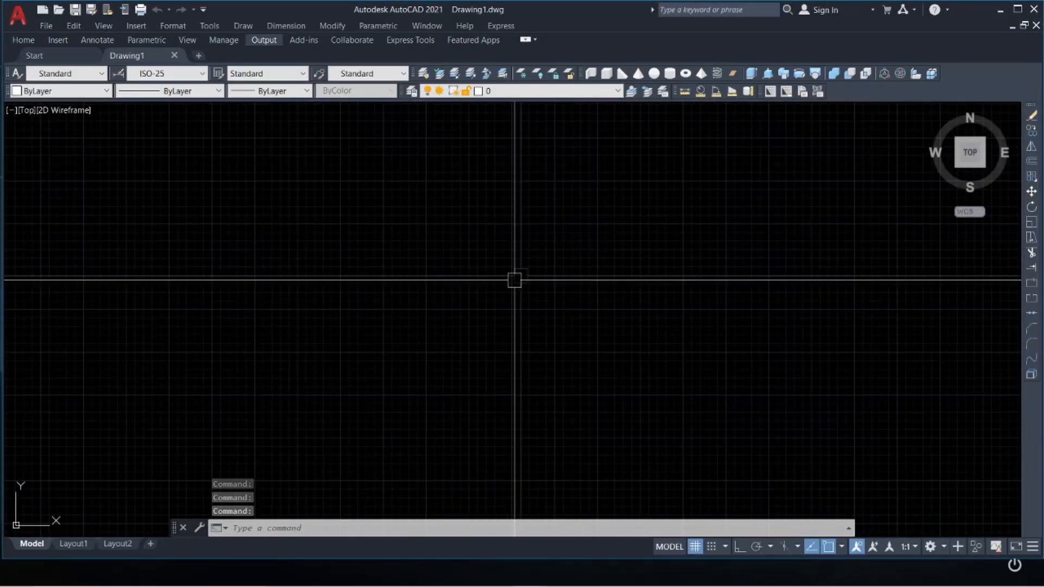
click(1017, 10)
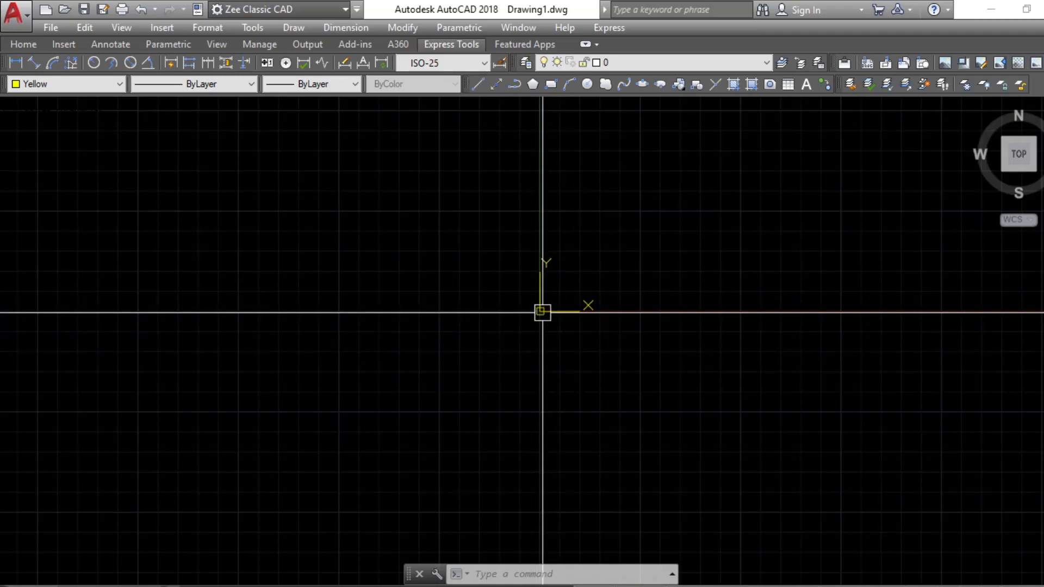
Look through the available choices for object color, linetype, lineweight, dimension style and layer.
click(89, 82)
click(223, 87)
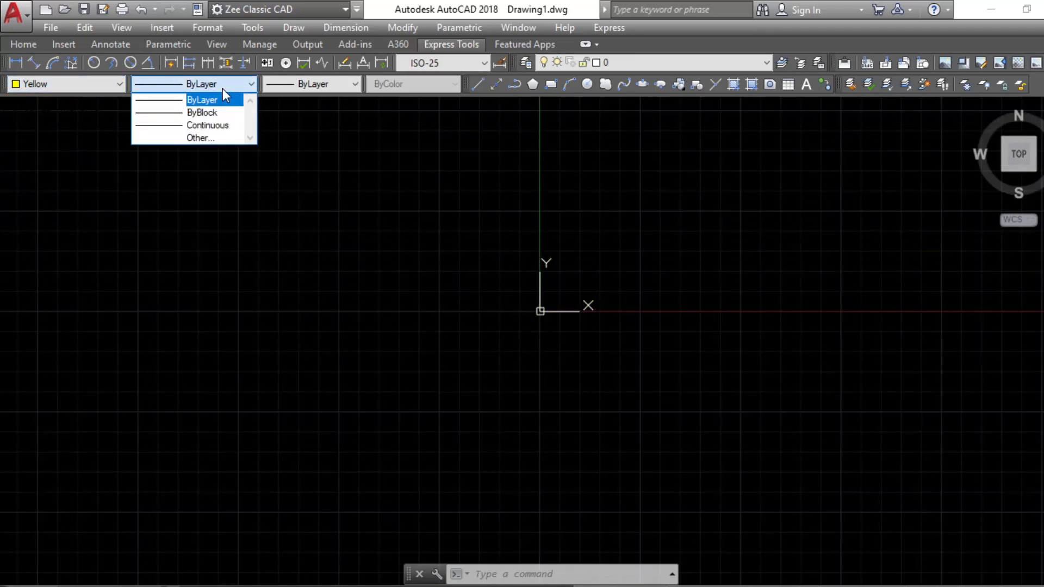
click(328, 84)
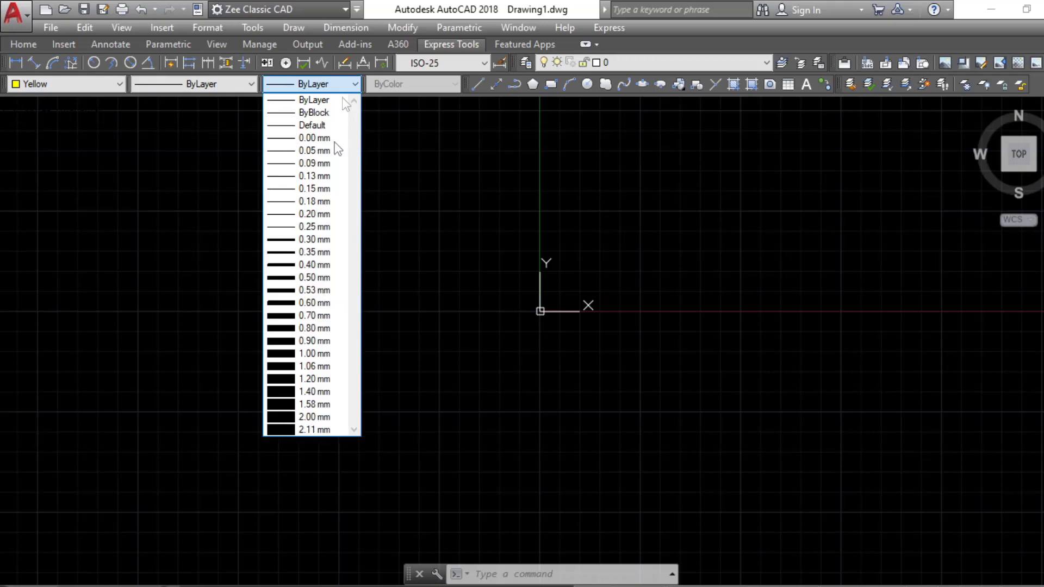
click(427, 86)
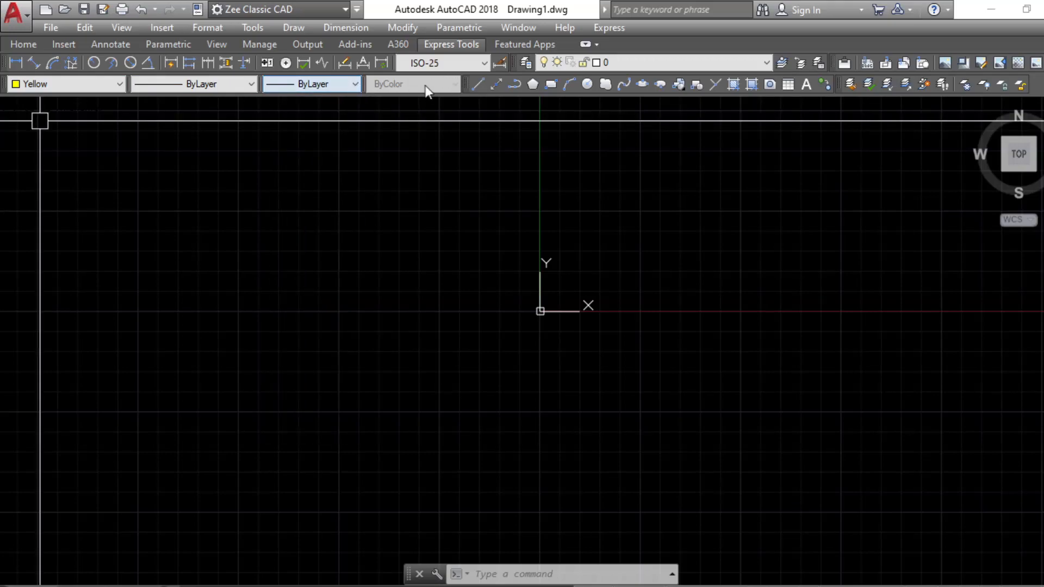
click(341, 86)
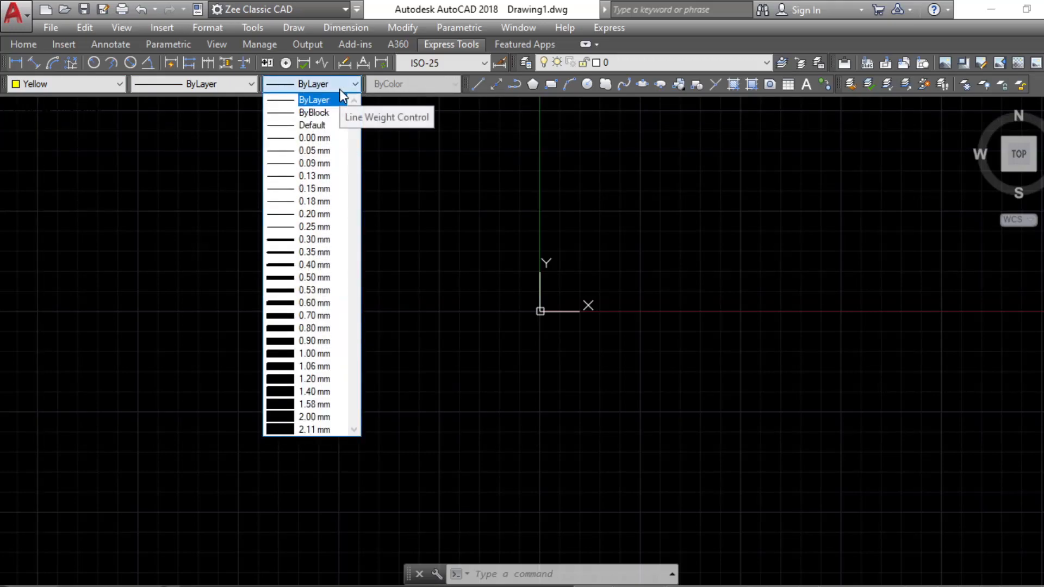
click(340, 89)
click(340, 89)
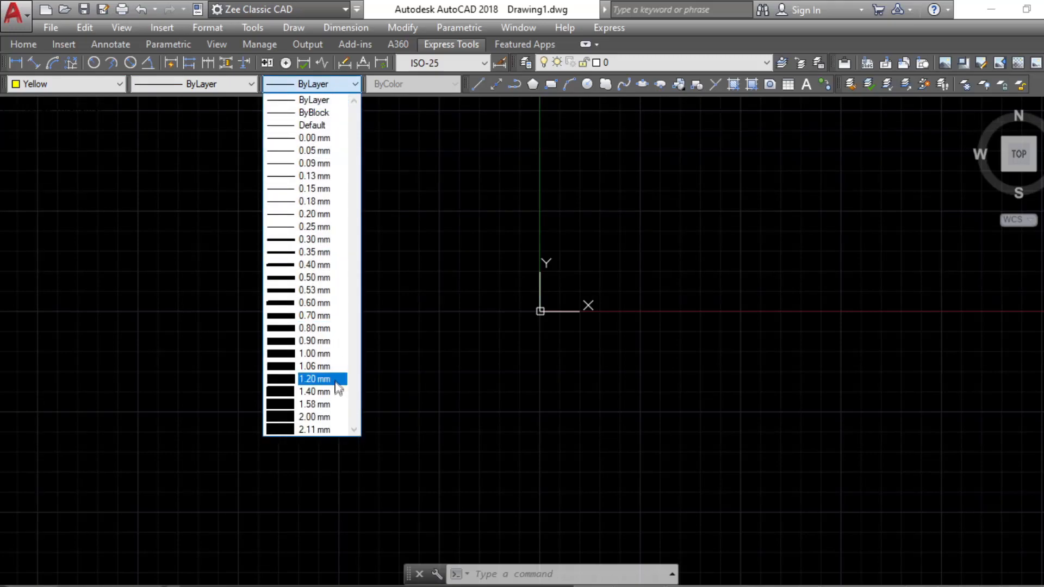
click(460, 64)
click(460, 64)
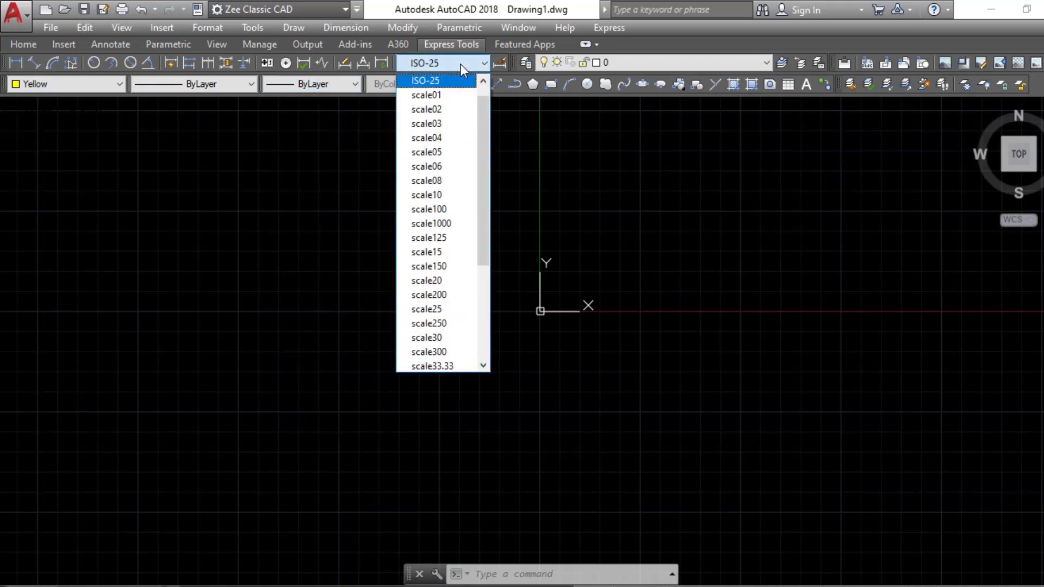
mouse_move(483, 110)
mouse_down()
mouse_move(491, 248)
mouse_move(492, 105)
mouse_up()
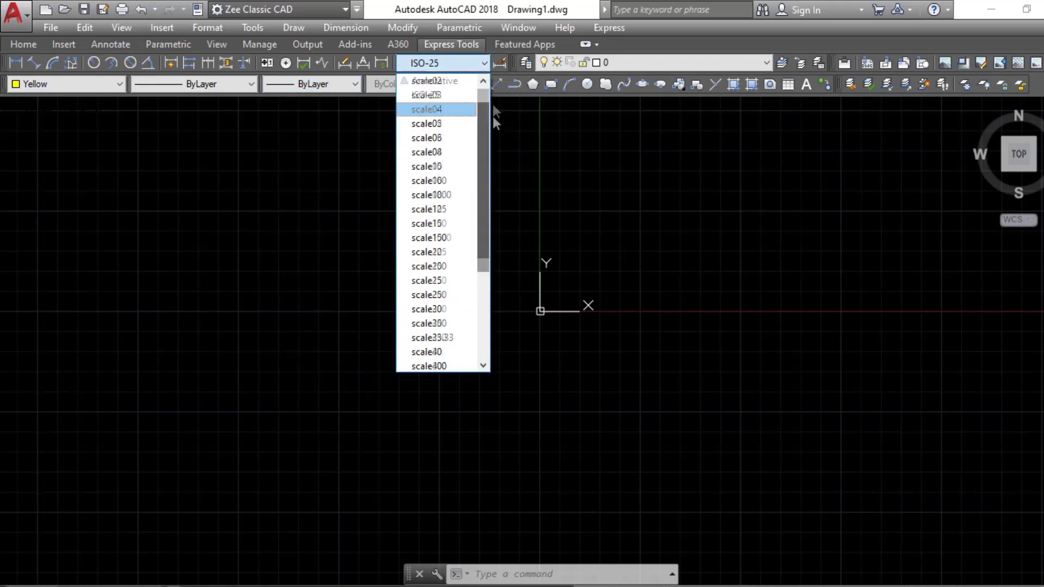
click(629, 62)
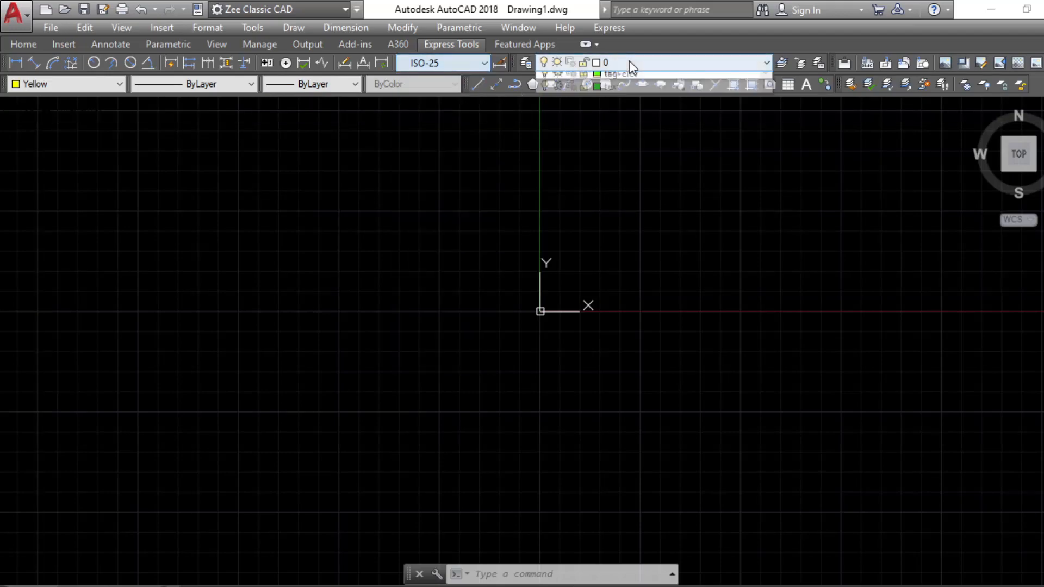
click(659, 71)
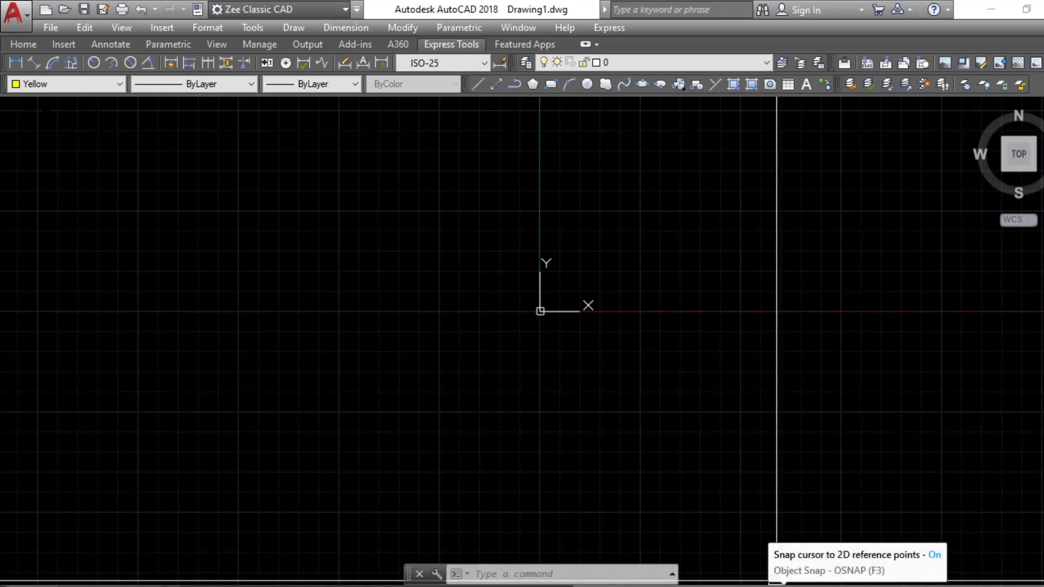
Review the object snap modes in the drafting settings and accept them.
right_click(783, 582)
click(805, 569)
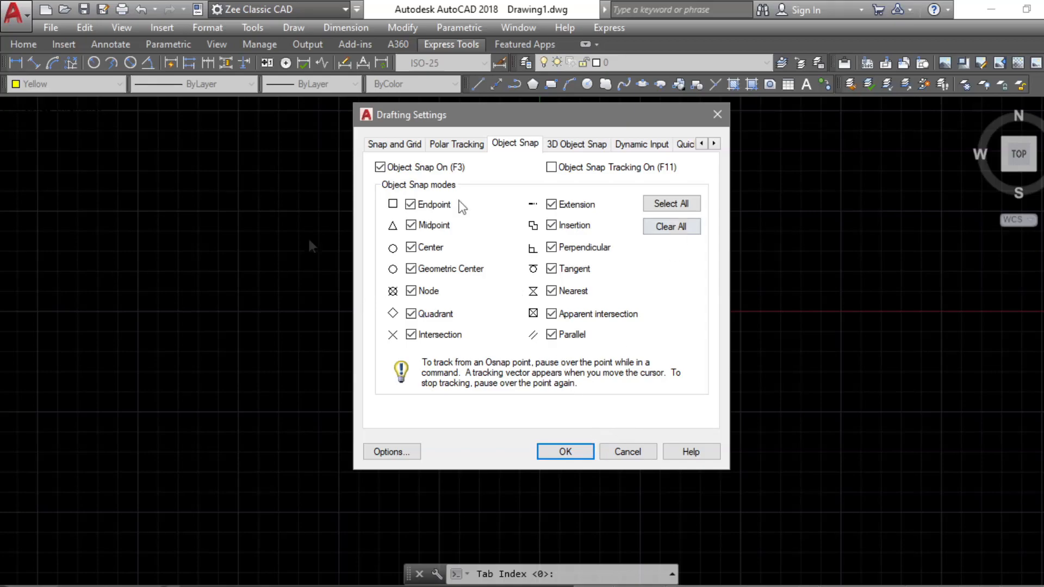
click(570, 455)
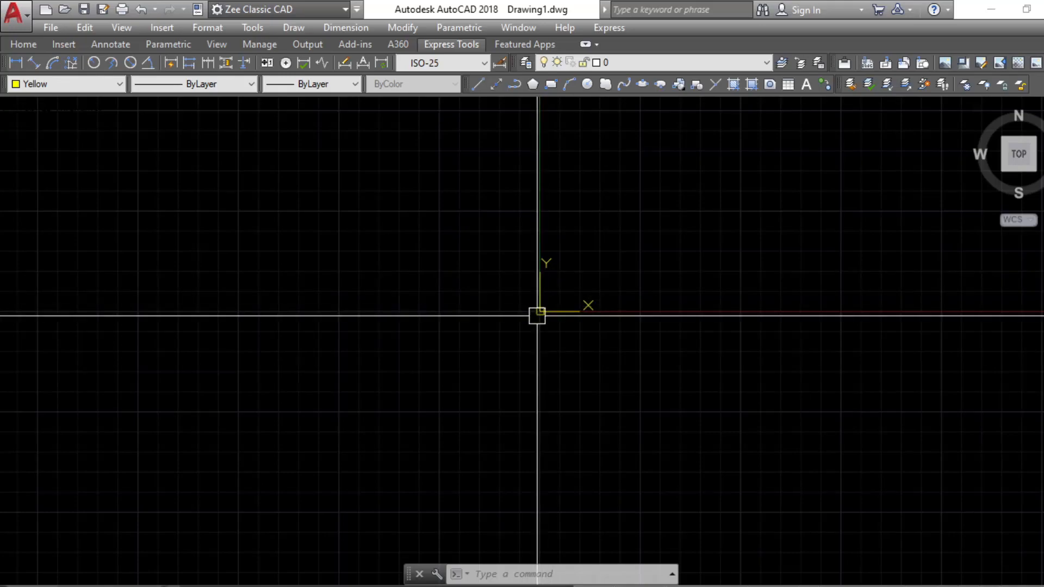
Turn off the grid and set the drawing units to 0.00 length precision with Meters as the insertion scale.
key(F7)
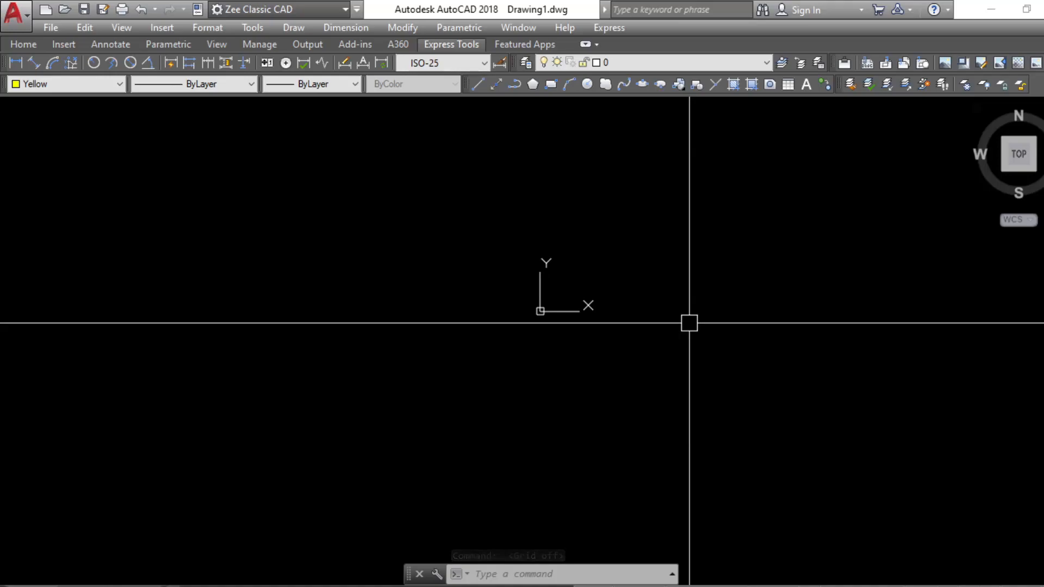
text(un)
key(Return)
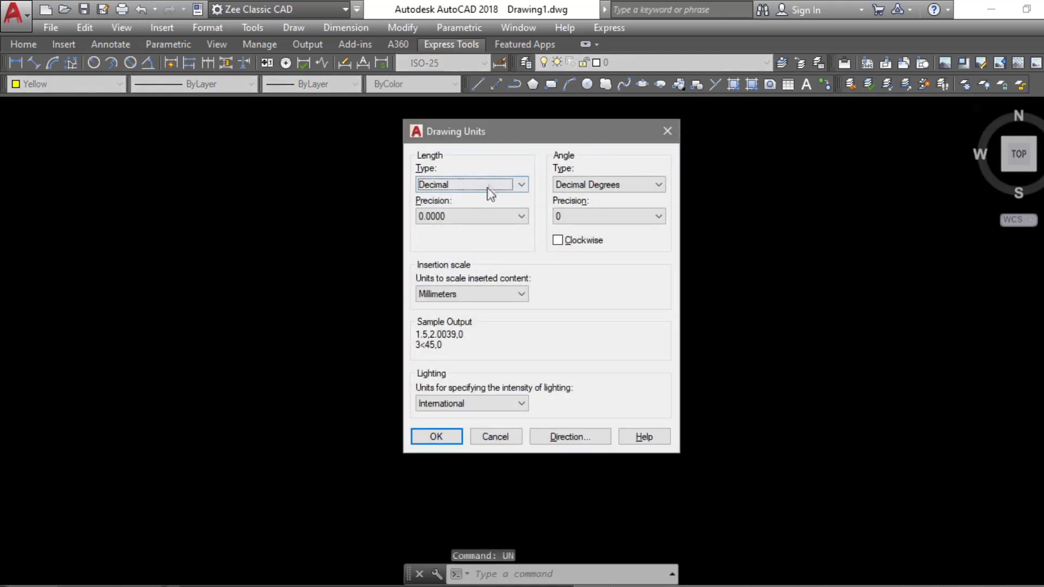
click(483, 216)
click(470, 251)
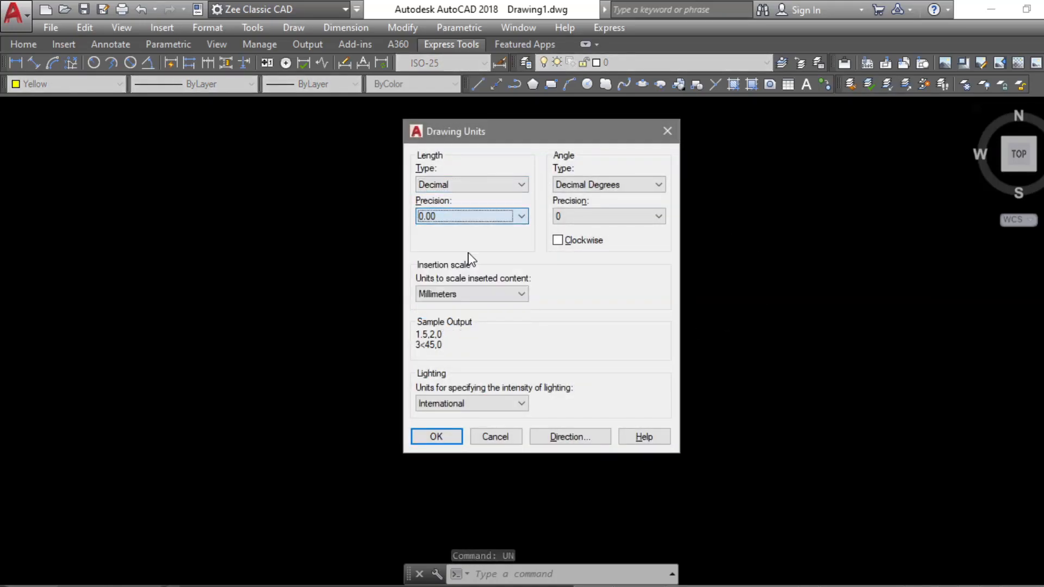
click(489, 294)
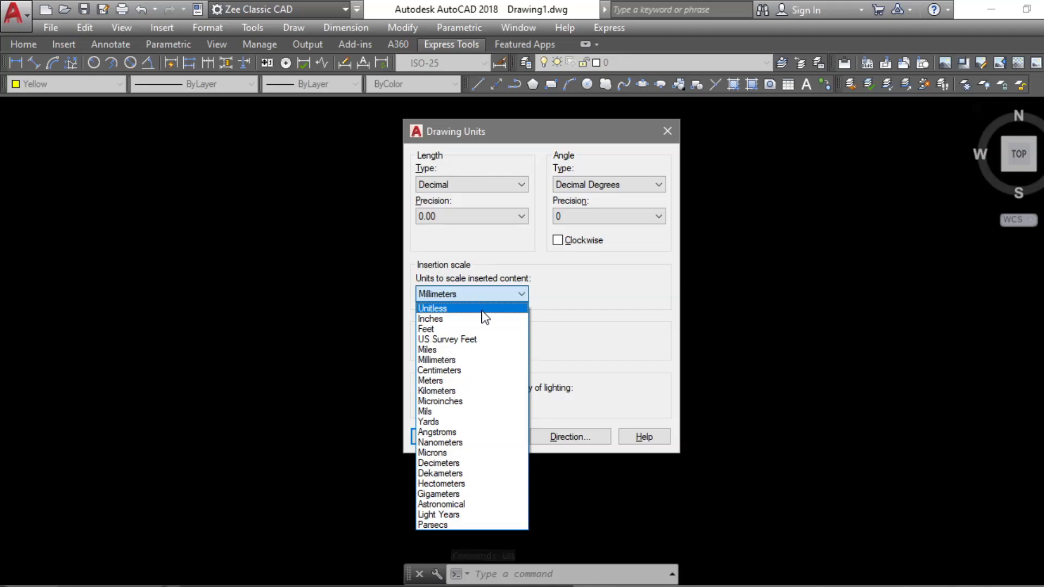
click(474, 380)
click(444, 435)
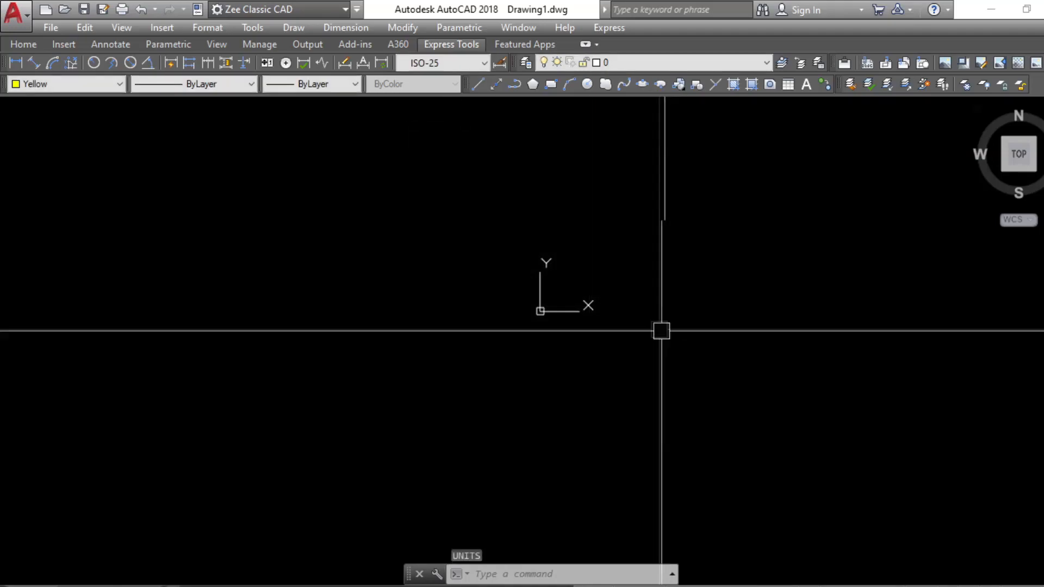
middle_drag(654, 339, 592, 366)
key(Escape)
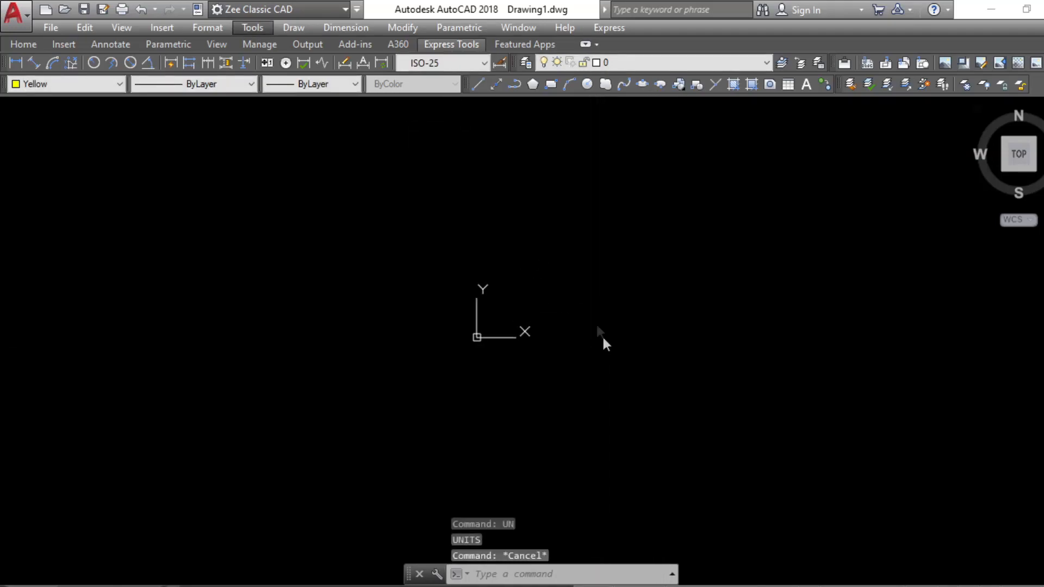
click(606, 284)
click(615, 364)
middle_drag(577, 388, 550, 388)
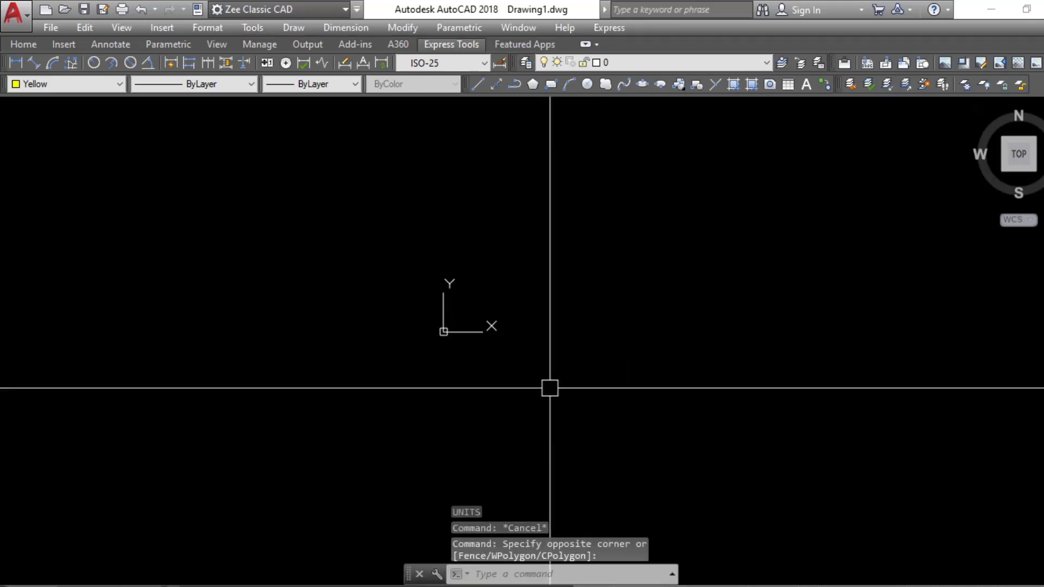
Open the program options and set the display crosshair size to 100.
right_click(577, 333)
click(641, 578)
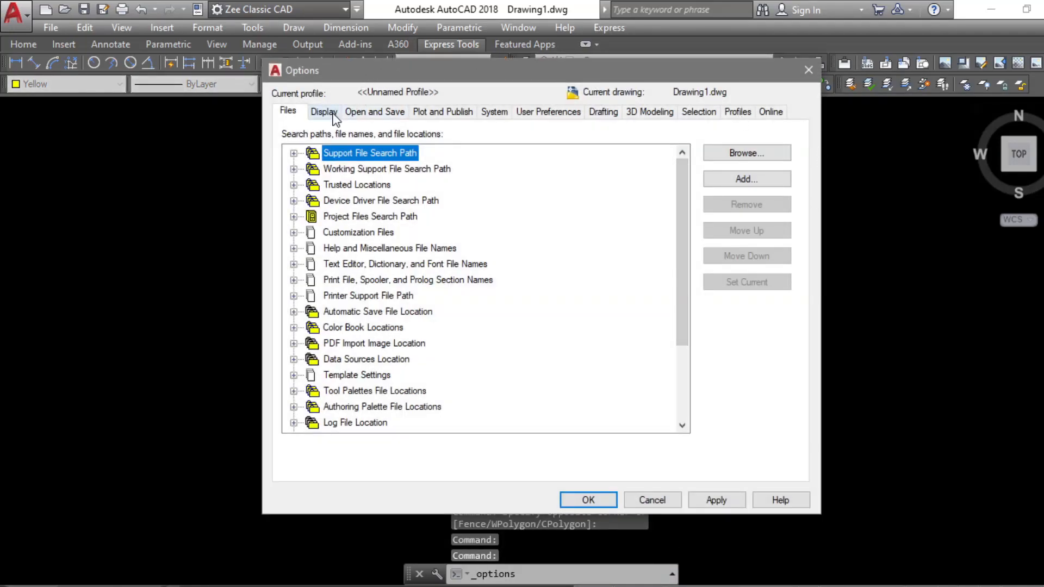
click(324, 112)
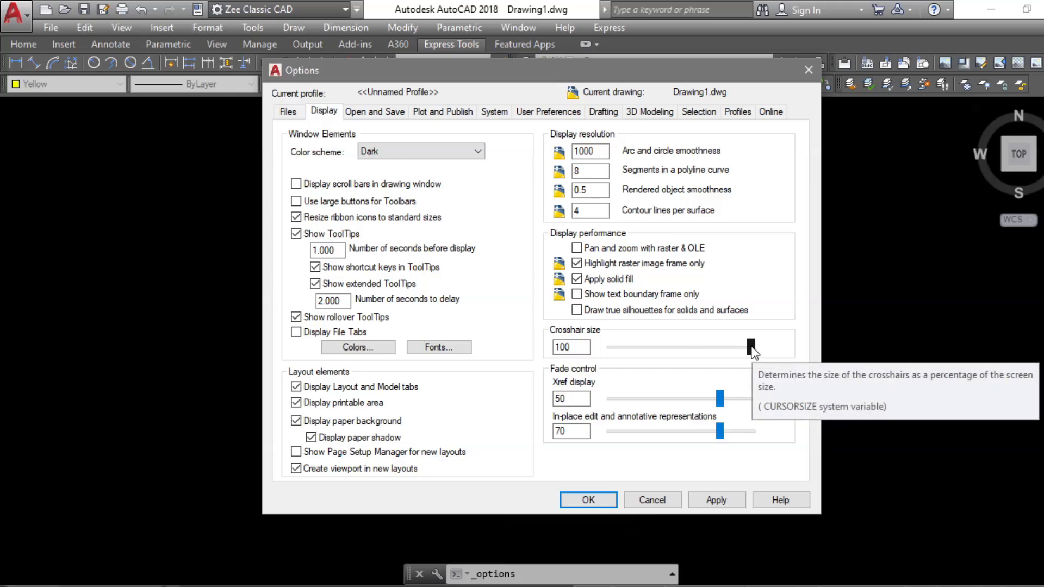
drag(752, 347, 774, 375)
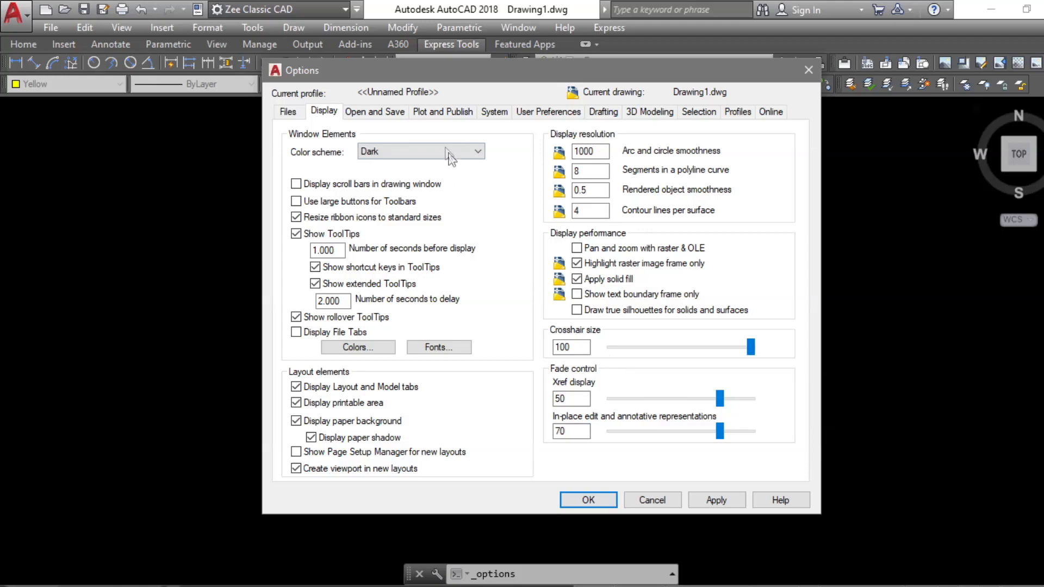
Review the option pages from Open and Save through Selection, including the aperture, pickbox and grip sizes.
click(375, 111)
click(420, 114)
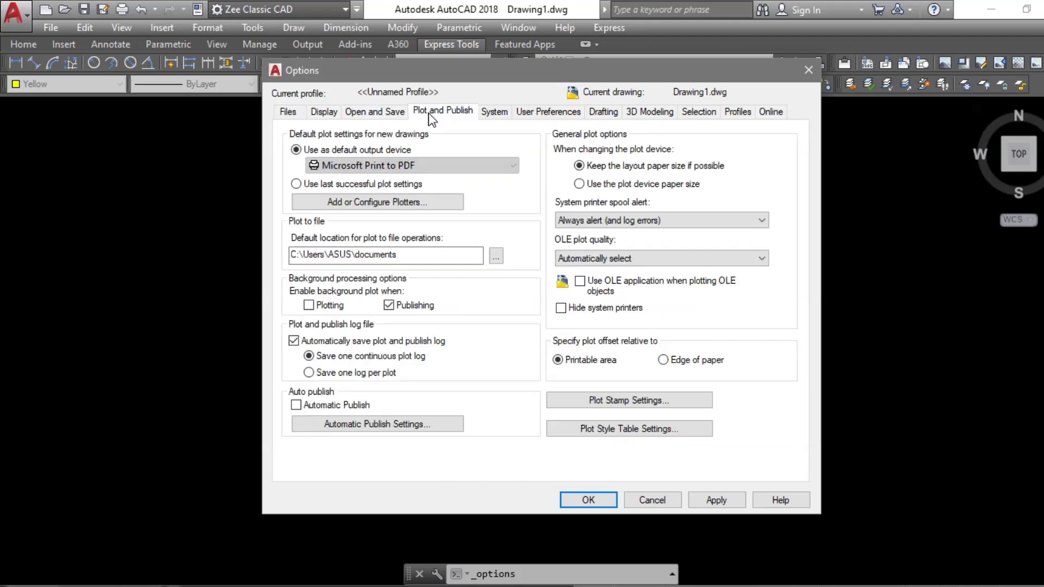
click(494, 112)
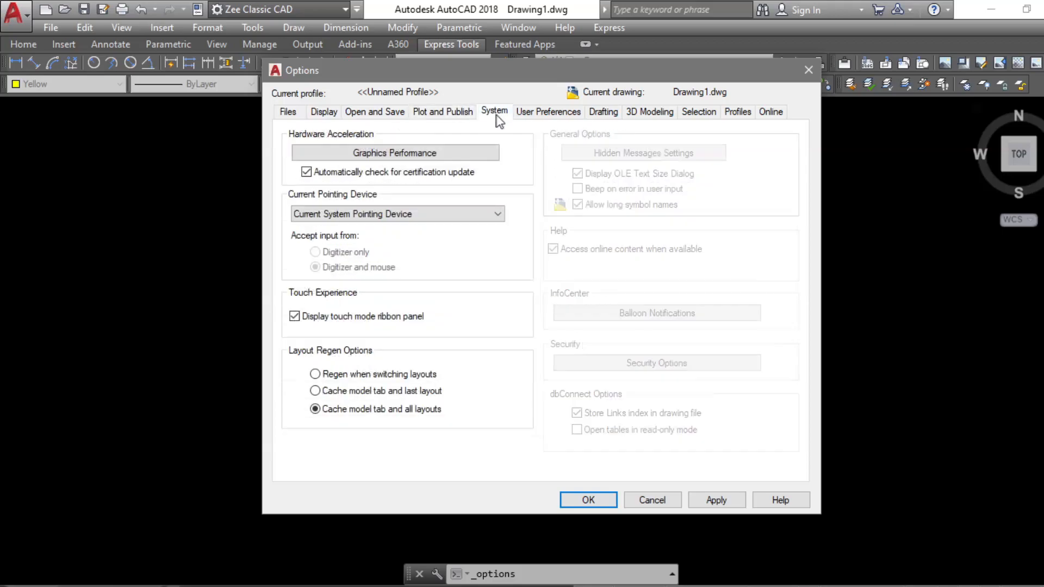
click(540, 115)
click(618, 115)
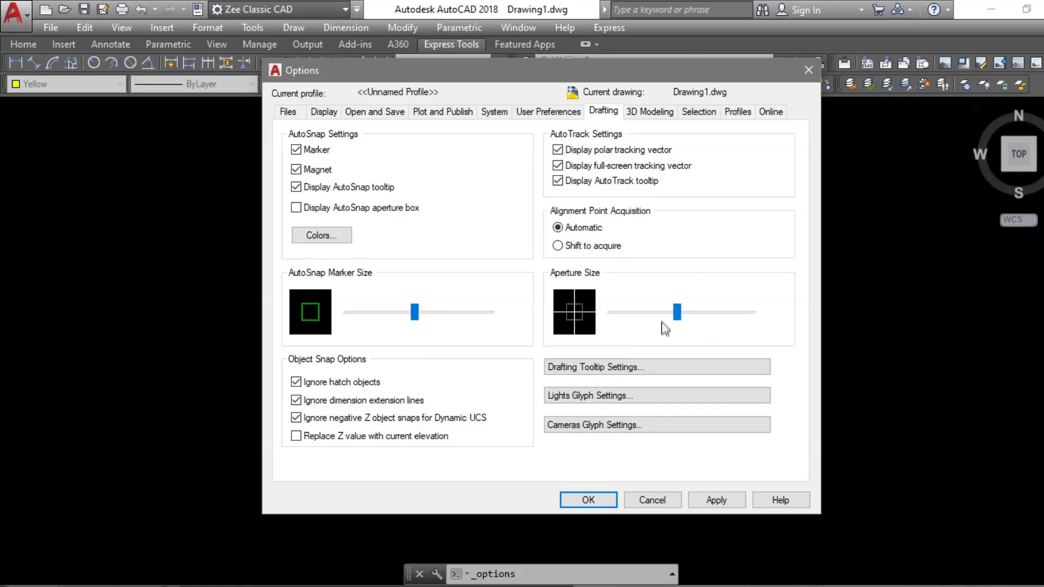
click(657, 113)
click(694, 113)
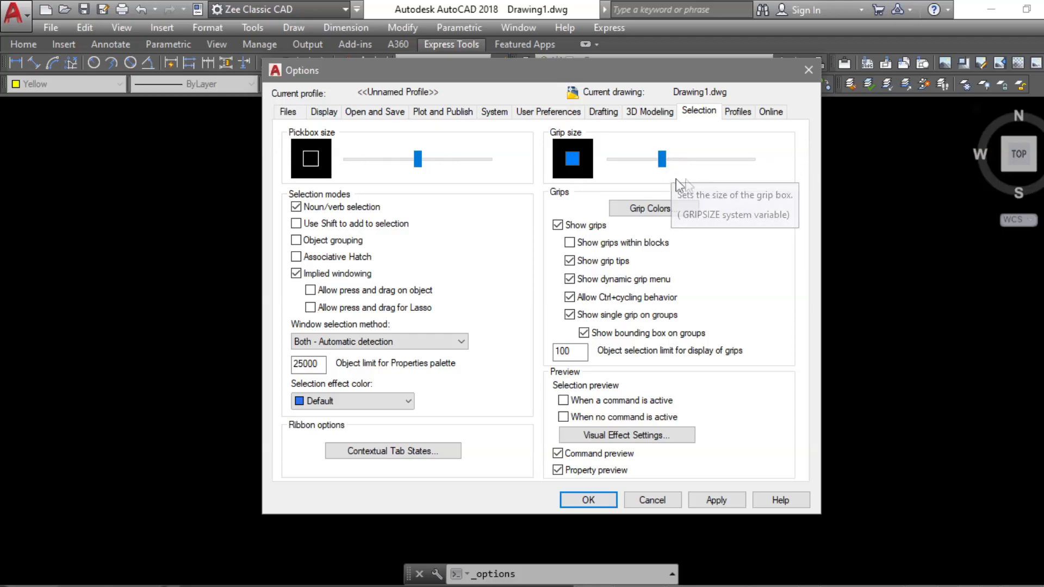
click(661, 159)
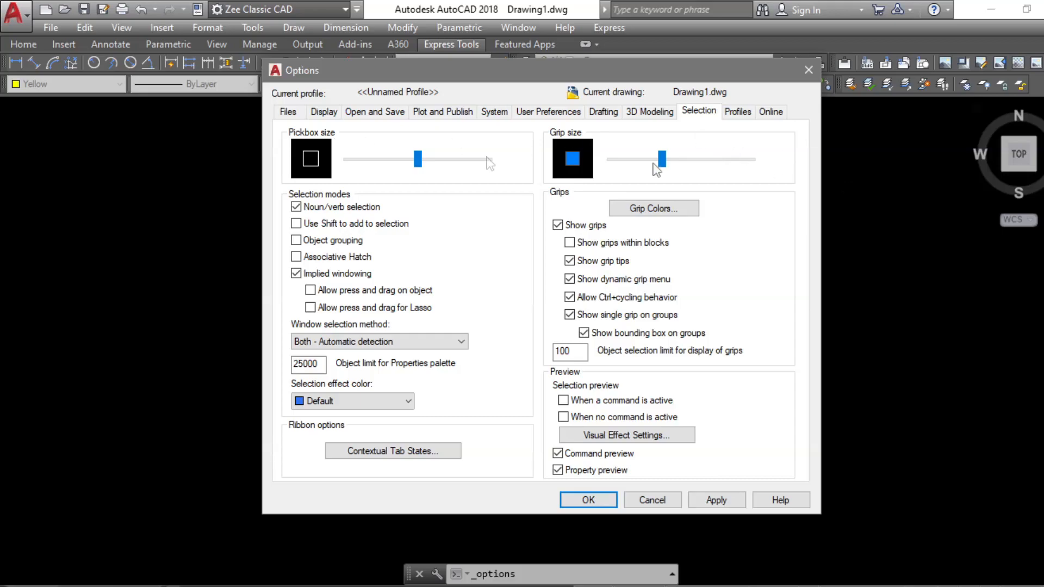
Review the drawing window colors for the 2D model space, sheet/layout, block editor, command line and plot preview contexts.
click(320, 113)
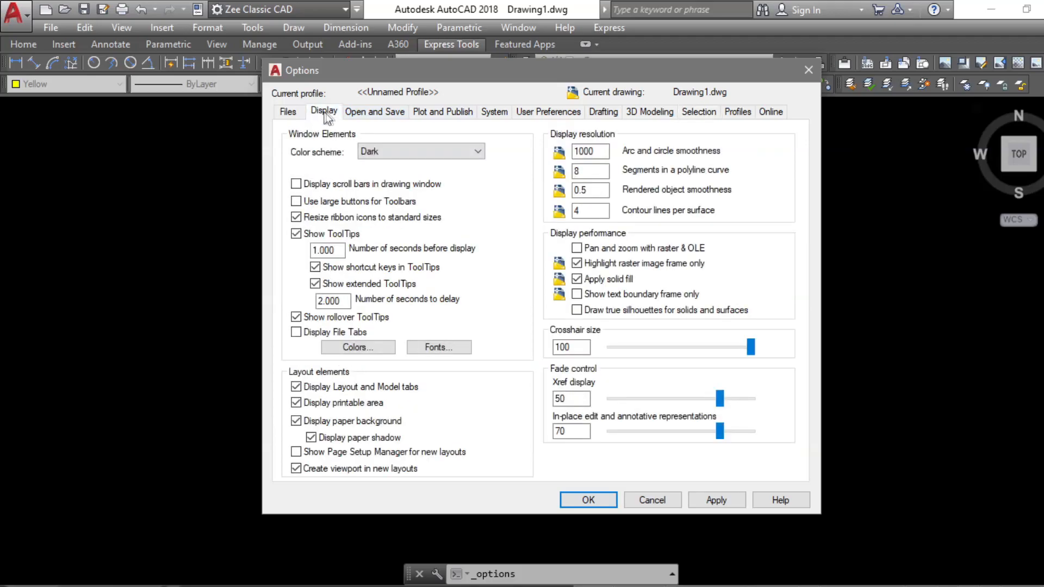
click(370, 348)
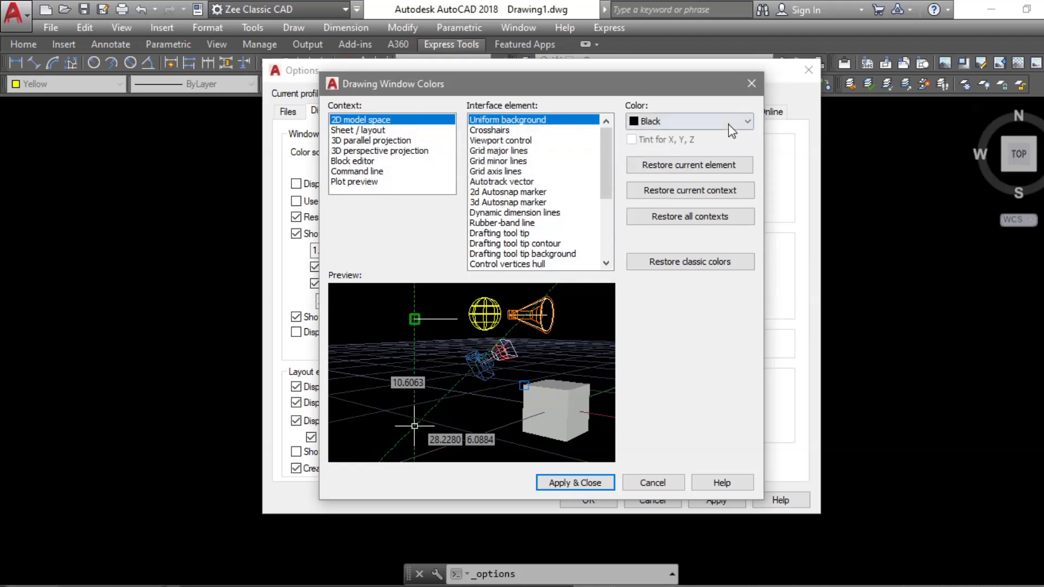
click(512, 132)
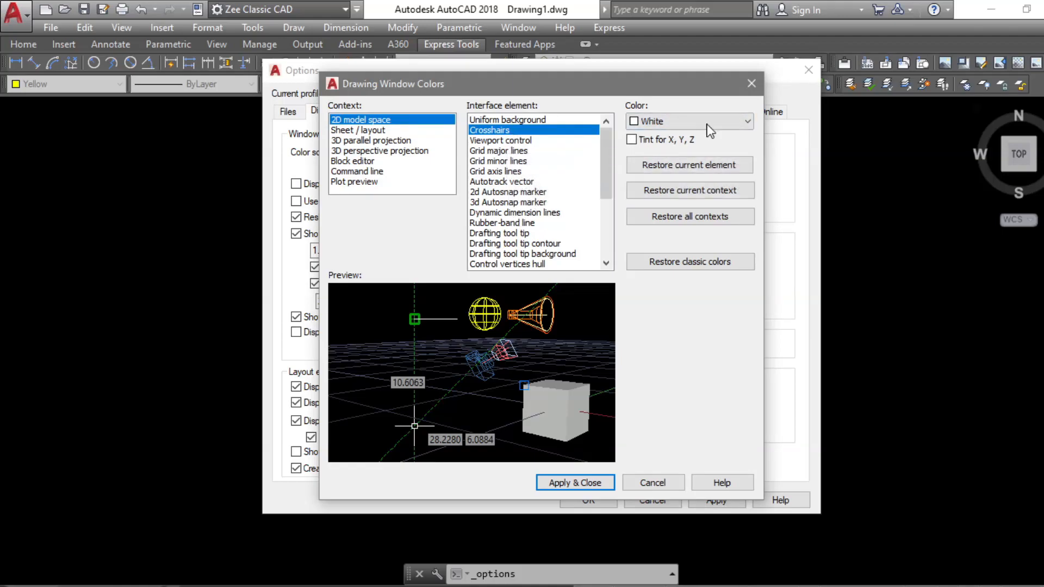
click(345, 132)
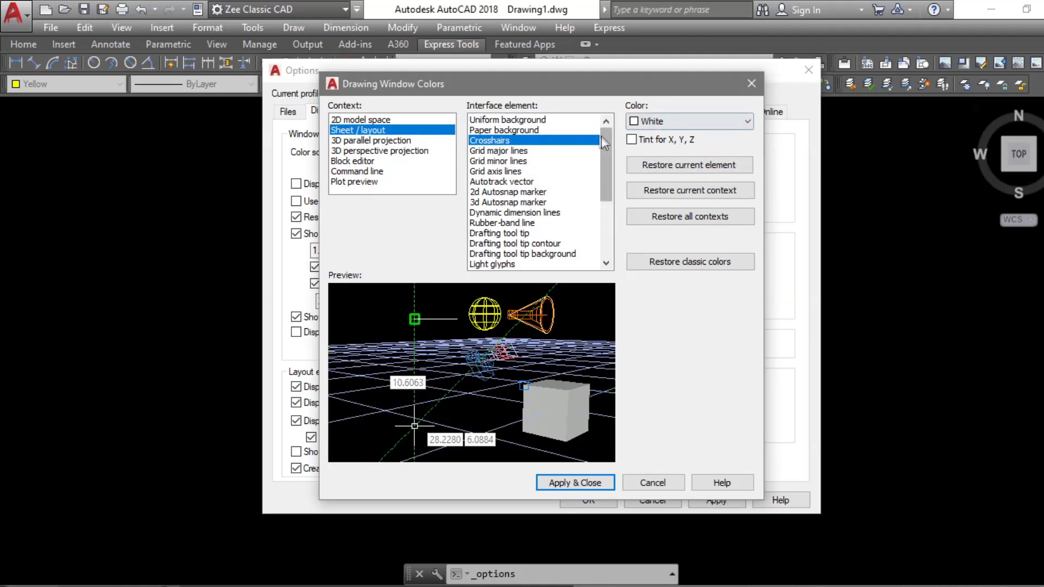
click(526, 132)
click(532, 122)
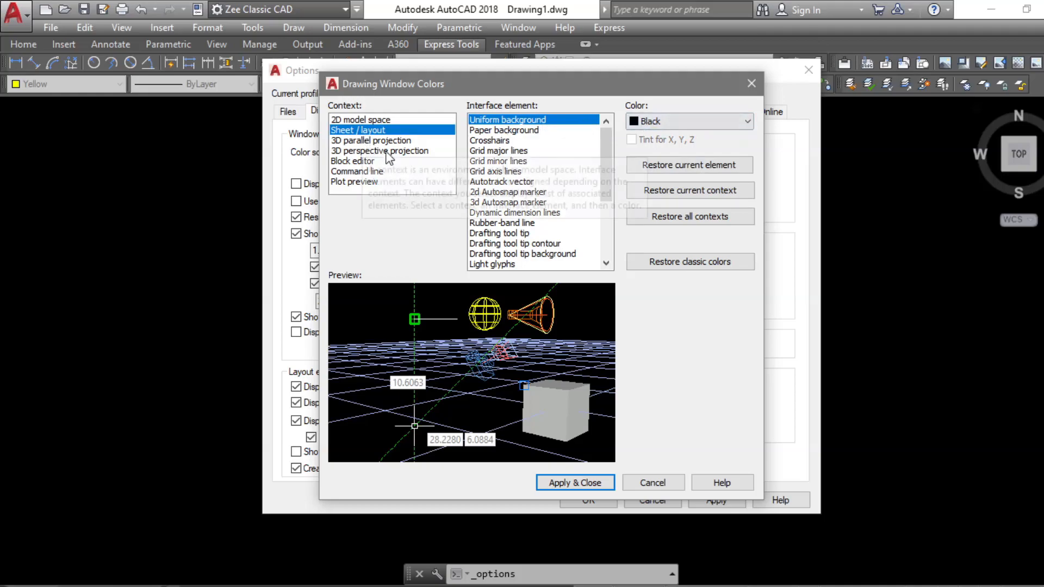
click(363, 162)
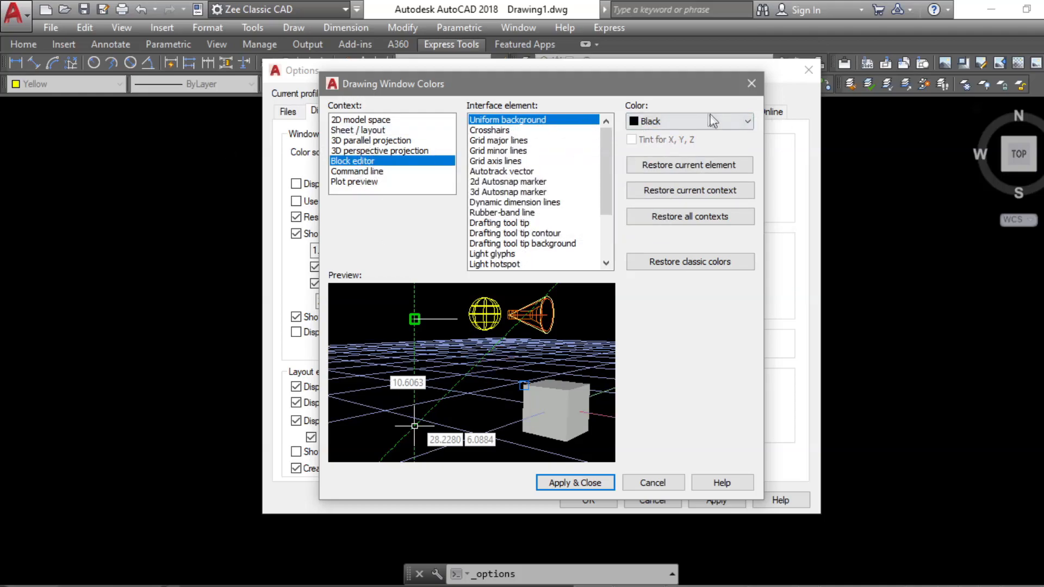
click(361, 171)
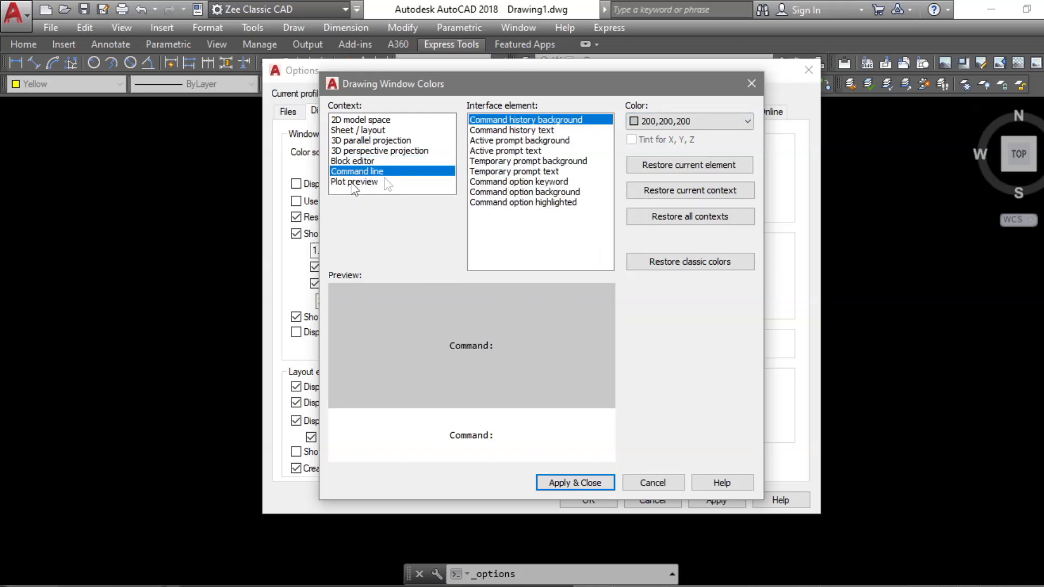
click(351, 182)
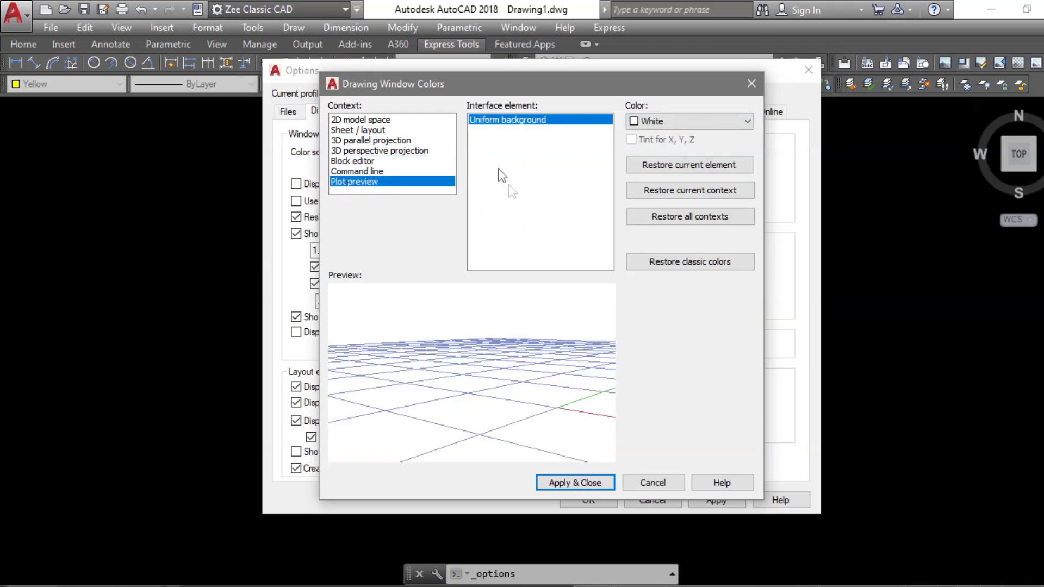
Apply the drawing window colors and accept the program options.
click(575, 483)
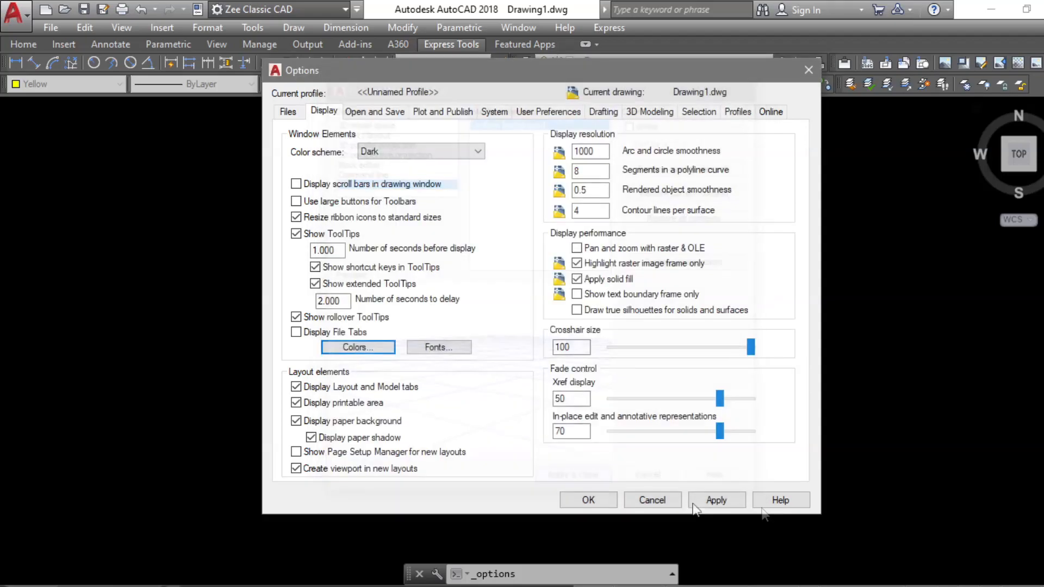
click(723, 500)
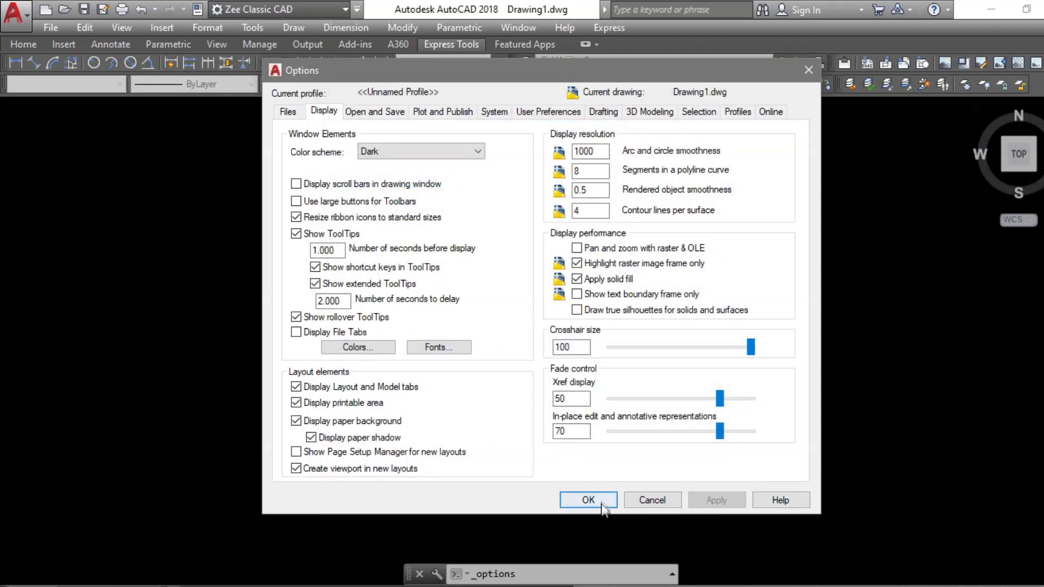
click(602, 505)
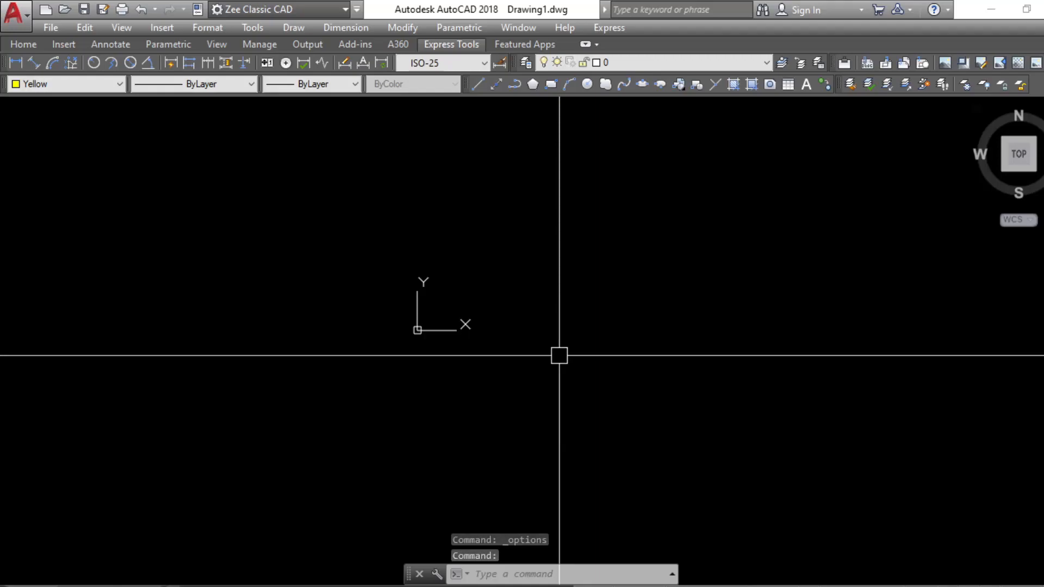
Call up the paper space linetype scaling variable PSLTSCALE and cancel it without entering a new value.
text(psltsca)
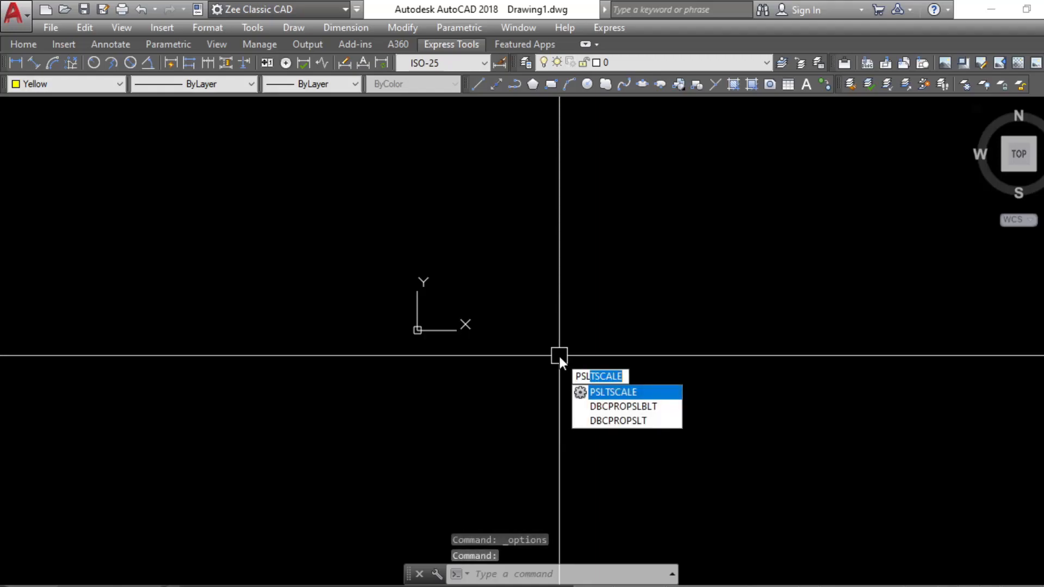
text(l)
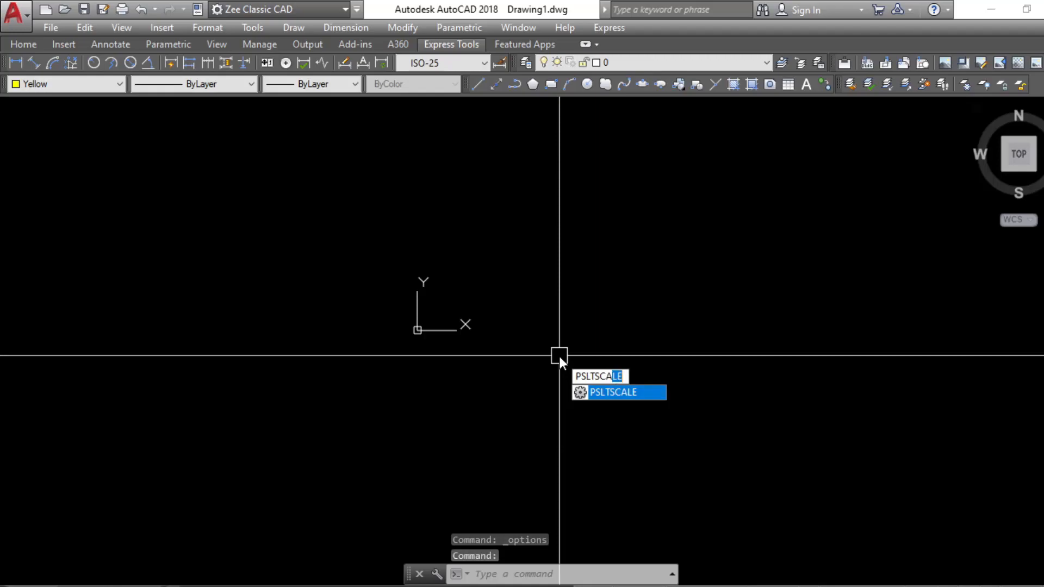
key(Return)
key(Escape)
key(Escape)
key(Escape)
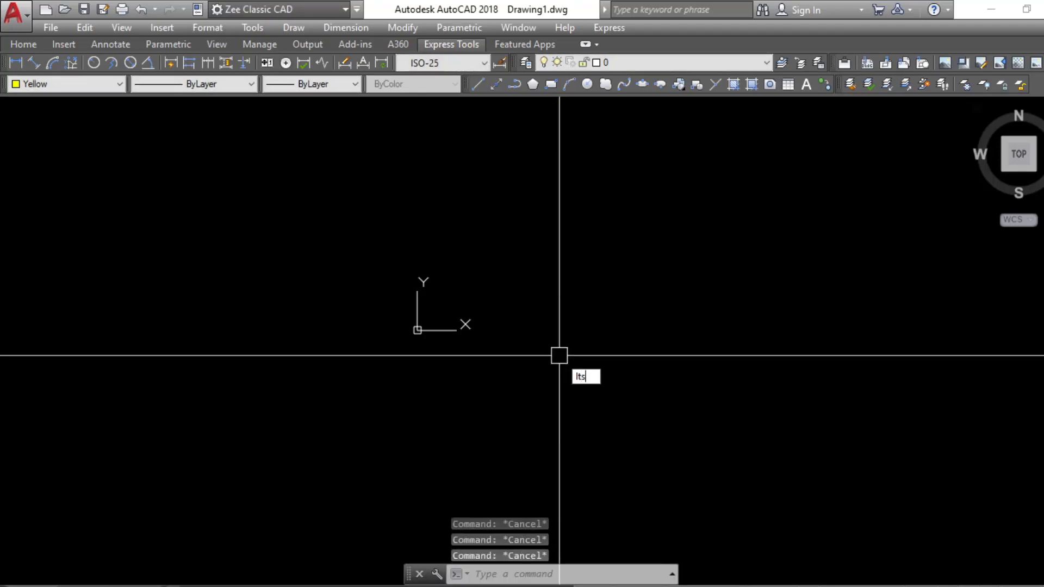
Check the linetype scale factor with LTSCALE and cancel without entering a new one.
text(lts)
key(Return)
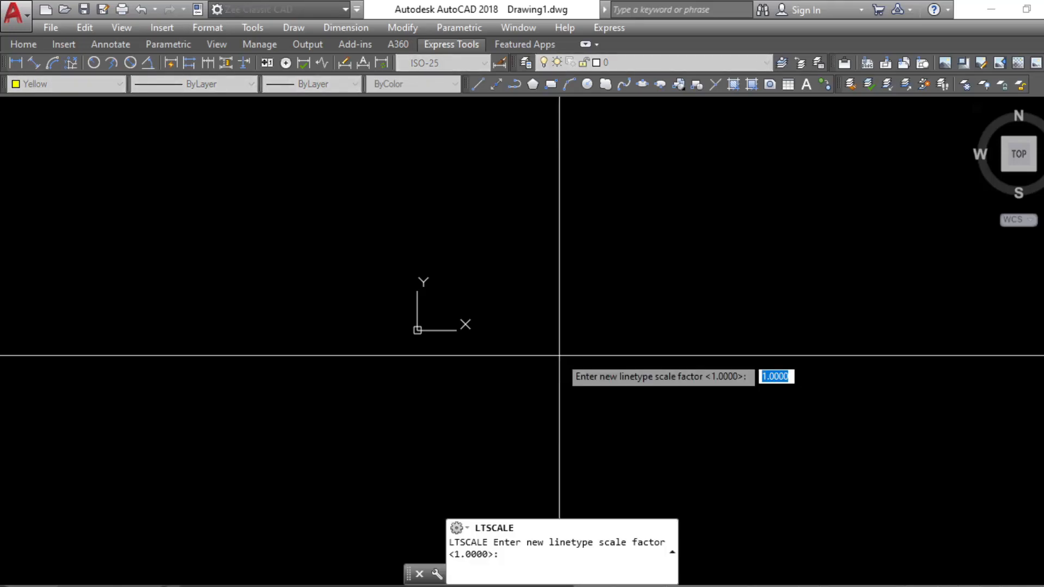
key(Escape)
key(Escape)
key(Escape)
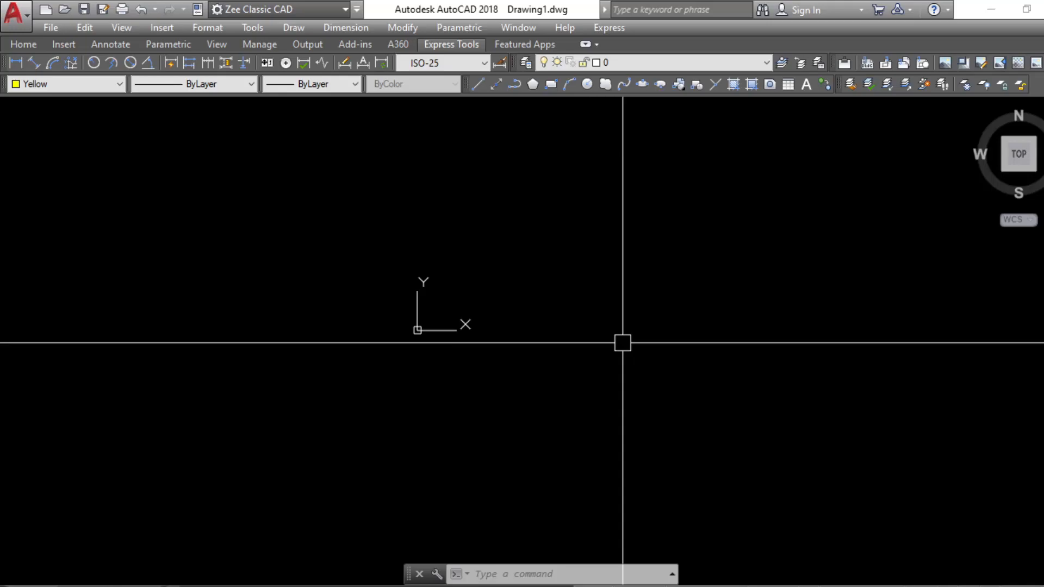
Review the Quick Access Toolbar customization options, including the one that hides the menu bar.
middle_drag(508, 304, 662, 353)
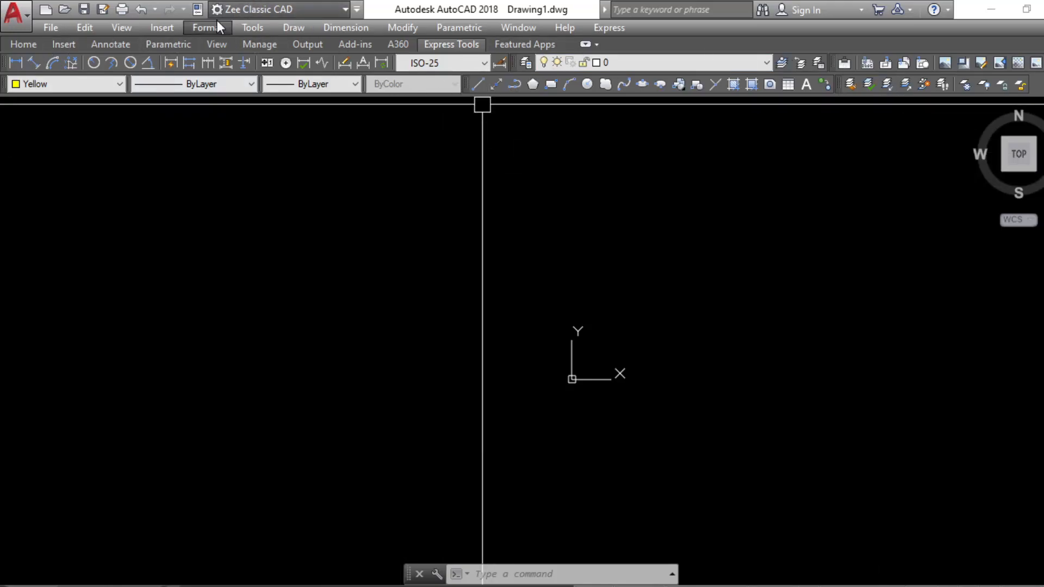
click(356, 11)
click(356, 11)
click(356, 11)
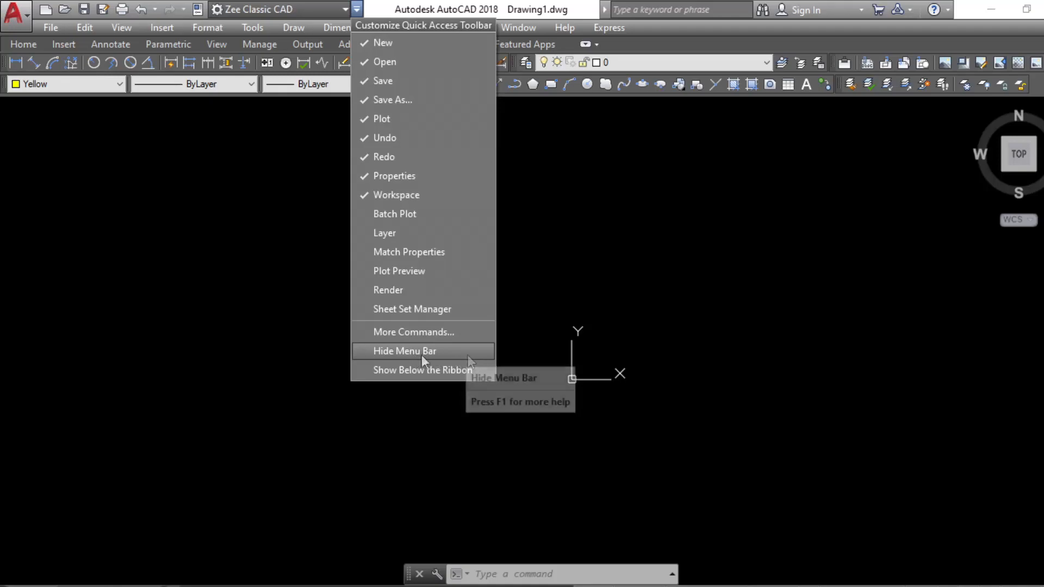
click(247, 31)
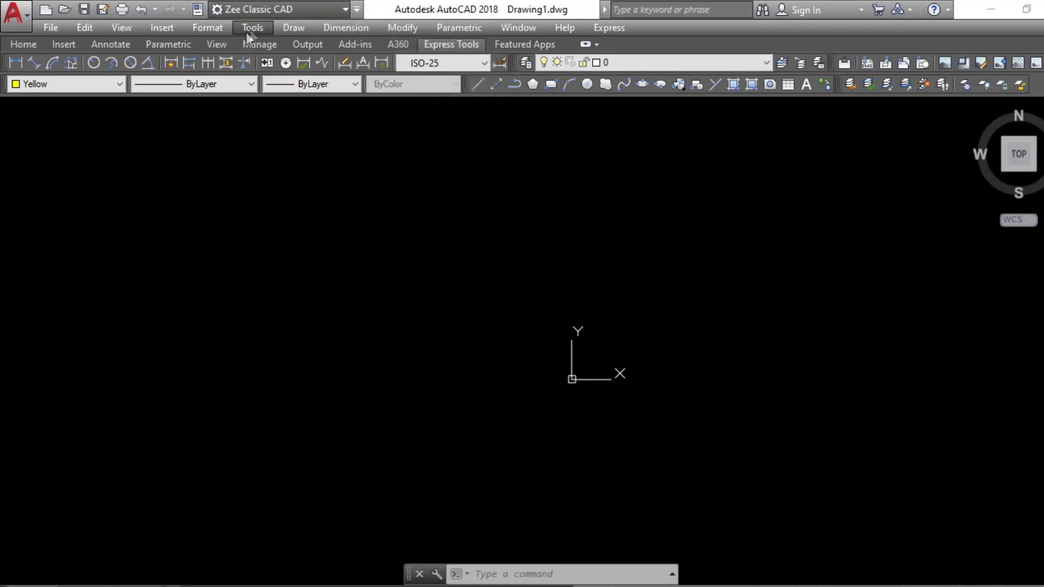
Look up the available toolbar groups for AutoCAD, AutodeskSeek and EXPRESS, then leave the list.
click(244, 28)
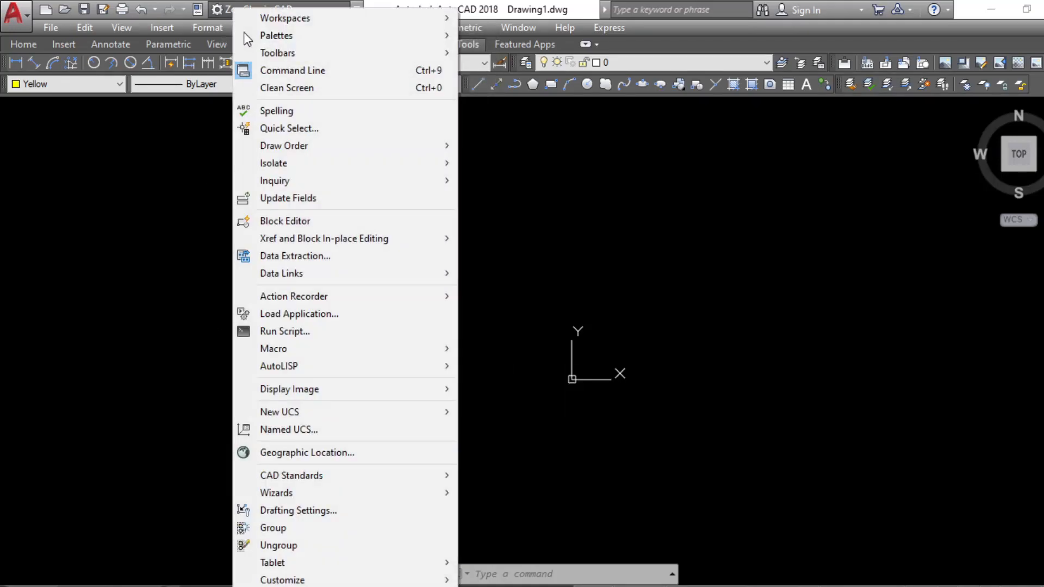
mouse_move(277, 54)
mouse_move(557, 51)
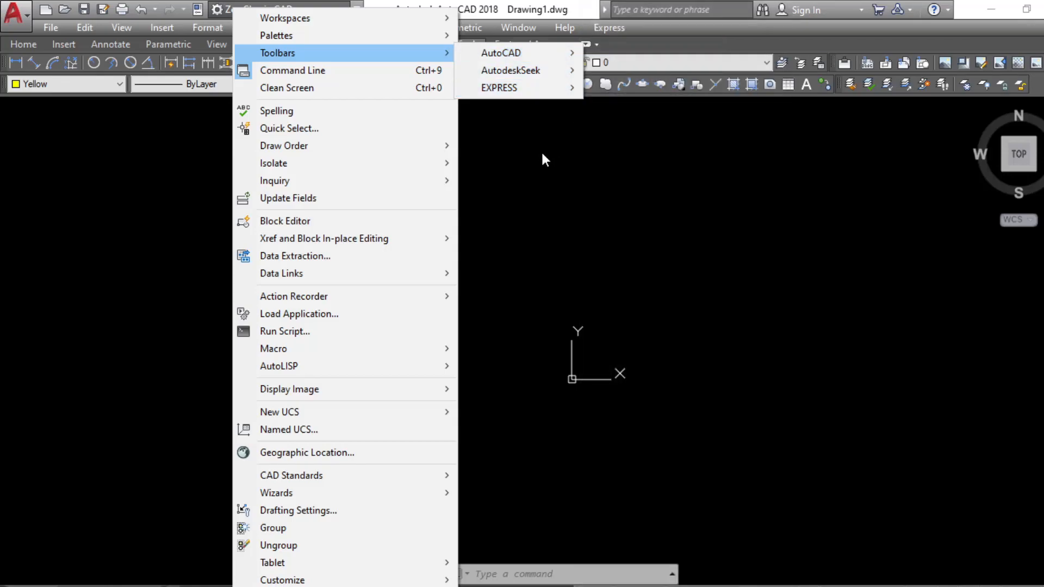
click(577, 188)
click(577, 185)
key(Escape)
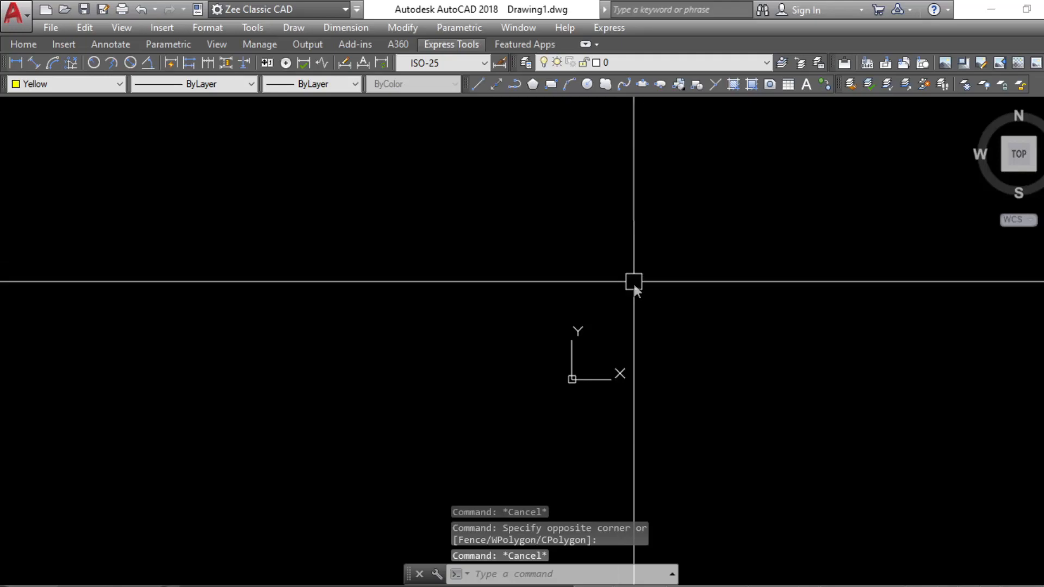
Look through the list of available dimension styles without changing the current style.
mouse_move(587, 352)
middle_down()
mouse_move(597, 312)
mouse_move(617, 375)
middle_up()
middle_drag(602, 322, 586, 318)
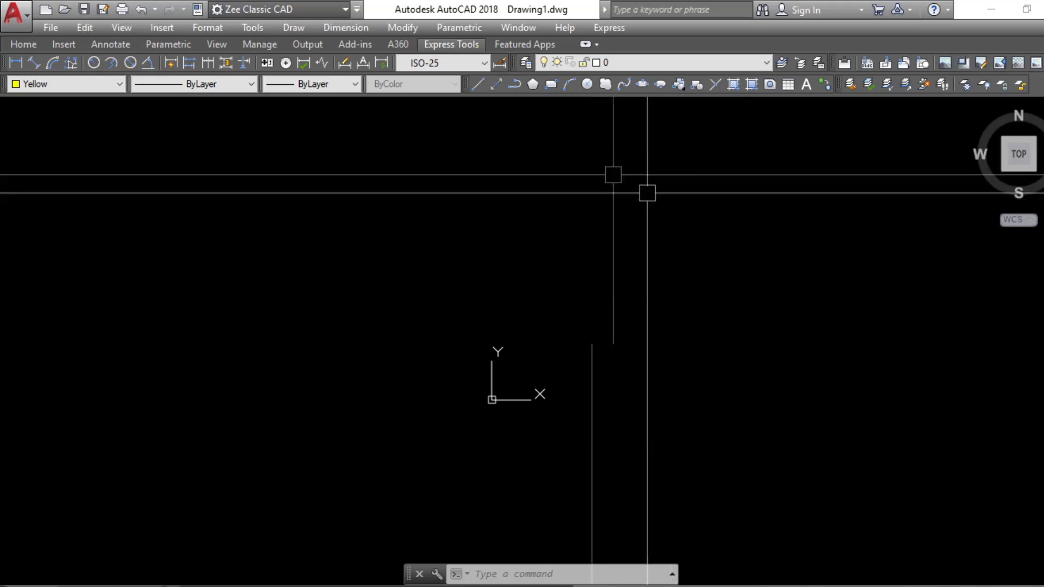
click(468, 64)
mouse_move(483, 103)
mouse_down()
mouse_move(477, 247)
mouse_move(490, 93)
mouse_move(485, 105)
mouse_up()
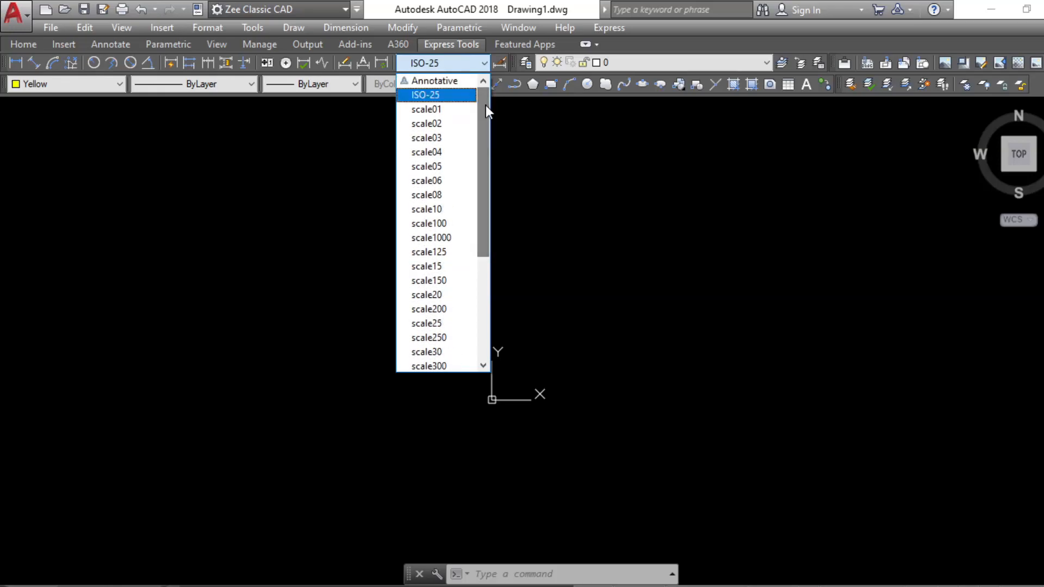
click(524, 139)
key(Escape)
key(Escape)
middle_drag(634, 305, 607, 309)
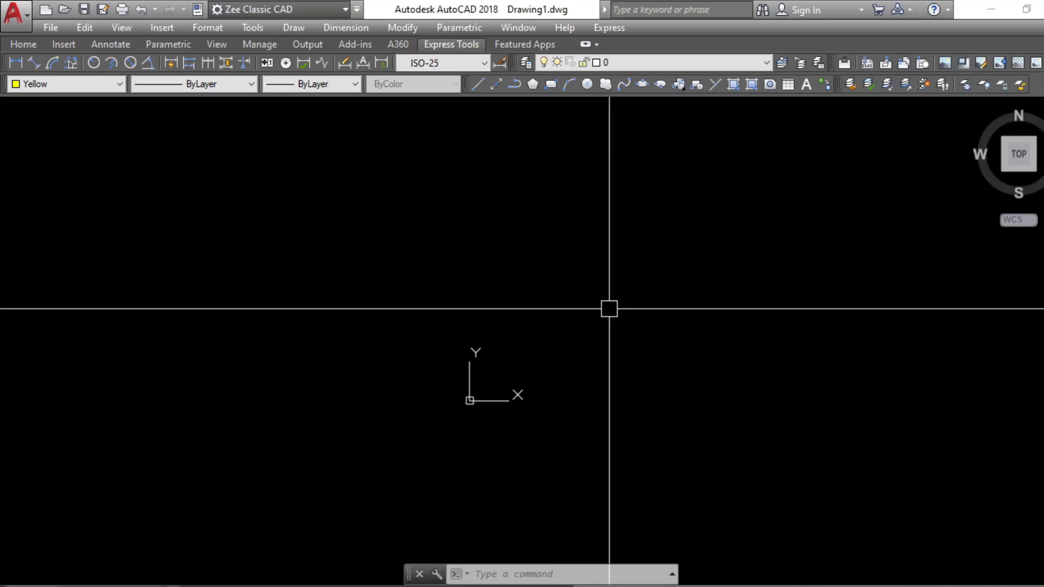
View the dimension styles in the Dimension Style Manager and close it without changes.
text(d)
key(Return)
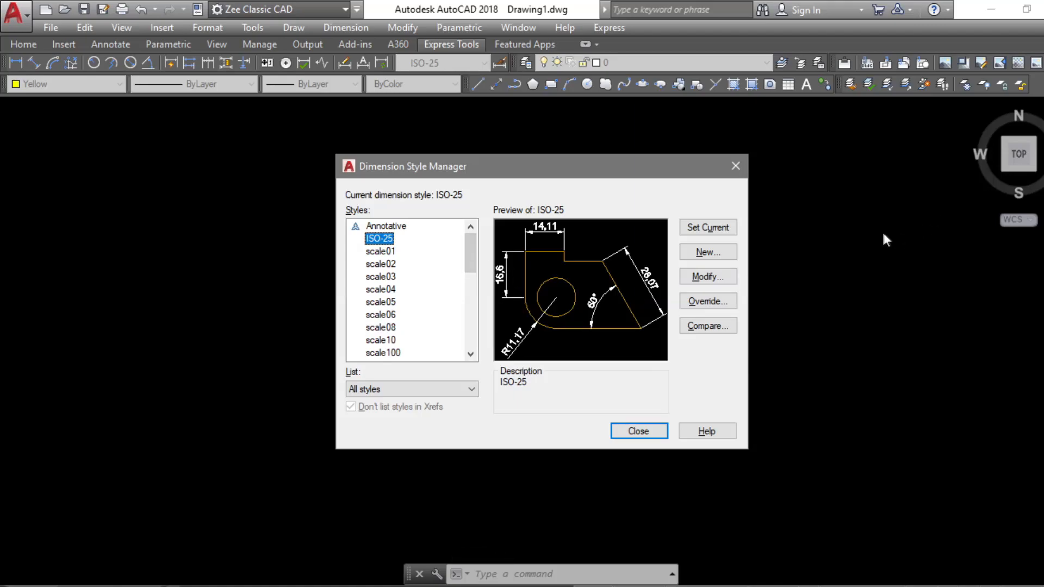
key(Escape)
key(Escape)
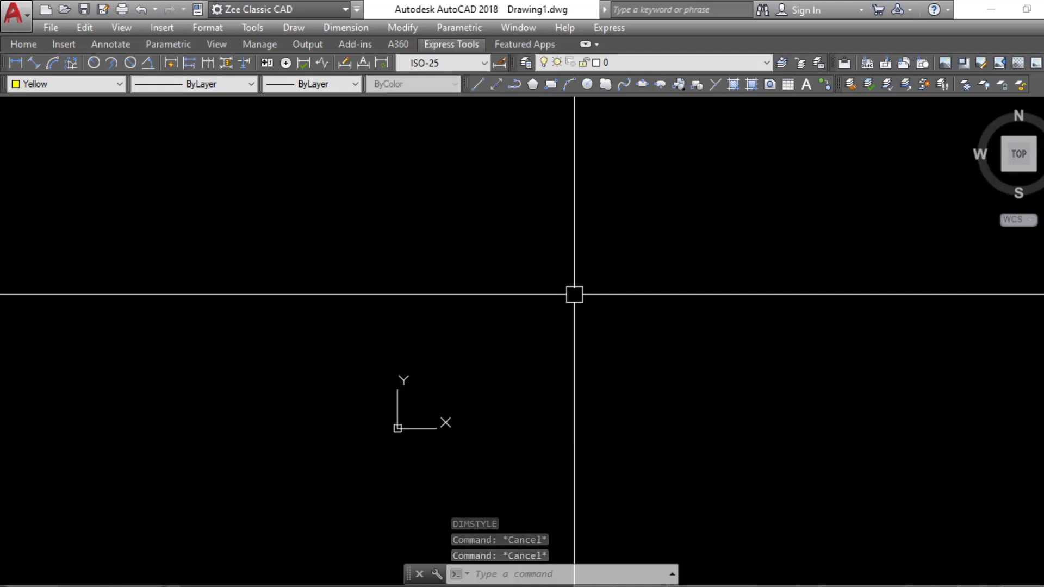
Open the Standard dimension style for modification from the Dimension Style Manager.
text(D)
key(Return)
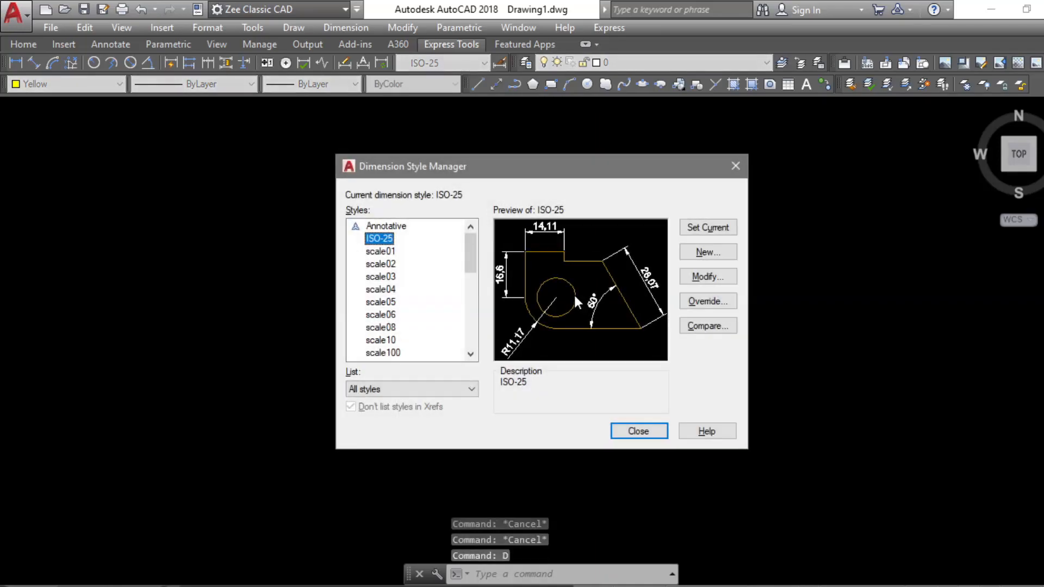
scroll(461, 346, down, 5)
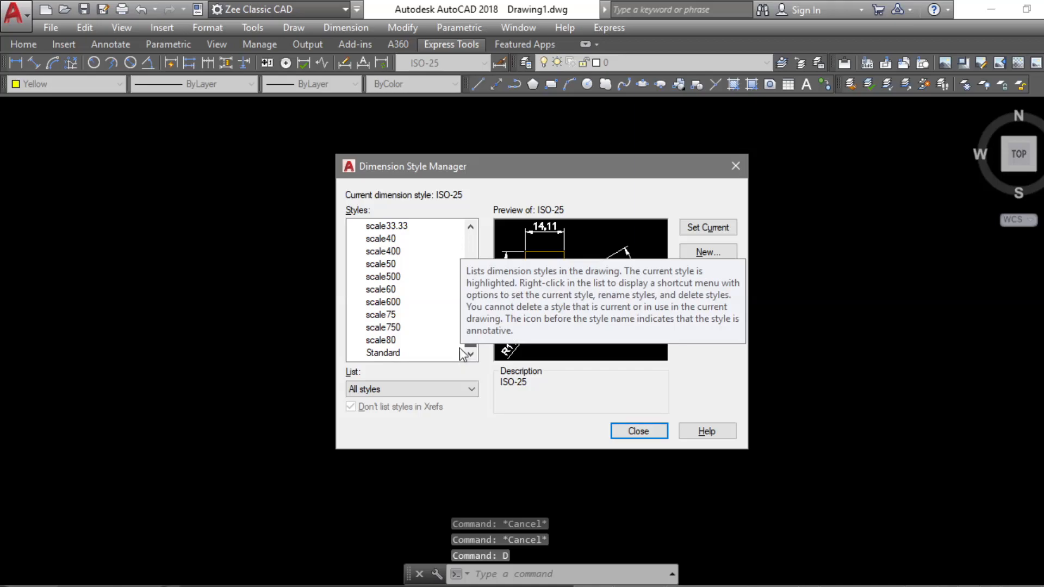
click(387, 354)
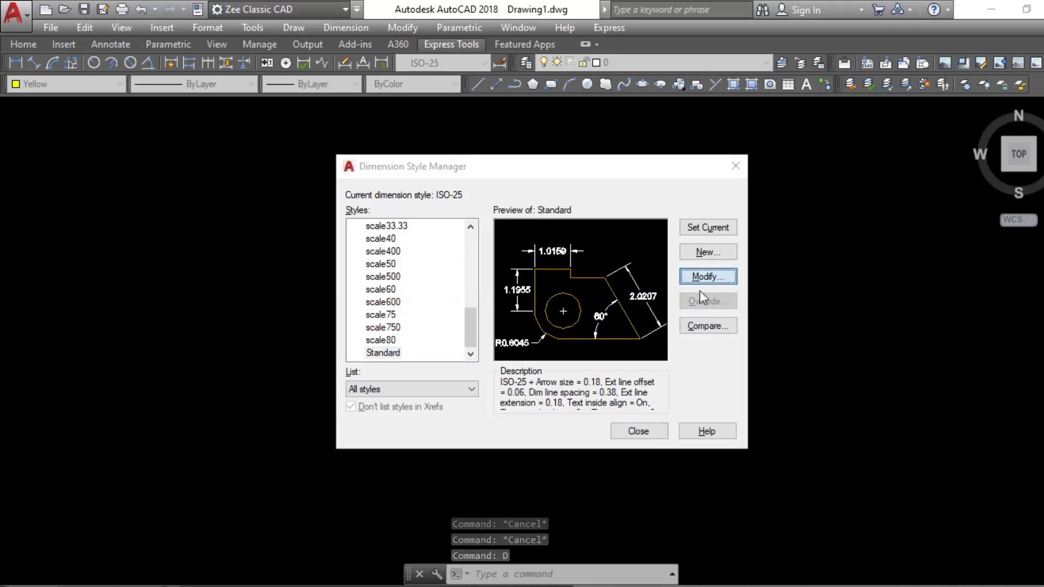
click(704, 278)
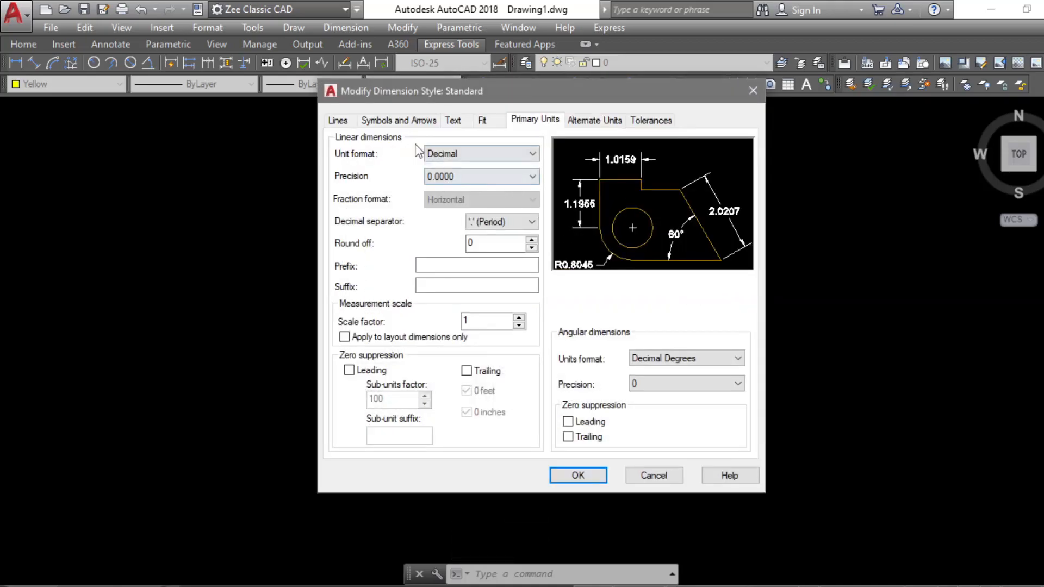
Set the colour of both the dimension lines and the extension lines to Red in the Standard dimension style.
click(339, 121)
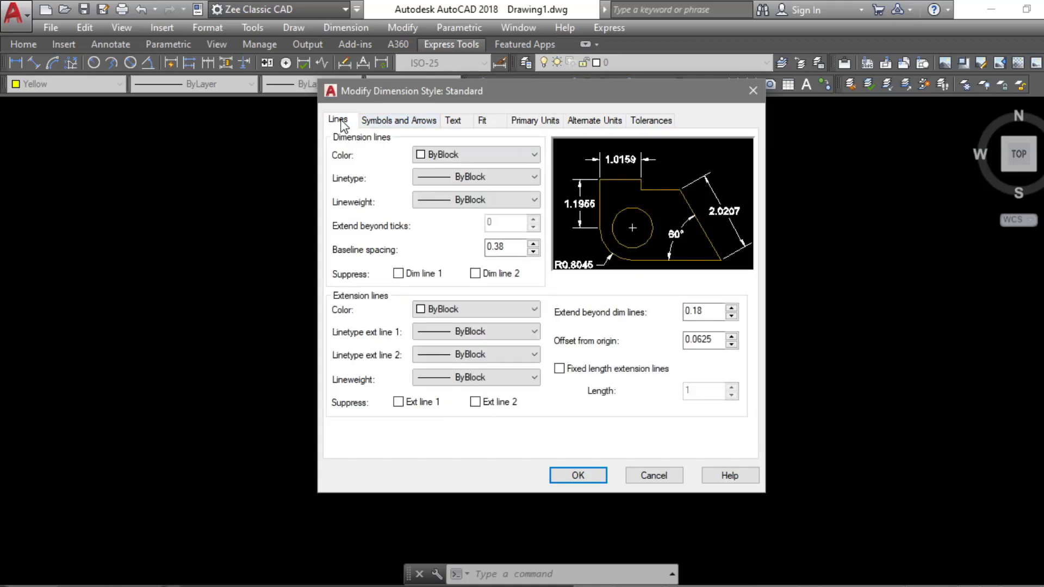
click(434, 155)
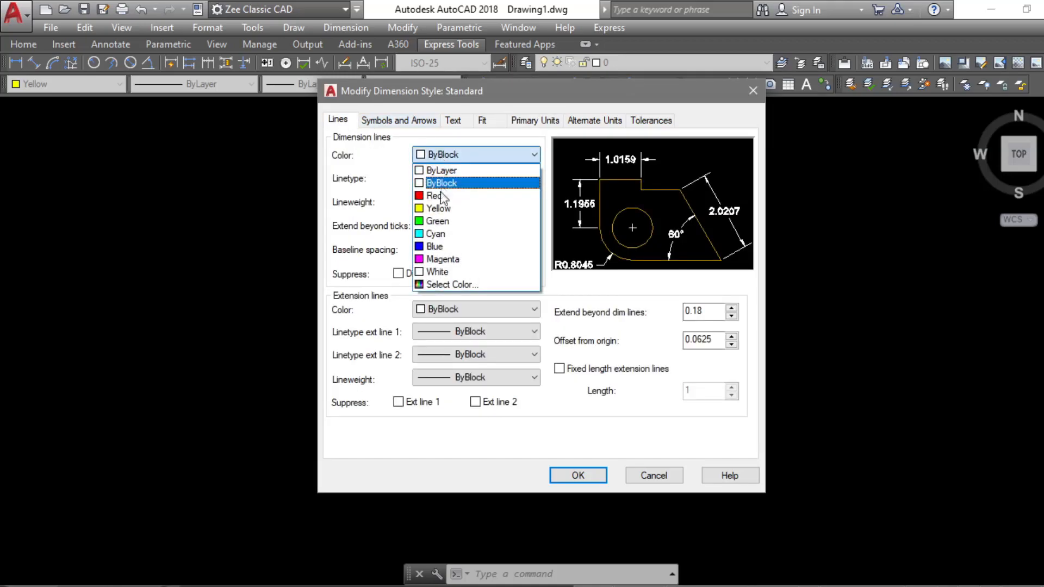
click(434, 196)
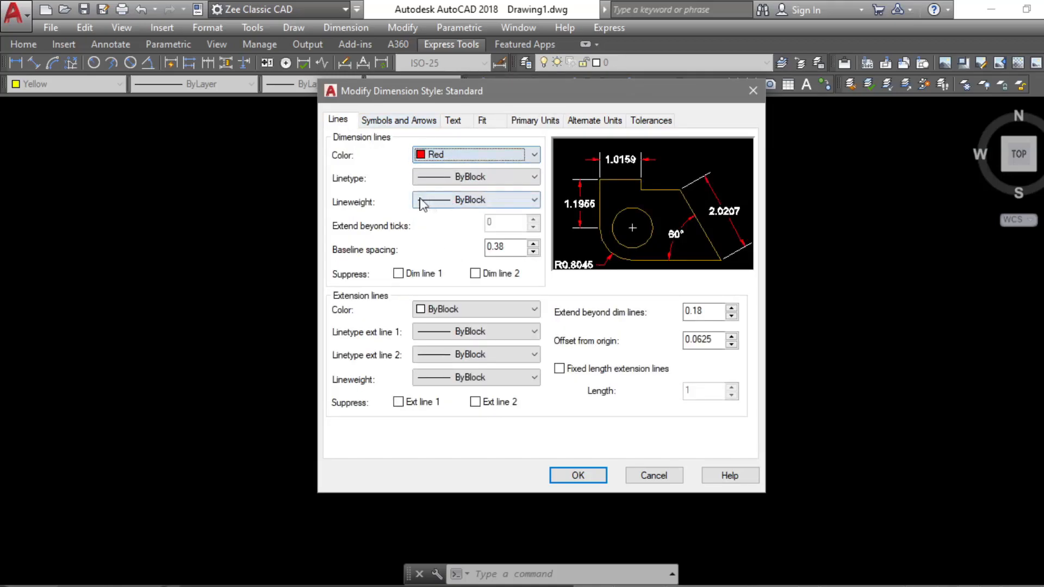
click(466, 177)
click(461, 201)
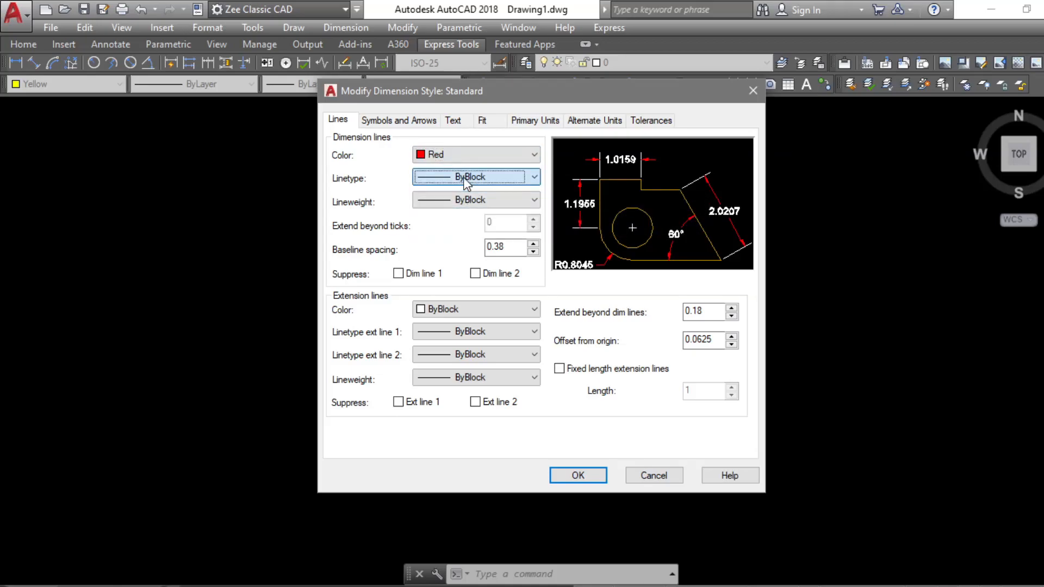
click(473, 310)
click(456, 349)
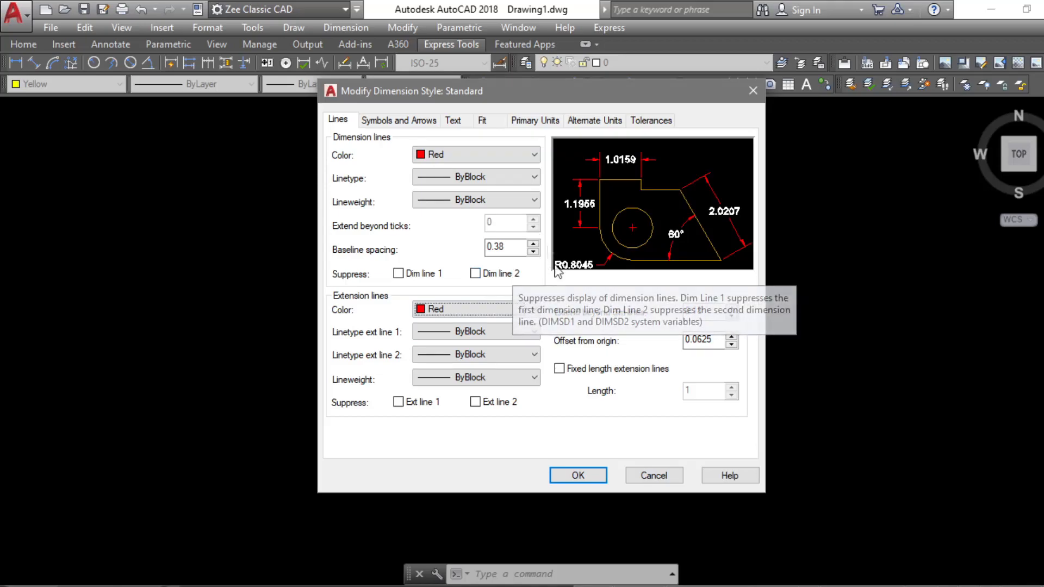
Choose Closed filled for the first and second arrowheads, and check the leader arrowhead and arrow size settings.
click(417, 122)
click(471, 170)
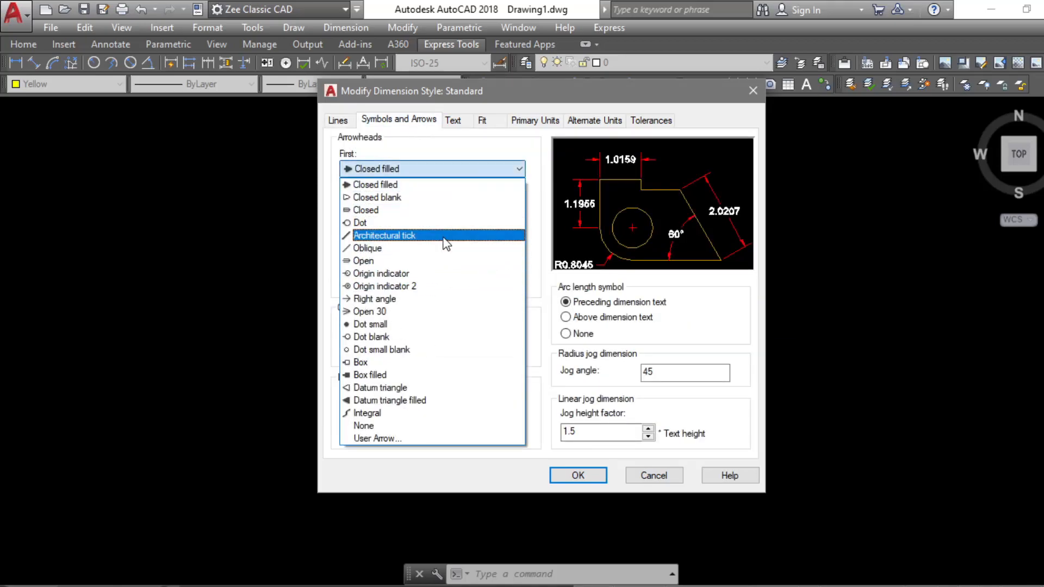
click(446, 184)
click(422, 203)
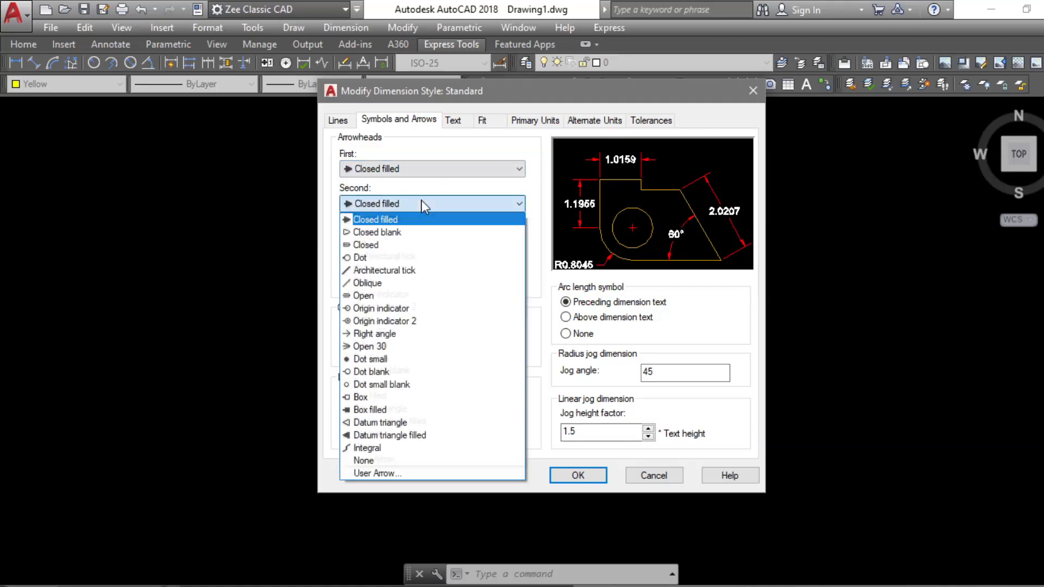
click(427, 219)
click(417, 241)
click(417, 243)
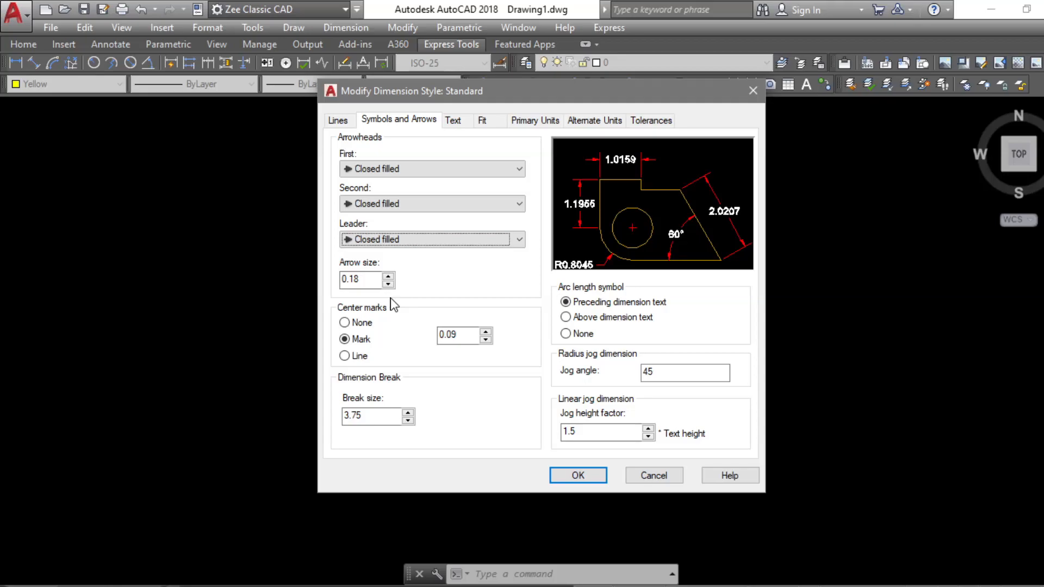
double_click(361, 281)
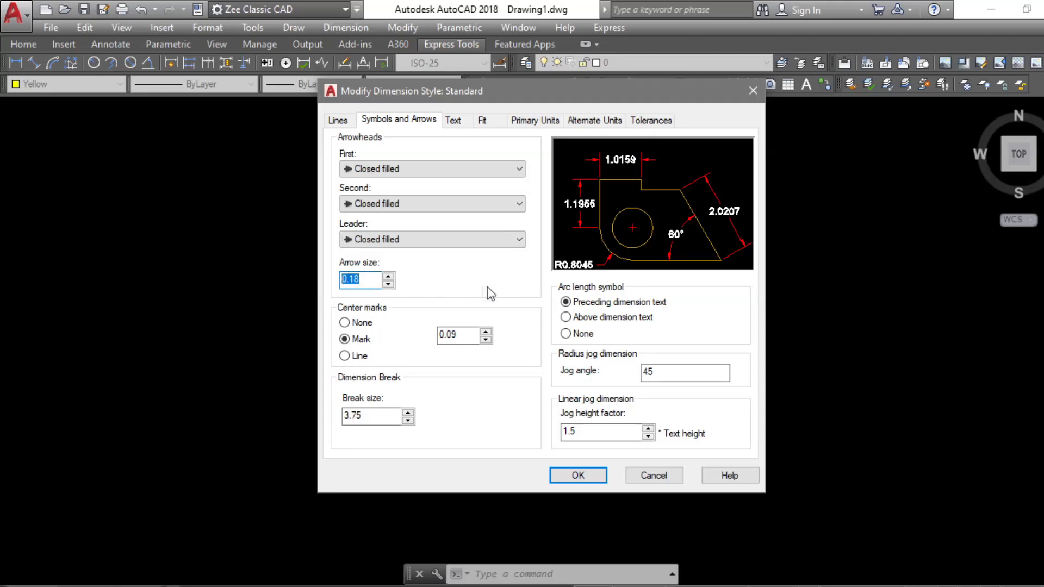
Set the dimension text colour to Green and its vertical placement to Above.
click(452, 120)
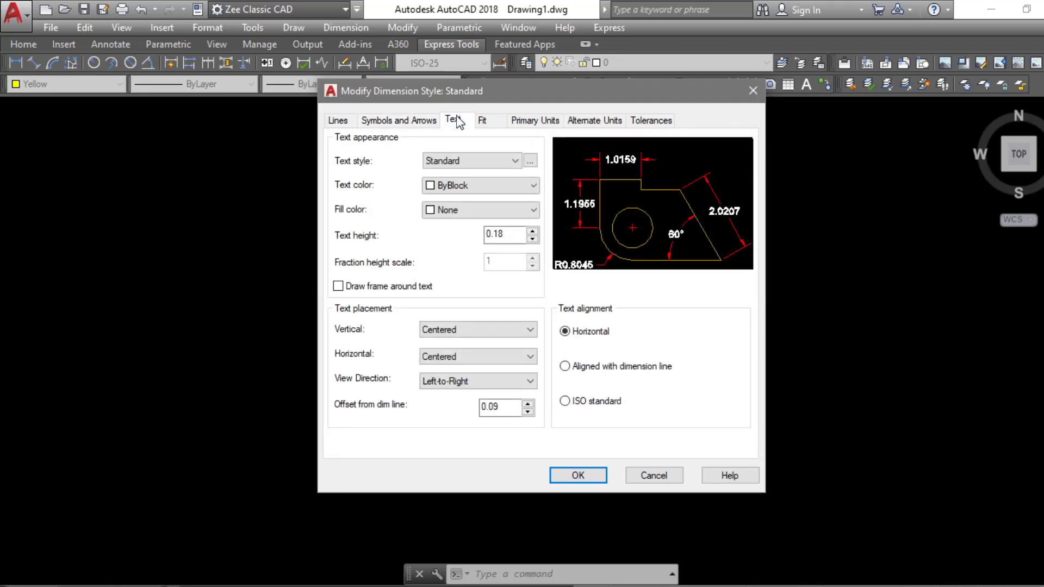
click(474, 185)
click(454, 251)
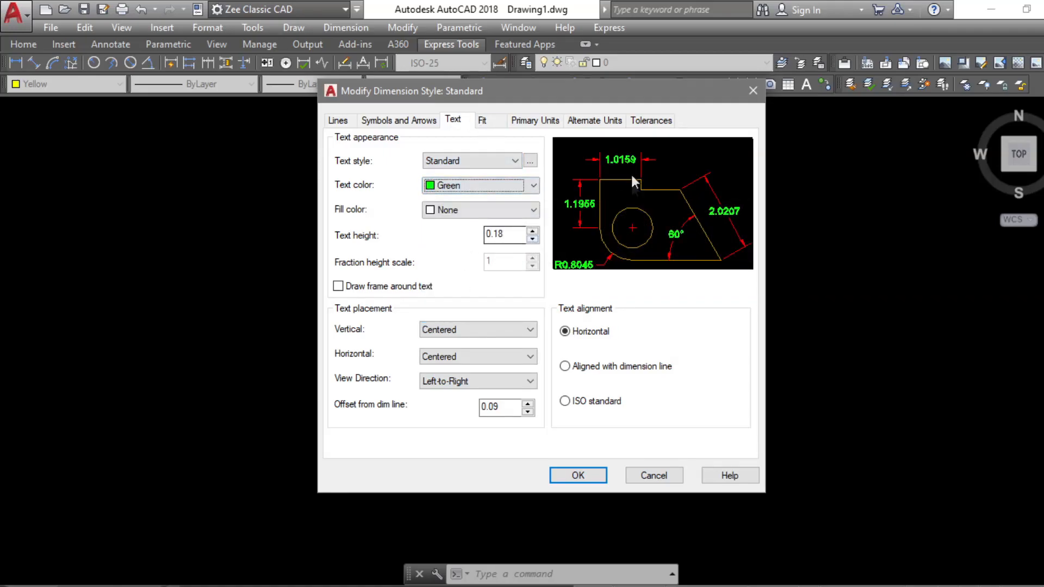
click(478, 330)
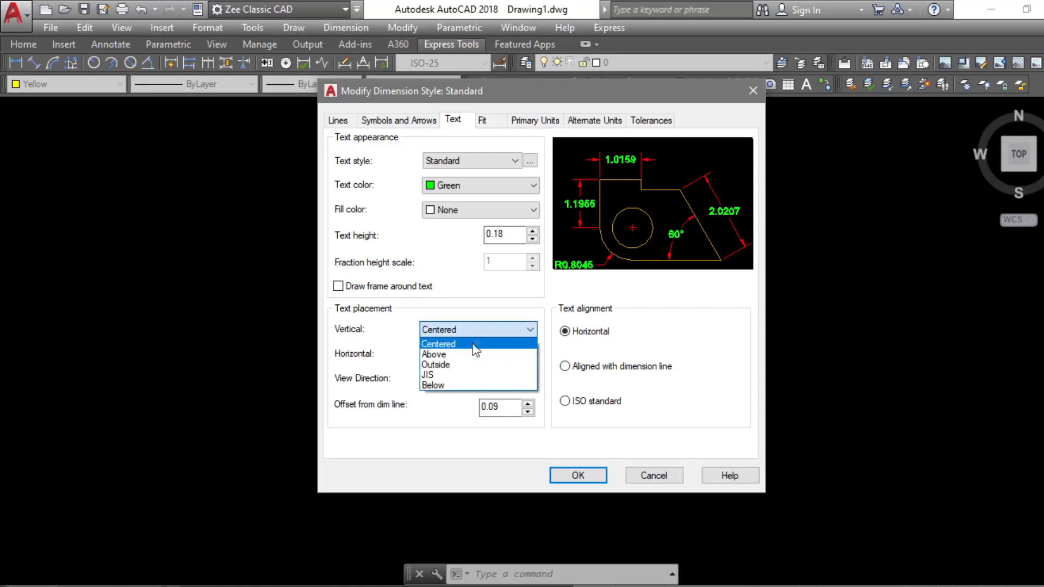
click(467, 356)
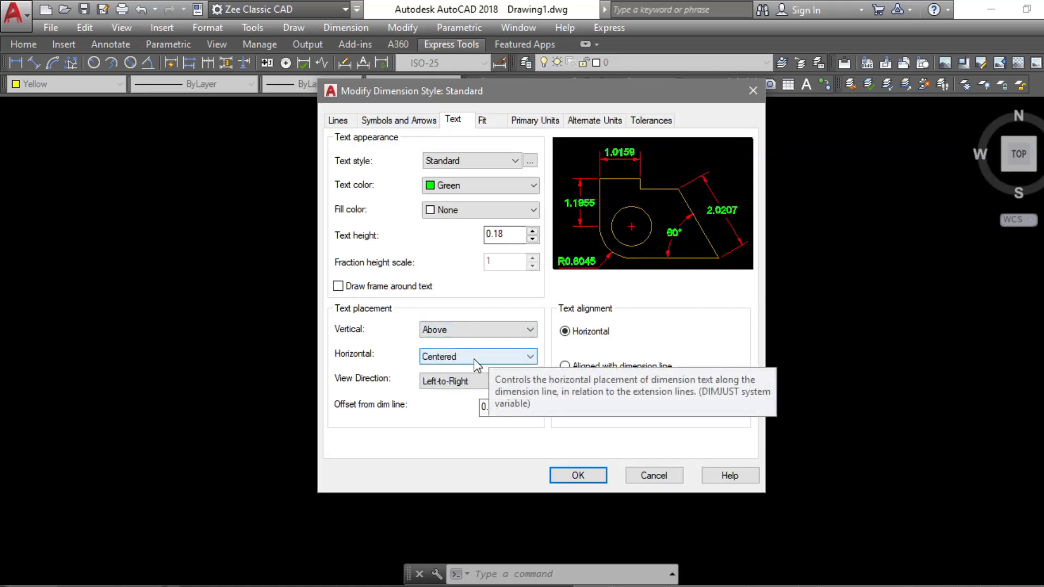
Set the text offset from the dimension line to 0.14 and align the text with the dimension line.
double_click(503, 412)
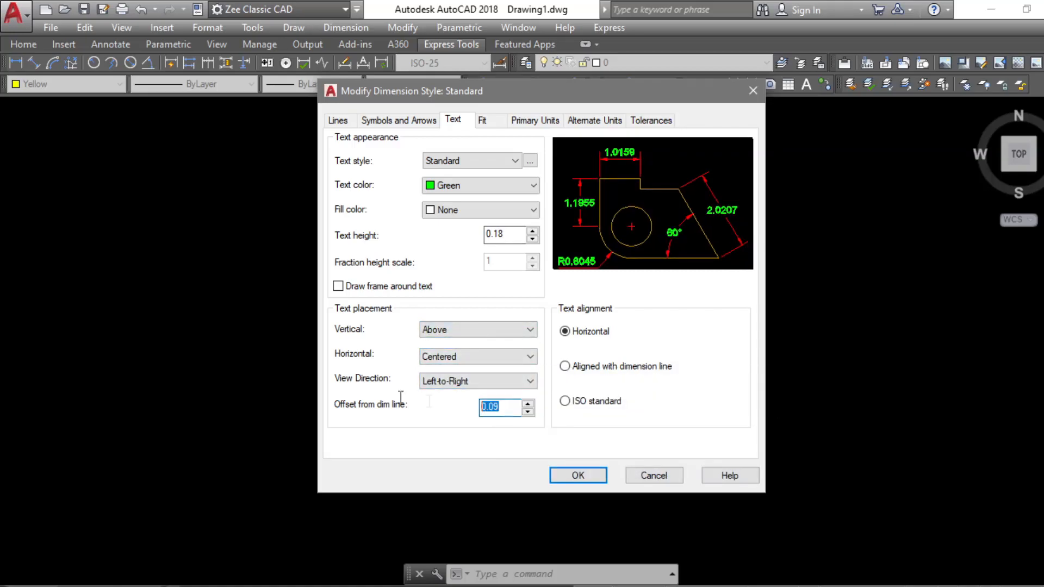
key(Right)
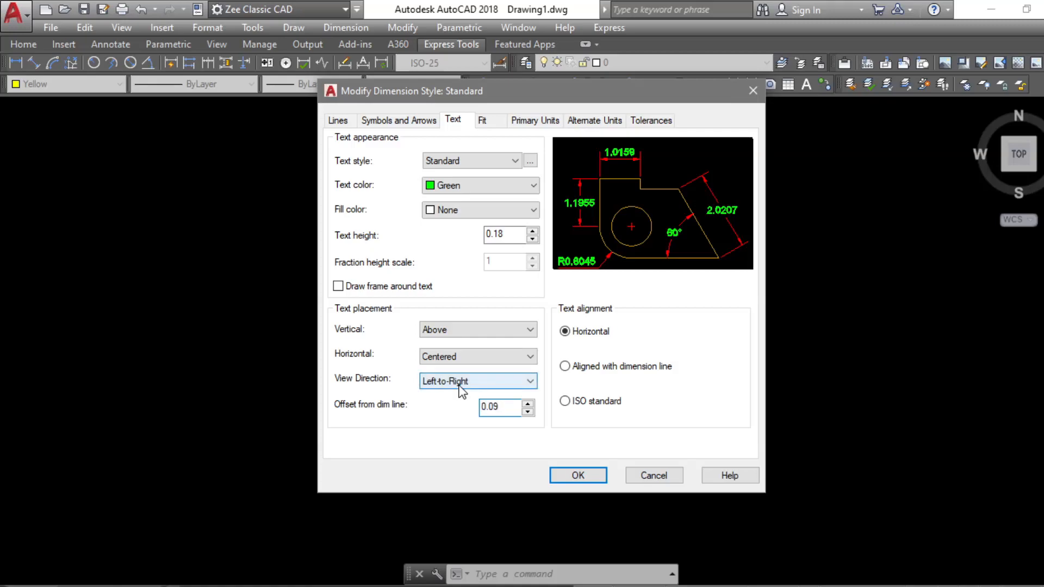
key(Up)
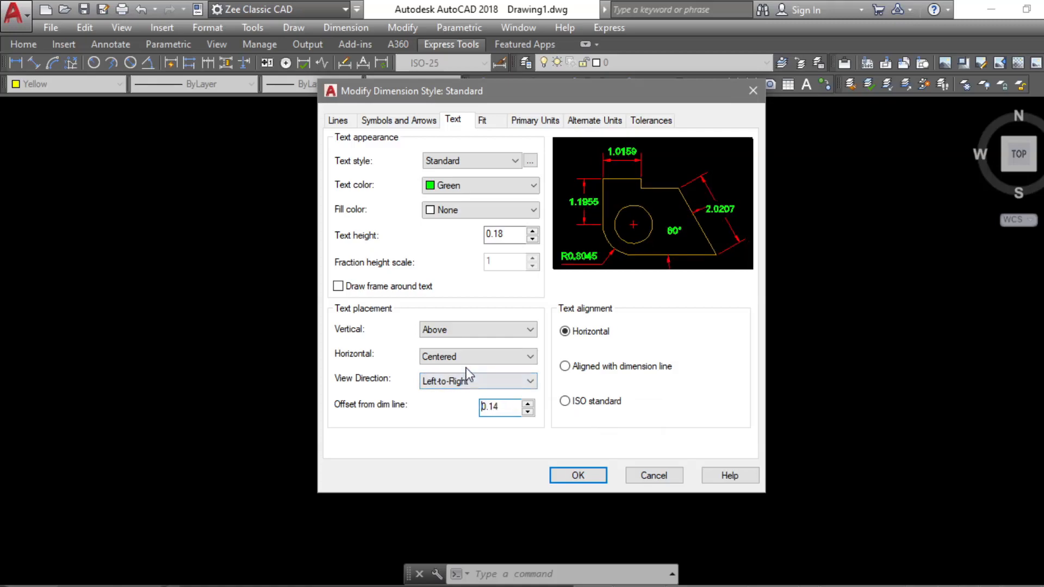
click(649, 377)
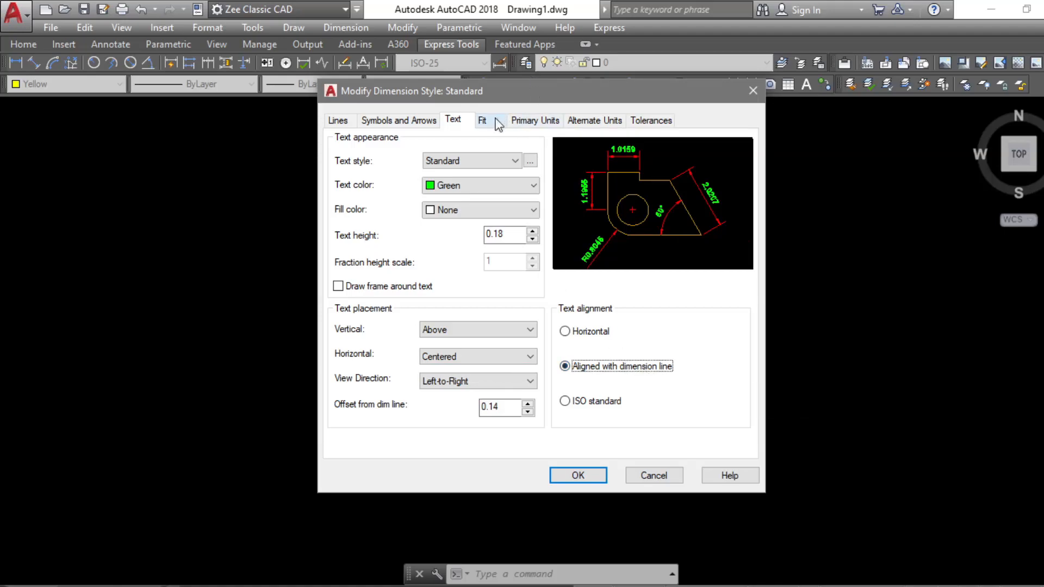
Set the linear dimension precision of the primary units to 0.00.
click(531, 120)
click(486, 177)
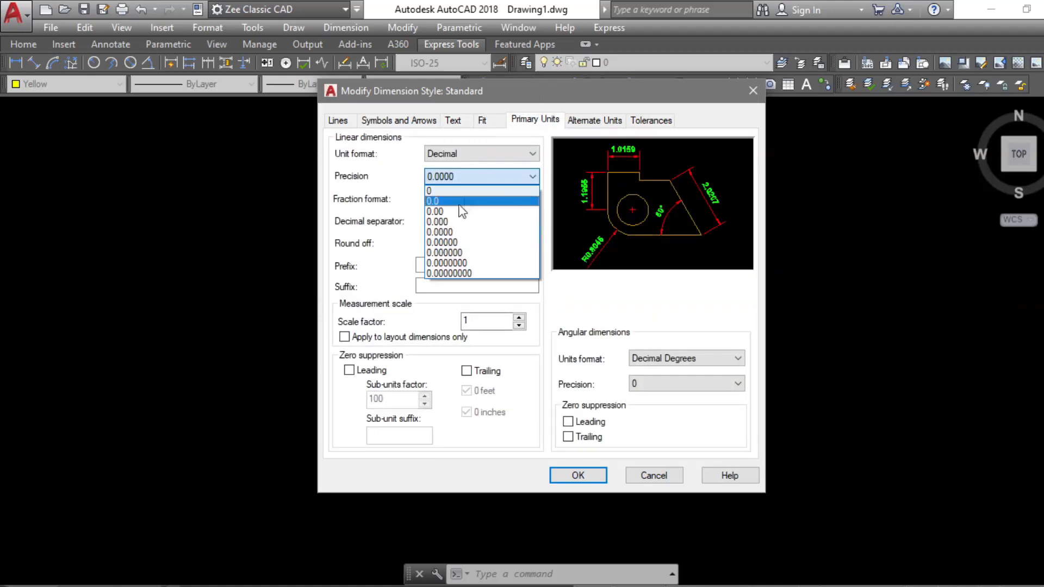
click(461, 212)
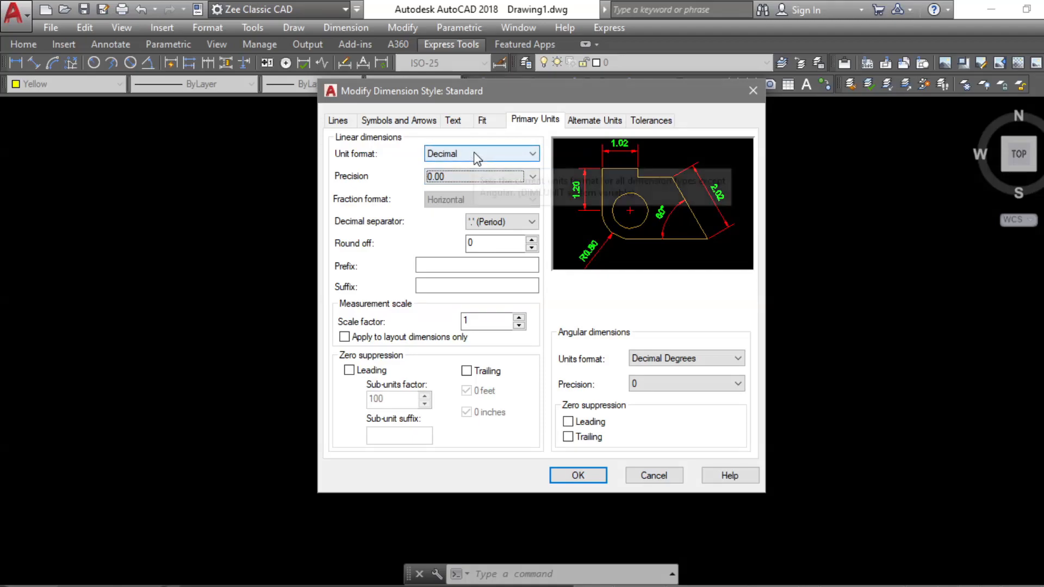
Review the alternate units and tolerances settings, then save the Standard style changes and make it the current dimension style.
click(585, 120)
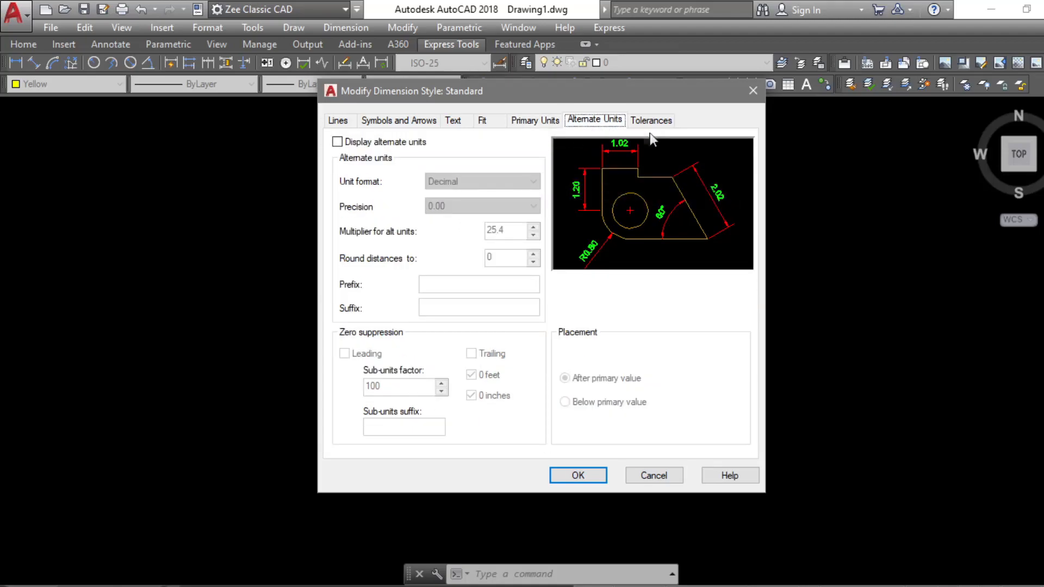
click(663, 124)
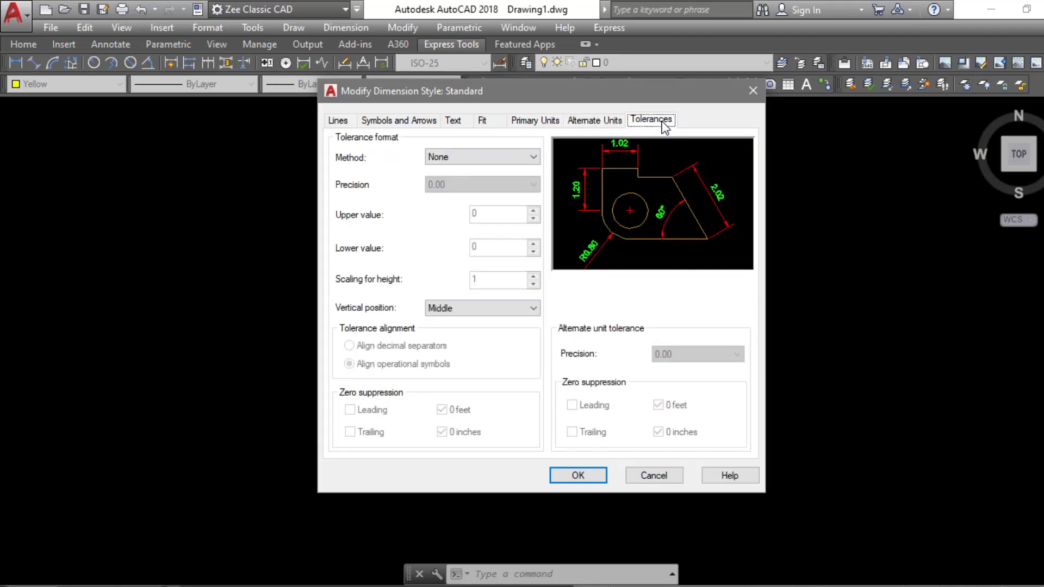
click(415, 122)
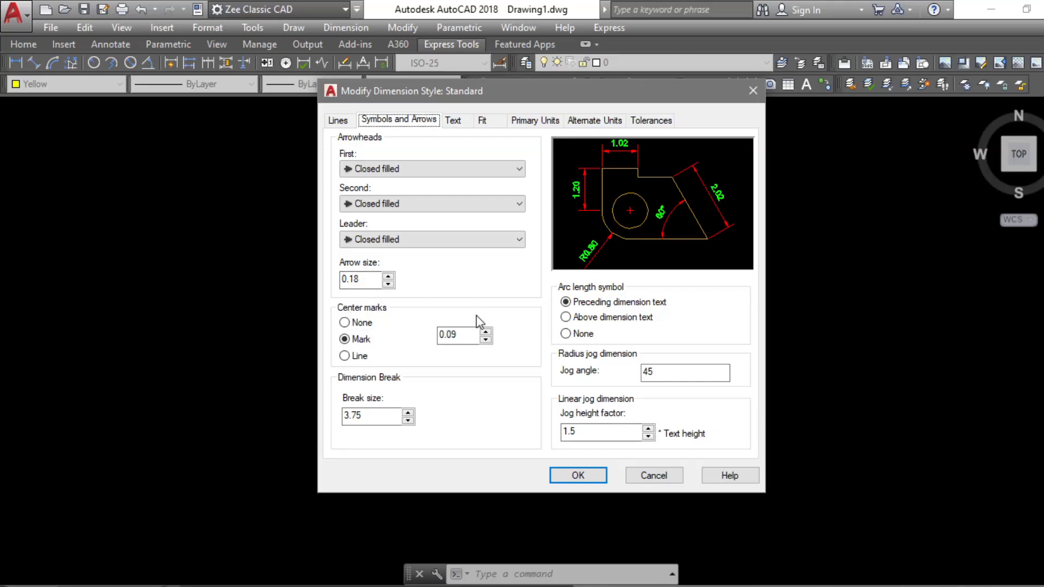
click(585, 475)
click(721, 234)
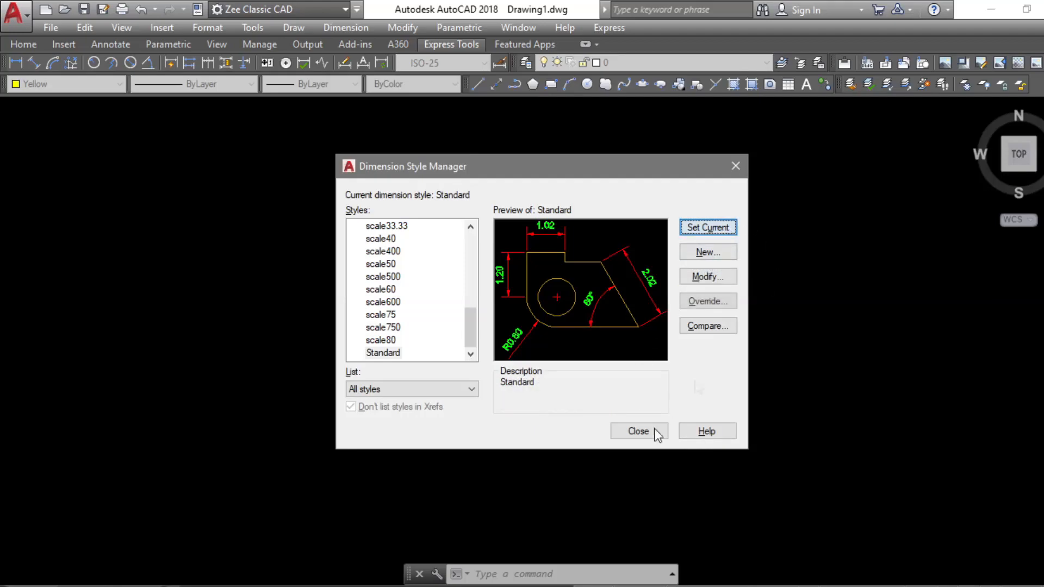
click(647, 431)
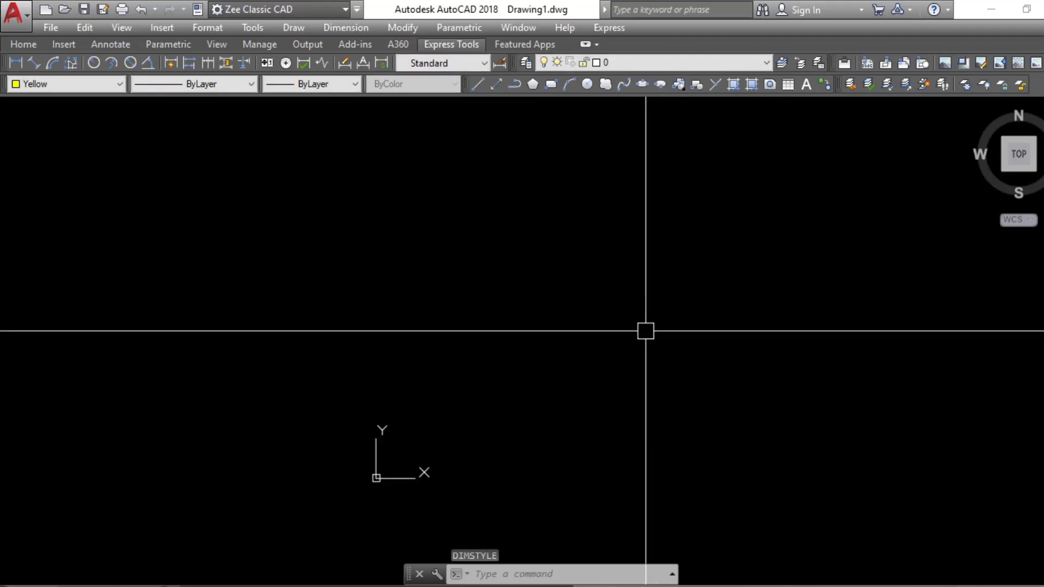
mouse_move(645, 328)
middle_down()
mouse_move(643, 370)
mouse_move(663, 365)
mouse_move(696, 282)
middle_up()
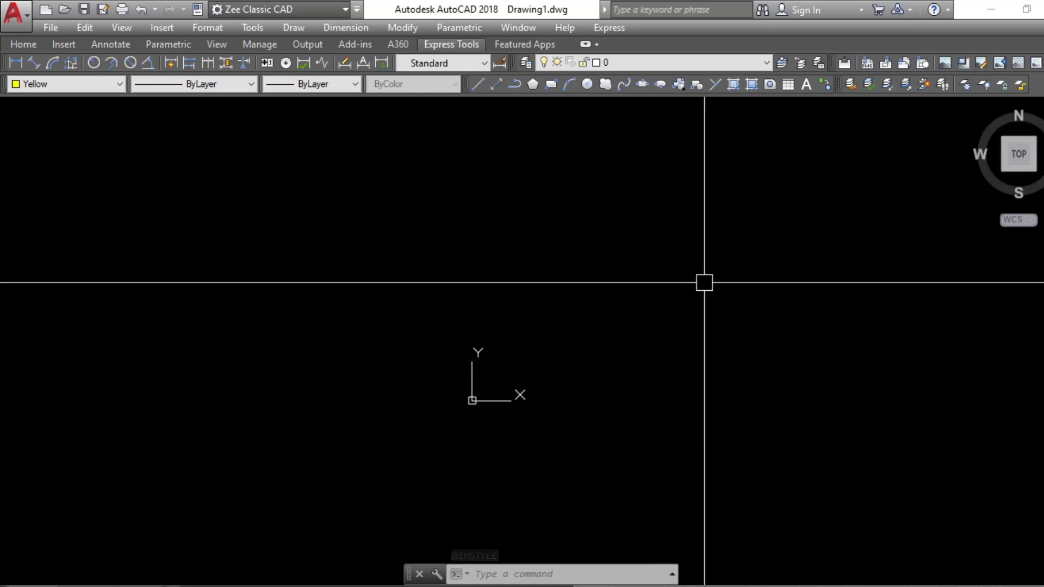
middle_drag(461, 415, 474, 393)
middle_drag(561, 292, 553, 341)
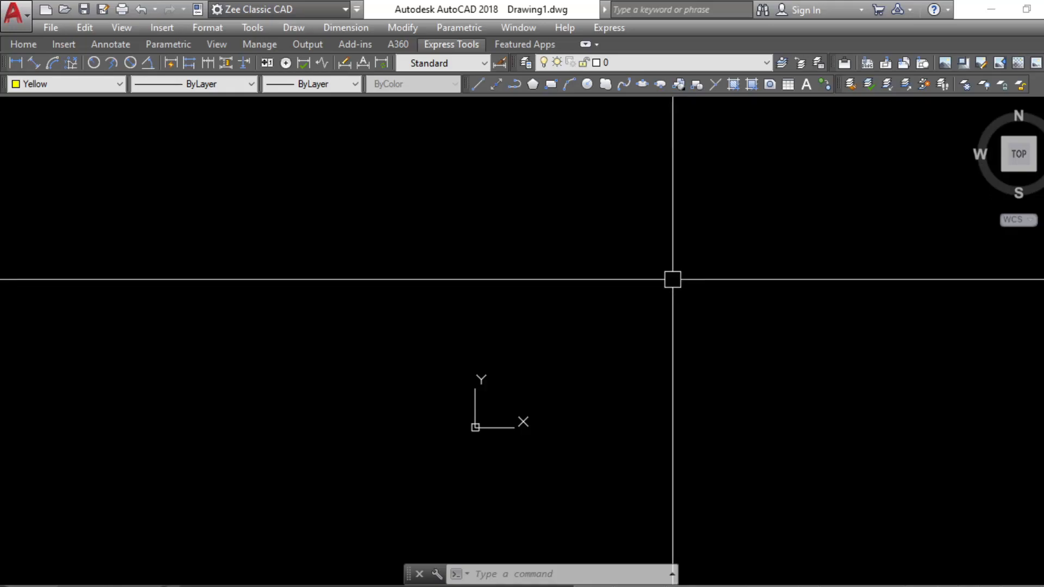
Thaw the layer that contains the Figure 1.1 exercise sheet.
click(628, 62)
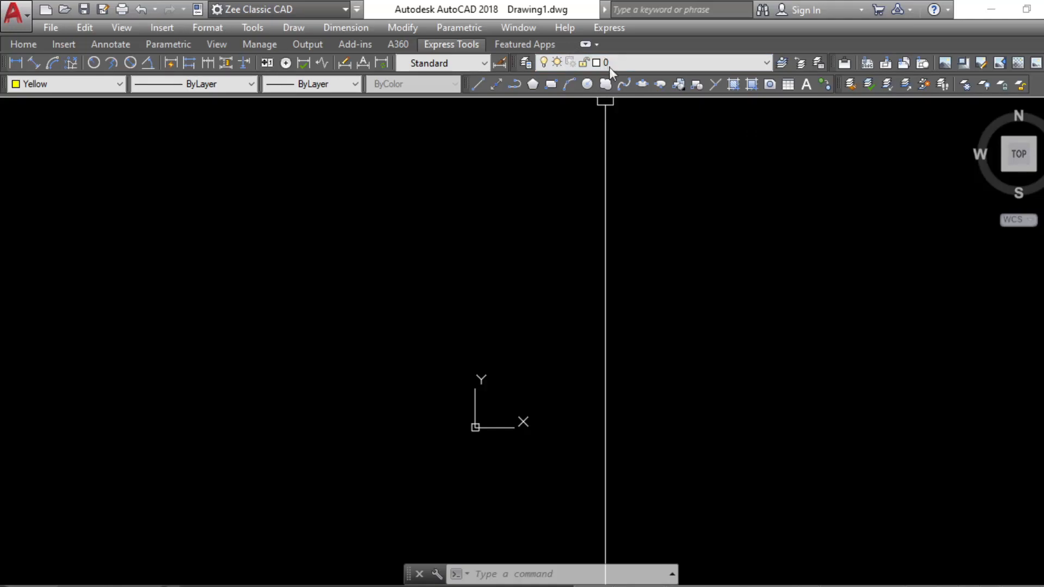
click(608, 63)
click(556, 144)
click(621, 248)
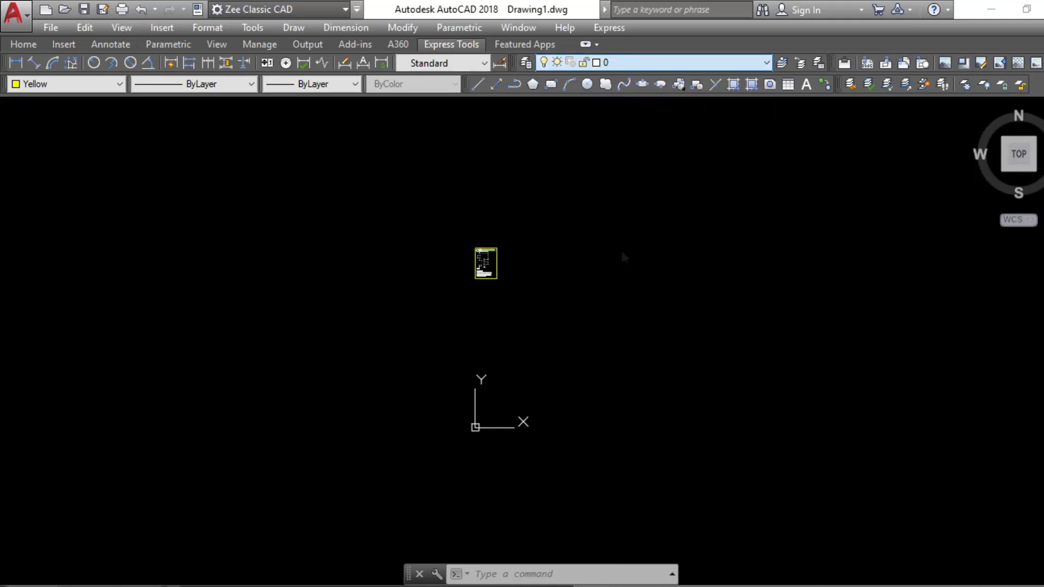
Examine the Figure 1.1 sheet and its list of point coordinates from A to R.
scroll(483, 275, up, 10)
scroll(477, 246, up, 4)
middle_drag(540, 308, 563, 426)
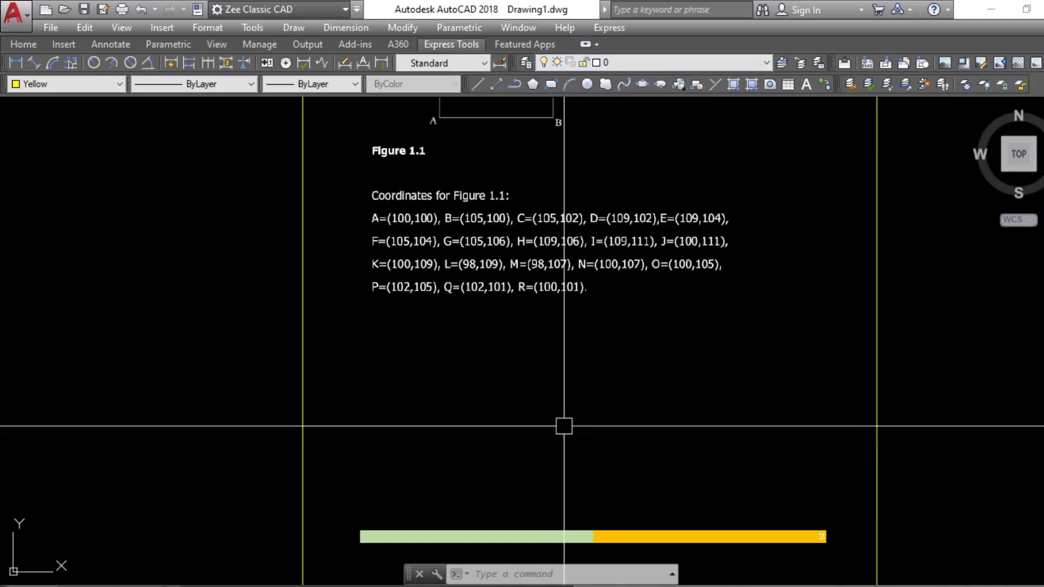
middle_drag(563, 228, 577, 316)
middle_drag(595, 459, 588, 437)
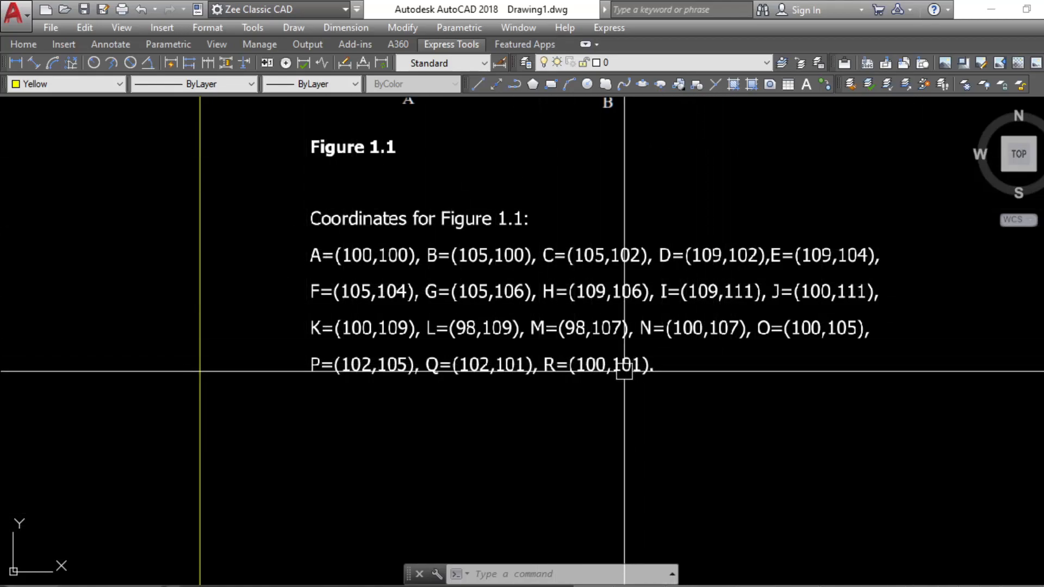
scroll(623, 371, down, 5)
scroll(623, 370, up, 4)
scroll(601, 384, down, 7)
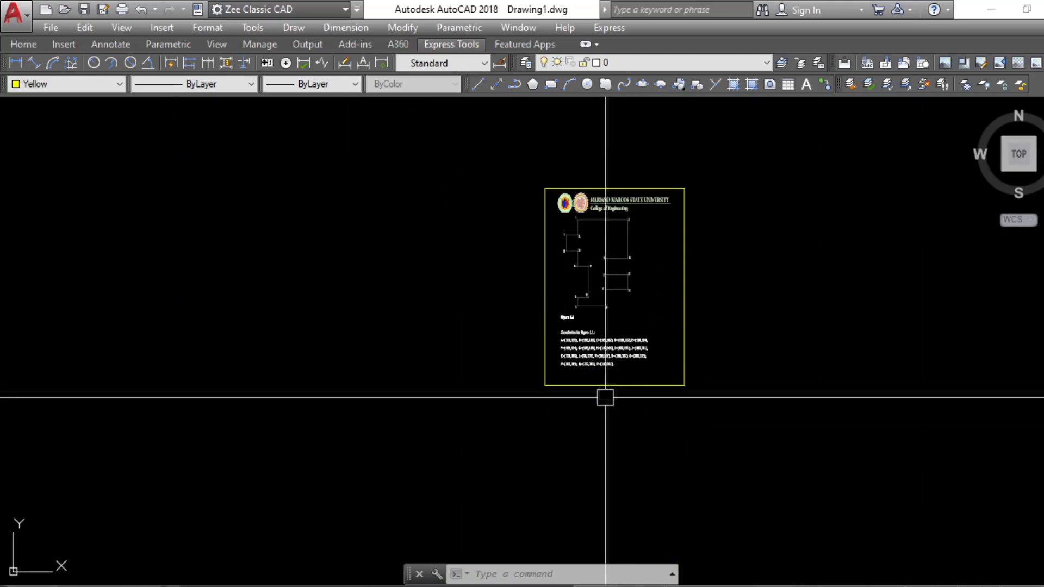
Draw a line from point A at 100,100 to point B at 105,100.
scroll(578, 443, up, 4)
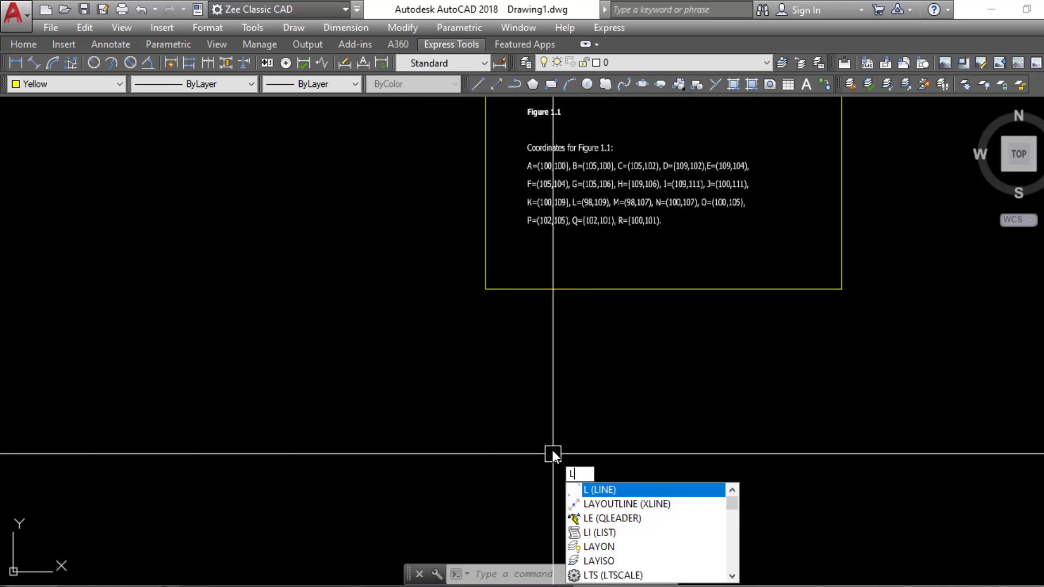
key(Return)
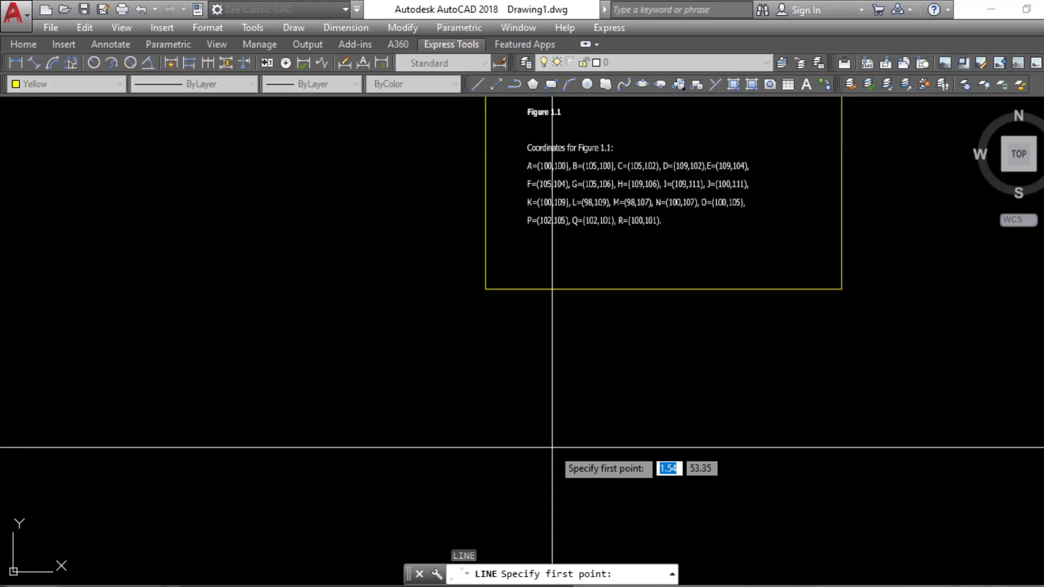
text(100)
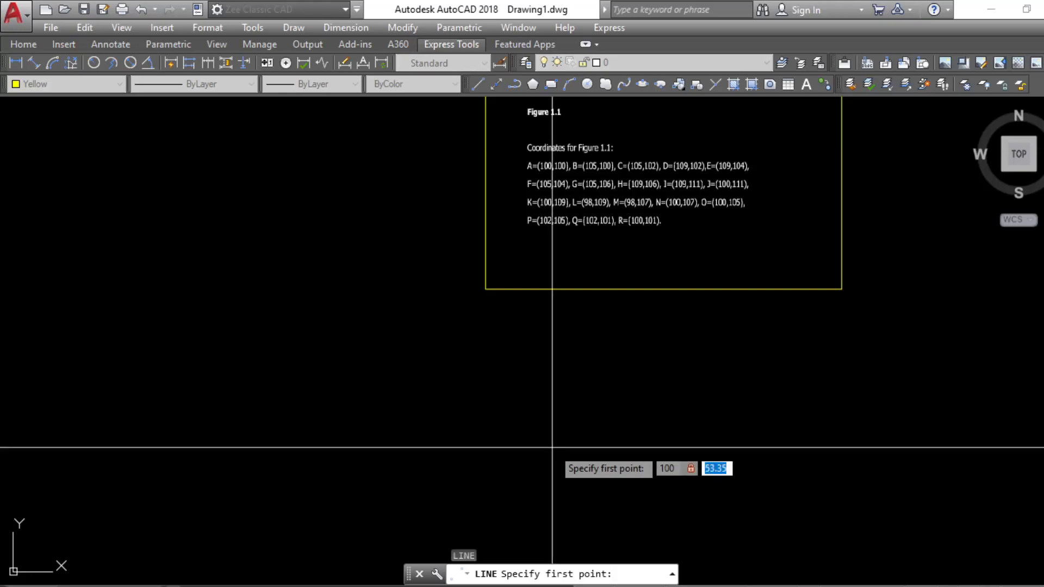
key(Return)
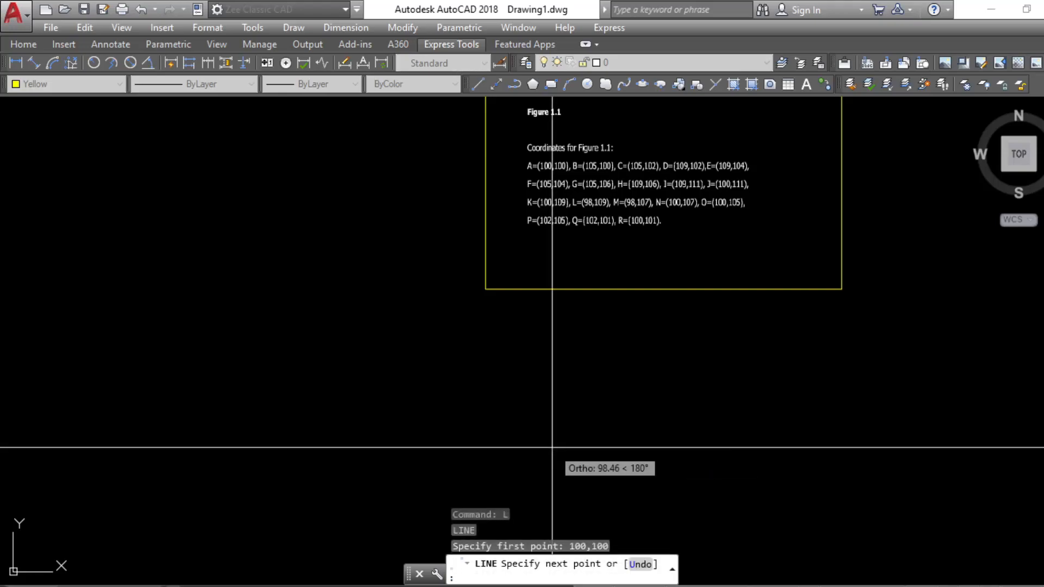
scroll(552, 447, down, 6)
scroll(670, 374, down, 1)
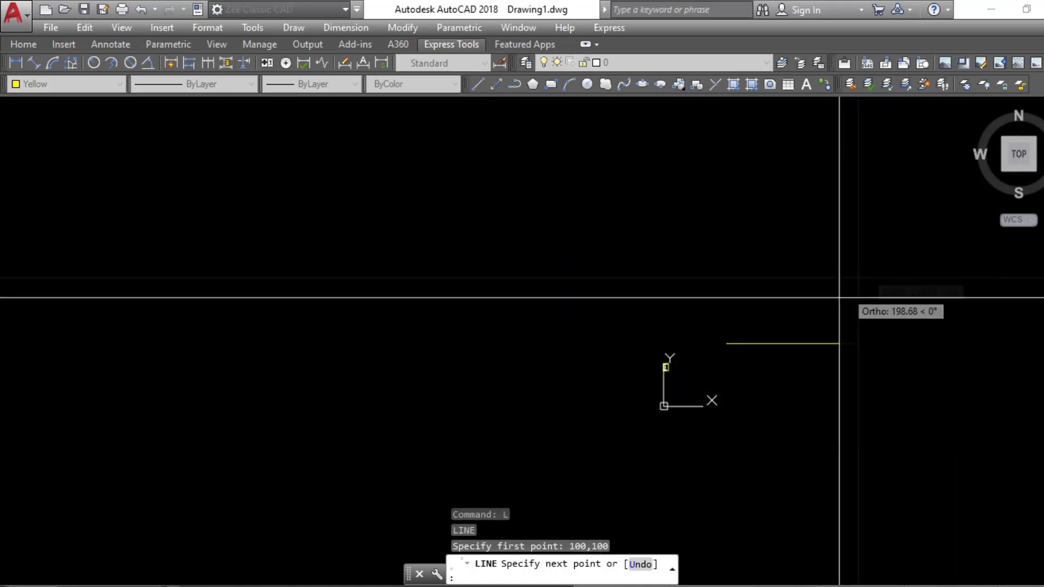
scroll(788, 347, up, 3)
scroll(289, 441, up, 4)
scroll(224, 405, up, 6)
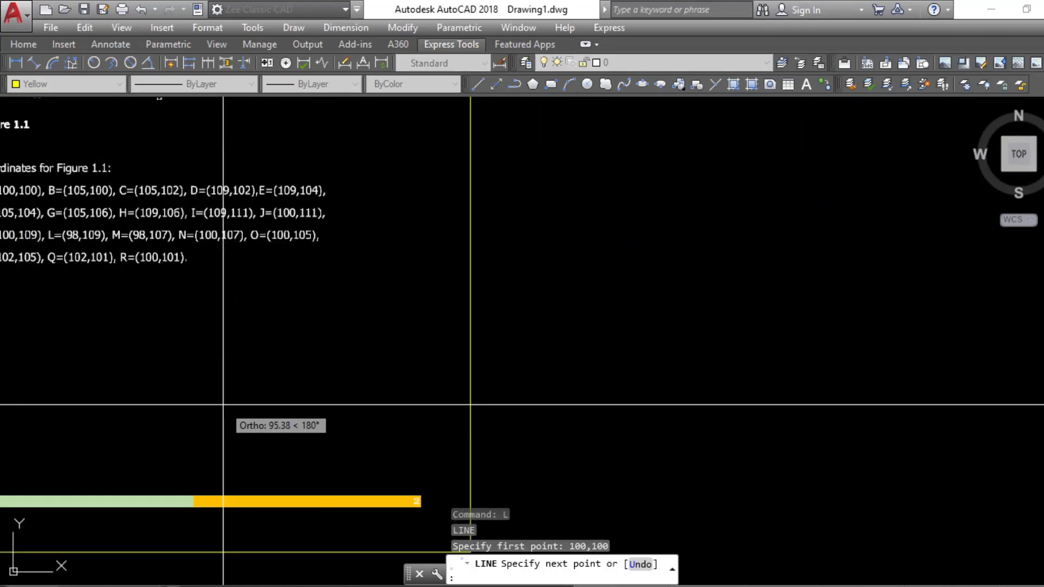
middle_drag(237, 395, 463, 423)
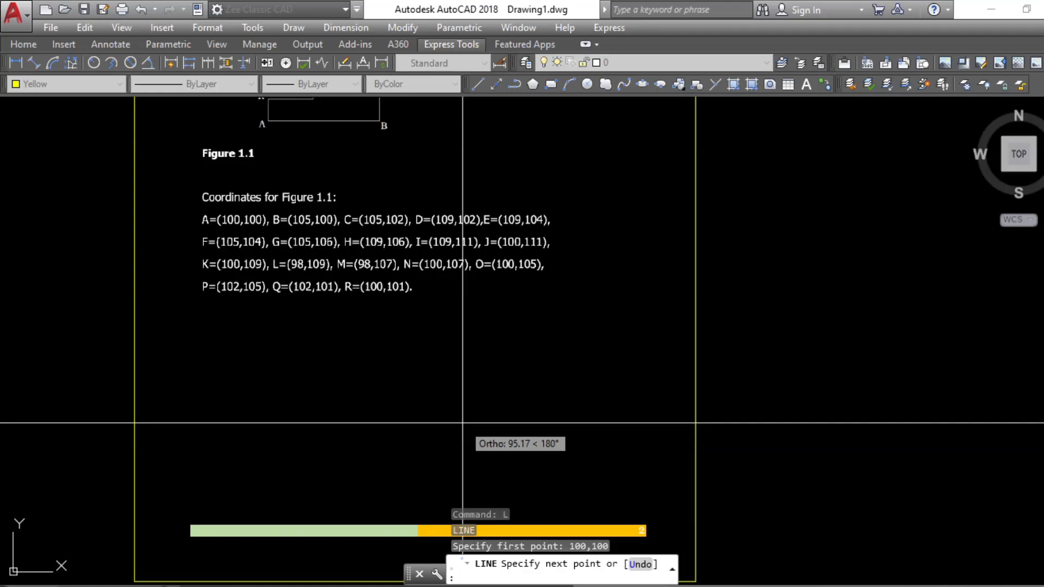
scroll(463, 423, down, 12)
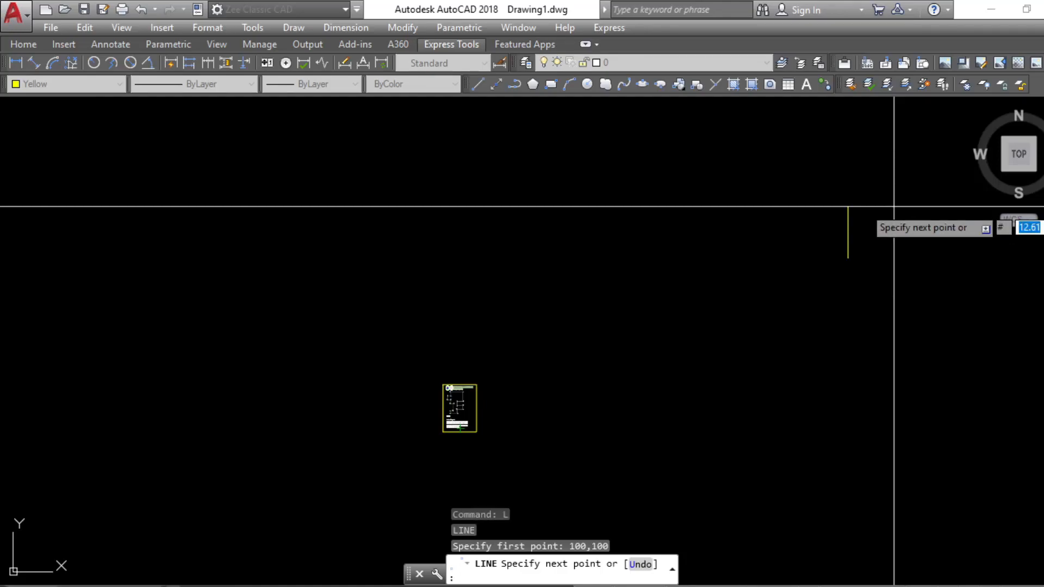
text(105)
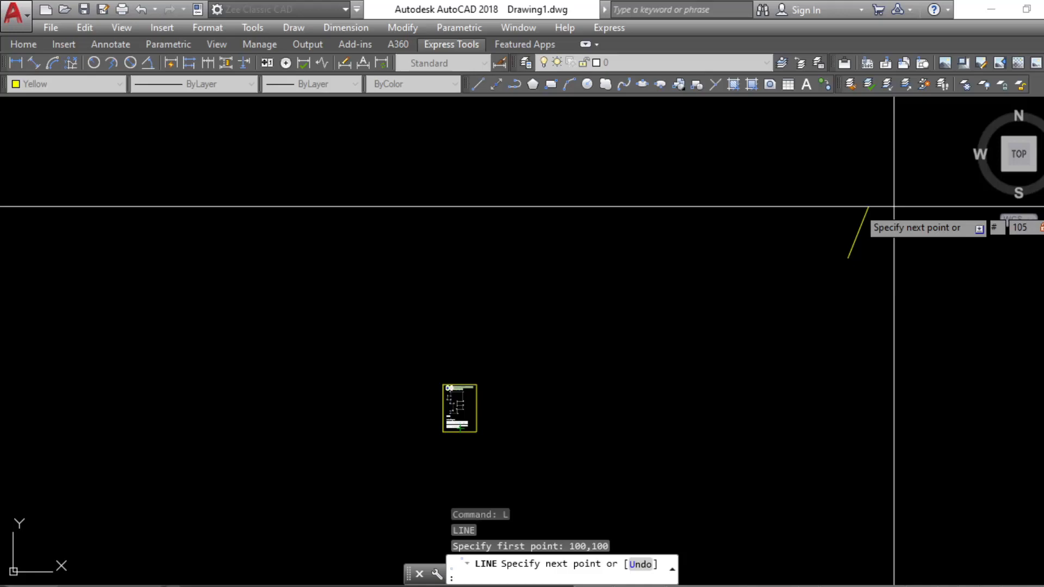
scroll(878, 294, up, 4)
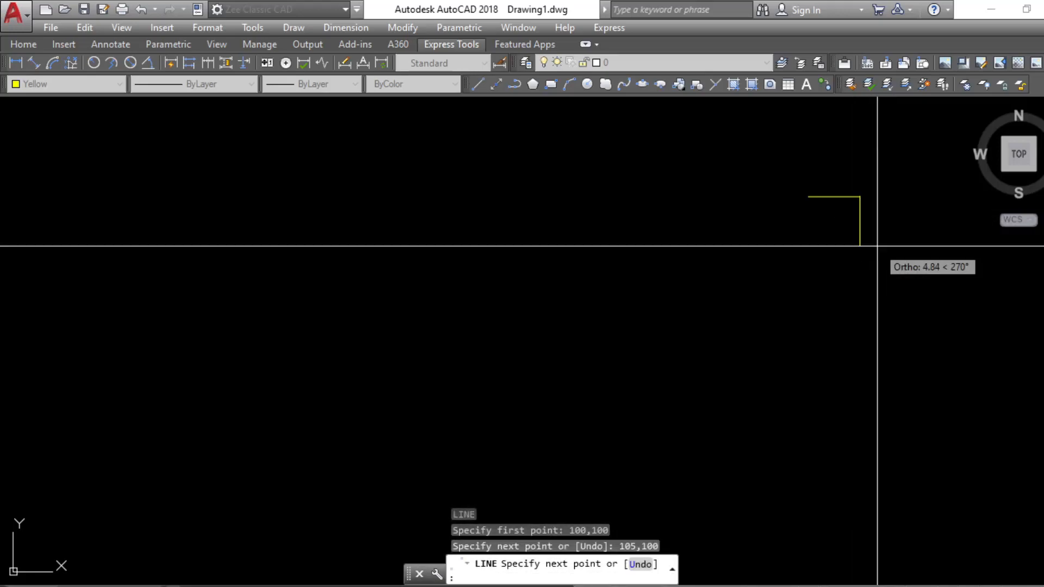
Examine the Figure 1.1 coordinate list for the point that follows B and compare it with the line in progress.
scroll(876, 244, up, 13)
scroll(903, 252, down, 11)
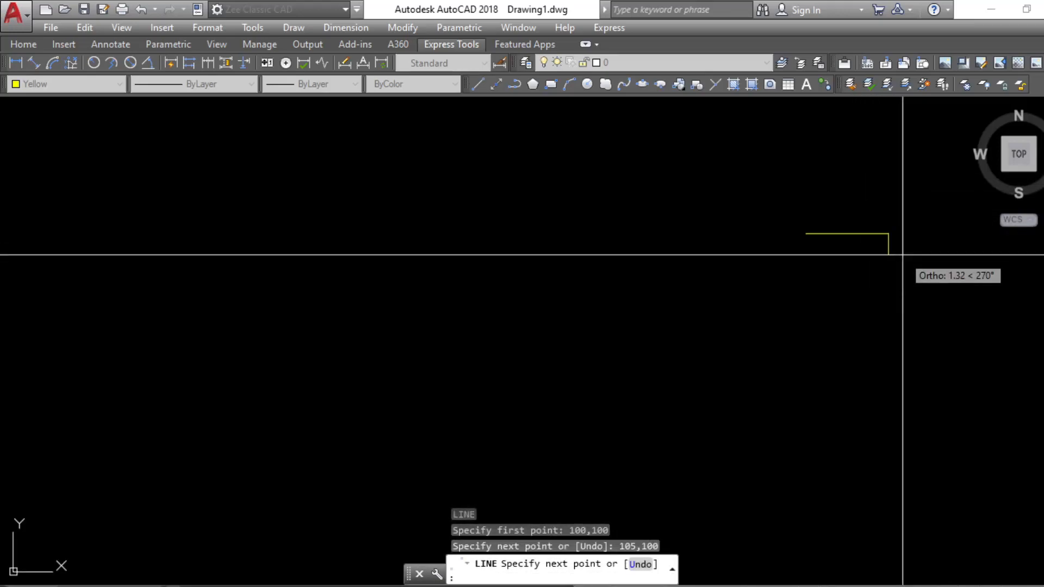
scroll(899, 250, up, 6)
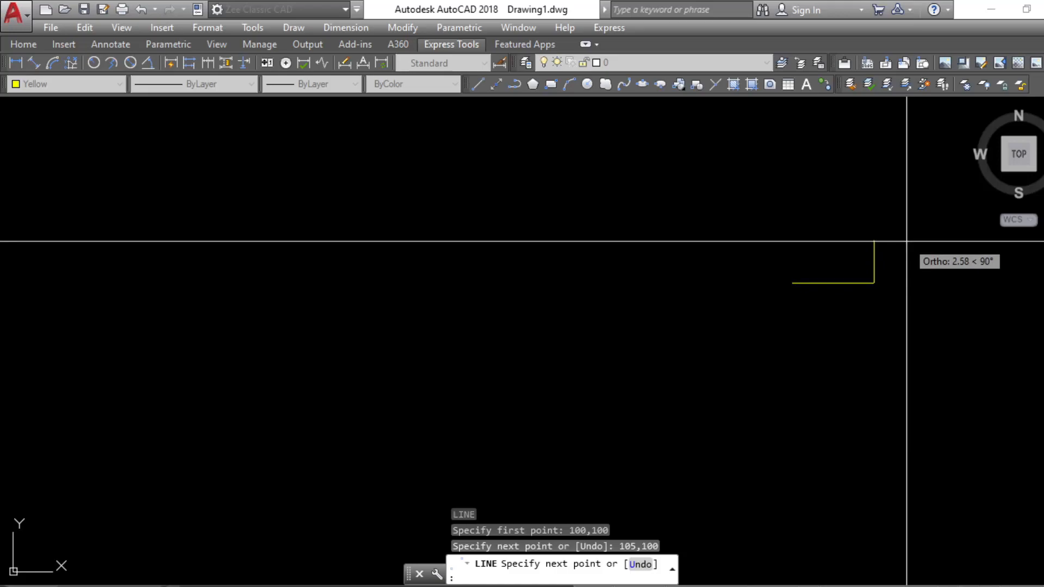
scroll(907, 244, down, 8)
scroll(678, 392, up, 12)
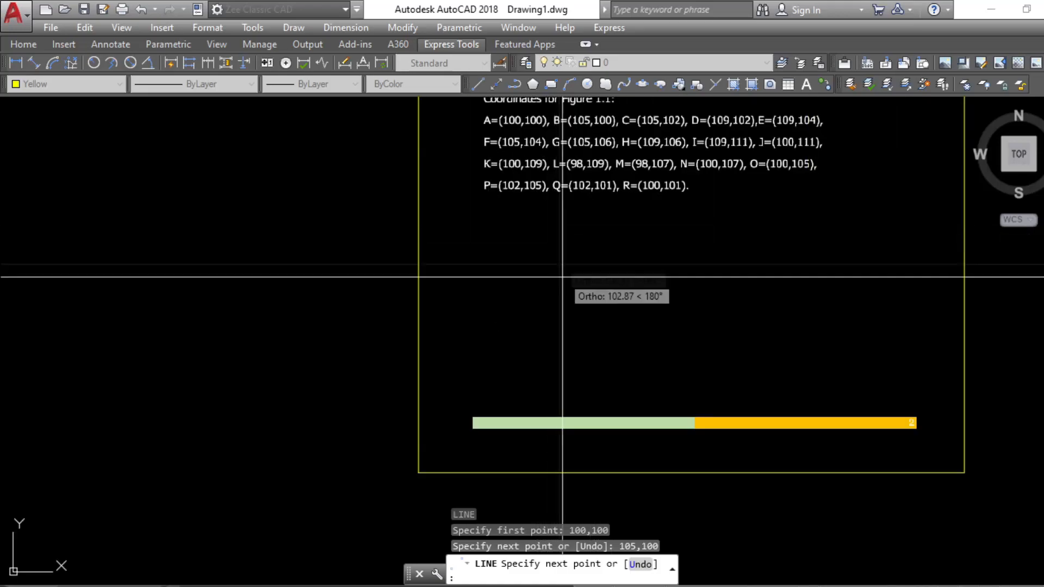
scroll(629, 212, up, 4)
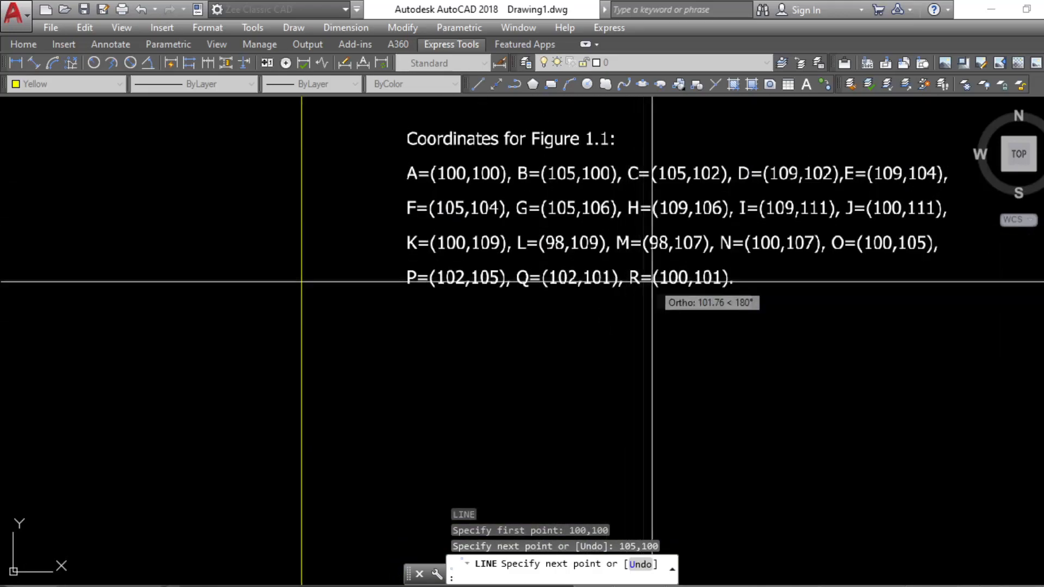
scroll(612, 375, down, 5)
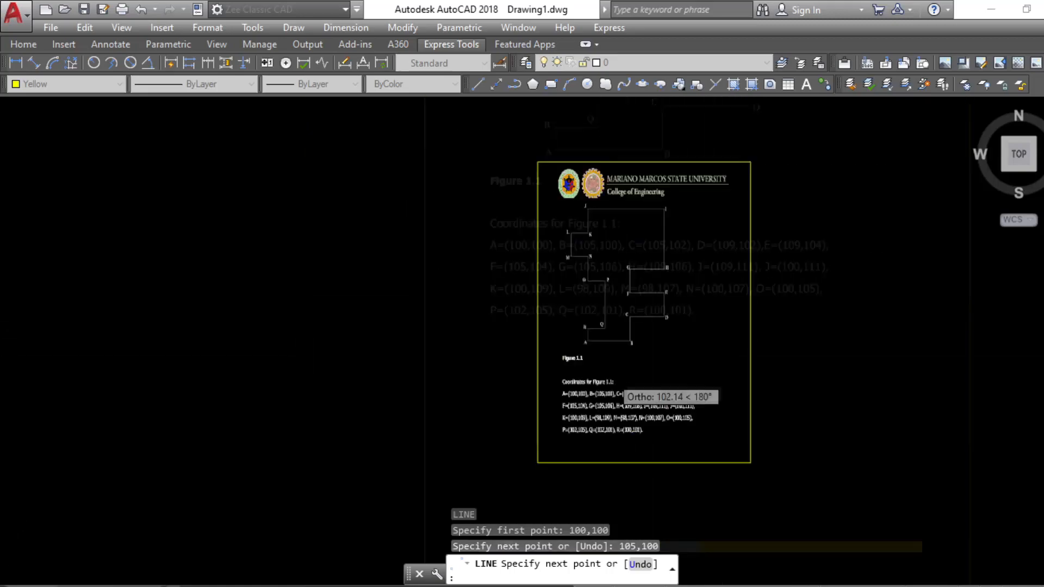
scroll(611, 377, down, 12)
scroll(805, 297, up, 5)
scroll(584, 409, up, 8)
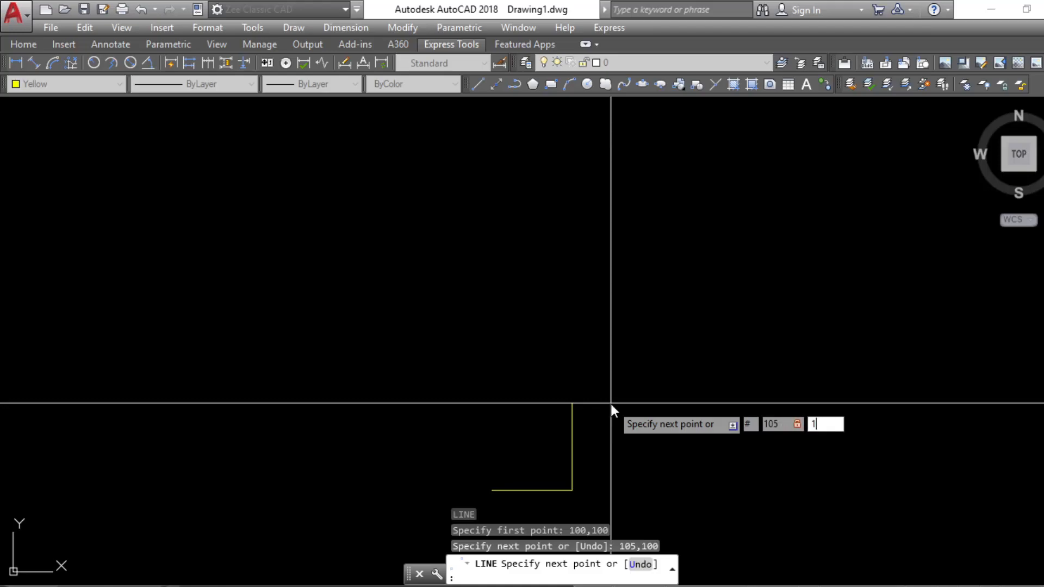
scroll(699, 336, down, 6)
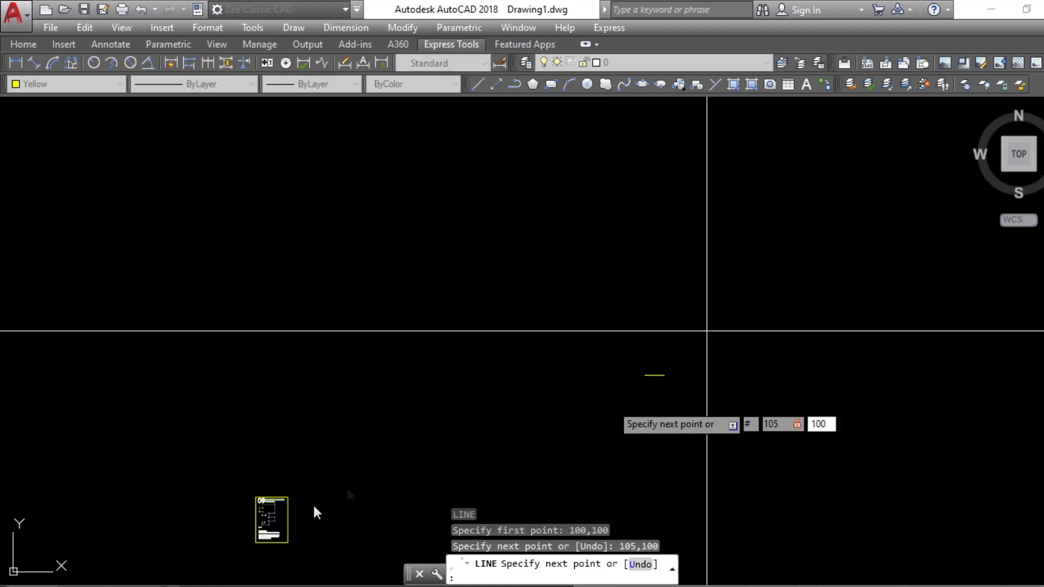
scroll(294, 533, up, 12)
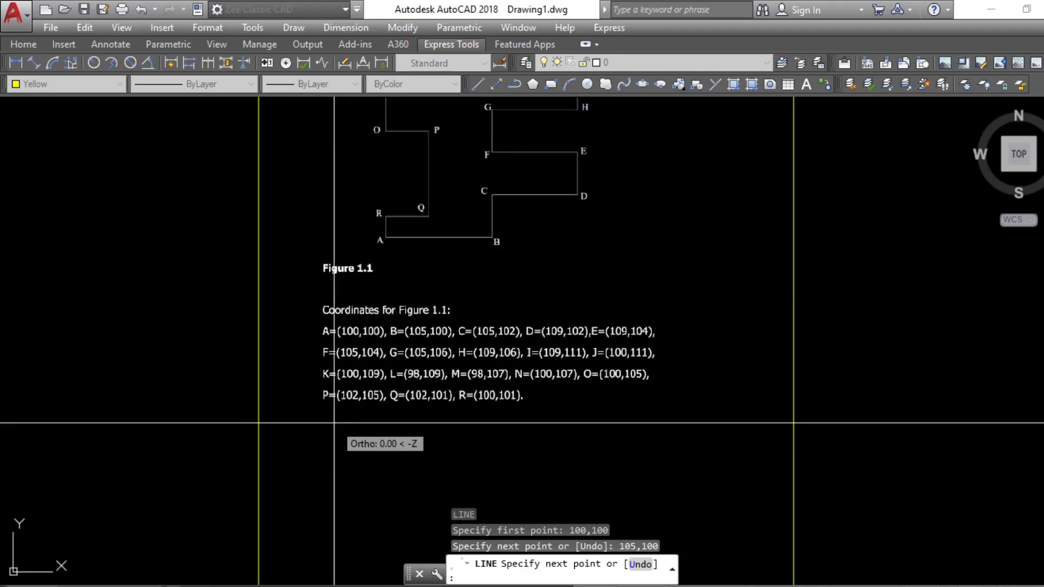
scroll(334, 423, down, 10)
scroll(728, 234, up, 5)
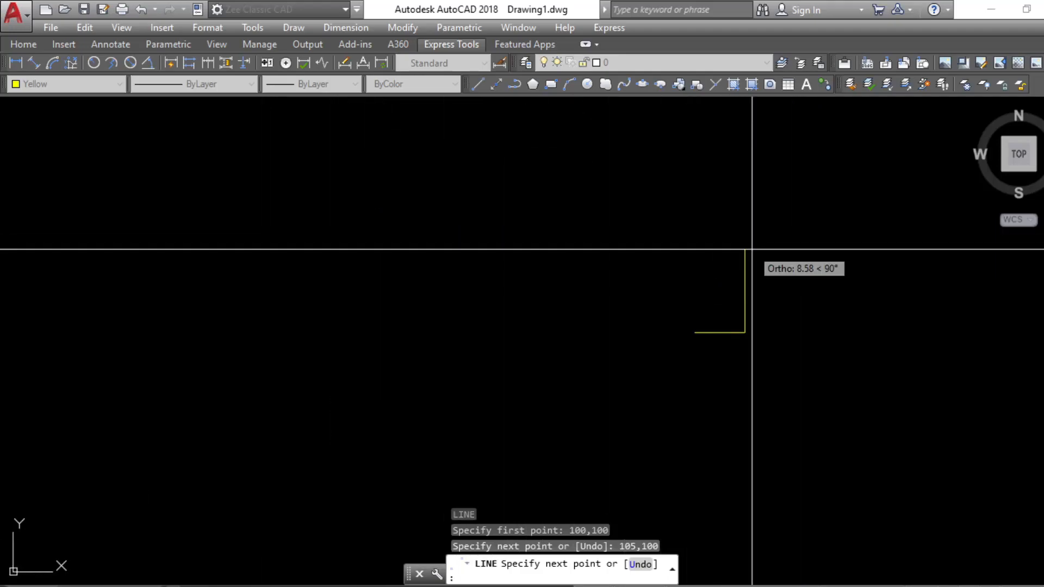
End the Line command and delete the horizontal line between A and B.
key(Escape)
scroll(762, 319, up, 5)
key(Escape)
key(Escape)
click(674, 385)
click(653, 333)
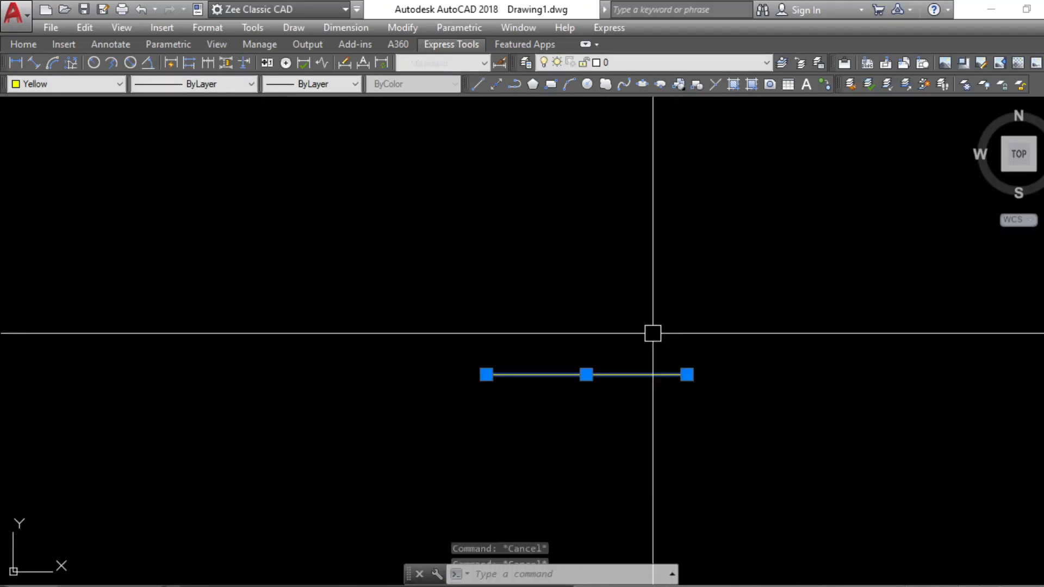
key(Delete)
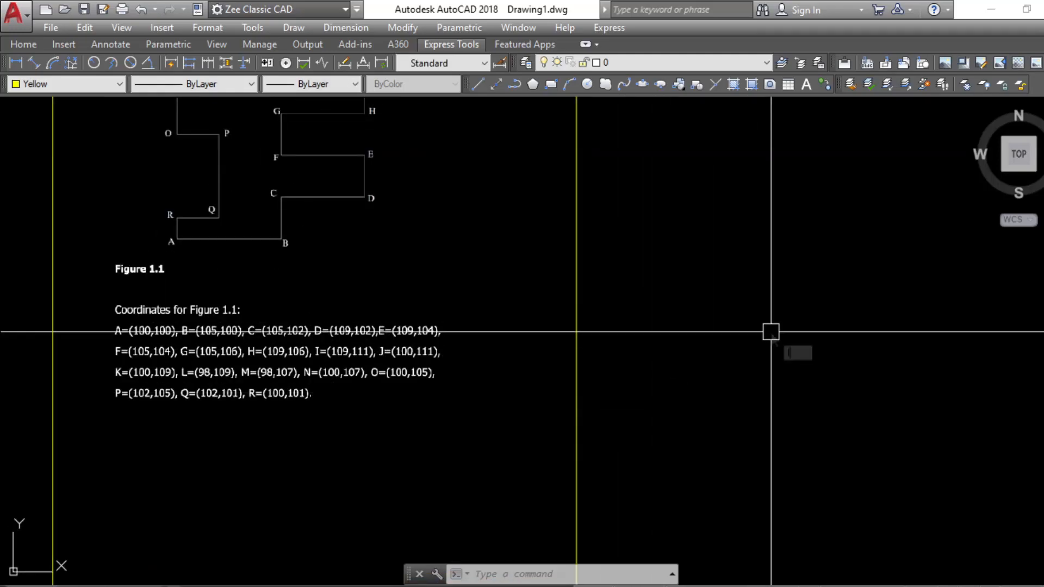
Start the Figure 1.1 outline again with a line from A at 100,100 to B at 105,100.
text(l)
key(Return)
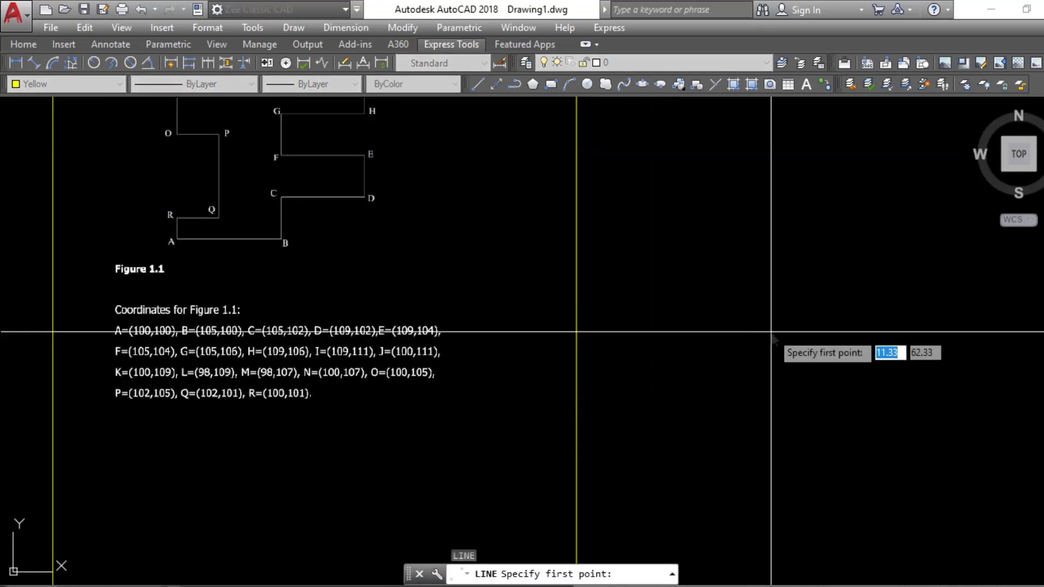
text(100,100)
key(Return)
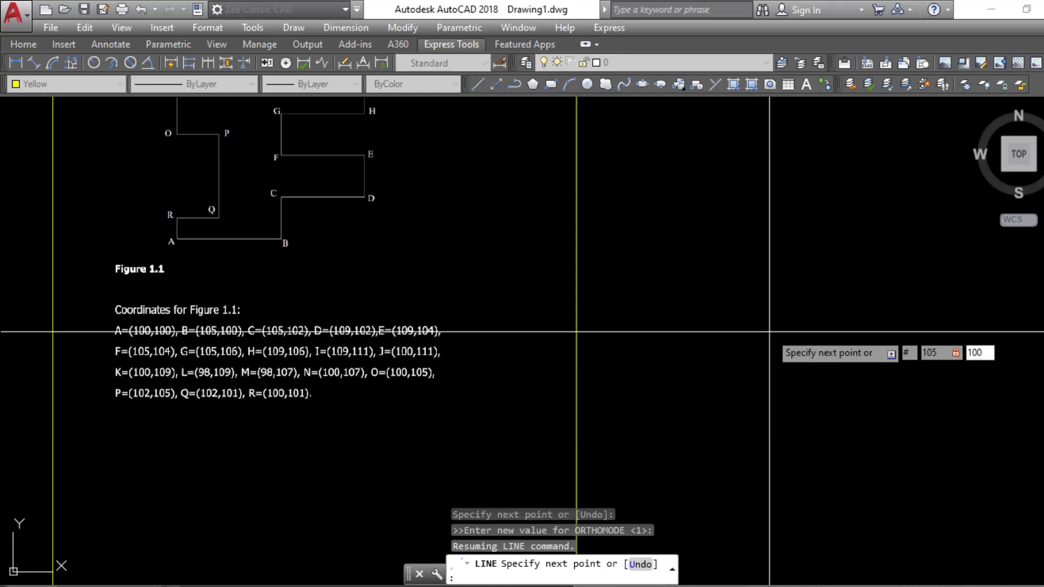
Extend the outline from B to point C at 105,102.
scroll(787, 380, down, 14)
scroll(381, 416, up, 15)
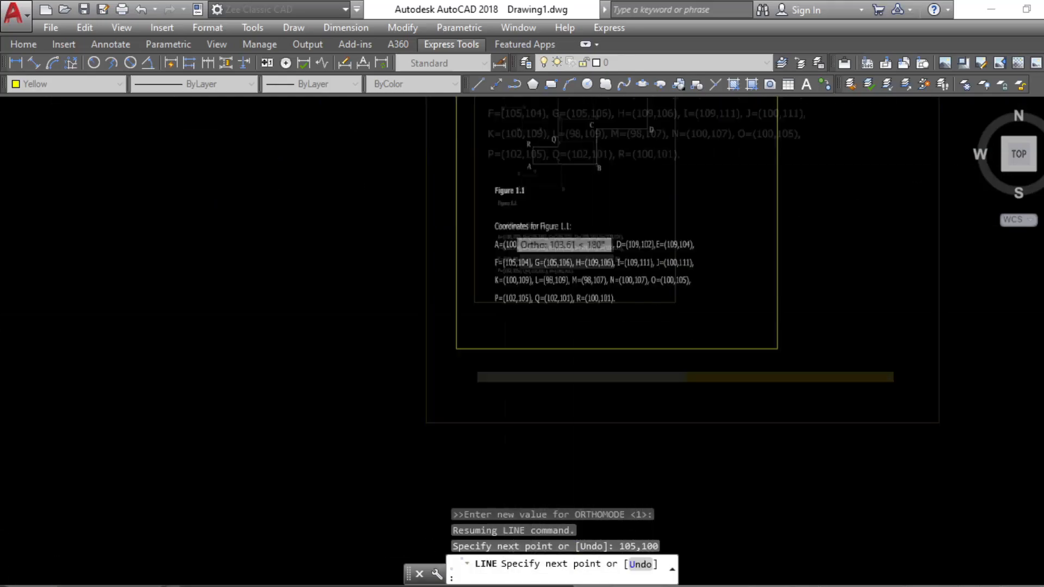
scroll(644, 320, down, 10)
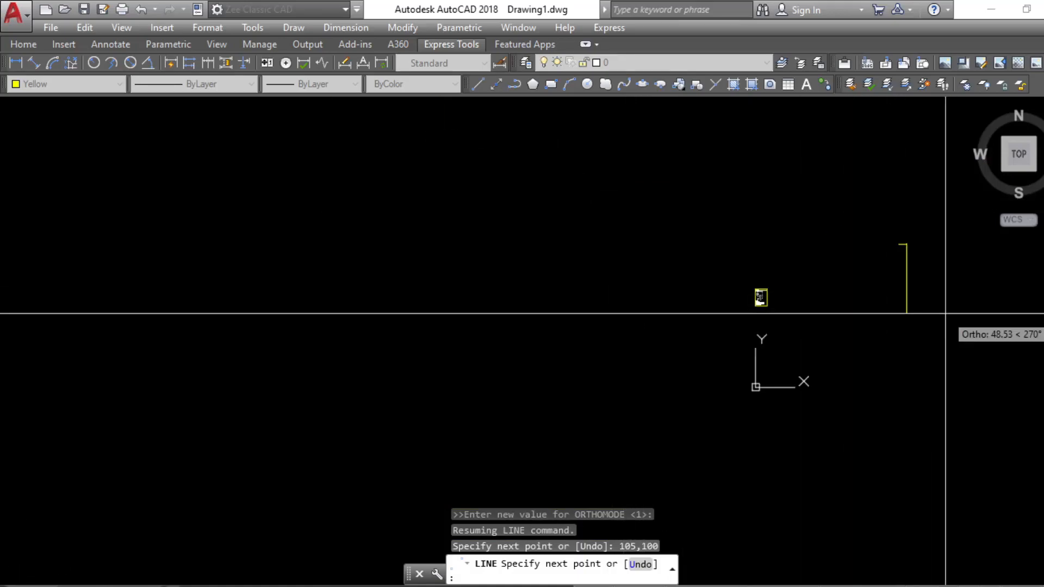
text(,102)
key(Return)
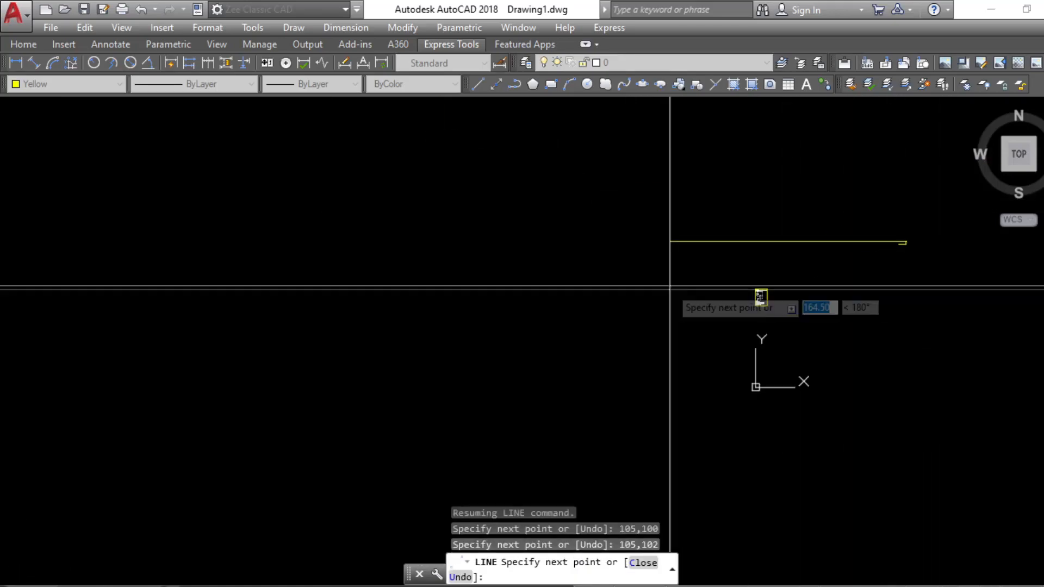
Read point D from the coordinate list and extend the outline from C to 109,102.
scroll(707, 266, up, 10)
scroll(801, 322, down, 10)
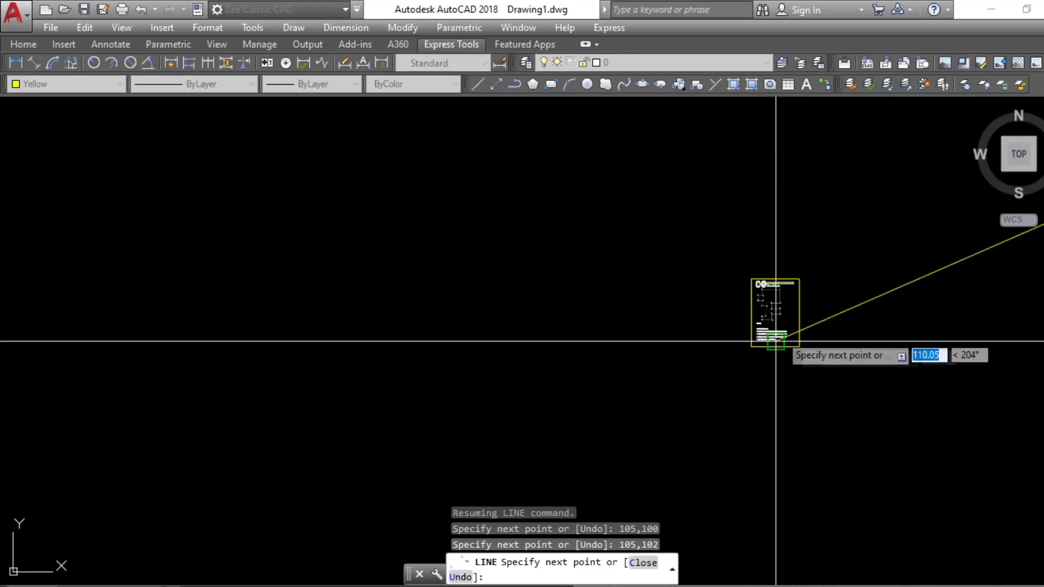
scroll(935, 294, up, 10)
text(109,102)
key(Return)
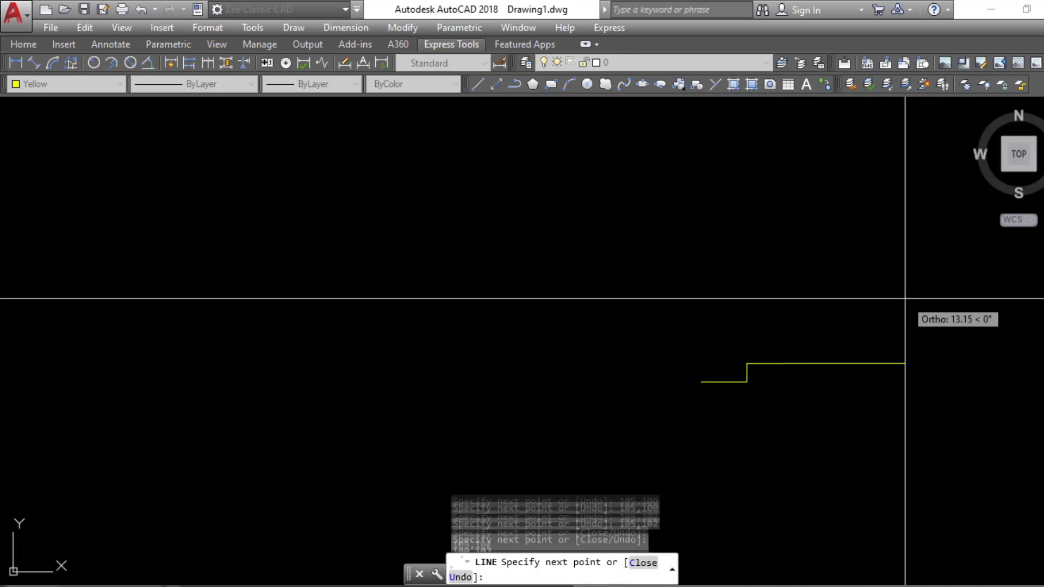
Look up point E in the coordinate list and extend the outline from D to 109,104.
scroll(708, 345, down, 10)
scroll(571, 396, up, 10)
scroll(630, 378, down, 10)
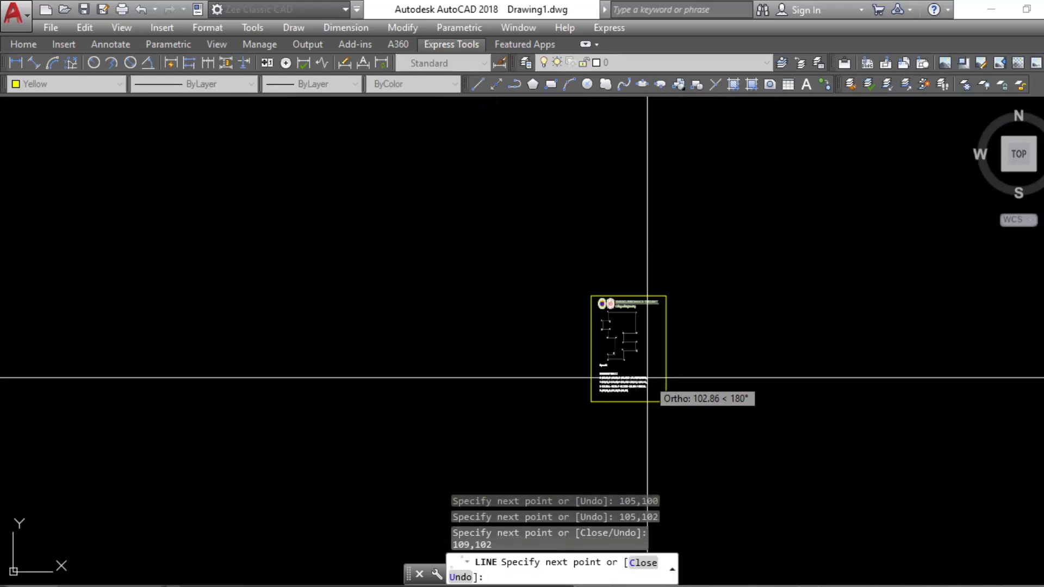
scroll(748, 321, up, 10)
text(109,104)
key(Return)
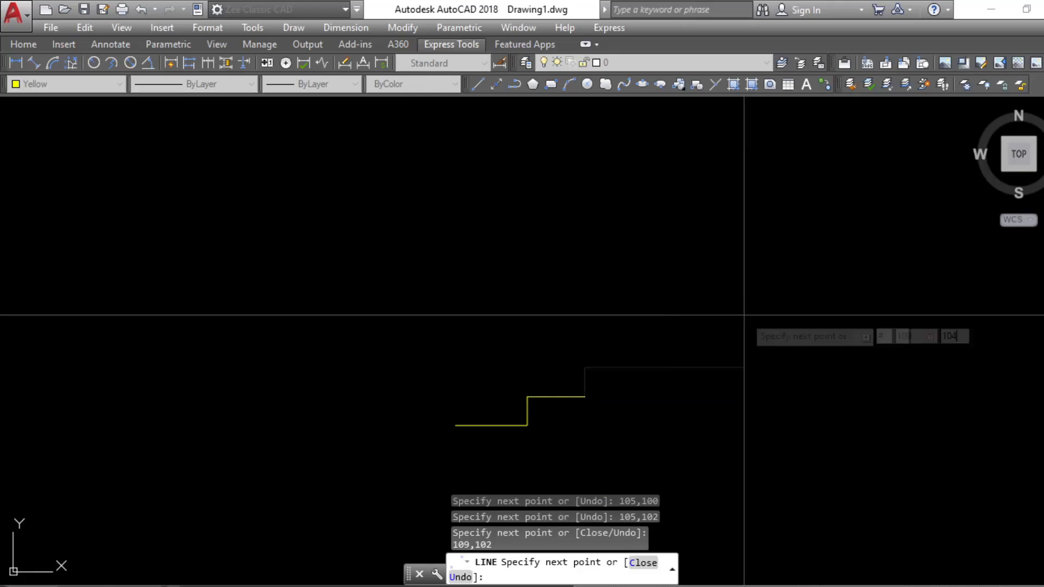
Check point F in the coordinate list and extend the outline from E to 105,104.
scroll(744, 315, down, 10)
scroll(419, 159, up, 10)
scroll(544, 388, down, 10)
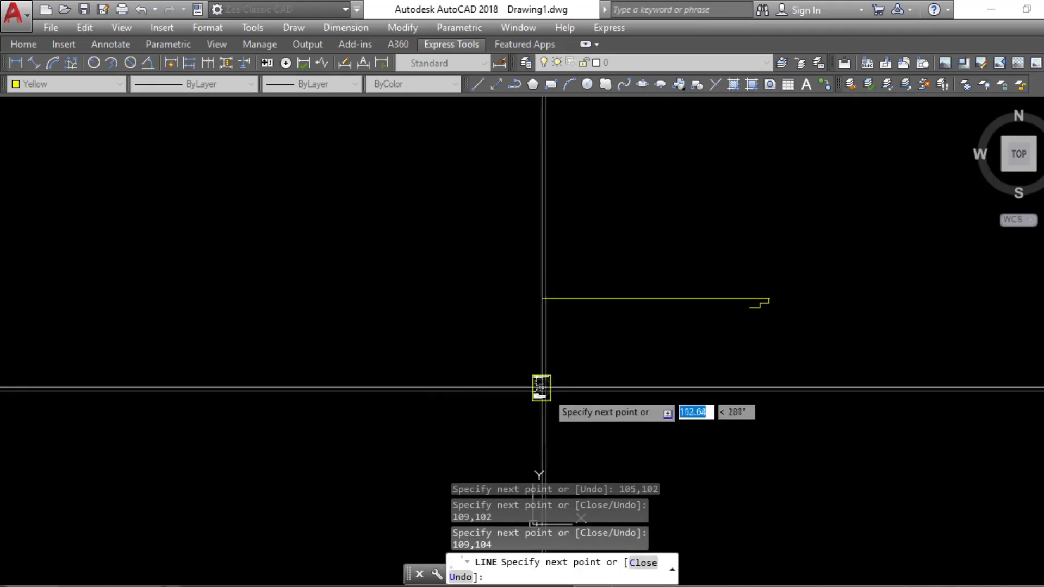
scroll(754, 288, up, 4)
key(F8)
text(105,104)
key(Return)
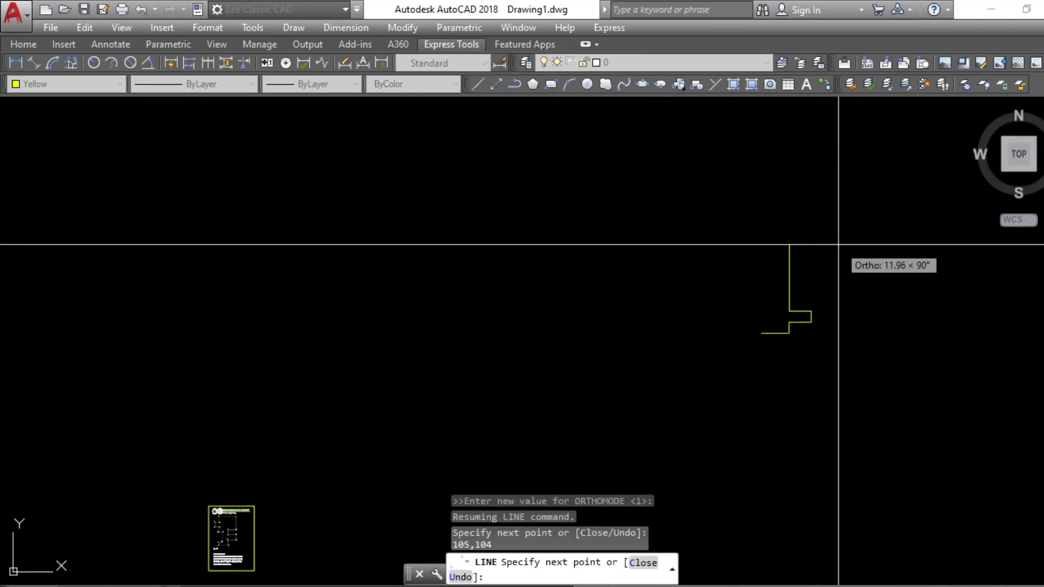
Check point G in the coordinate list and extend the outline from F to 105,106.
scroll(816, 264, down, 4)
scroll(550, 401, up, 12)
scroll(371, 268, down, 10)
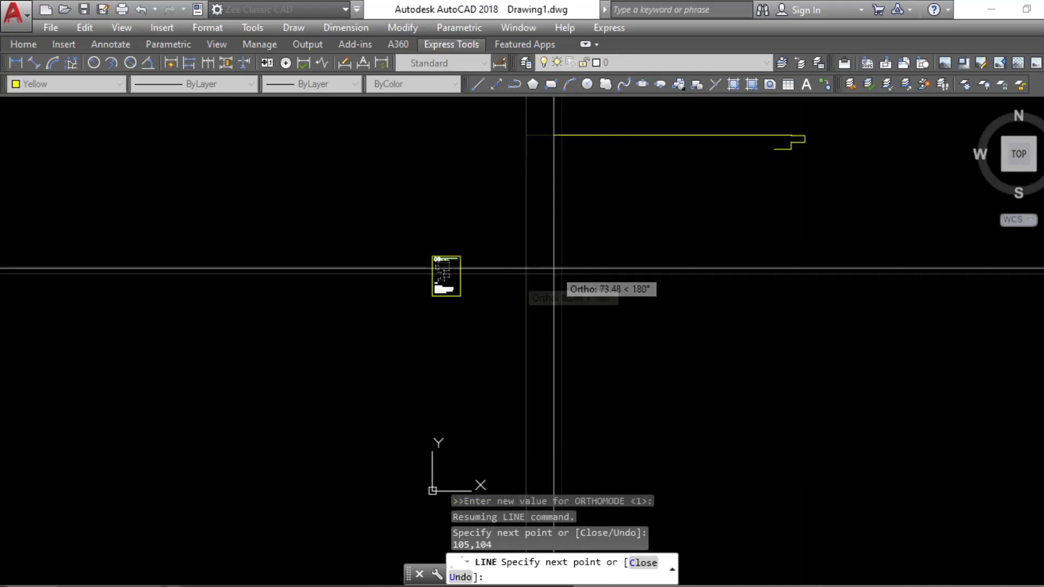
key(Return)
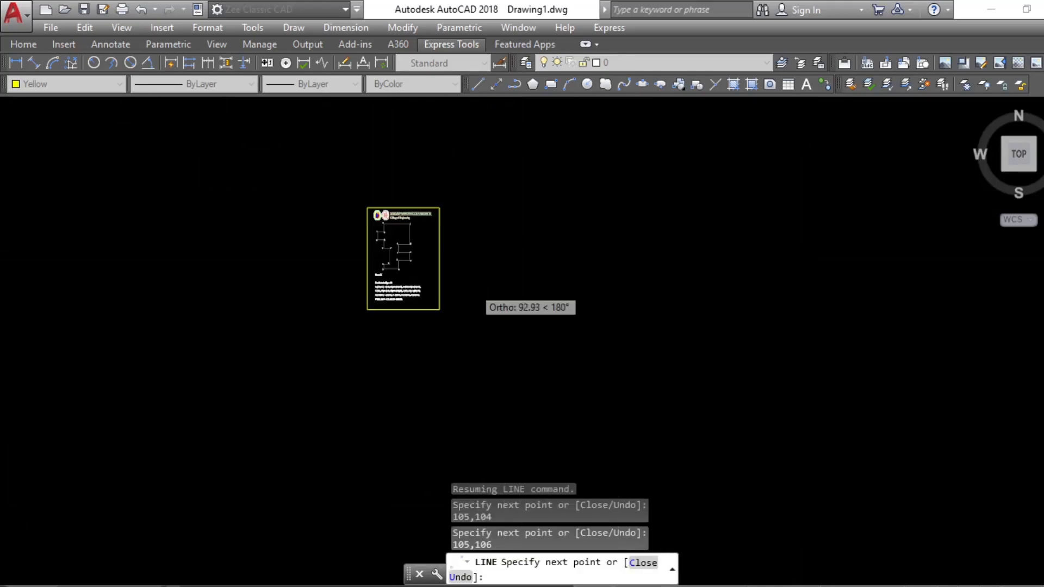
Look up points H and I in the coordinate list and extend the outline from G through 109,106 to 109,111.
scroll(459, 293, up, 10)
scroll(589, 313, down, 10)
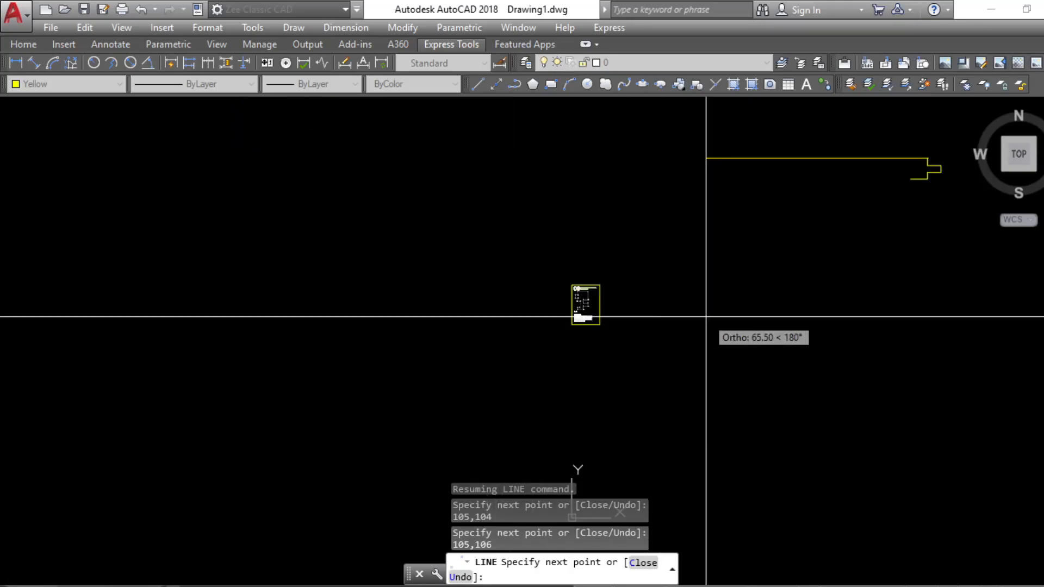
text(109,106)
key(Return)
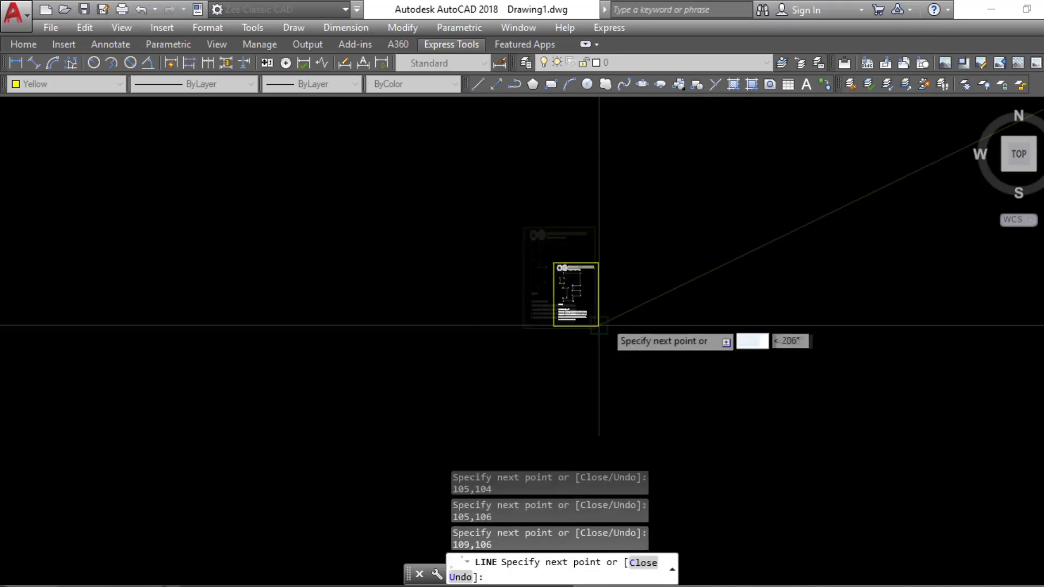
scroll(602, 321, up, 10)
scroll(582, 381, down, 10)
key(F8)
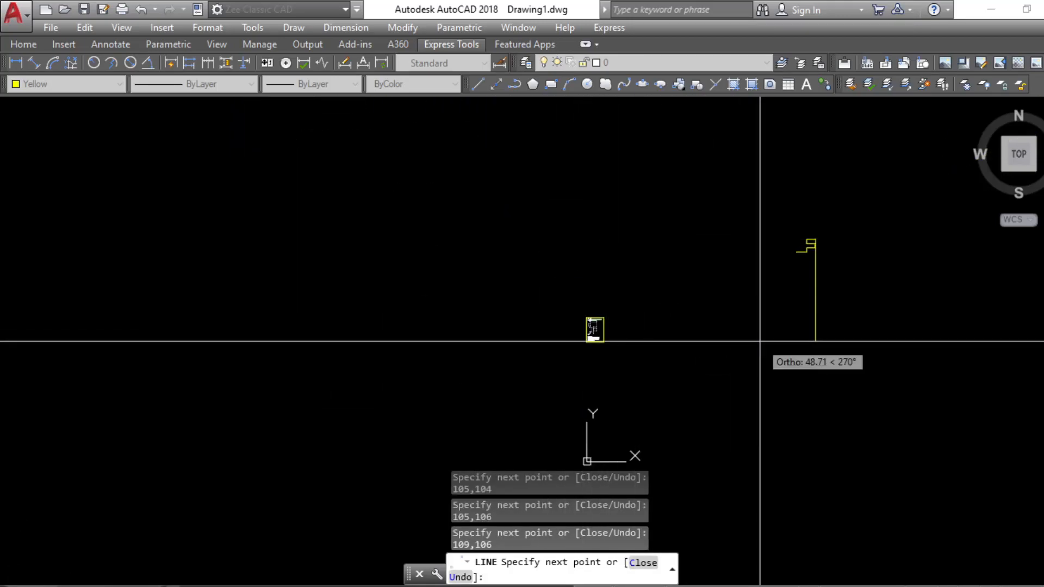
key(Return)
Look up points J and K in the coordinate list and extend the outline from I through 100,111 to 100,109.
scroll(827, 174, up, 10)
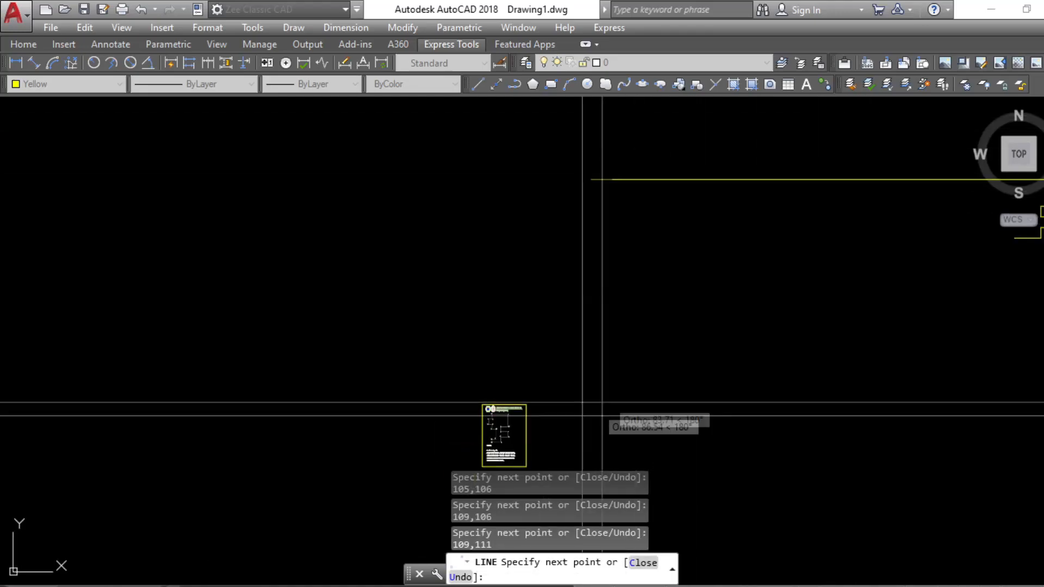
scroll(643, 397, down, 10)
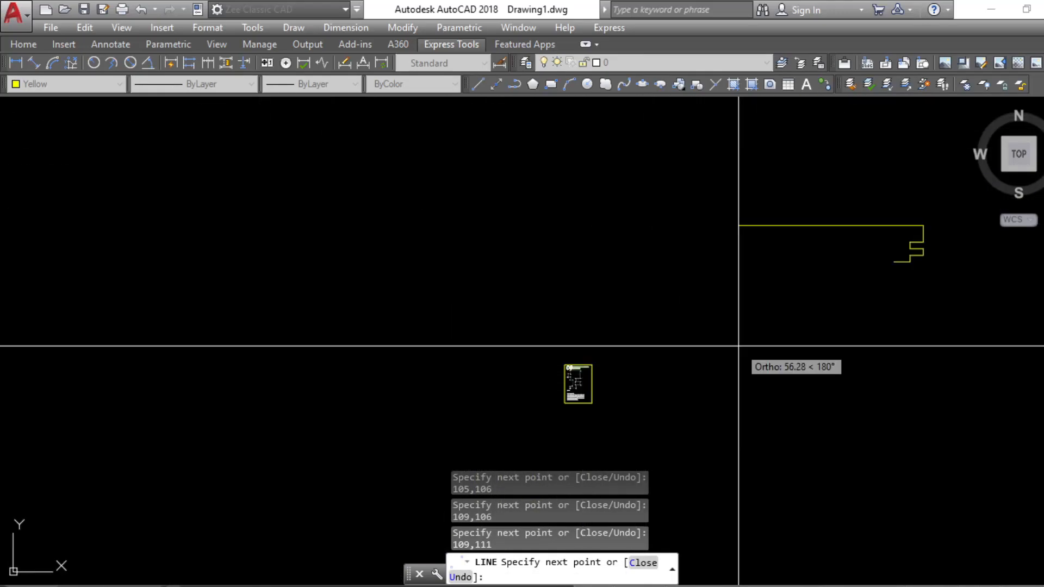
scroll(592, 399, up, 10)
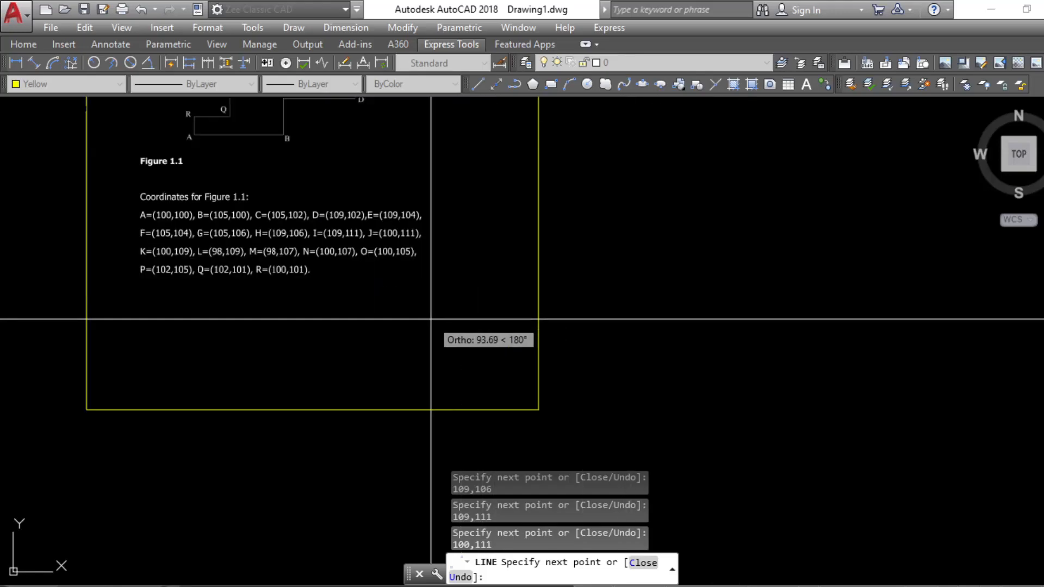
scroll(434, 318, down, 10)
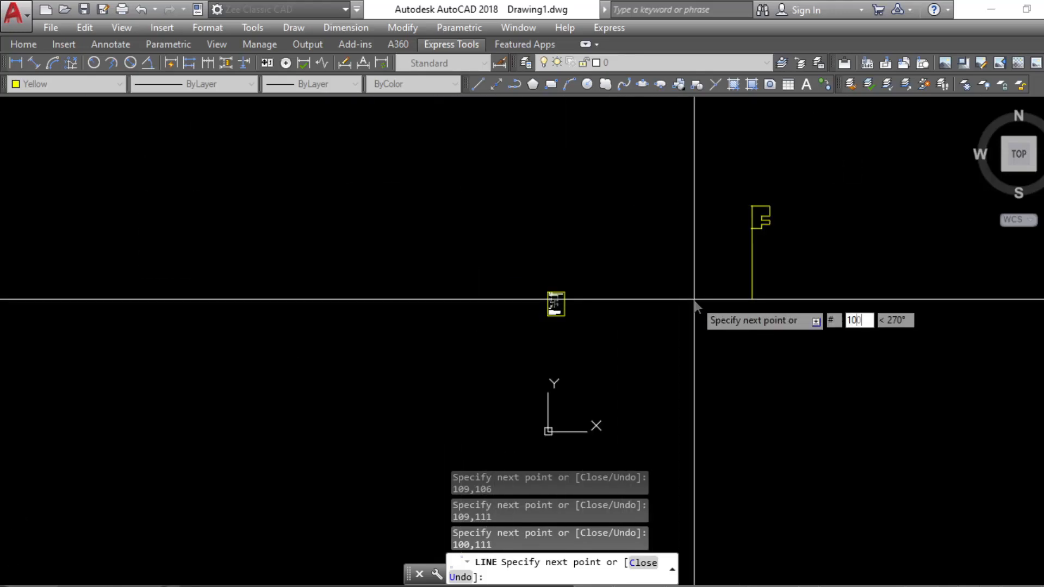
text(,109)
key(Return)
Look up points L and M in the coordinate list and extend the outline from K through 98,109 to 98,107.
scroll(483, 358, up, 10)
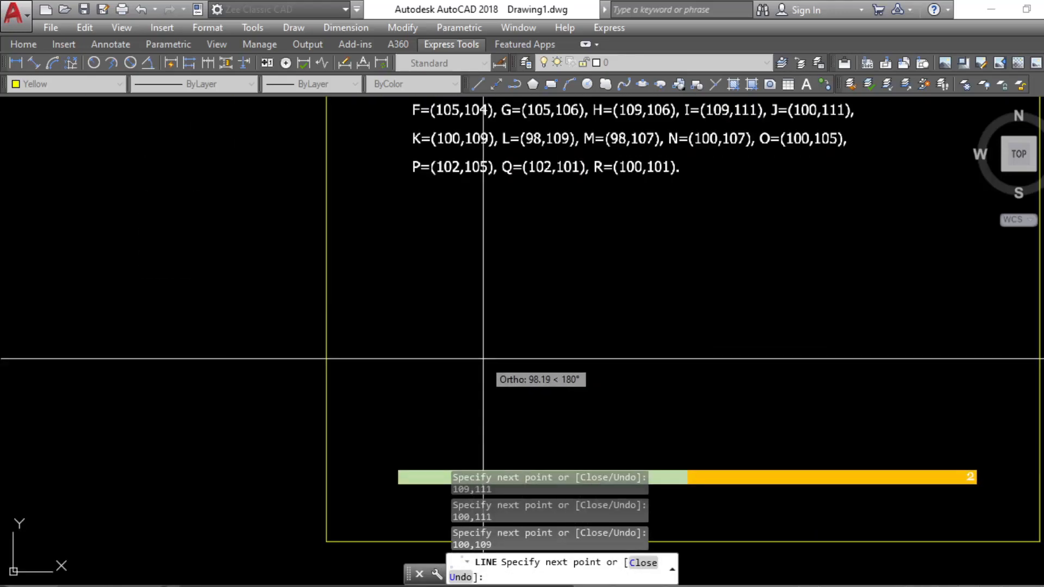
scroll(483, 358, down, 10)
text(98,109)
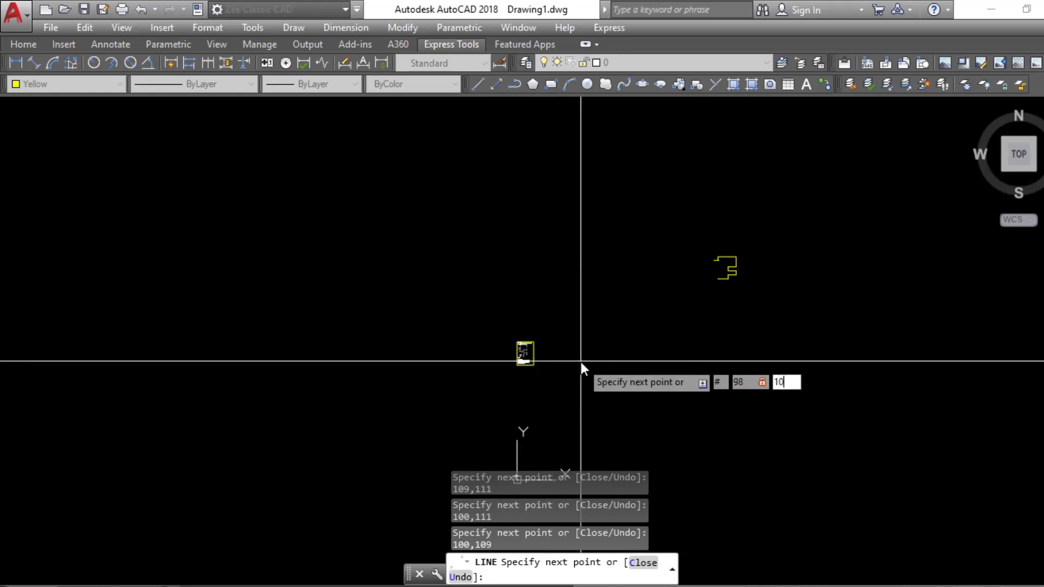
key(Return)
scroll(580, 362, up, 10)
scroll(610, 342, down, 10)
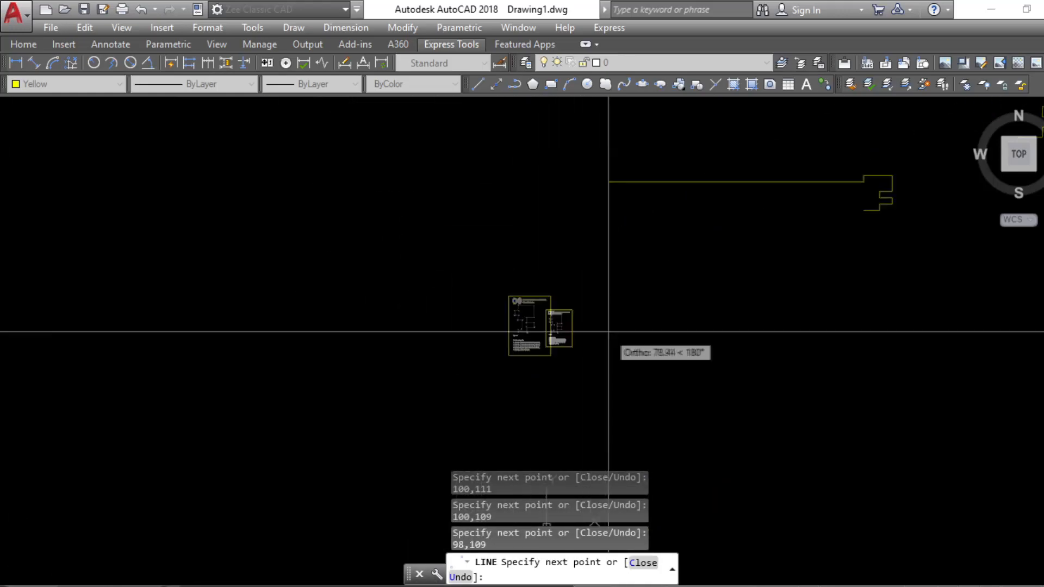
text(98,107)
key(Return)
Look up points N and O in the coordinate list and extend the outline from M through 100,107 to 100,105.
scroll(577, 351, up, 10)
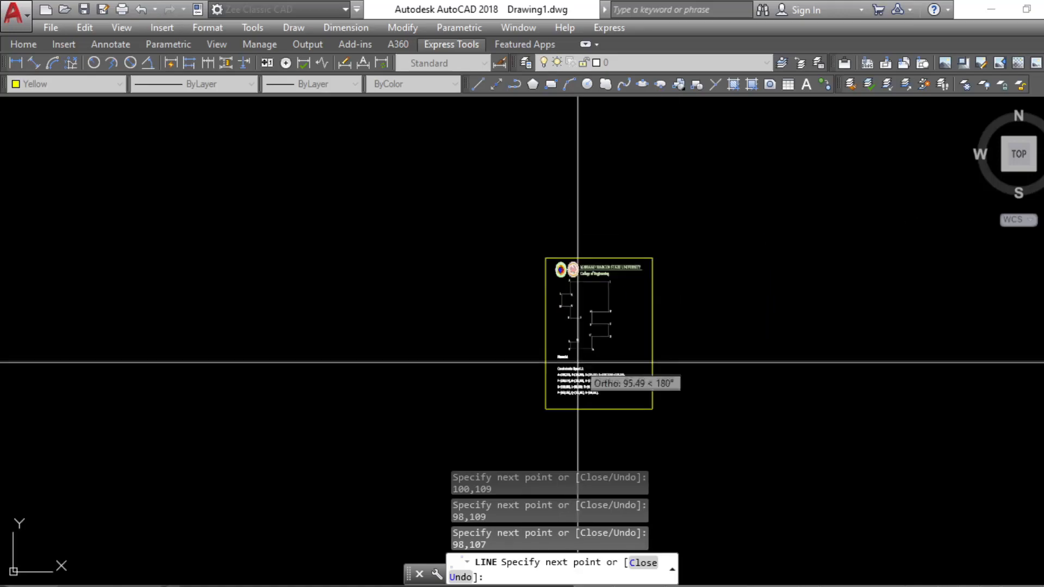
scroll(679, 419, down, 10)
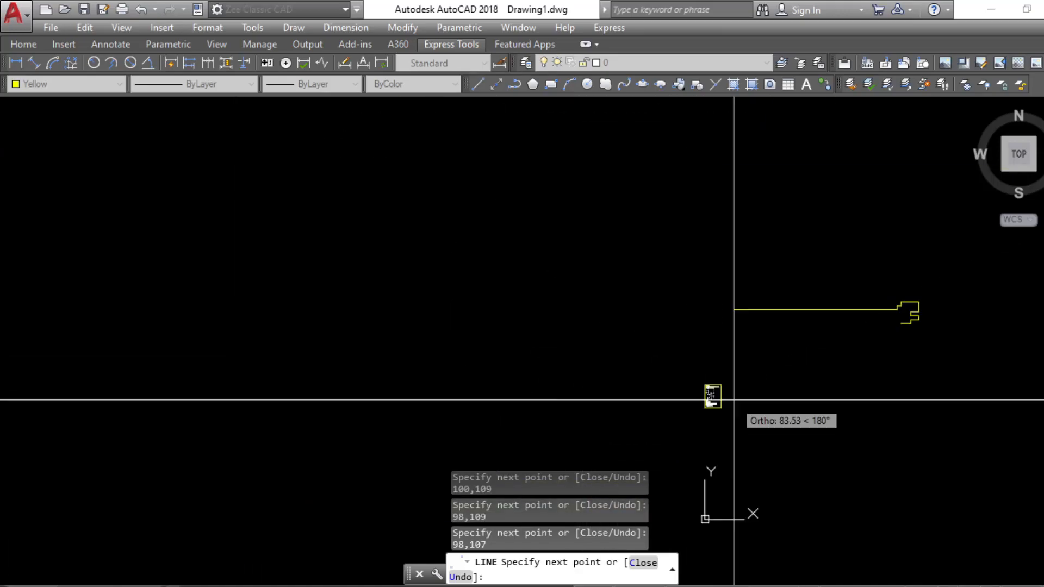
text(100,107)
key(Return)
scroll(729, 380, up, 10)
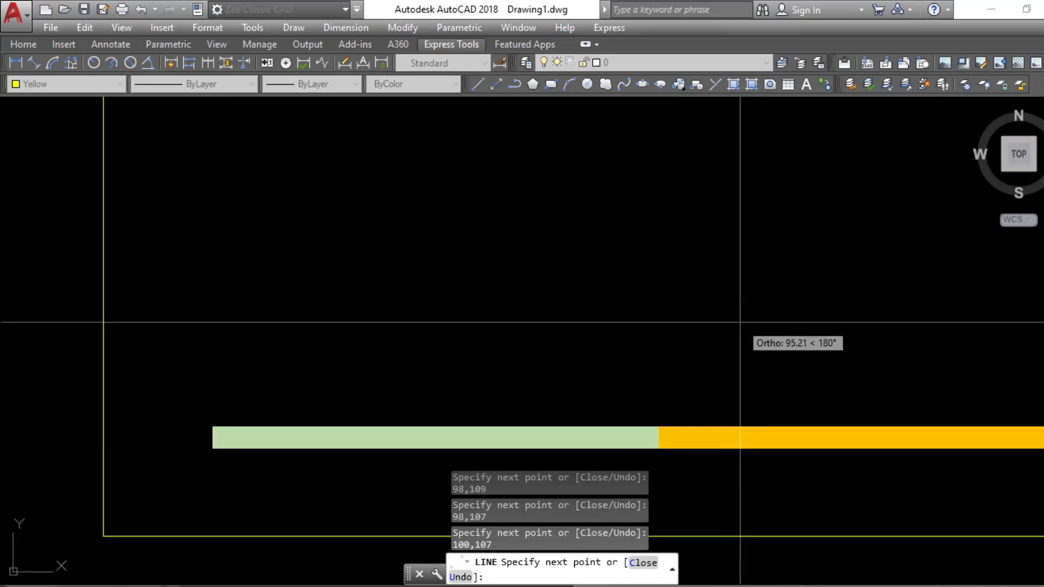
scroll(804, 280, down, 10)
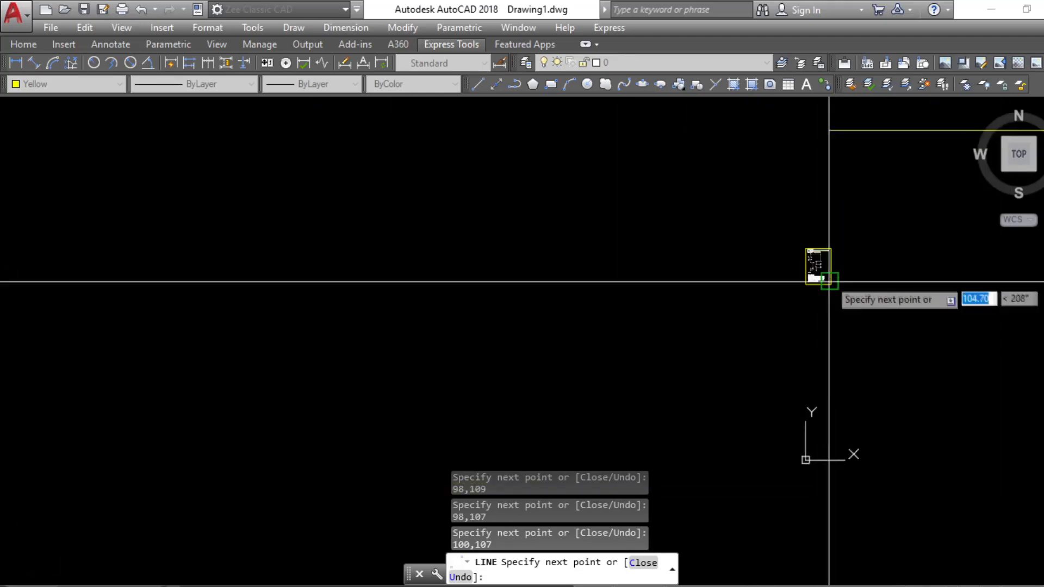
text(100,105)
key(Return)
Check point P in the coordinate list and extend the outline from O to 102,105.
scroll(880, 228, up, 10)
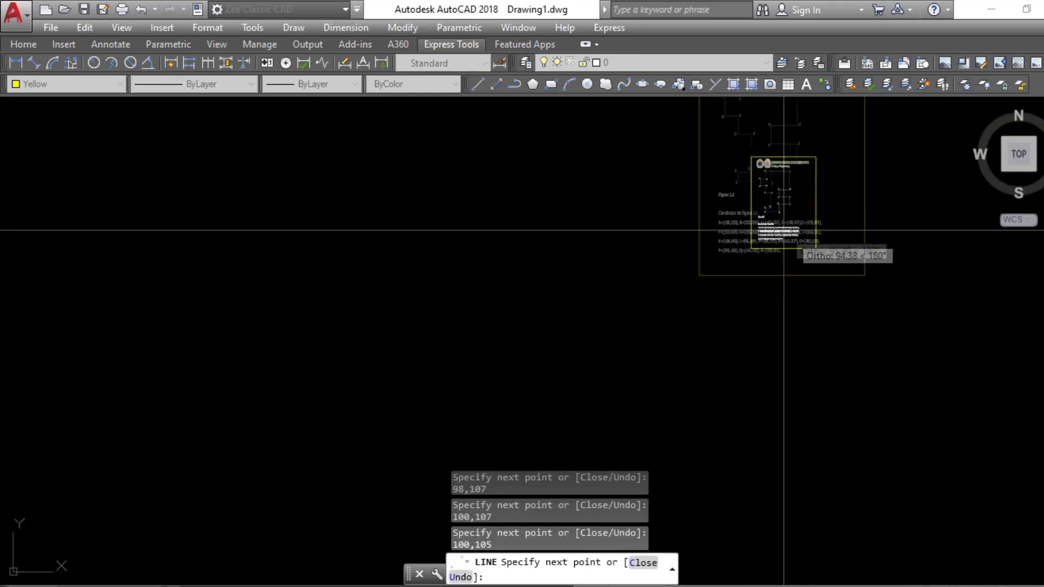
scroll(794, 233, down, 10)
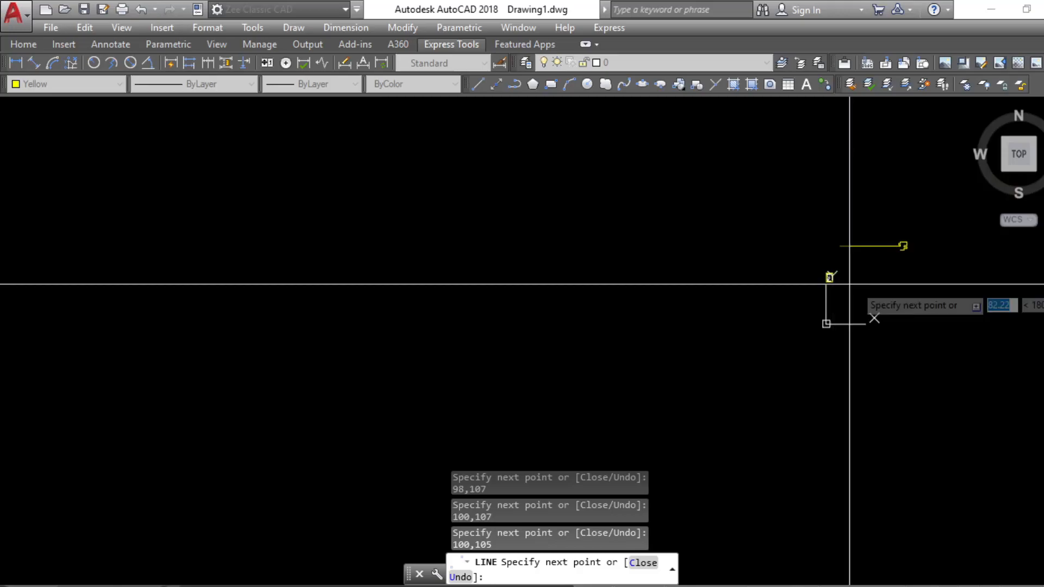
text(102,105)
key(Return)
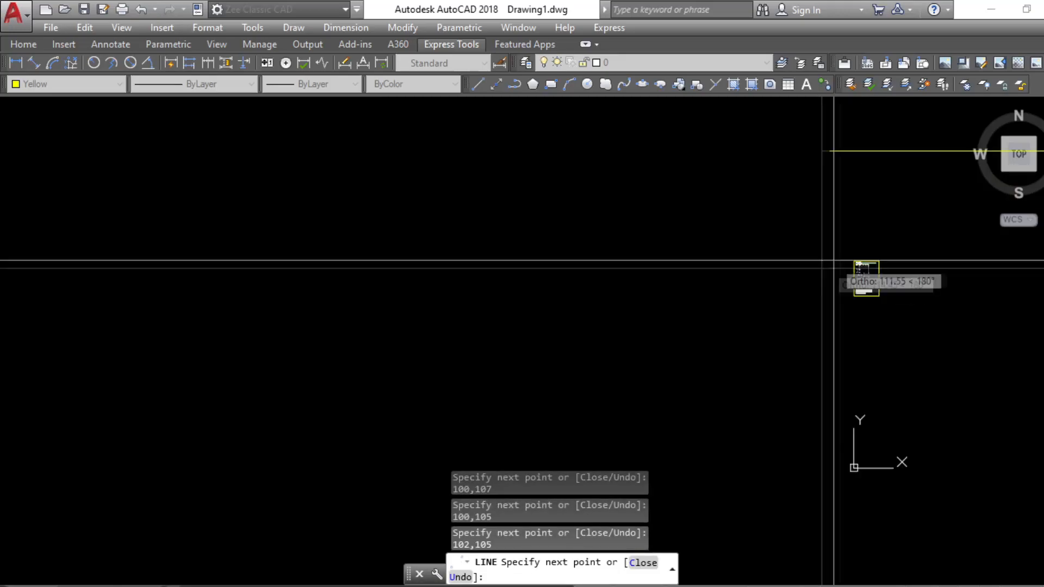
Try to extend the outline from P through 101,101 to 100,101.
scroll(848, 326, up, 10)
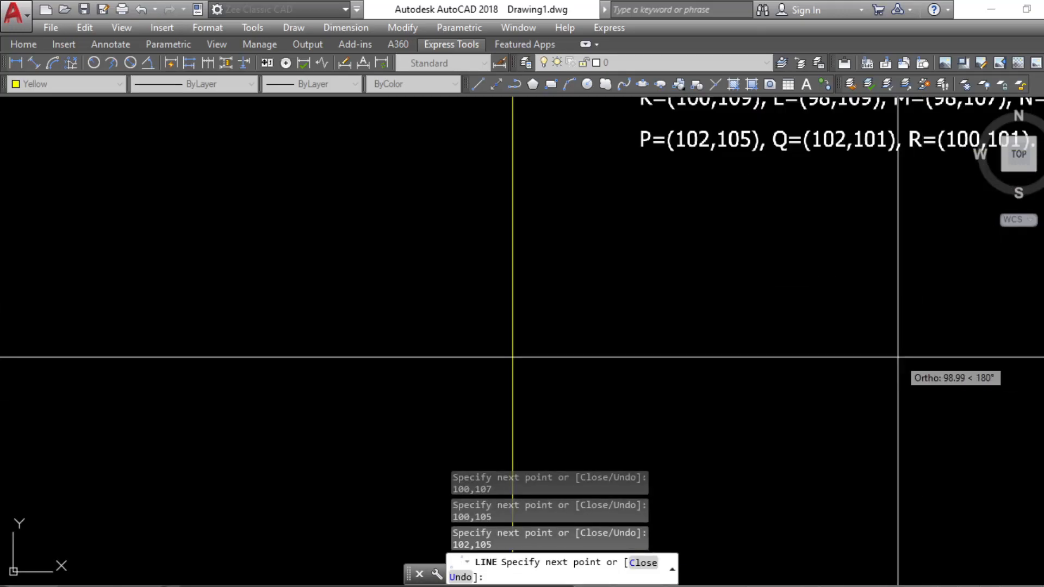
scroll(897, 357, down, 10)
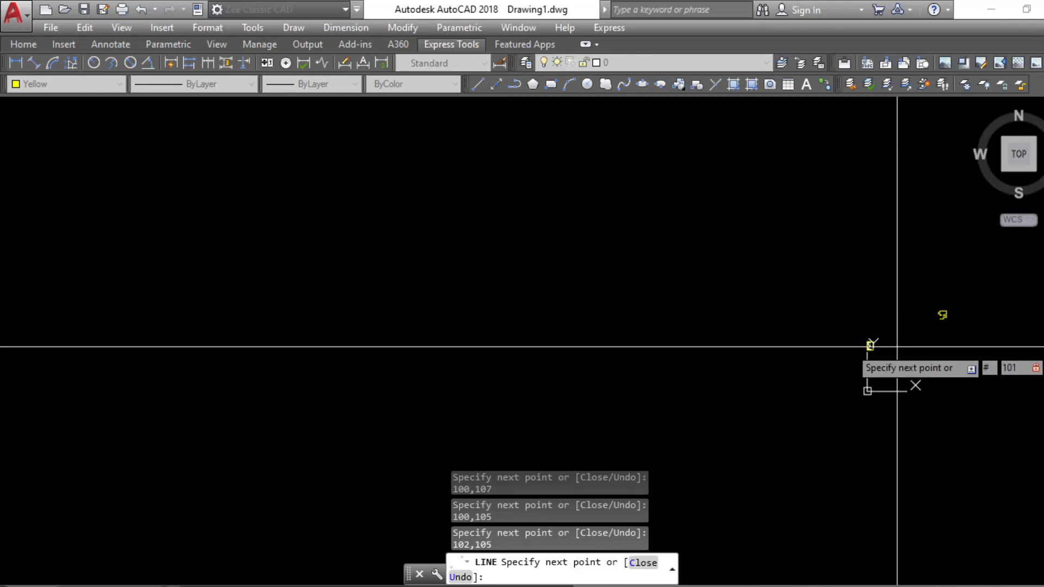
scroll(897, 346, up, 10)
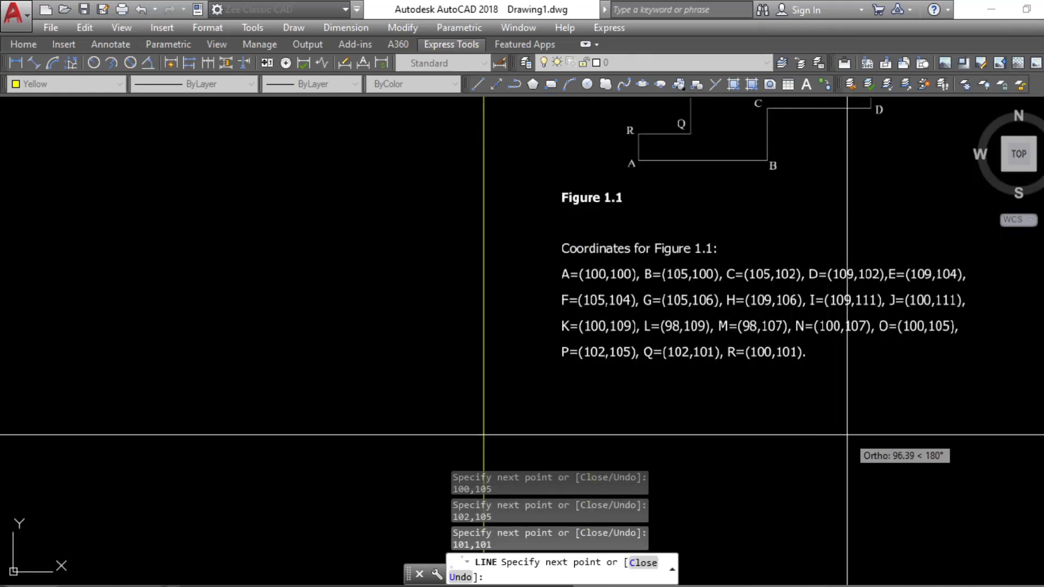
scroll(760, 393, down, 10)
scroll(760, 393, down, 5)
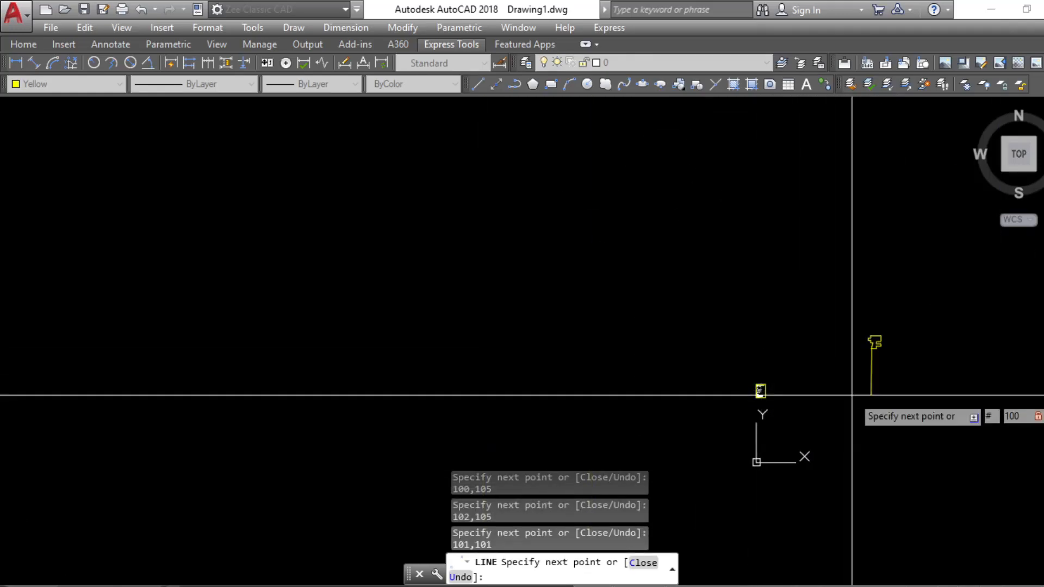
text(101)
key(Return)
Inspect the drawn outline and undo its last two segments after point P.
scroll(871, 347, up, 10)
scroll(843, 370, down, 7)
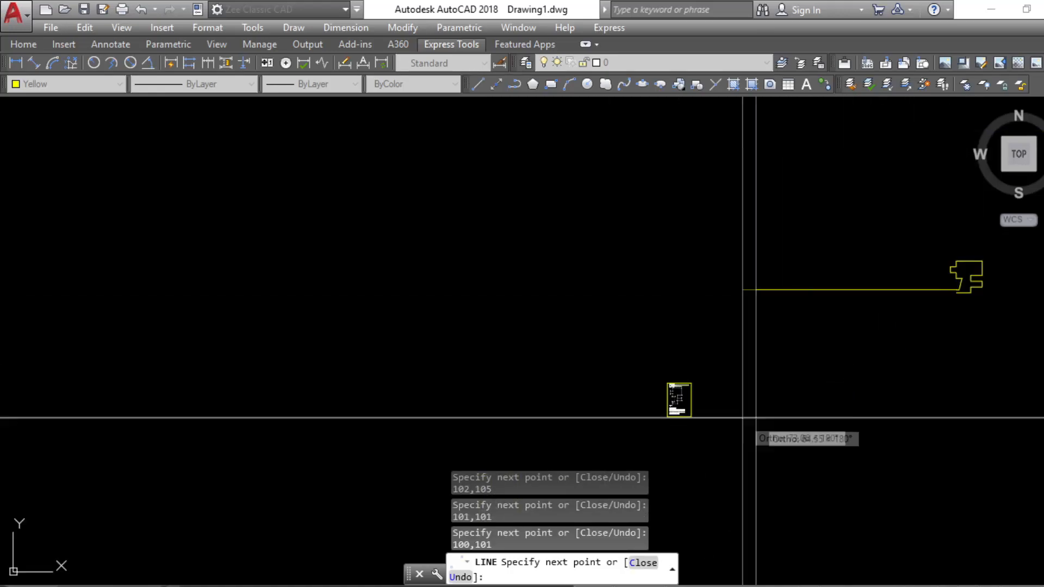
scroll(879, 333, up, 8)
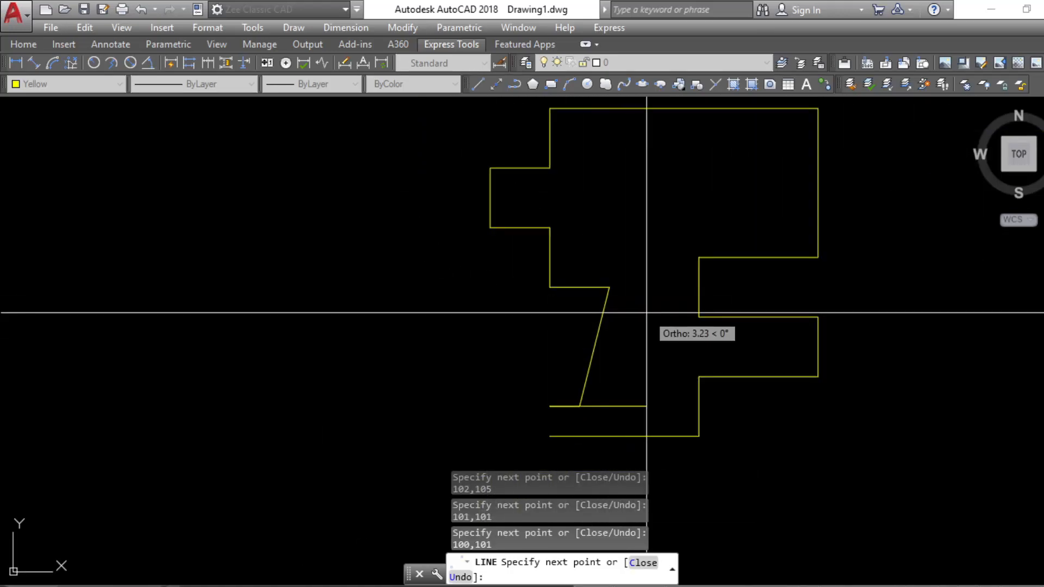
key(ctrl+z)
key(ctrl+z)
Recheck point Q in the coordinate list and extend the outline from P to 102,101.
scroll(694, 284, down, 10)
scroll(695, 272, up, 4)
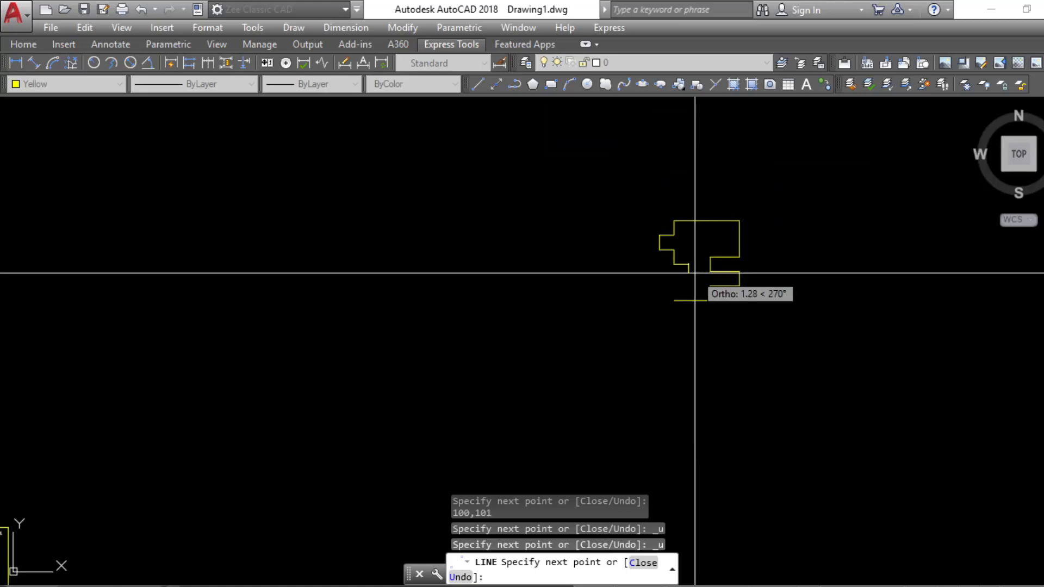
scroll(695, 273, down, 4)
scroll(242, 420, up, 14)
scroll(347, 422, down, 15)
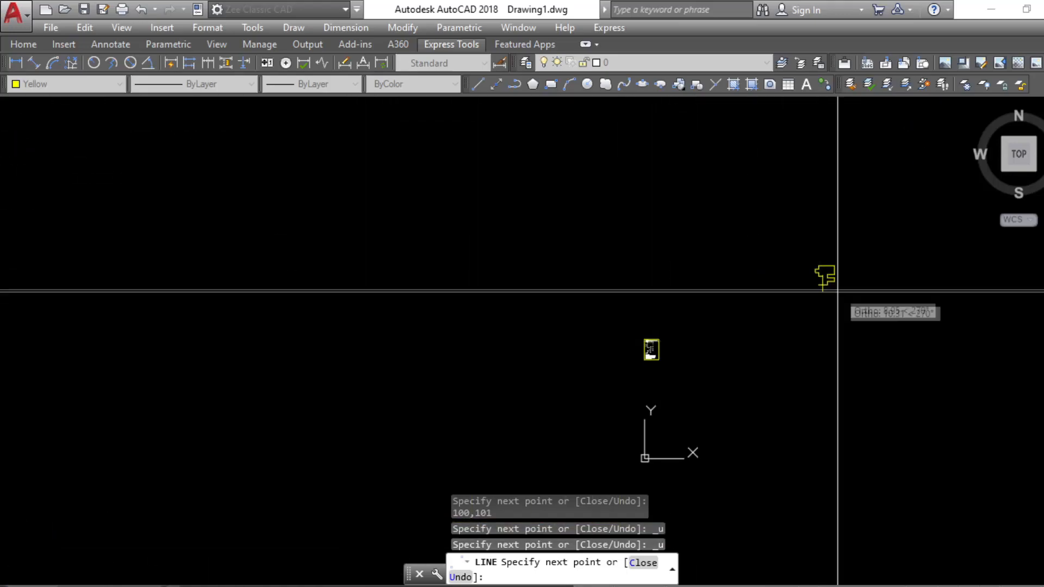
scroll(837, 290, up, 10)
text(02,101)
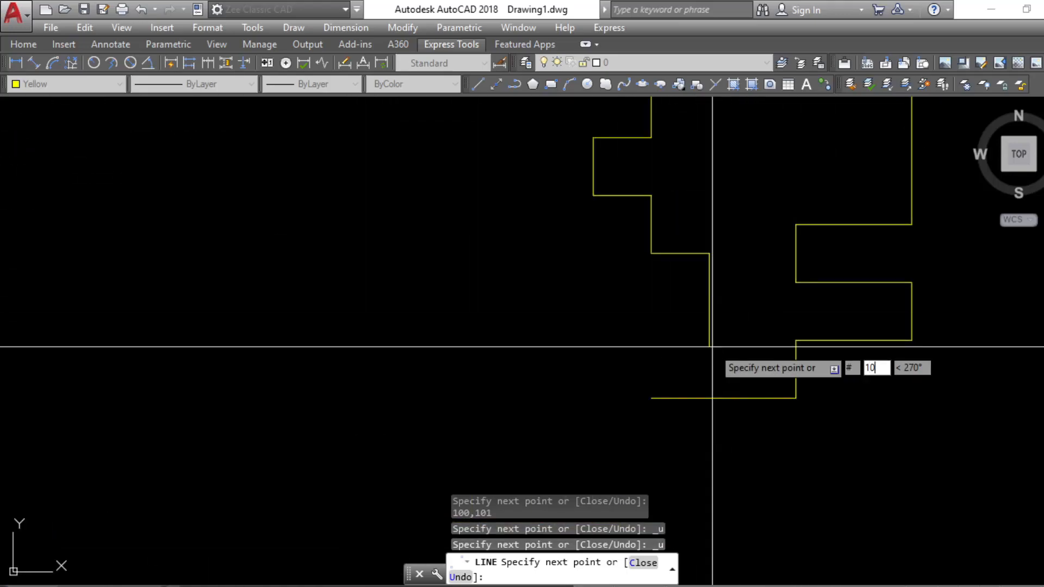
key(Return)
Extend the outline from Q to R at 100,101, join it back to starting point A and end the line.
scroll(666, 361, down, 10)
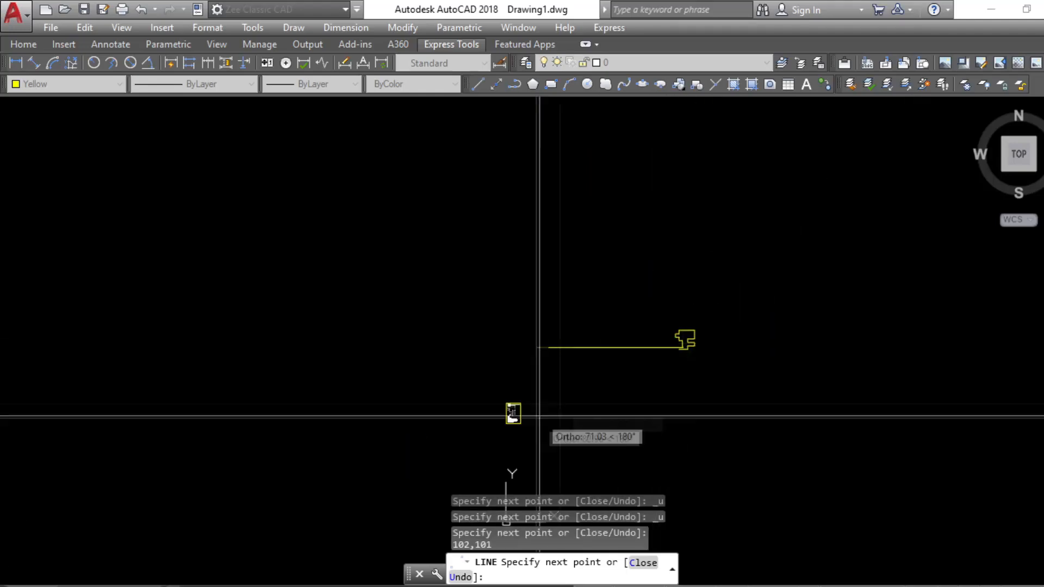
scroll(512, 415, up, 14)
scroll(356, 353, down, 14)
scroll(645, 338, up, 3)
text(100)
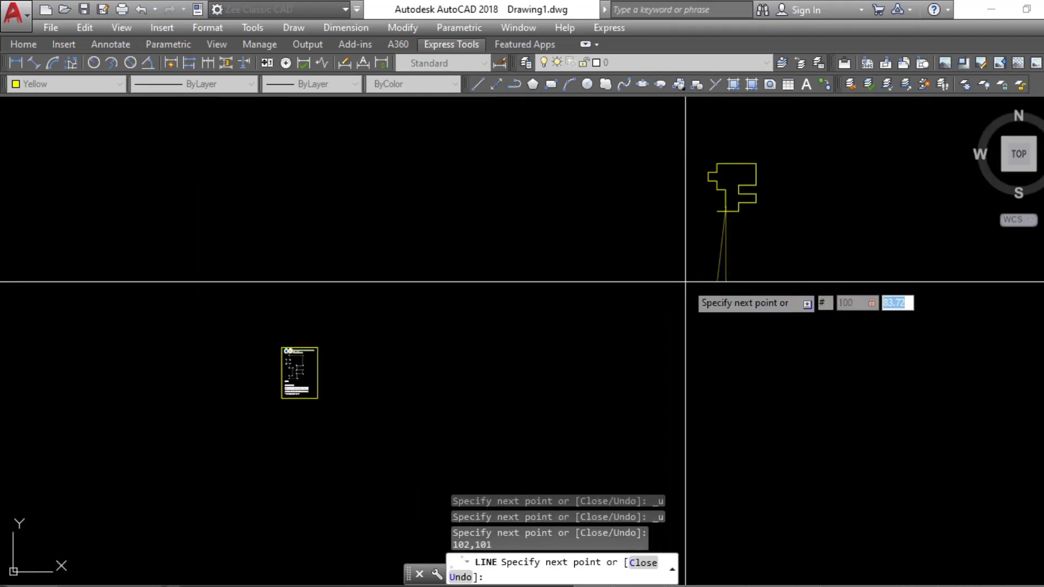
text(,101)
key(Return)
scroll(671, 333, up, 9)
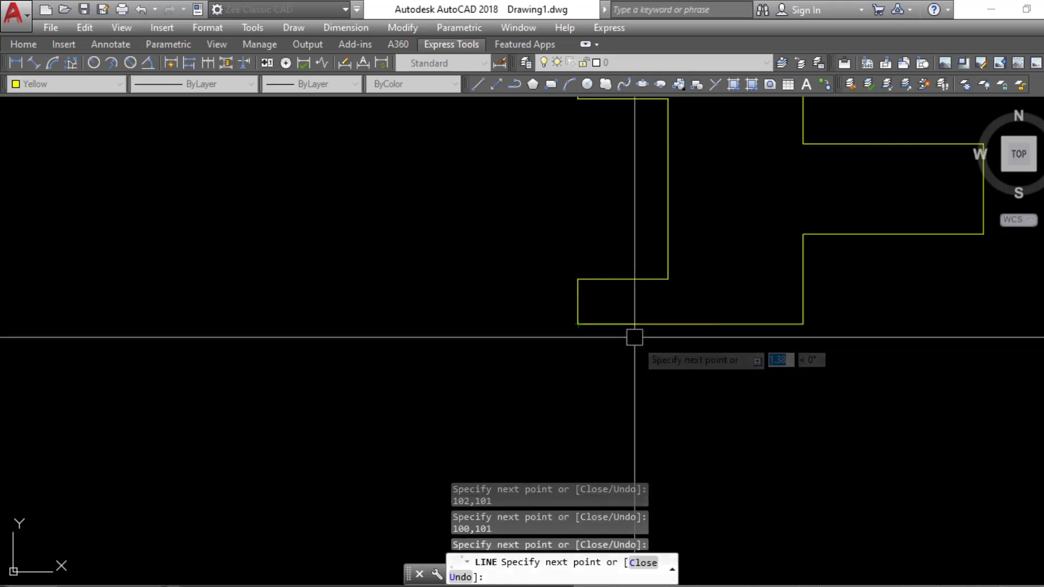
key(Escape)
Compare the finished outline with the reference Figure 1.1 and examine where its point labels sit.
scroll(701, 380, down, 10)
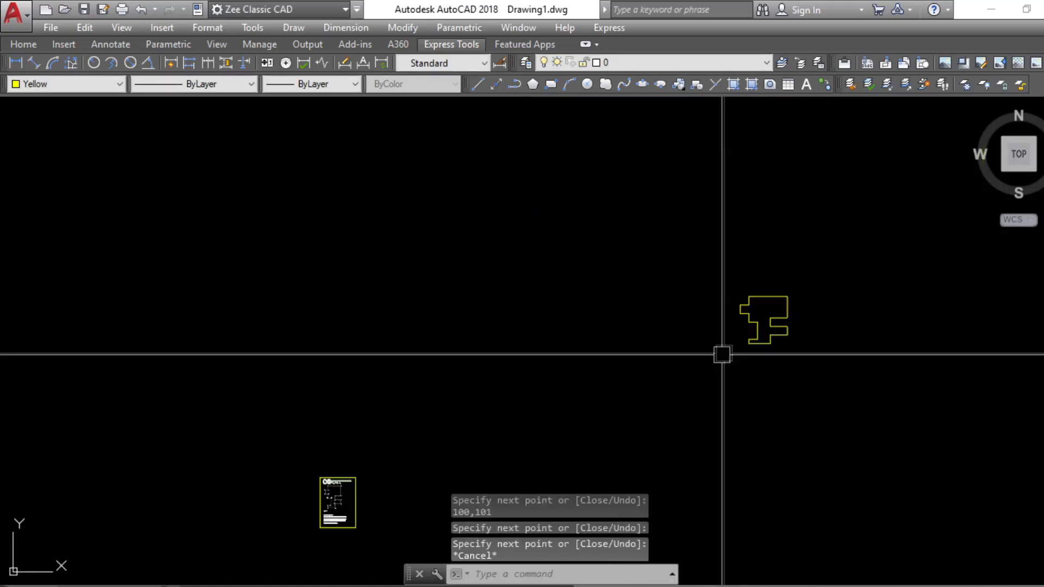
scroll(334, 501, up, 12)
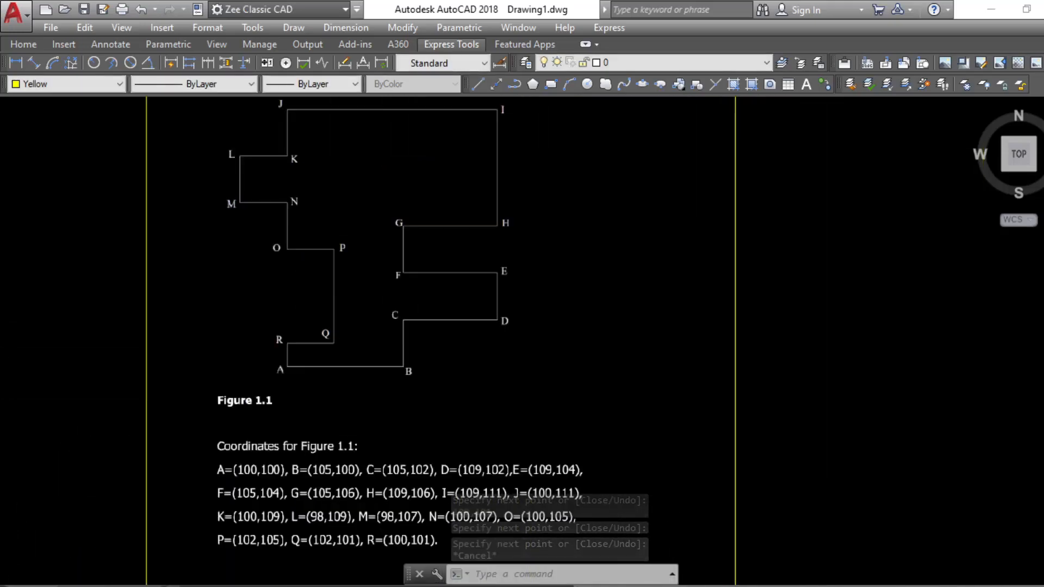
scroll(418, 381, up, 2)
scroll(513, 394, down, 6)
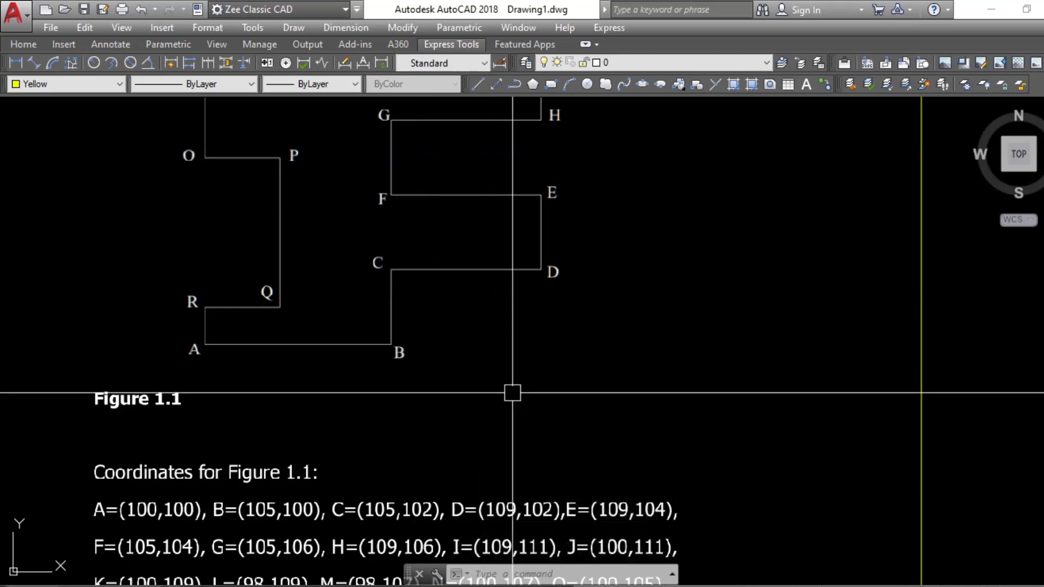
middle_drag(578, 366, 443, 417)
scroll(658, 426, down, 10)
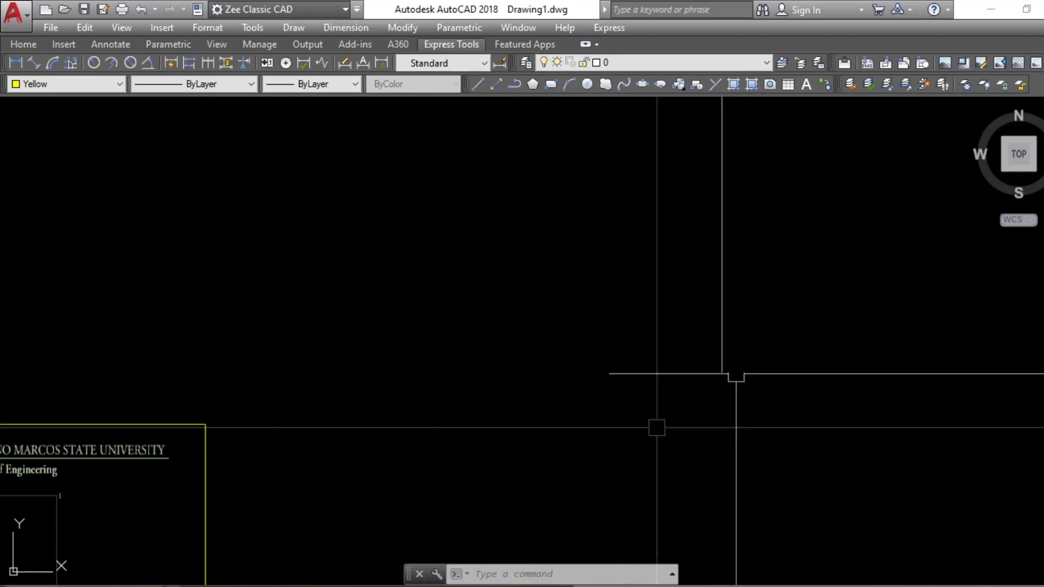
scroll(696, 383, up, 6)
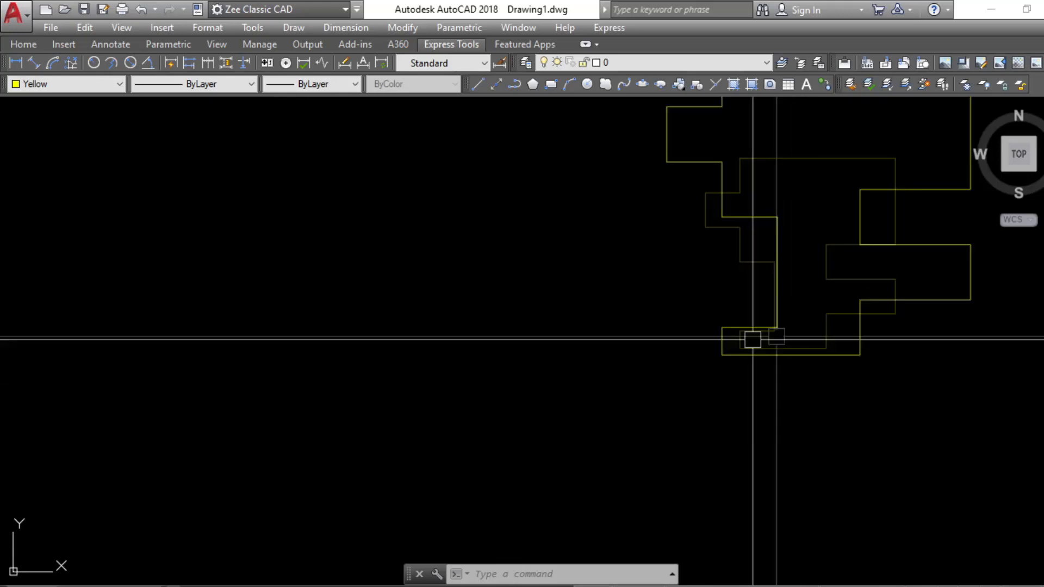
Add a multiline text label "A" just below the lower-left corner of the outline.
key(Escape)
key(Escape)
text(MT)
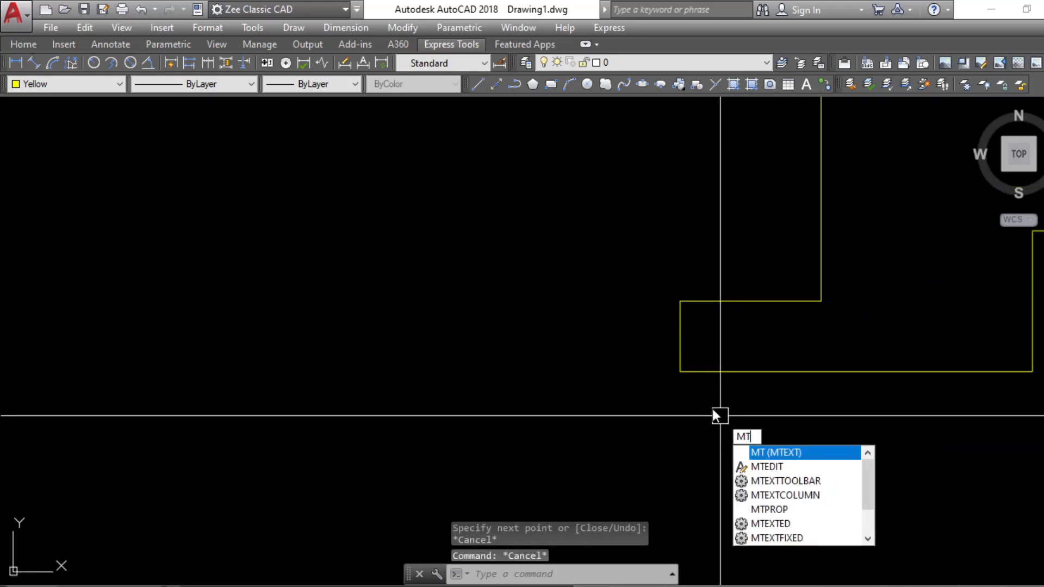
key(Return)
click(601, 386)
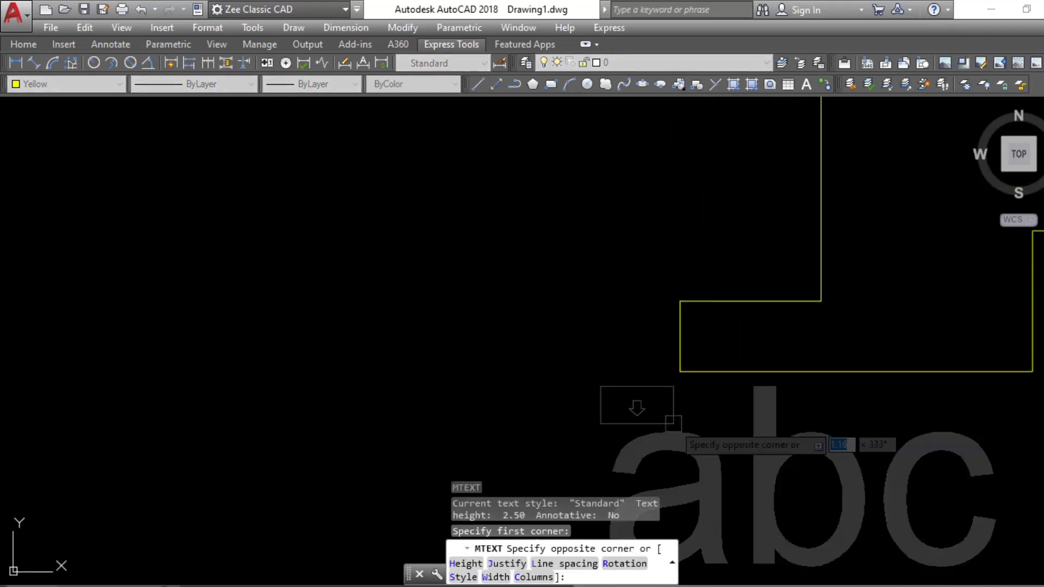
click(675, 424)
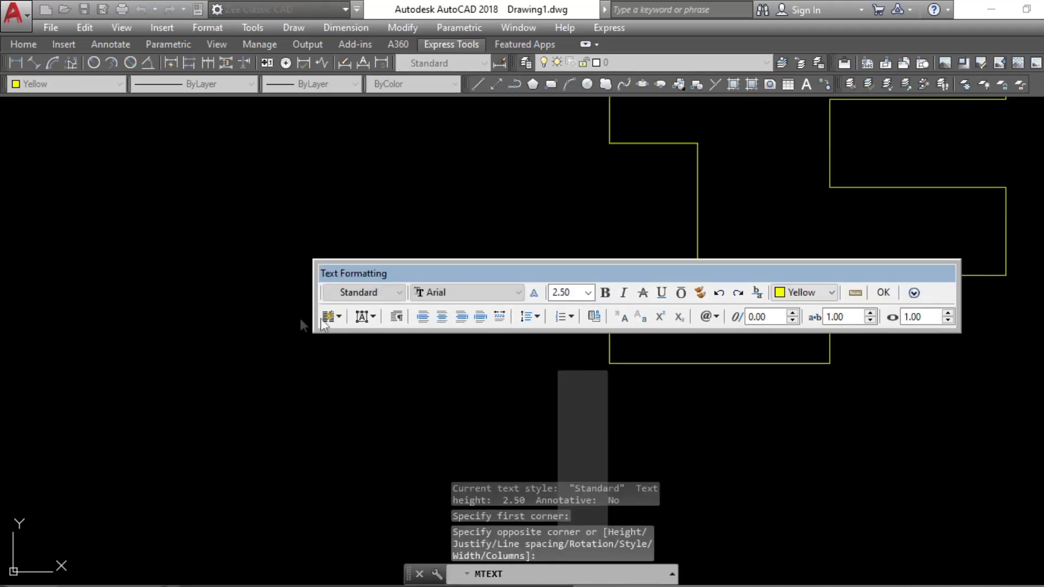
text(a)
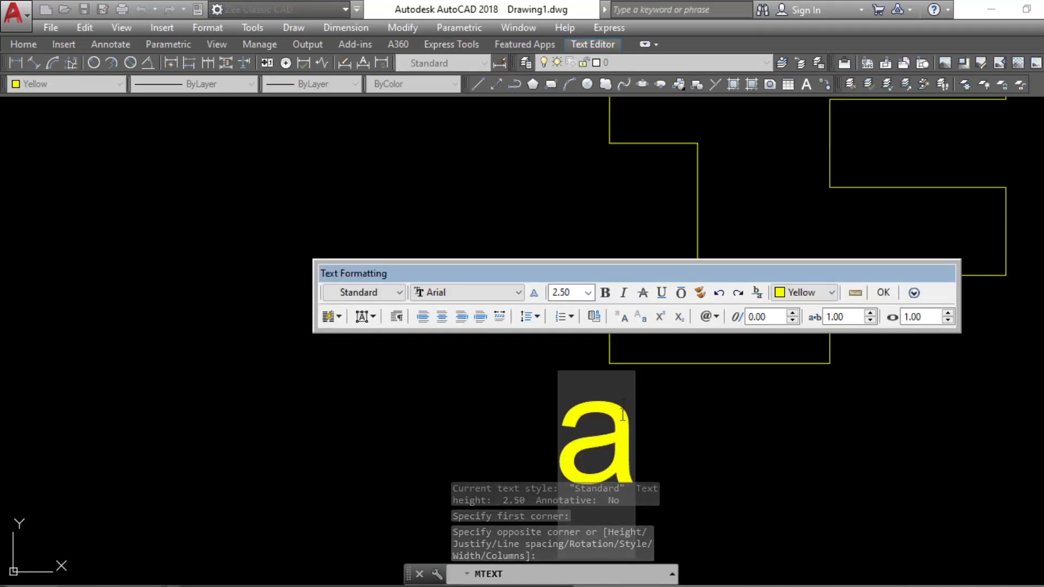
text(A)
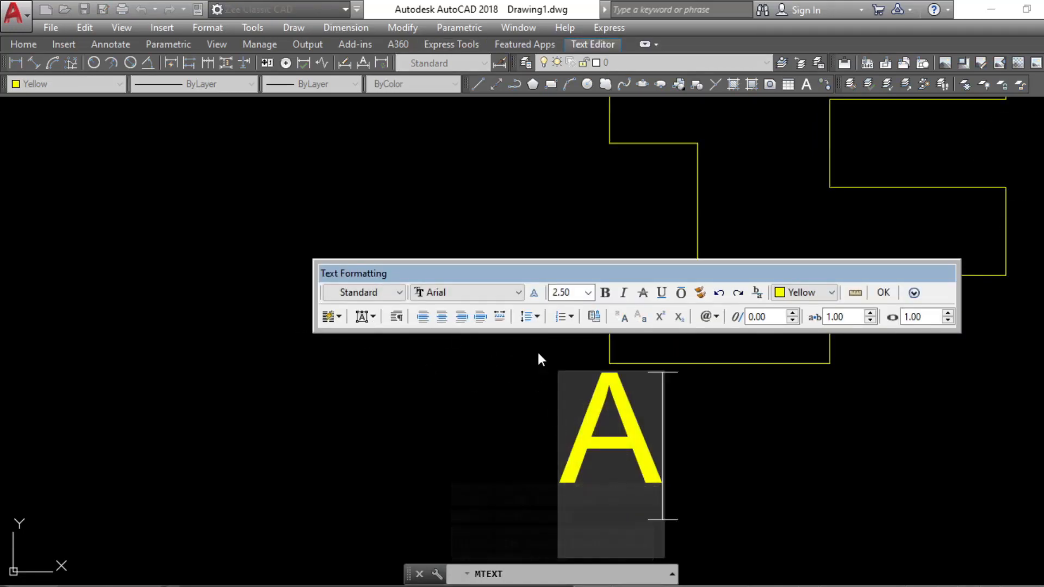
click(695, 408)
Reduce the text height of label A and move the label directly beneath the outline's lower-left corner.
click(659, 415)
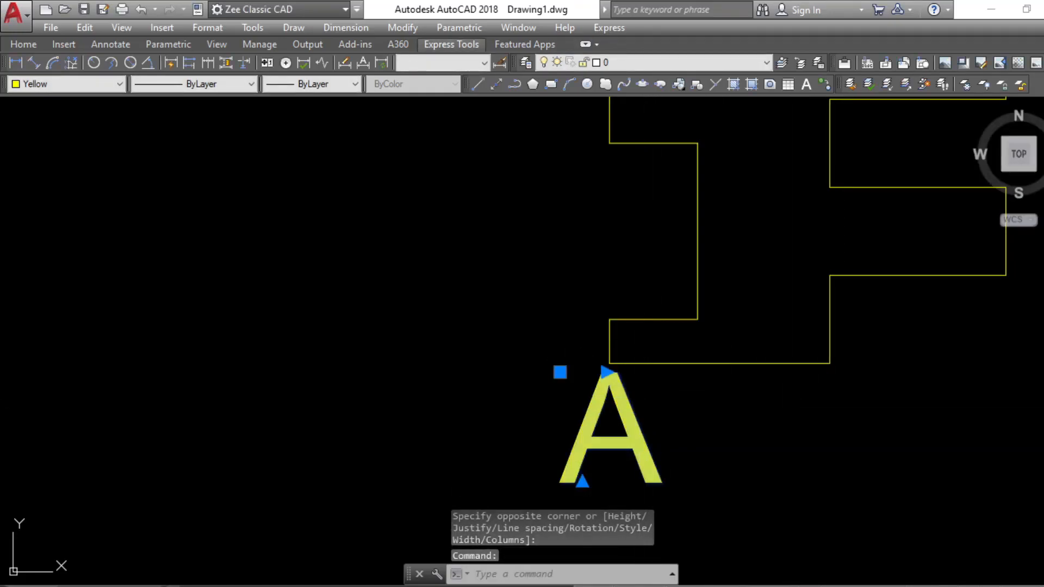
double_click(640, 413)
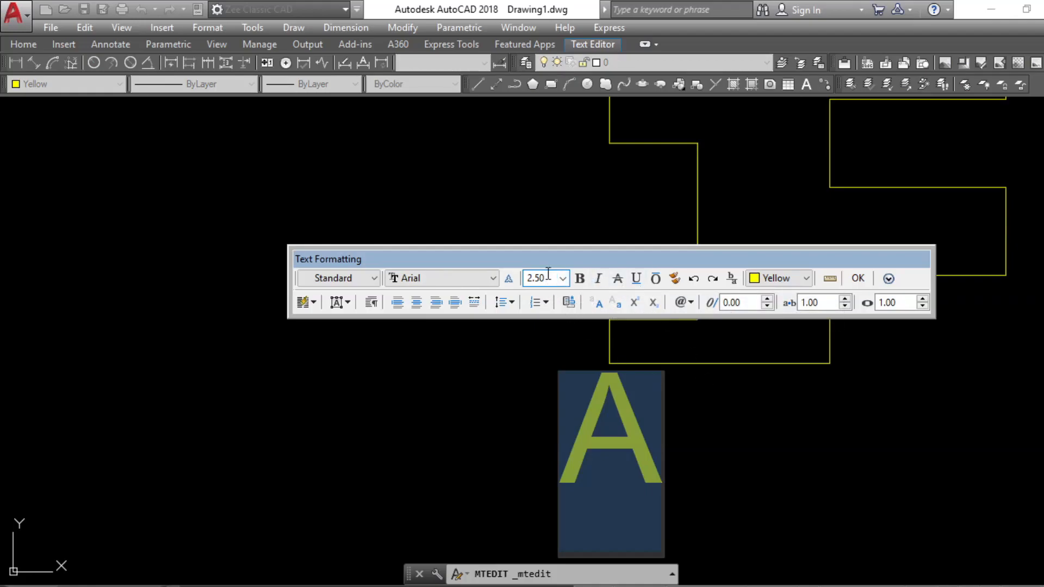
key(Return)
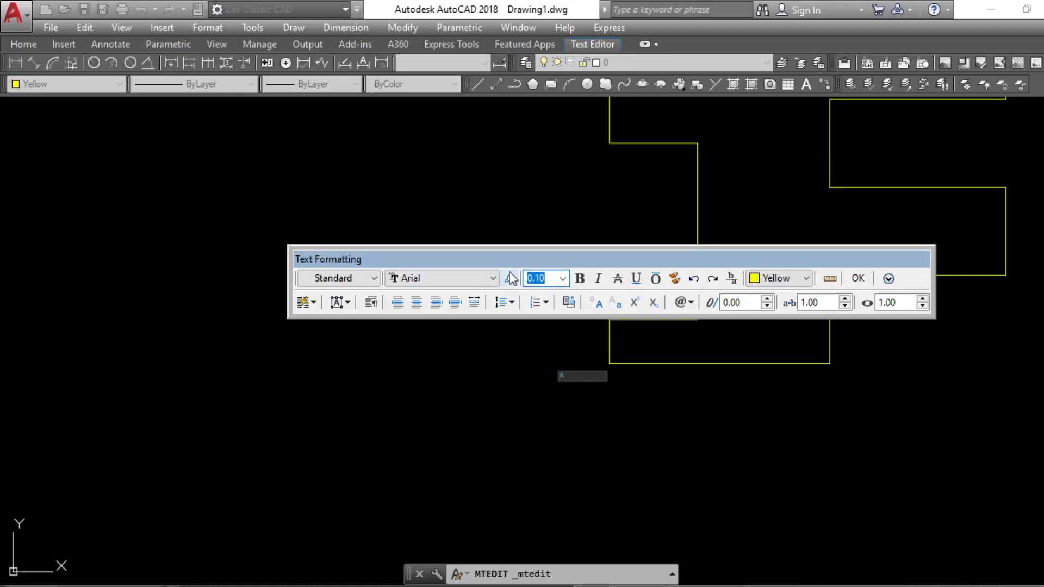
click(717, 428)
click(598, 401)
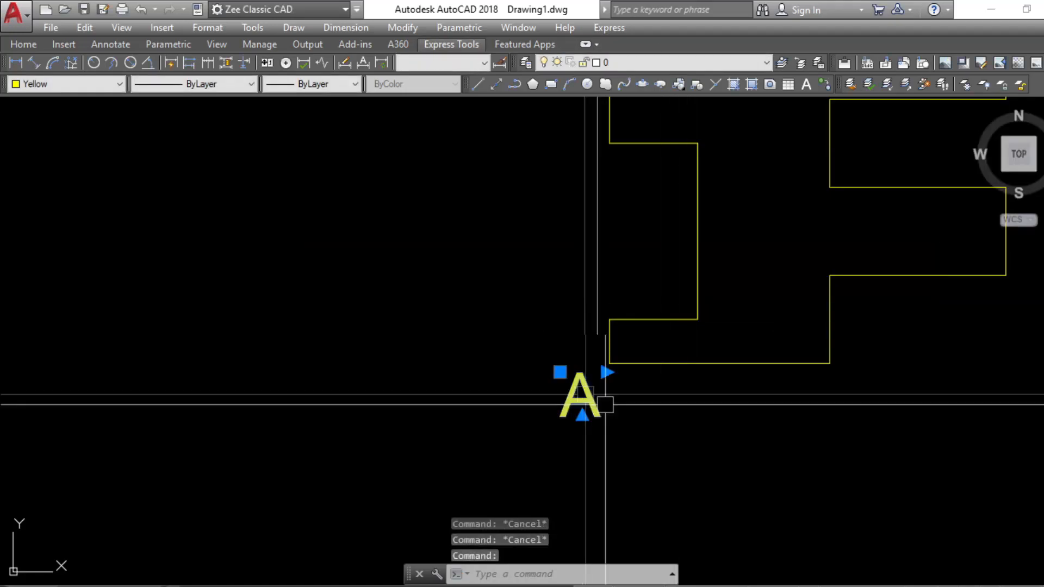
text(m)
key(Return)
click(679, 397)
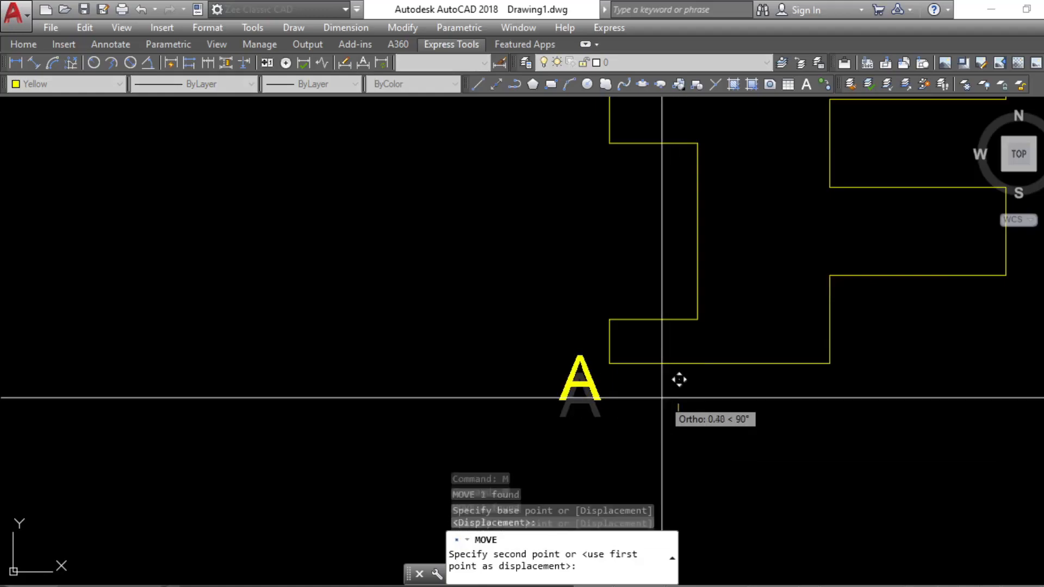
click(729, 416)
key(Escape)
Examine the label size and placement in the reference figure against label A on the drawn outline.
scroll(641, 298, down, 5)
middle_drag(640, 298, 563, 357)
scroll(361, 415, up, 5)
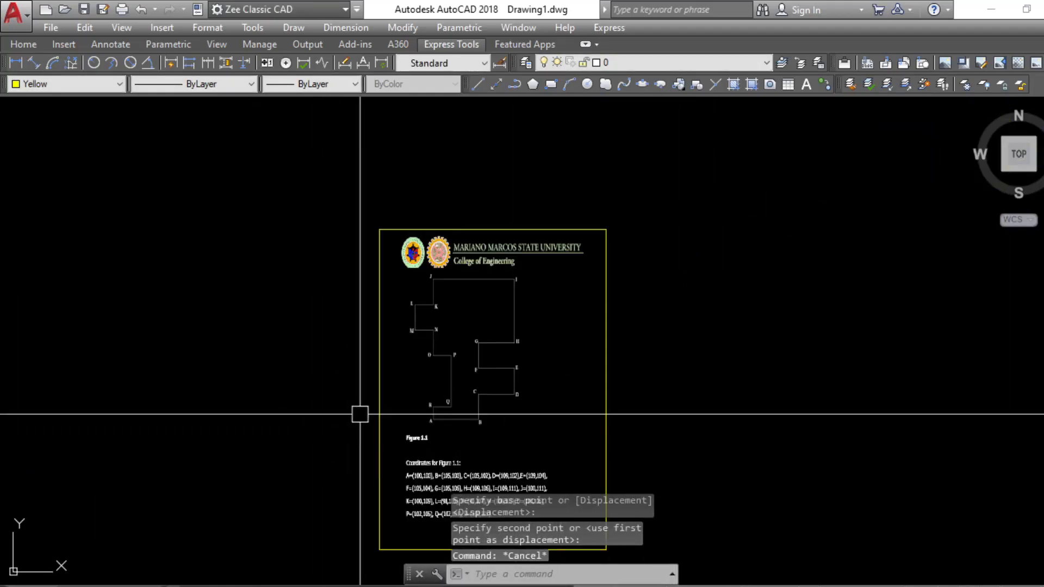
scroll(454, 428, up, 5)
scroll(441, 490, down, 4)
middle_drag(701, 353, 350, 532)
scroll(350, 532, down, 7)
middle_drag(755, 360, 750, 361)
scroll(657, 351, up, 10)
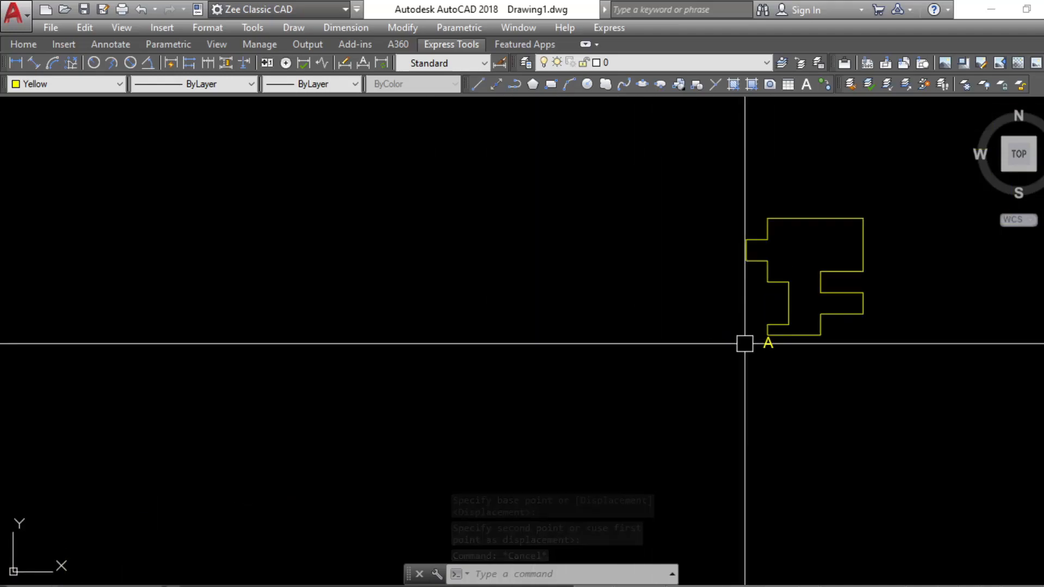
scroll(755, 455, down, 2)
middle_drag(750, 475, 482, 304)
Try copying label A to below corner B, and erase the copy.
key(Escape)
click(463, 344)
text(co)
key(space)
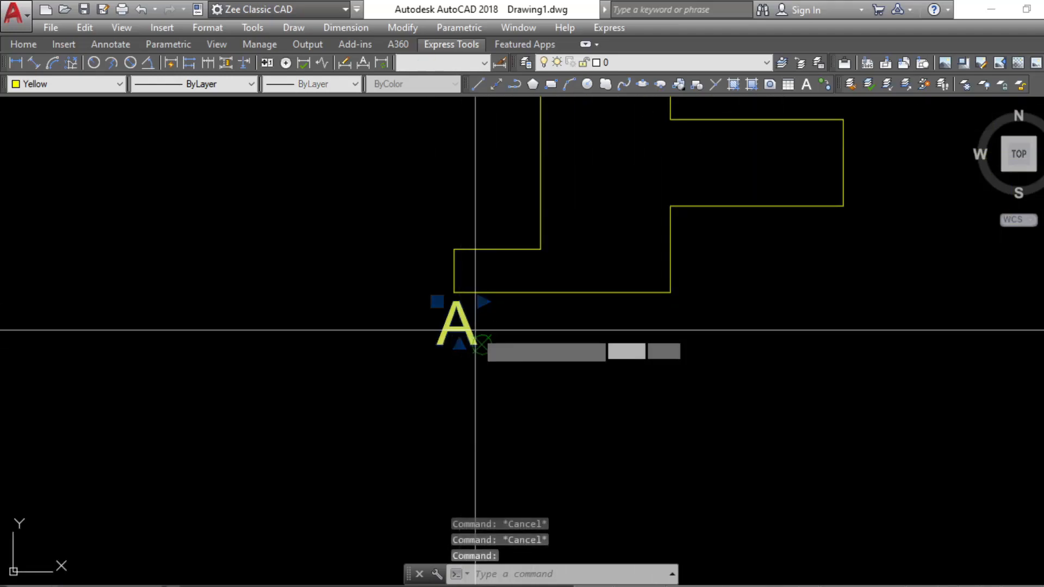
scroll(478, 330, up, 2)
click(494, 317)
scroll(585, 377, down, 3)
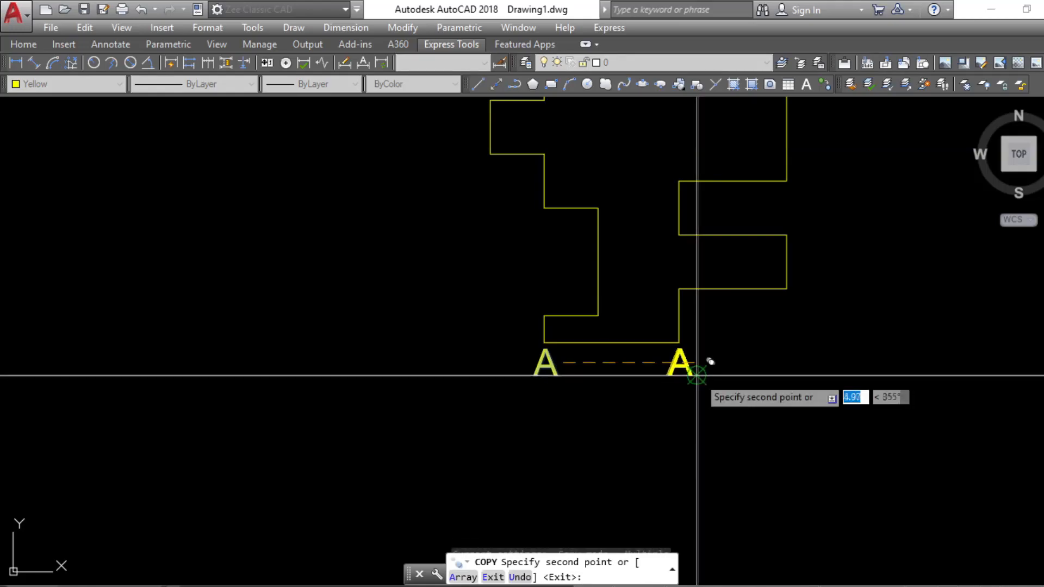
click(698, 374)
scroll(692, 385, up, 3)
key(Escape)
click(690, 387)
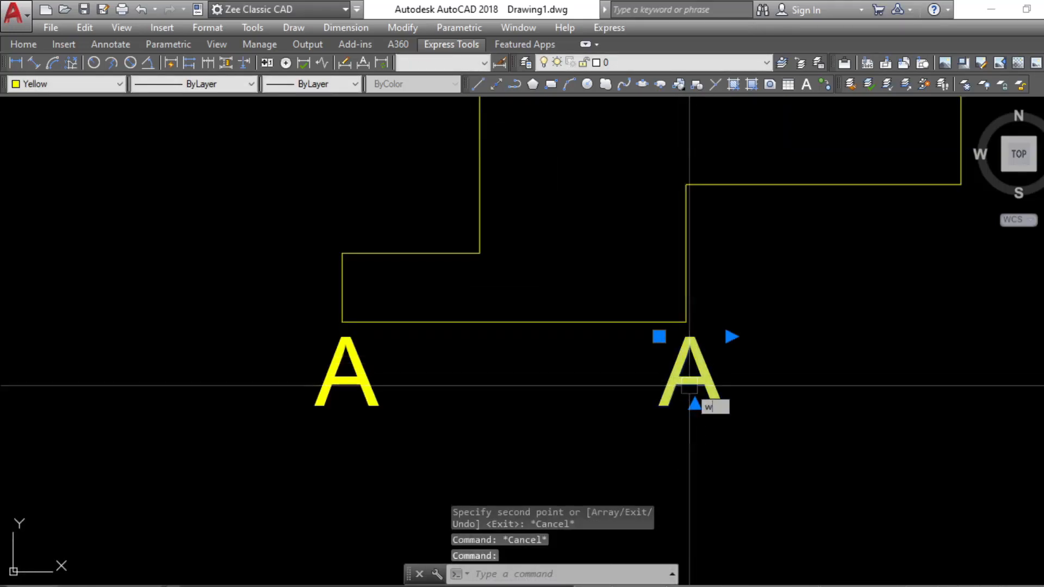
key(Escape)
key(Delete)
Set the text height of label A to 0.50.
click(345, 372)
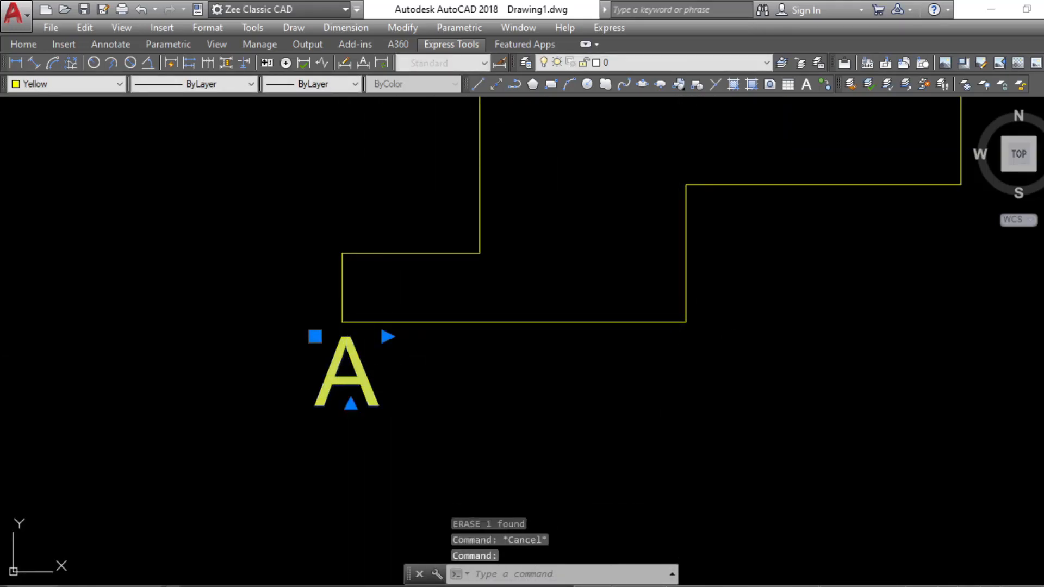
double_click(366, 384)
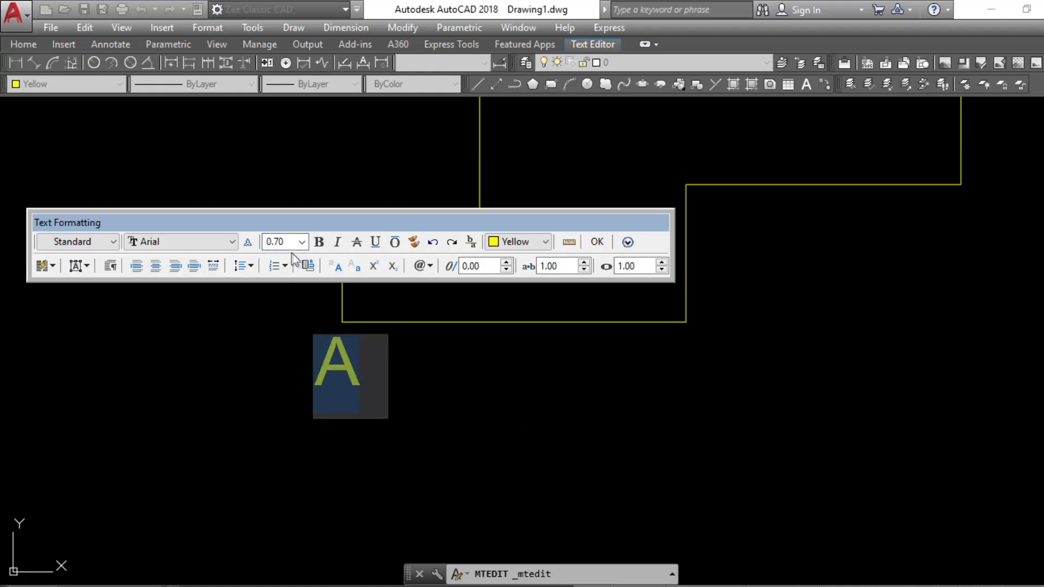
key(Escape)
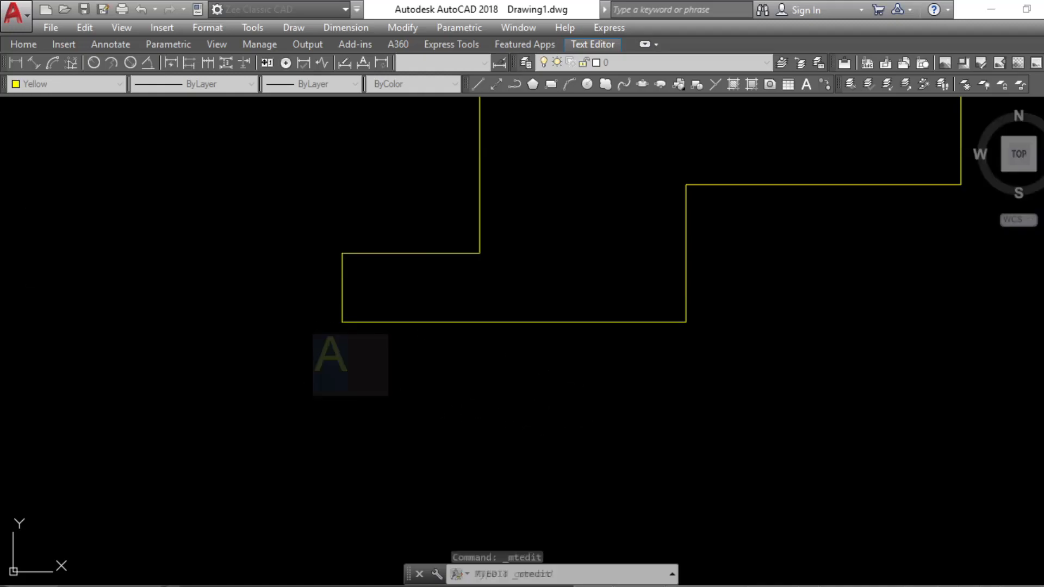
Copy the resized label A horizontally to just below corner B of the outline.
text(co)
key(Return)
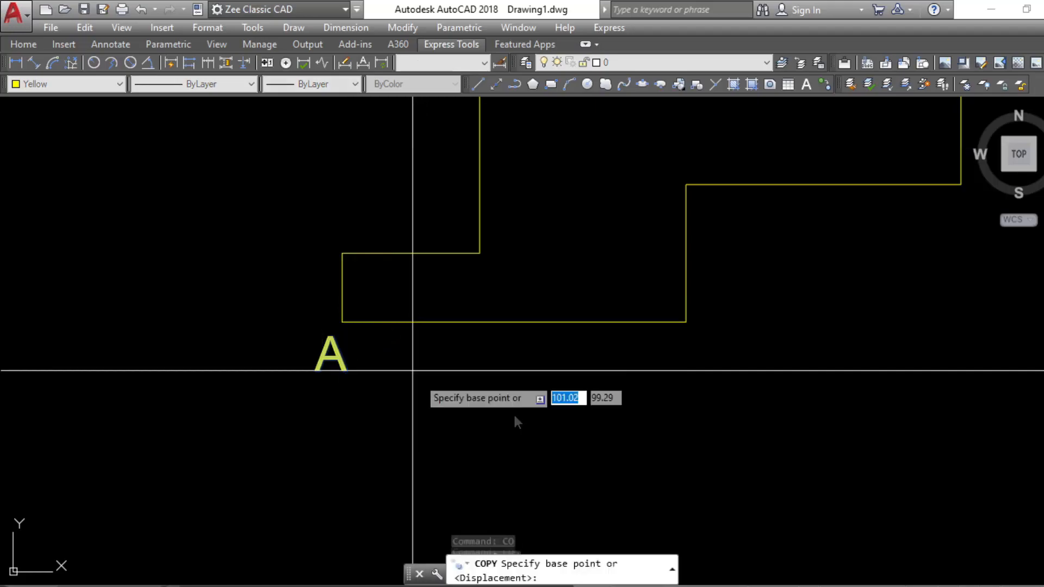
click(414, 370)
key(Escape)
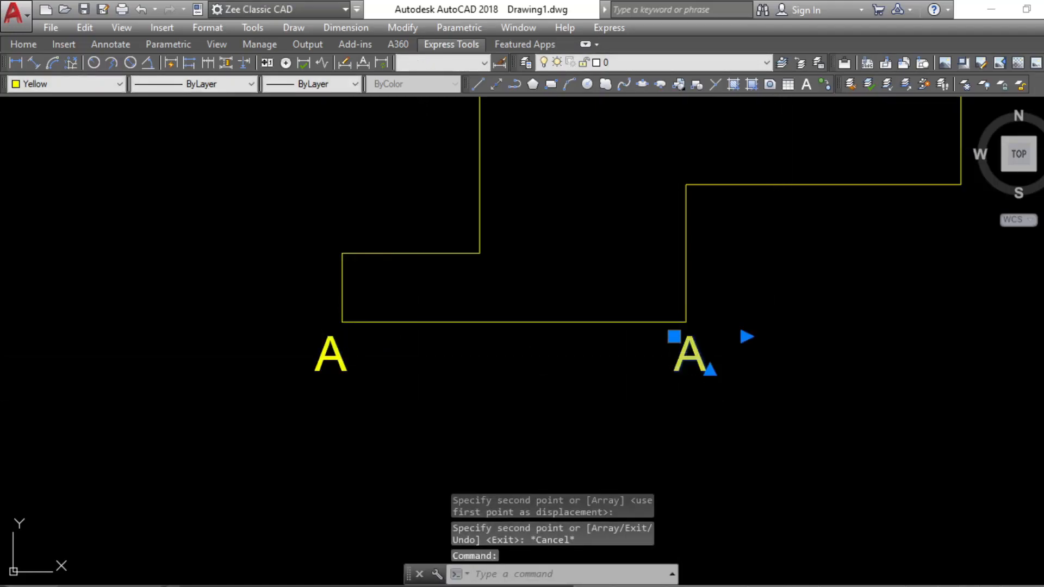
Change the text of the copied label below corner B to a capital "B".
double_click(689, 355)
text(b)
key(Escape)
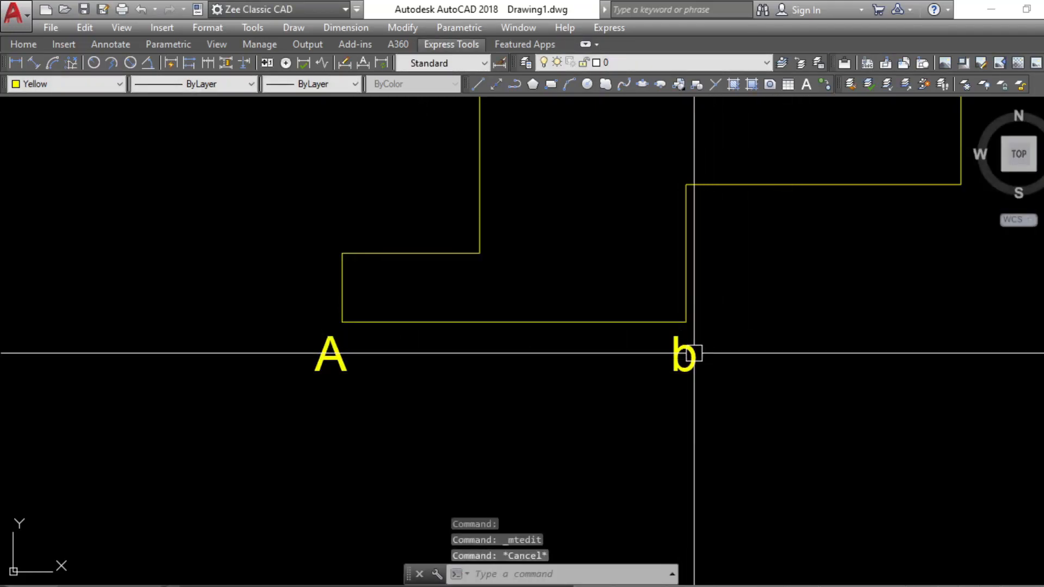
double_click(686, 357)
drag(694, 374, 654, 361)
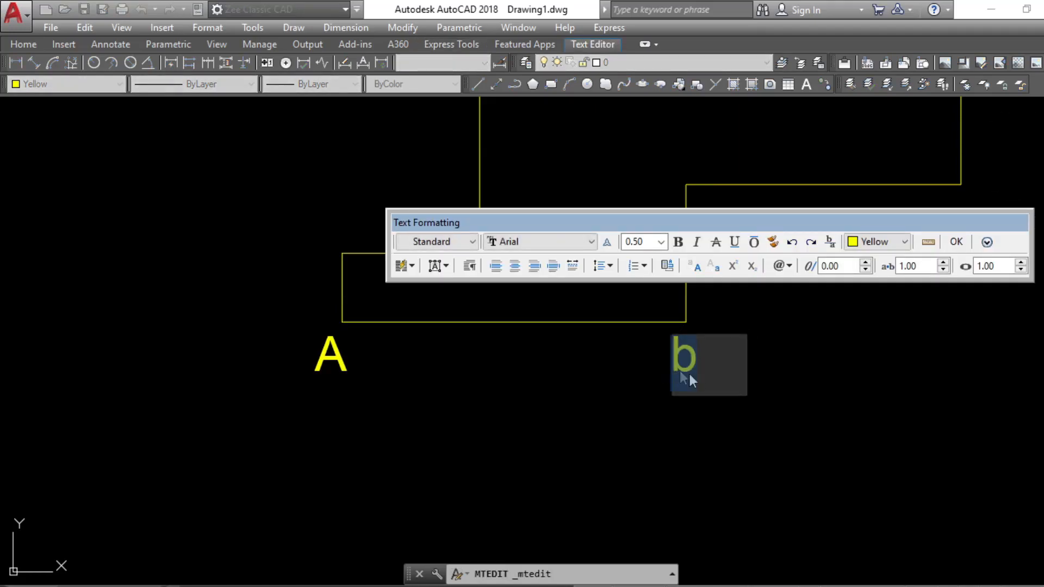
text(B)
key(Escape)
Check the reference figure for the positions of the labels that follow B.
scroll(722, 419, down, 6)
scroll(834, 321, up, 6)
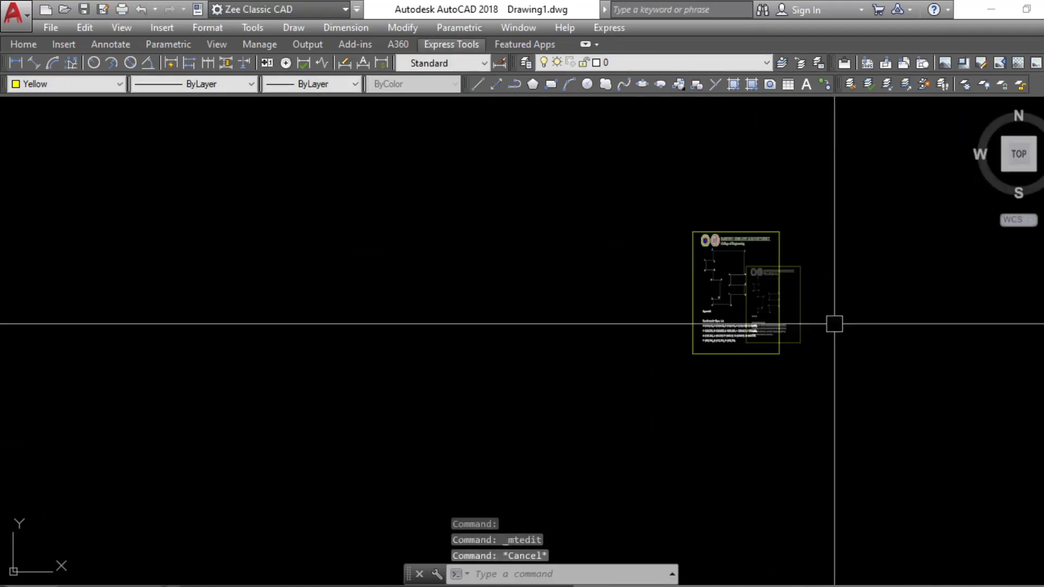
scroll(778, 280, down, 6)
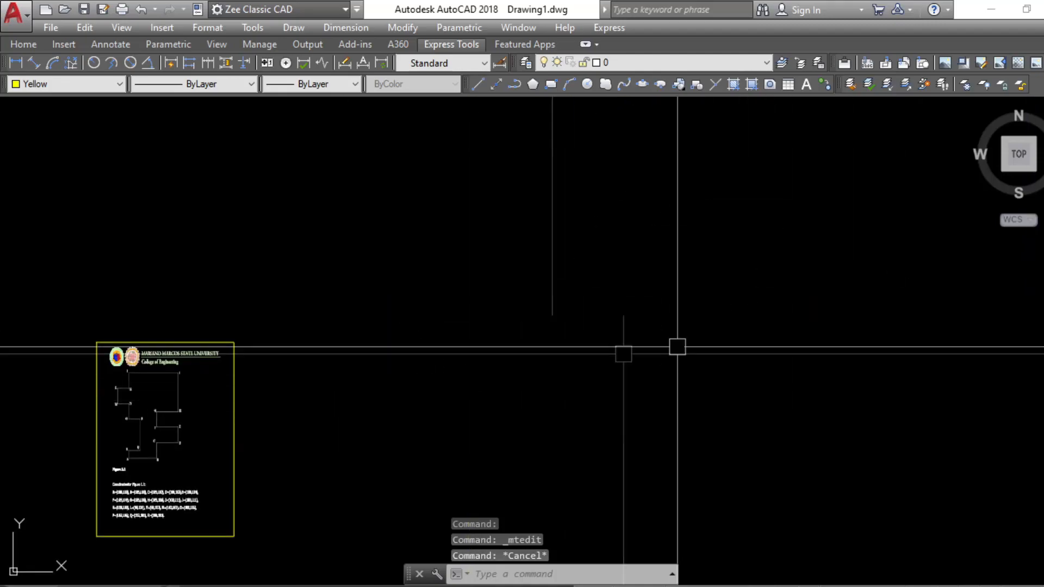
middle_drag(676, 344, 346, 457)
scroll(346, 456, down, 4)
scroll(886, 194, up, 9)
middle_drag(885, 197, 605, 418)
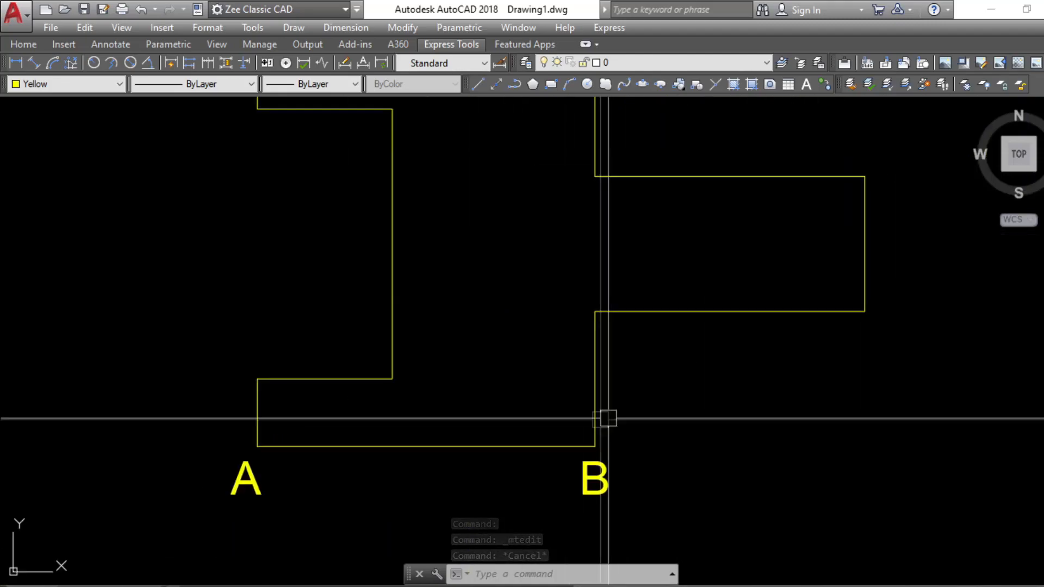
Copy label B with Ortho off to the outline corners C, D and E.
click(606, 474)
text(co)
key(Return)
click(608, 470)
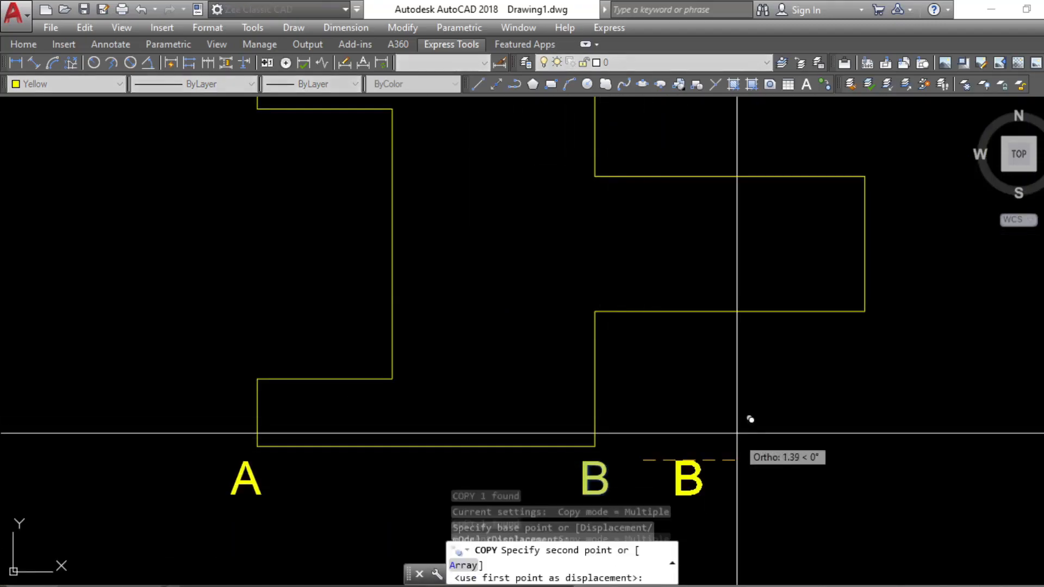
scroll(639, 265, up, 3)
click(601, 303)
scroll(602, 303, down, 4)
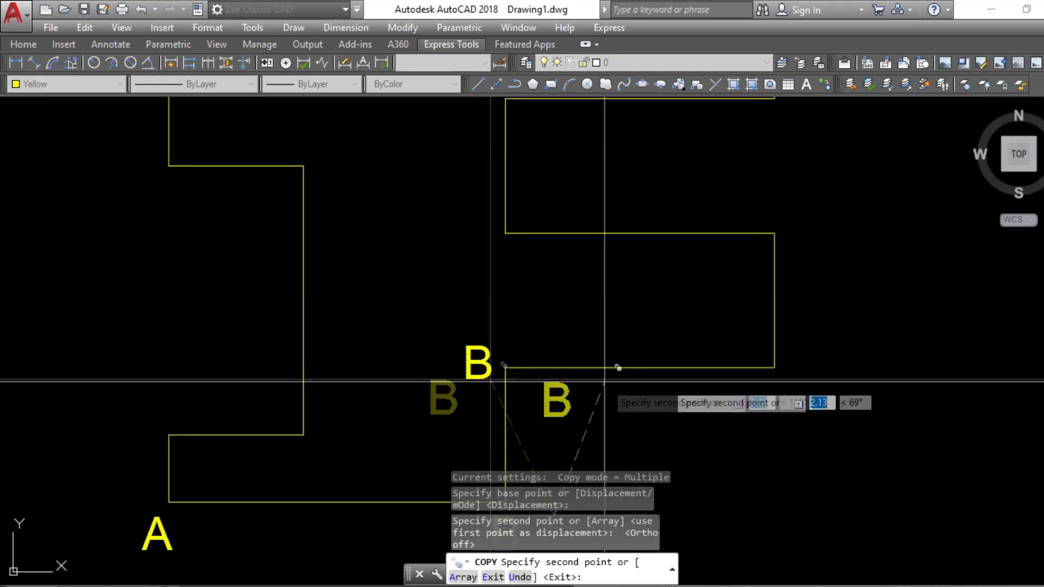
click(845, 373)
click(865, 217)
Place copies of label B beside the outline corners F, G and H.
middle_drag(664, 245, 692, 375)
scroll(569, 368, up, 2)
click(563, 356)
middle_drag(564, 217, 545, 356)
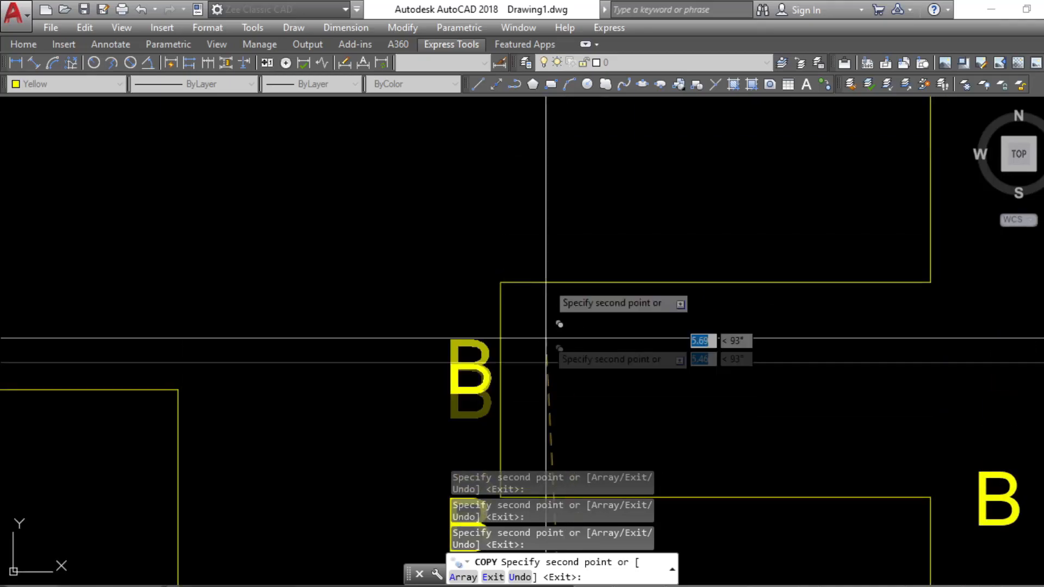
click(545, 229)
middle_drag(815, 294, 603, 362)
click(841, 347)
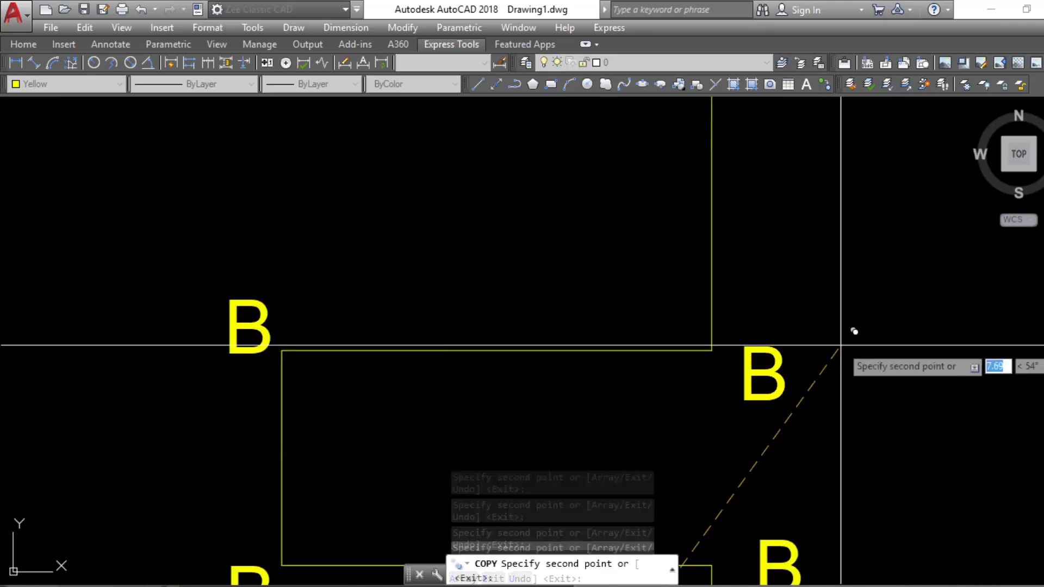
Place copies of label B at both ends of the outline's top edge, corners I and J.
scroll(839, 342, down, 2)
middle_drag(831, 270, 784, 372)
click(789, 227)
scroll(413, 222, up, 4)
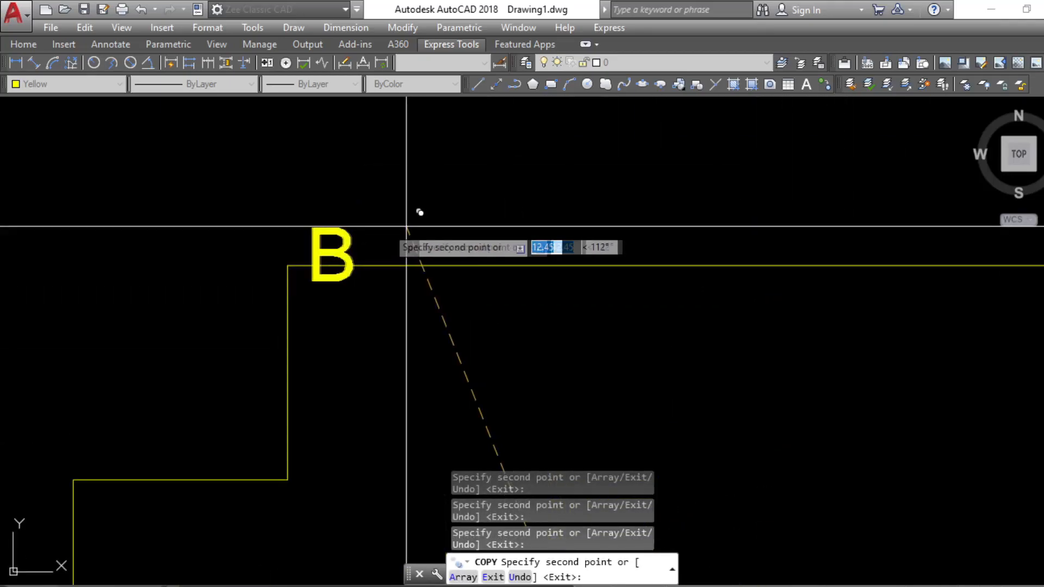
click(327, 218)
Place copies of label B beside corners K, L and M of the outline's stepped left side.
middle_drag(378, 368, 792, 158)
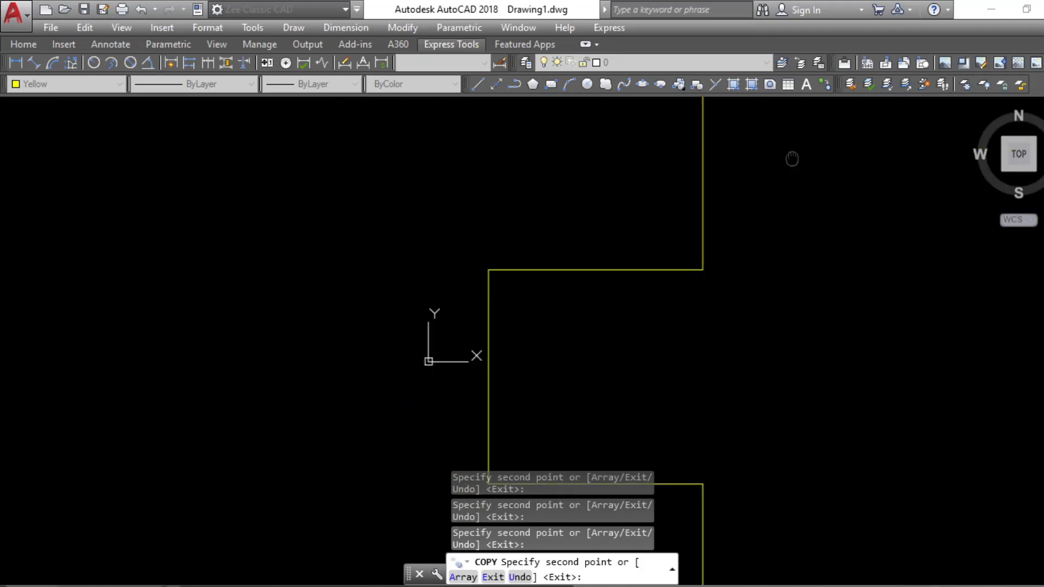
click(813, 246)
click(521, 242)
scroll(455, 228, down, 4)
middle_drag(466, 311, 469, 226)
scroll(468, 226, up, 2)
click(488, 239)
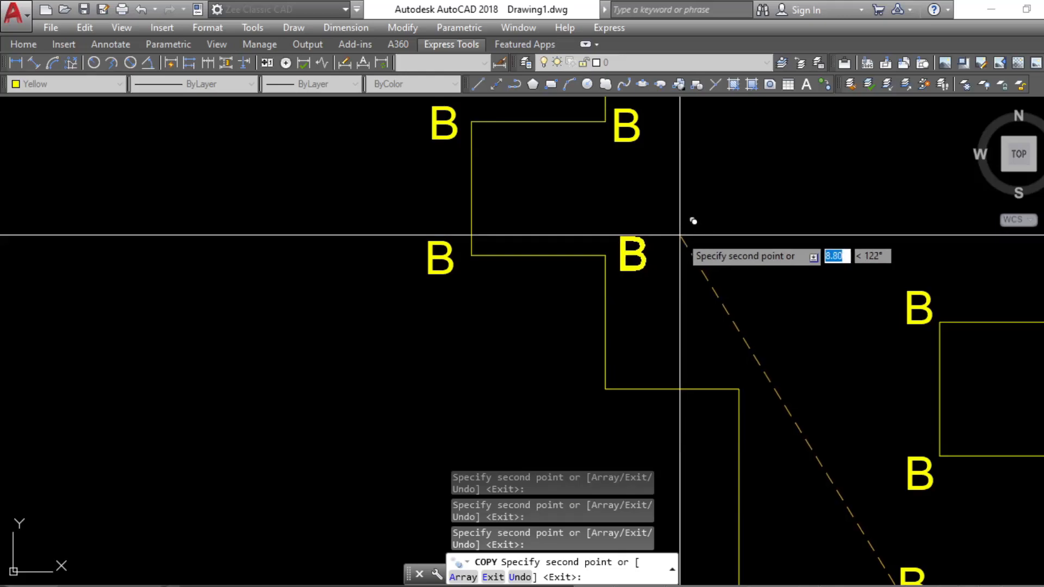
Place copies of label B beside the remaining corners N, O, P, Q and R, and finish copying.
click(680, 235)
middle_drag(680, 314, 685, 207)
click(629, 279)
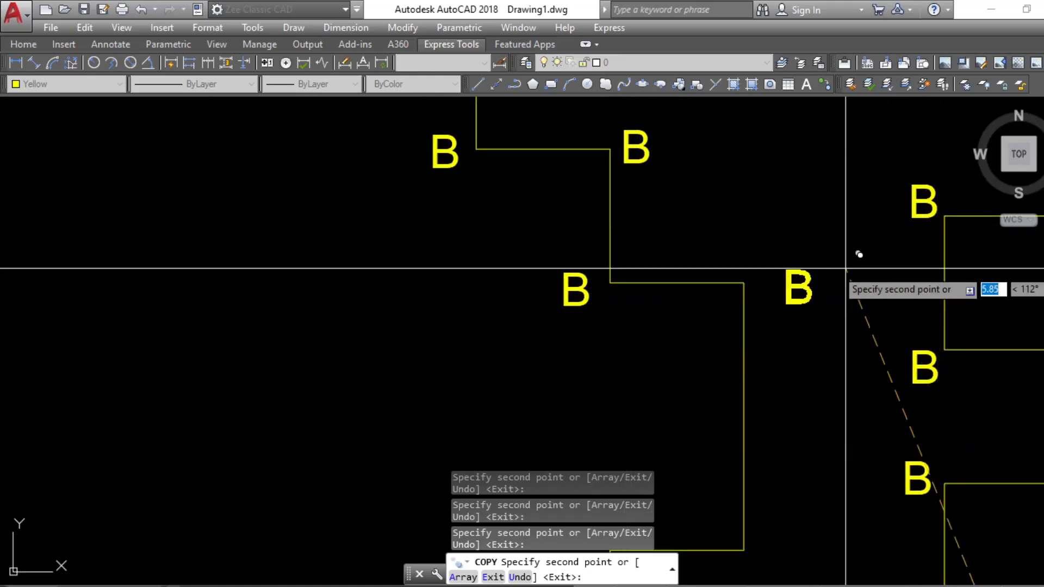
middle_drag(802, 240, 801, 180)
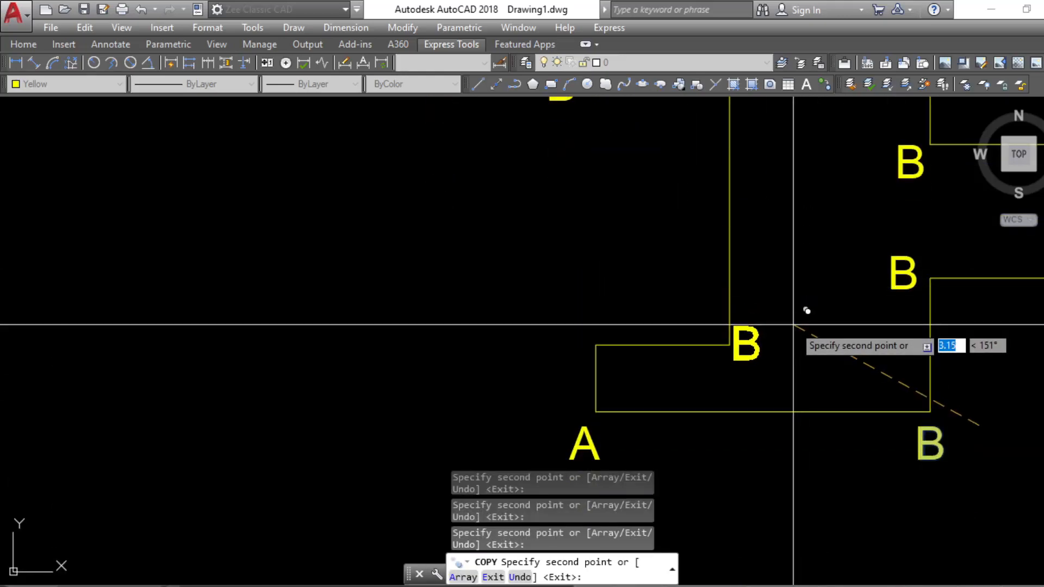
click(793, 323)
key(Escape)
Change the two copied labels at the ends of the edge above corner B to "C" and "D".
scroll(598, 299, down, 5)
scroll(820, 341, up, 8)
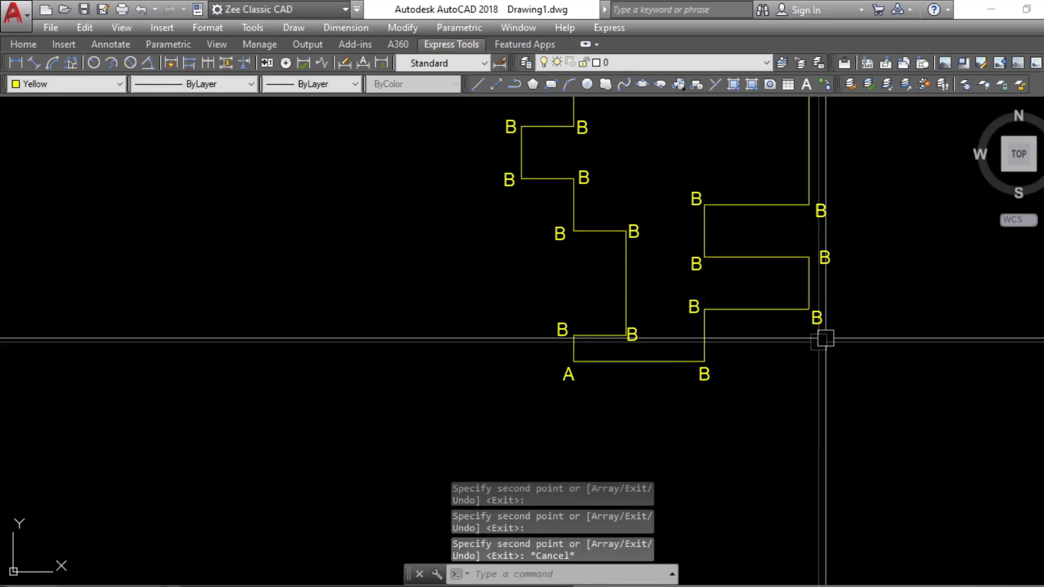
click(541, 302)
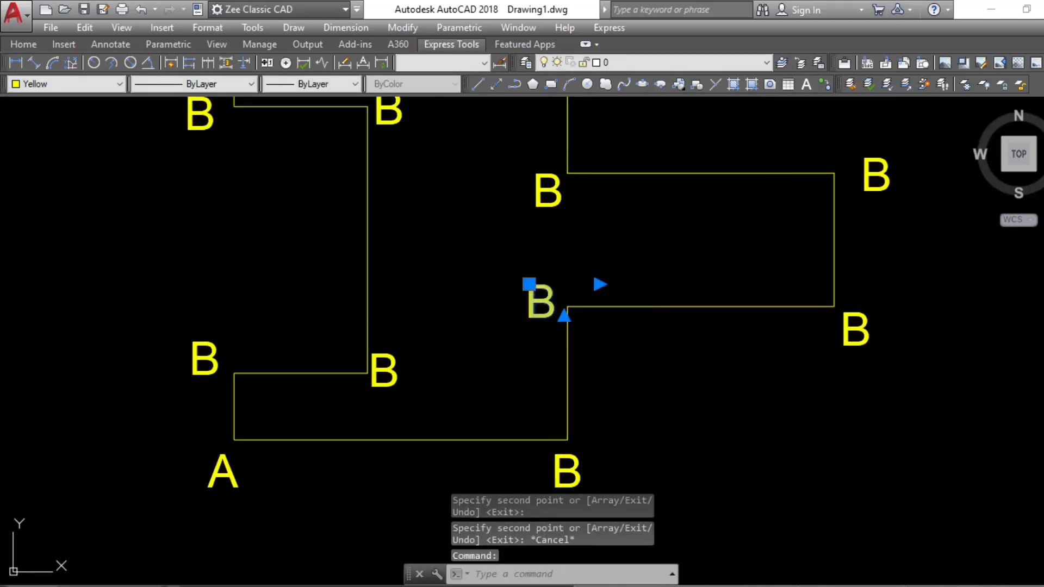
double_click(541, 301)
text(C)
click(847, 324)
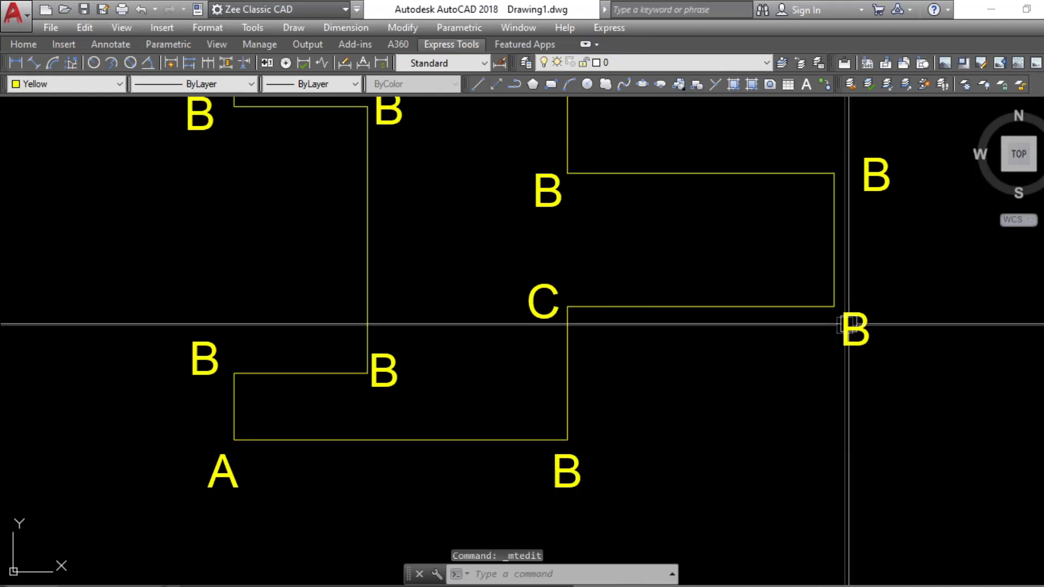
double_click(855, 329)
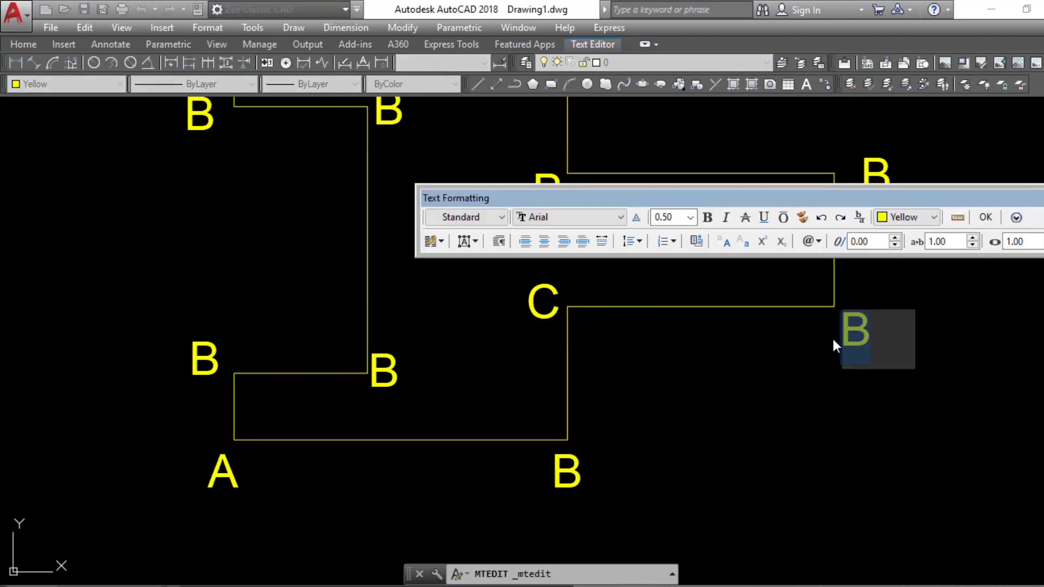
text(D)
click(879, 202)
Change the copied label above D to "E" and the one above C to "F".
click(879, 201)
click(877, 180)
double_click(885, 166)
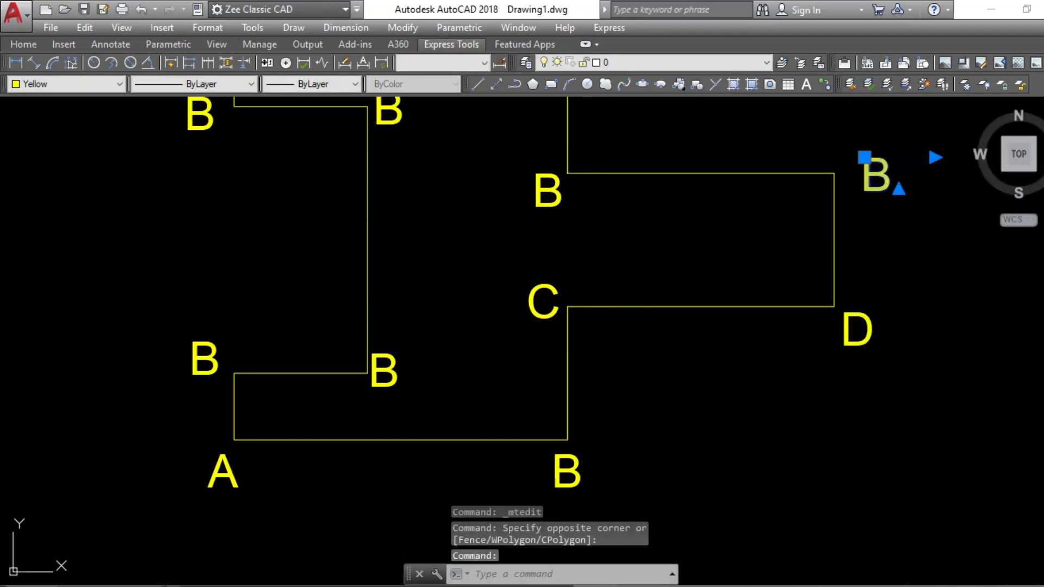
click(882, 274)
middle_drag(682, 241, 716, 357)
double_click(582, 306)
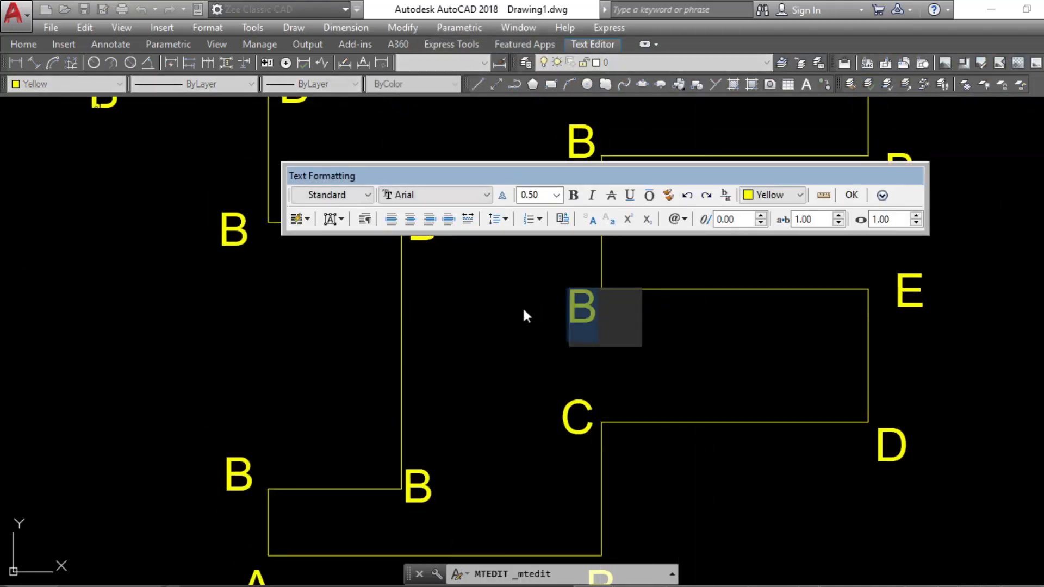
text(F)
click(623, 278)
Change the copied label above F to "G" and the one above E to "H".
middle_drag(623, 279, 623, 412)
double_click(581, 258)
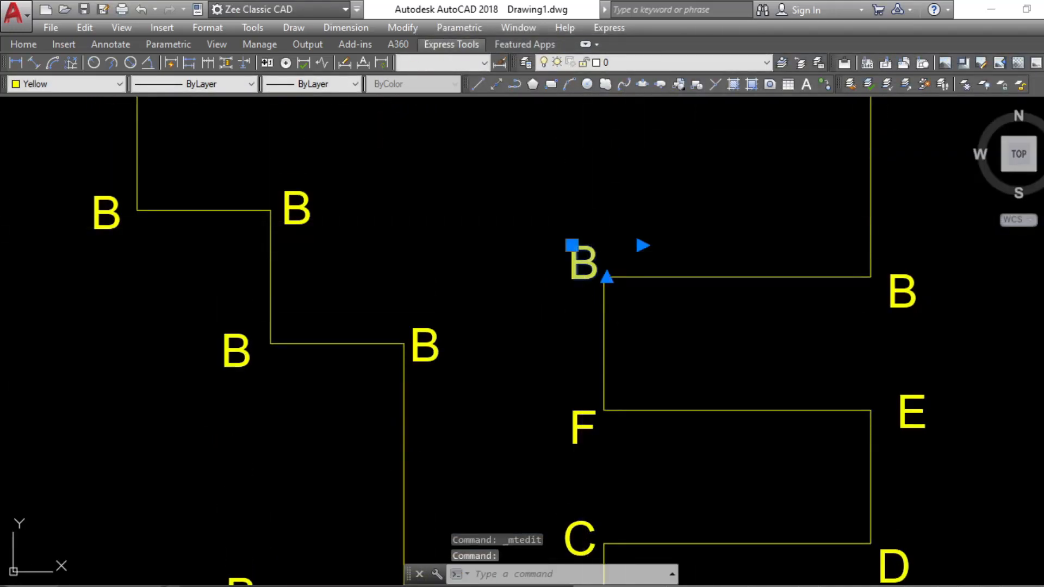
text(G)
click(566, 270)
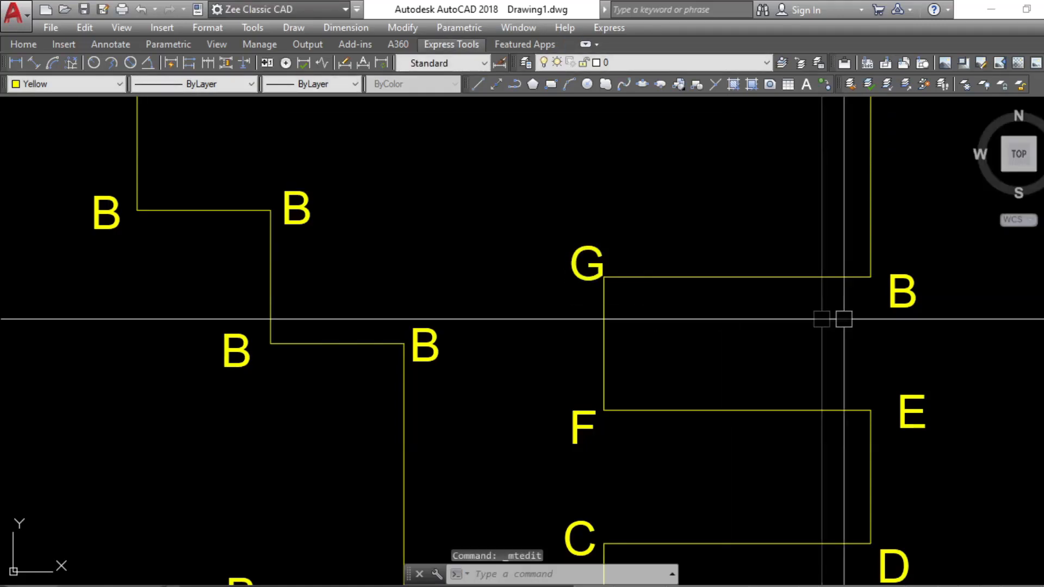
middle_drag(891, 309, 717, 343)
click(707, 327)
double_click(707, 326)
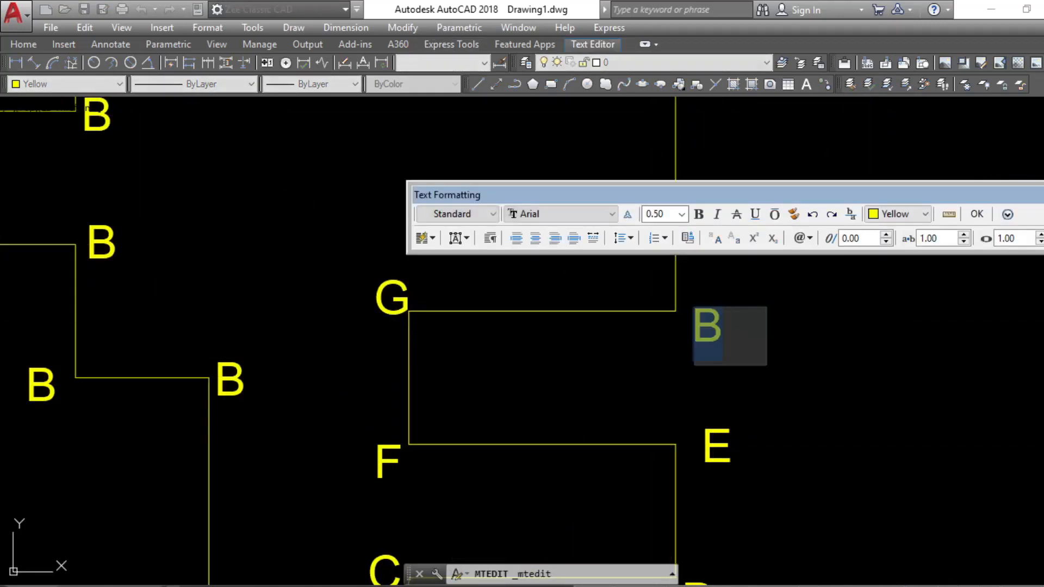
text(H)
click(657, 335)
Change the label at the outline's top right corner to "I" and the one at its top left corner to "K".
mouse_move(609, 223)
middle_down()
mouse_move(741, 239)
mouse_move(739, 360)
middle_up()
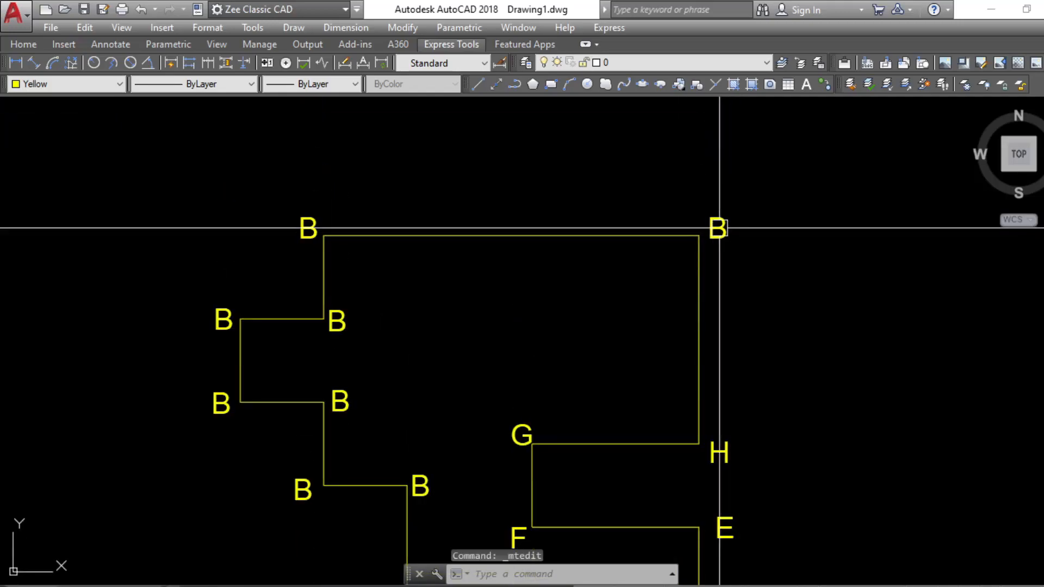
double_click(734, 236)
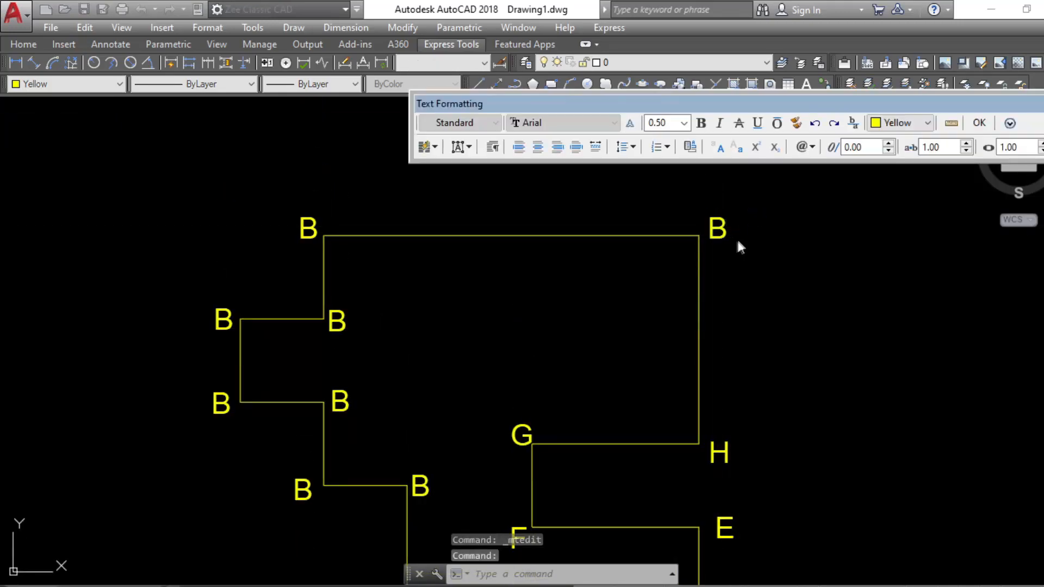
text(I)
click(690, 236)
click(310, 227)
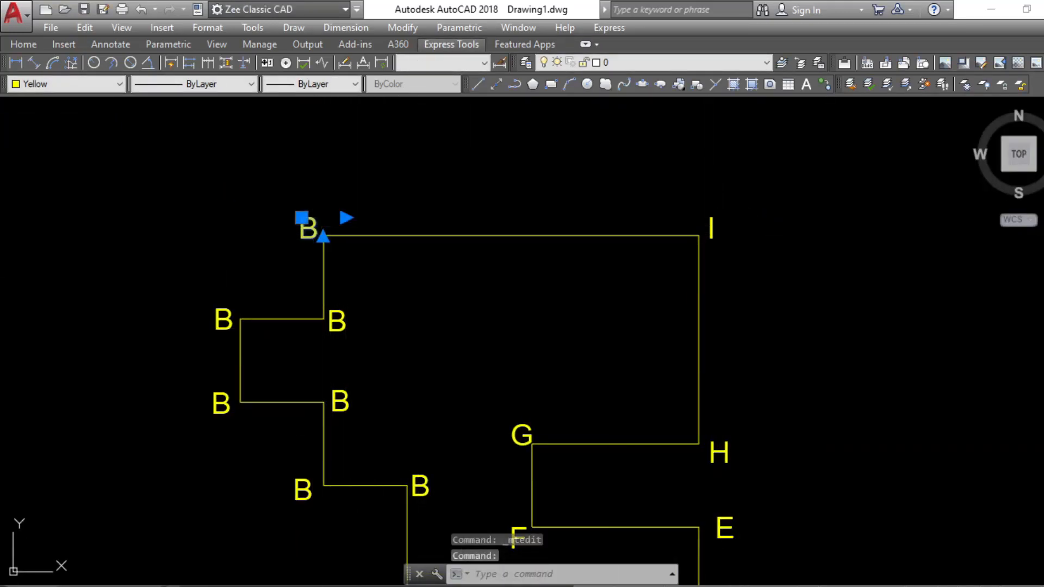
double_click(310, 228)
text(K)
click(349, 283)
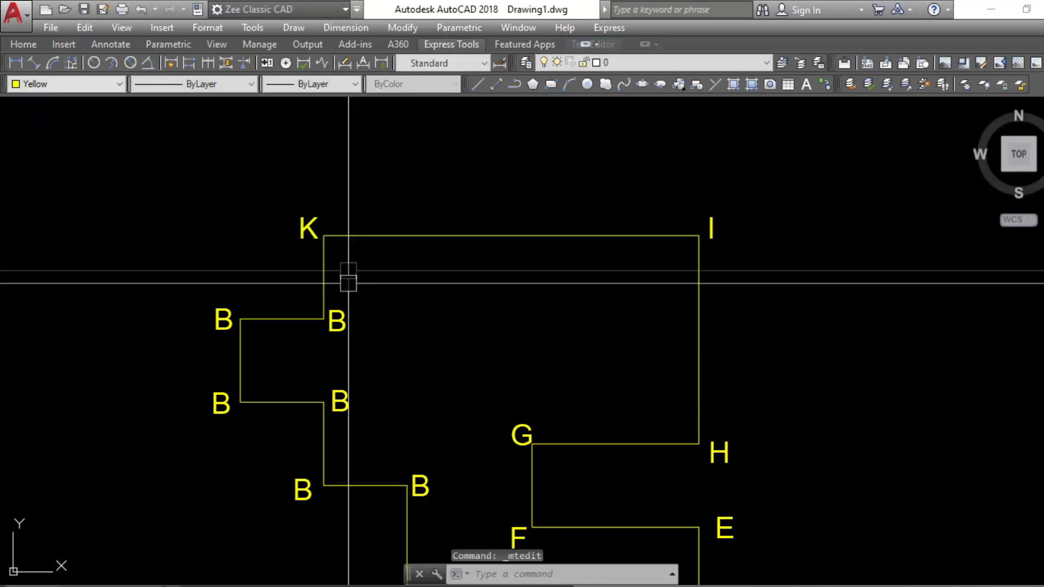
Change the two labels on the first step below the top left corner to "K" at the inner corner and "L" at the outer.
click(346, 317)
double_click(337, 320)
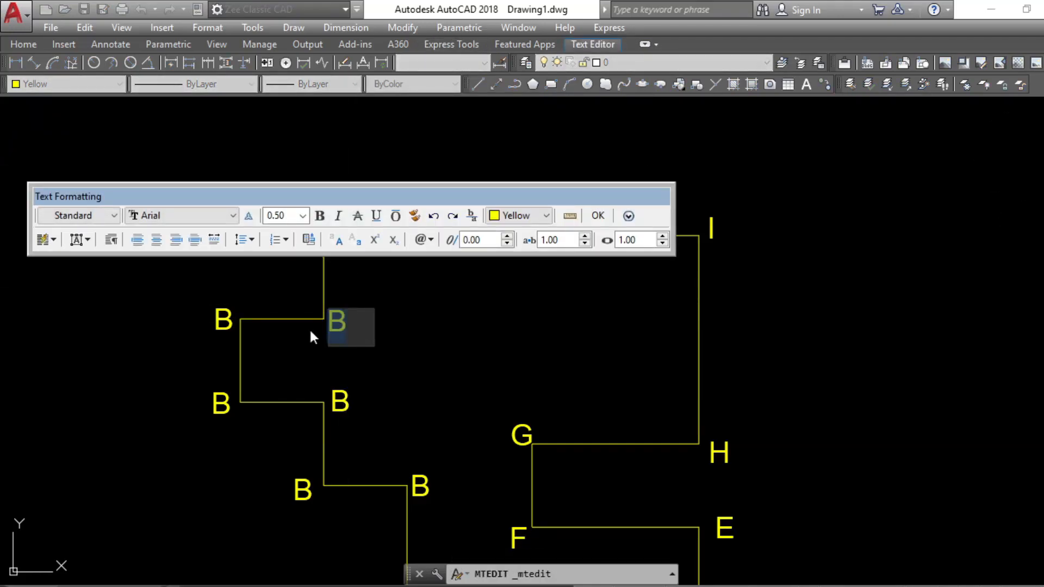
text(K)
click(255, 332)
click(223, 316)
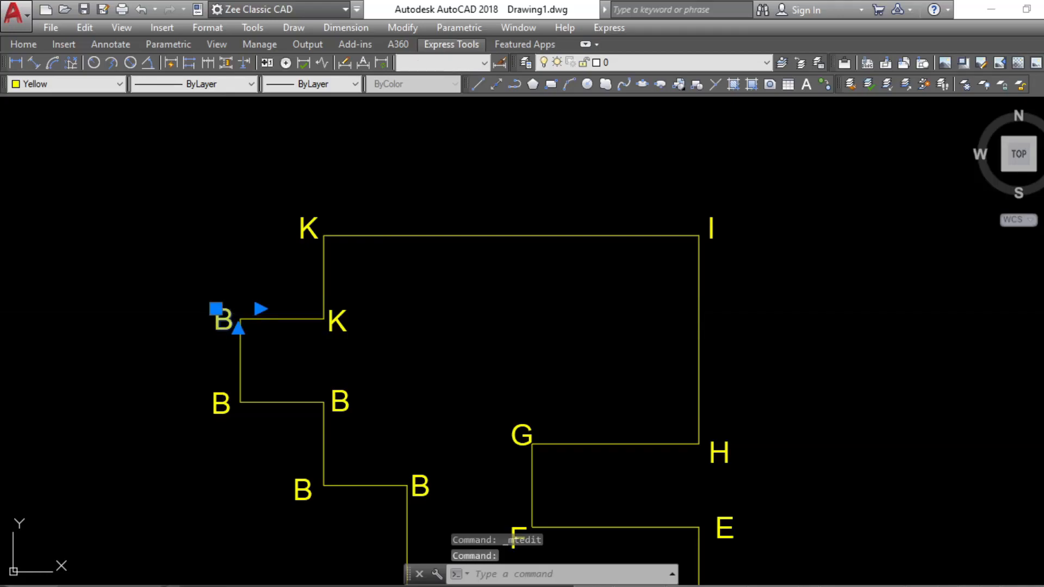
double_click(224, 318)
text(LL)
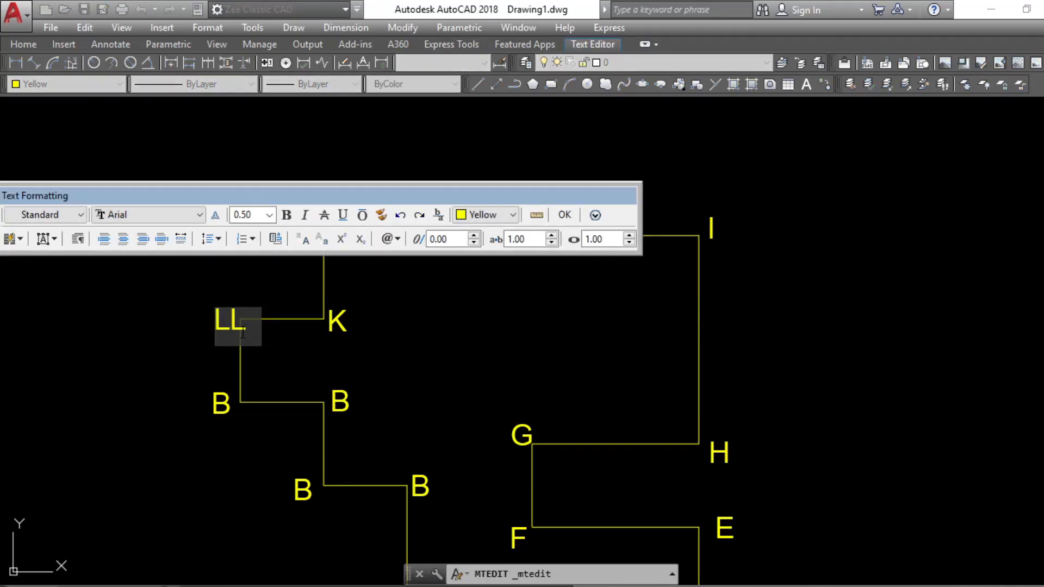
key(BackSpace)
click(284, 377)
Change the copied label below L to "M" and the one at the inner corner beside it to "N".
scroll(310, 303, up, 4)
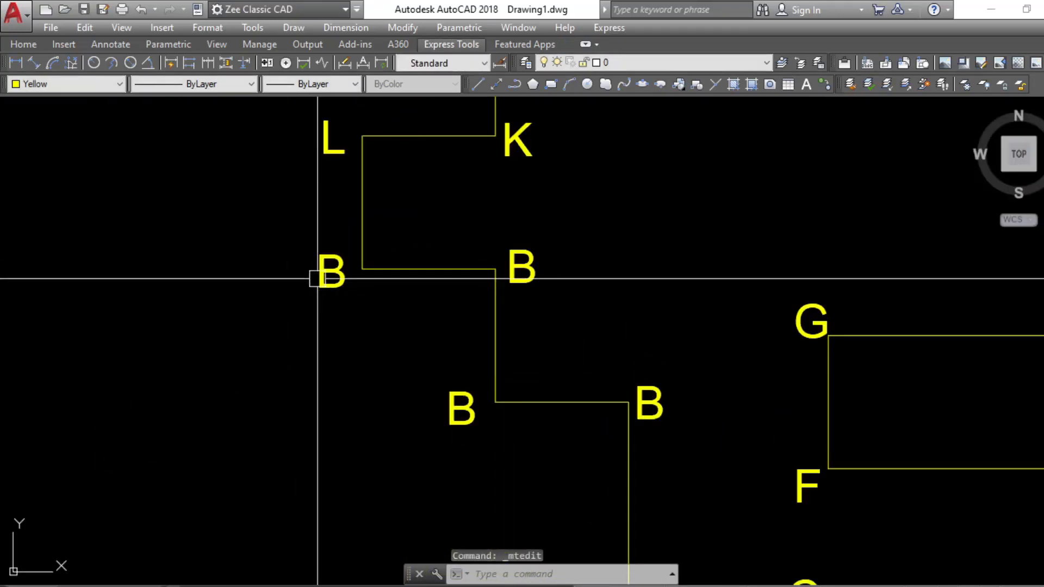
double_click(353, 293)
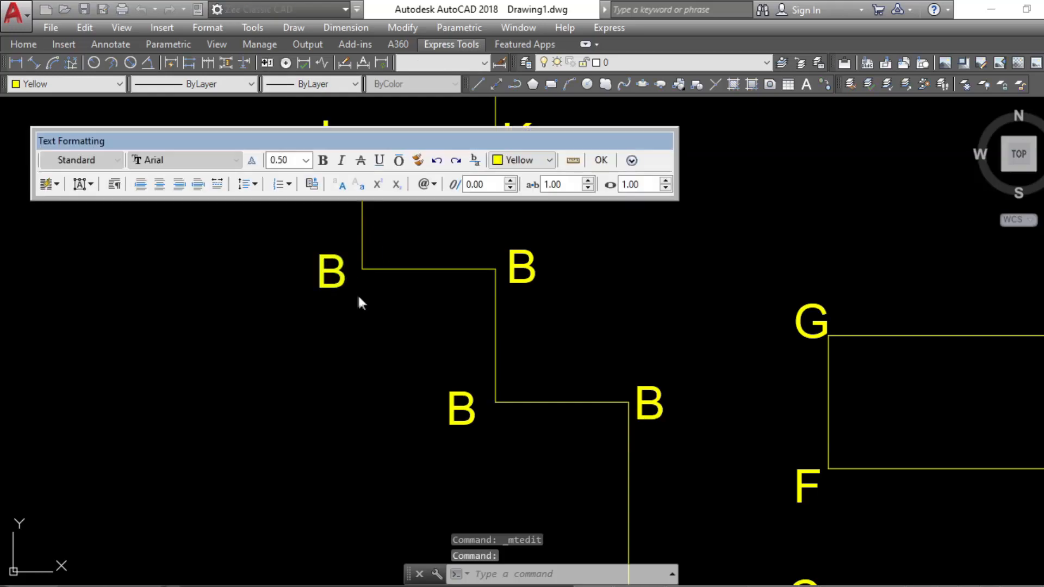
click(464, 286)
click(523, 261)
double_click(521, 267)
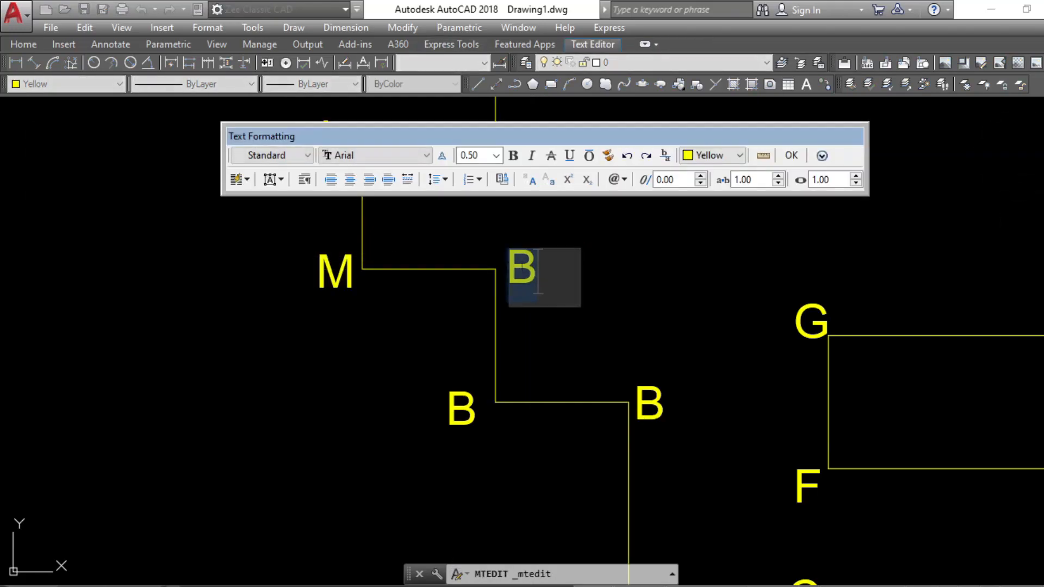
text(N)
click(481, 269)
Change the copied label at the corner below N to "O" and the one at the opposite end of that edge to "P".
click(466, 395)
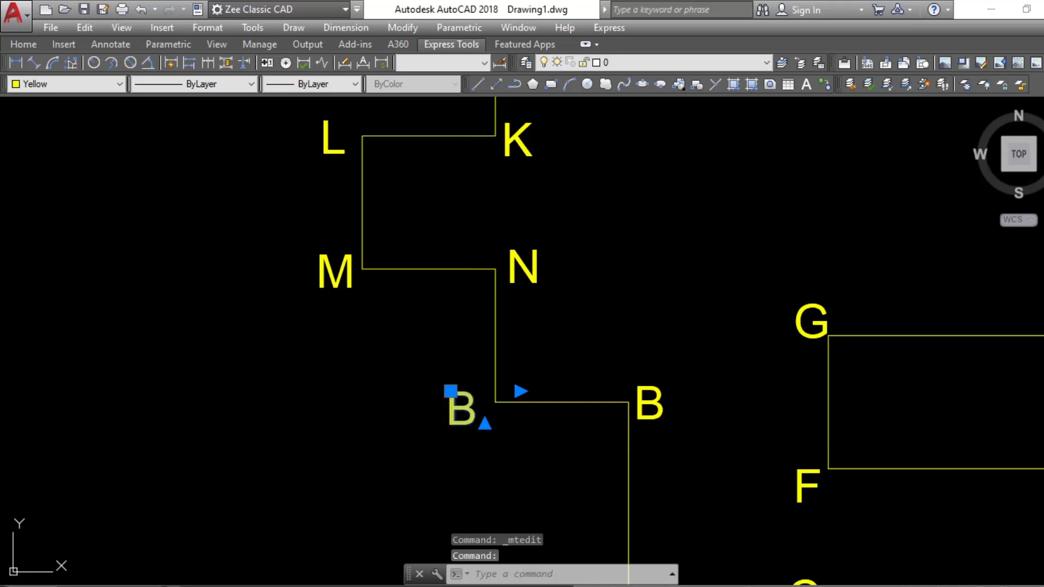
double_click(461, 408)
text(O)
click(647, 414)
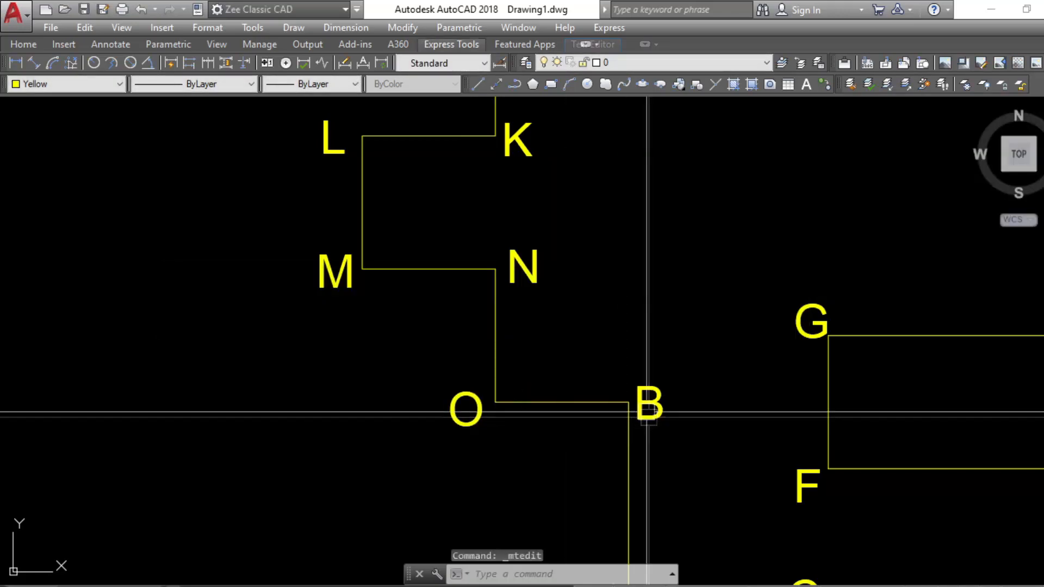
click(647, 412)
double_click(648, 411)
drag(668, 410, 610, 408)
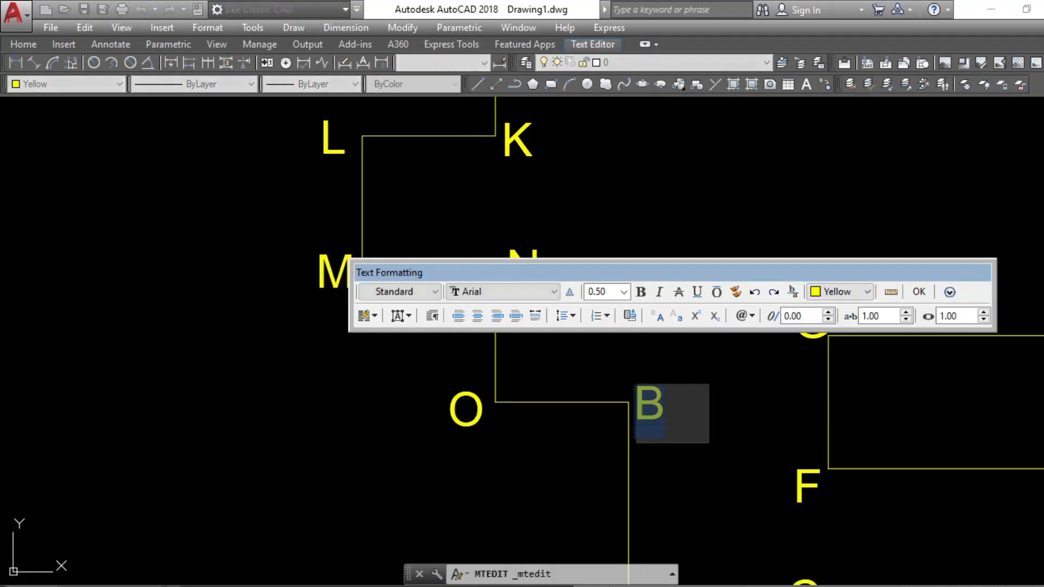
text(P)
click(610, 408)
Change the copied label at the corner below P to "Q".
scroll(649, 387, down, 4)
middle_drag(685, 479, 679, 428)
scroll(643, 441, up, 3)
double_click(643, 438)
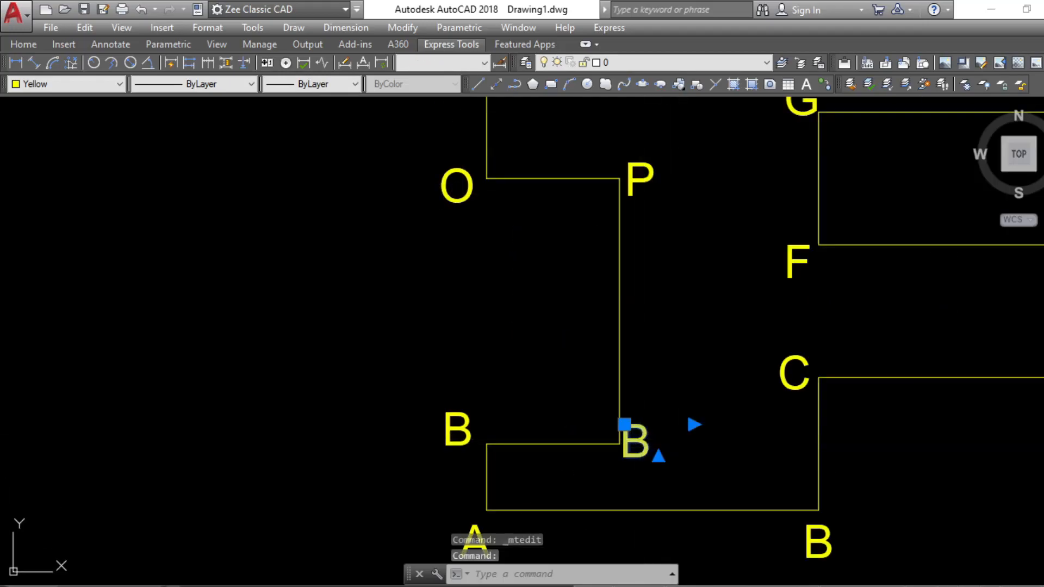
drag(657, 448, 596, 443)
text(Q)
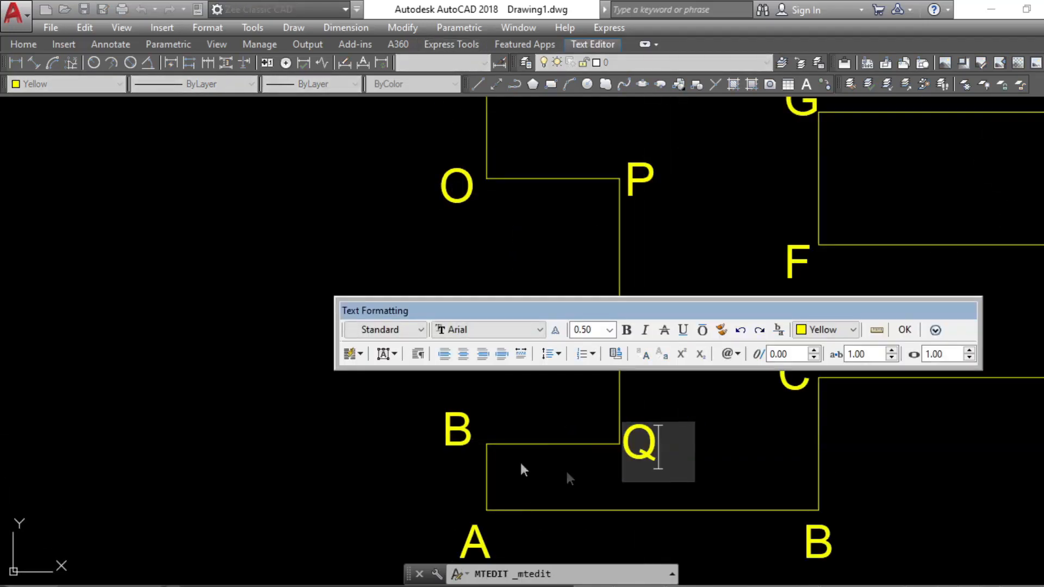
click(587, 475)
Change the last copied label, at the corner above A, to "R".
click(451, 429)
double_click(459, 429)
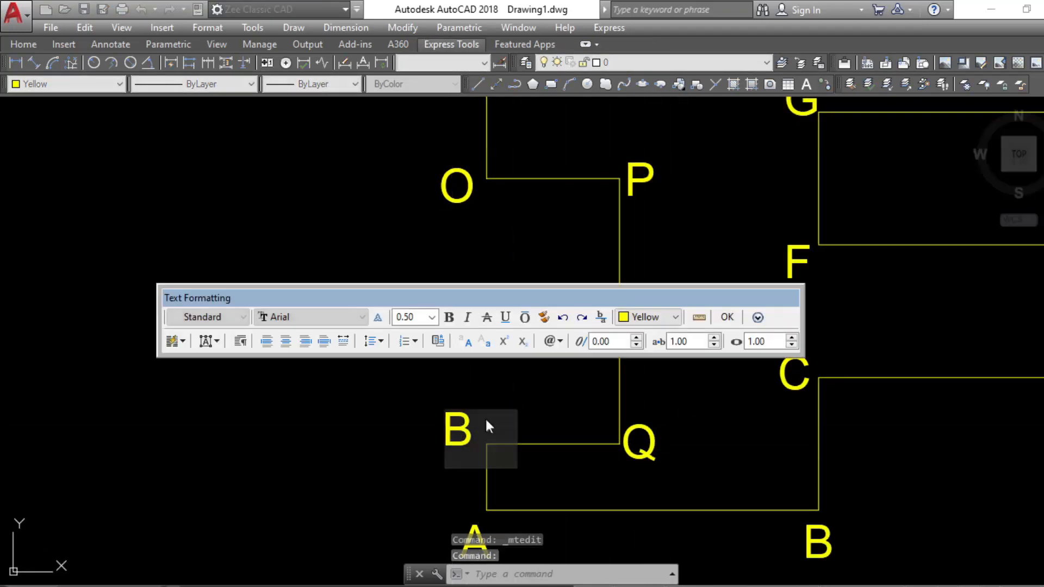
drag(479, 435, 433, 436)
text(R)
click(574, 487)
Reduce the text height of label A at the figure's lower corner.
scroll(574, 487, down, 2)
mouse_move(586, 505)
middle_down()
mouse_move(565, 463)
mouse_move(545, 453)
mouse_move(566, 465)
middle_up()
middle_drag(686, 489, 693, 469)
scroll(703, 455, down, 3)
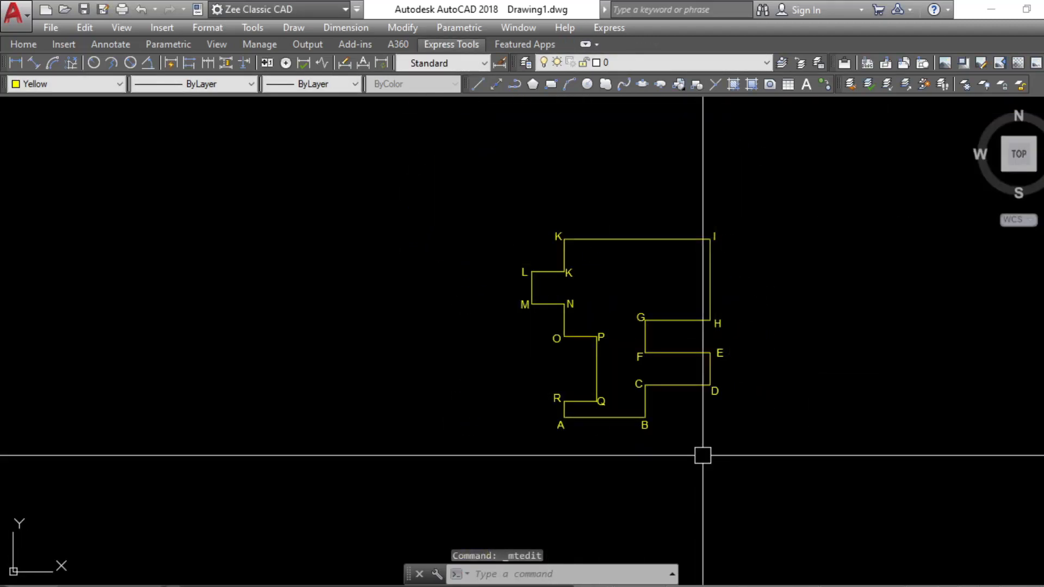
scroll(757, 408, up, 6)
middle_drag(540, 449, 741, 397)
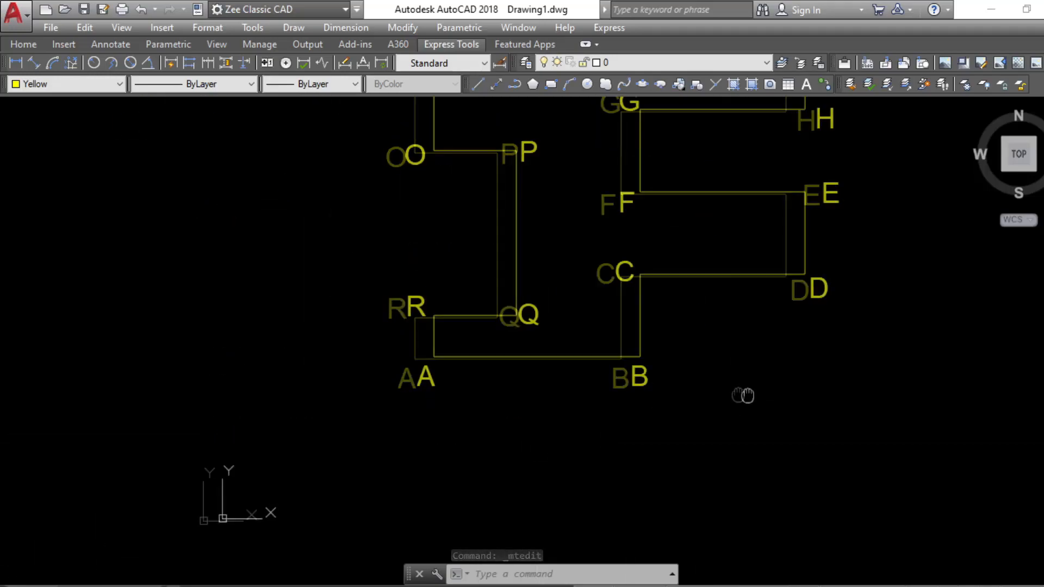
scroll(415, 380, up, 4)
click(489, 354)
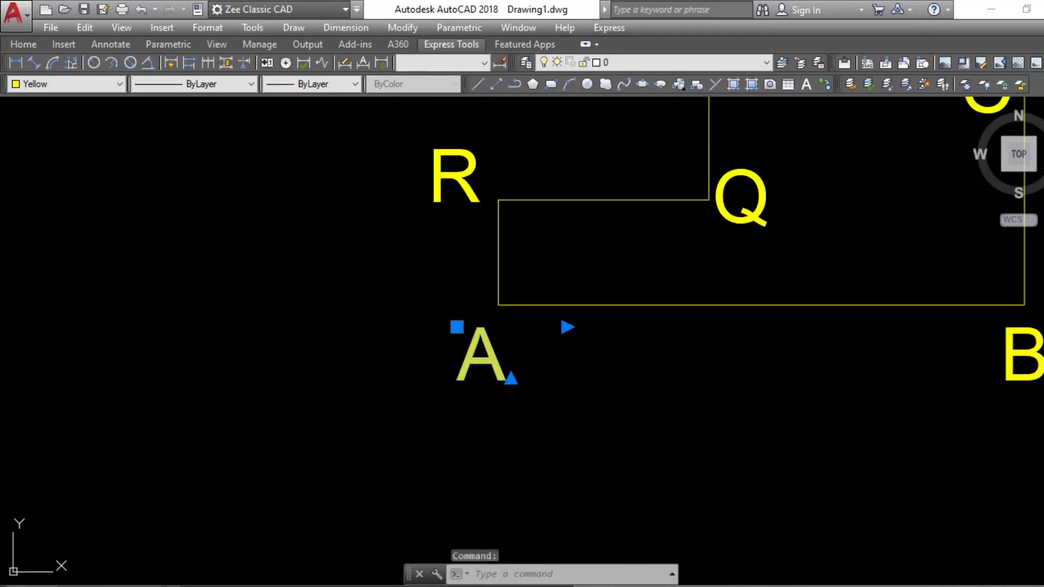
double_click(502, 363)
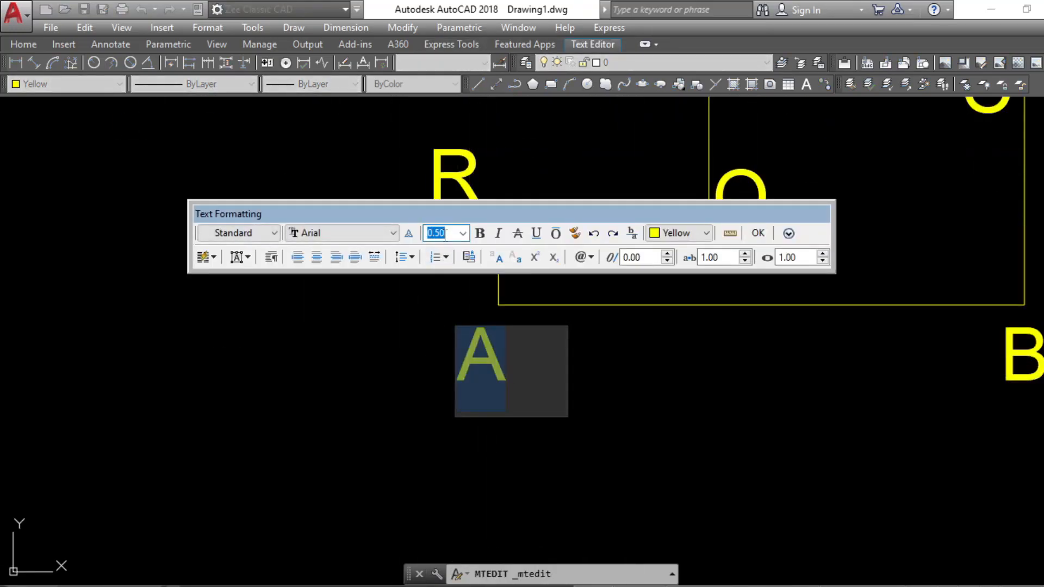
key(Escape)
key(Escape)
key(Escape)
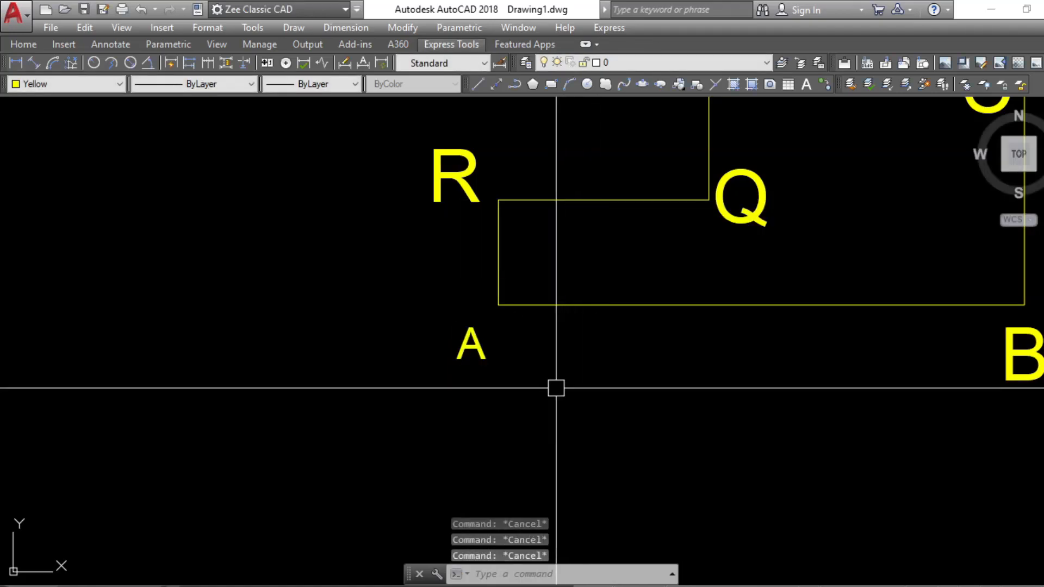
Use Match Properties to apply label A's text size to labels R, Q, B and C.
text(ma)
key(Return)
click(473, 355)
click(457, 194)
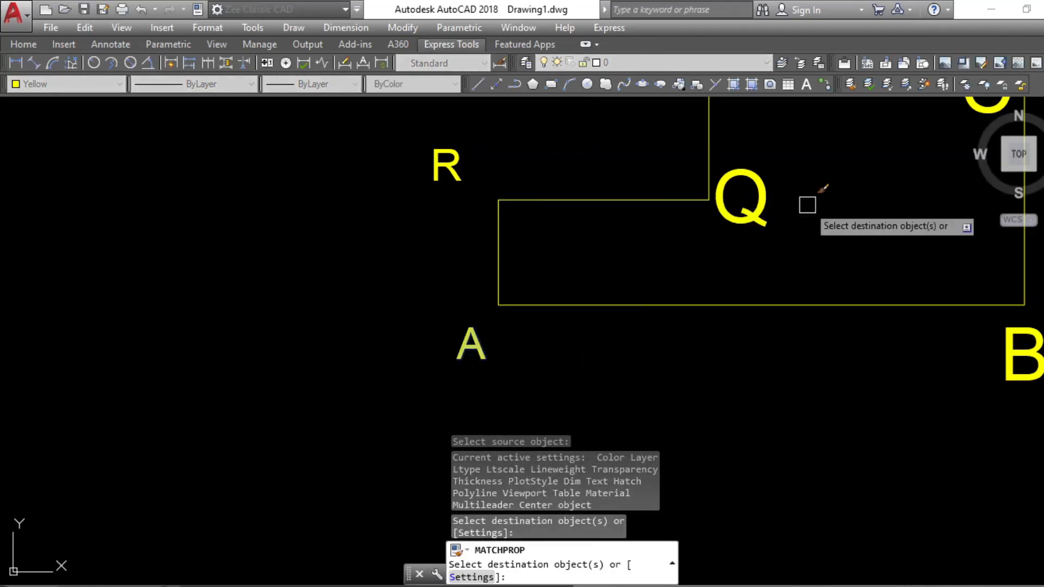
click(756, 215)
scroll(680, 344, down, 2)
click(890, 345)
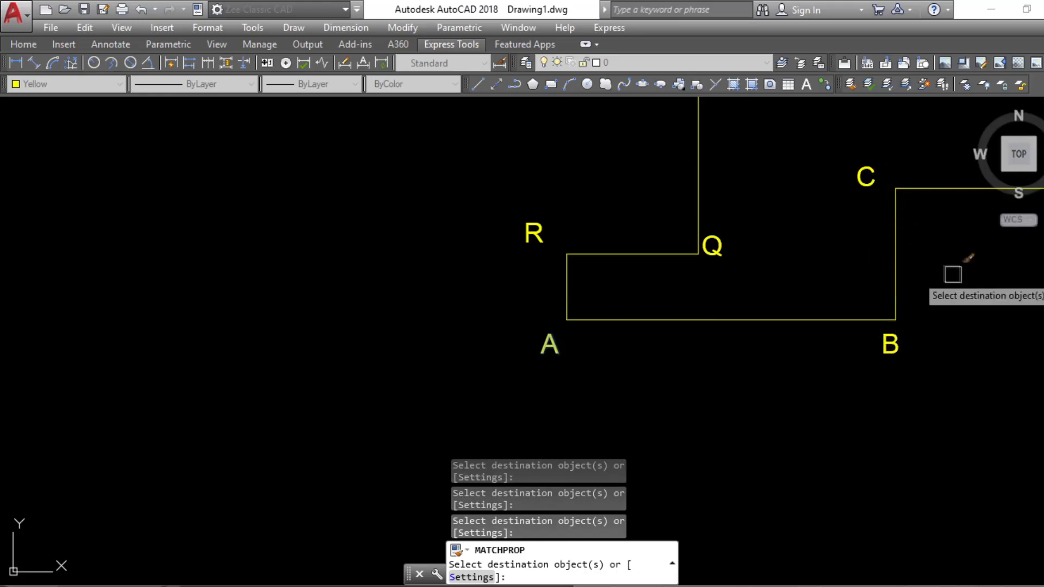
Apply label A's text size to the remaining corner labels from D to P and end Match Properties.
middle_drag(952, 275, 490, 437)
click(747, 247)
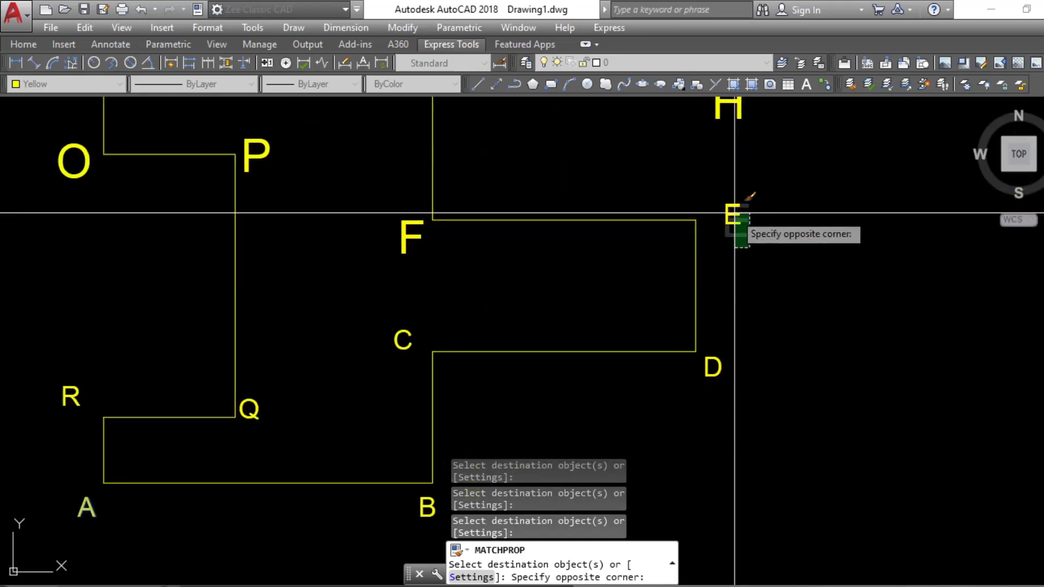
click(734, 214)
click(409, 240)
middle_drag(303, 120, 488, 228)
click(442, 251)
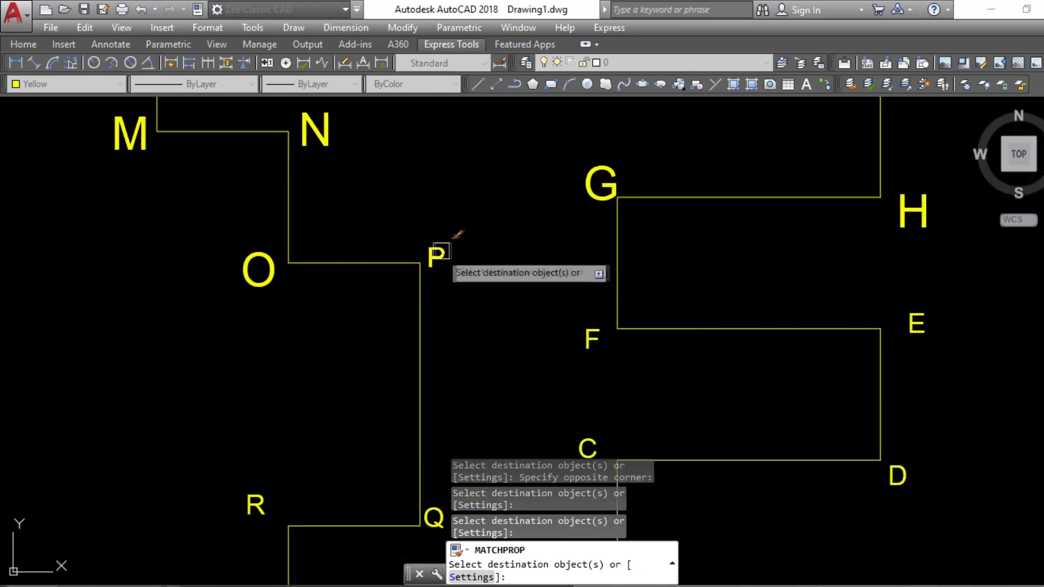
click(311, 130)
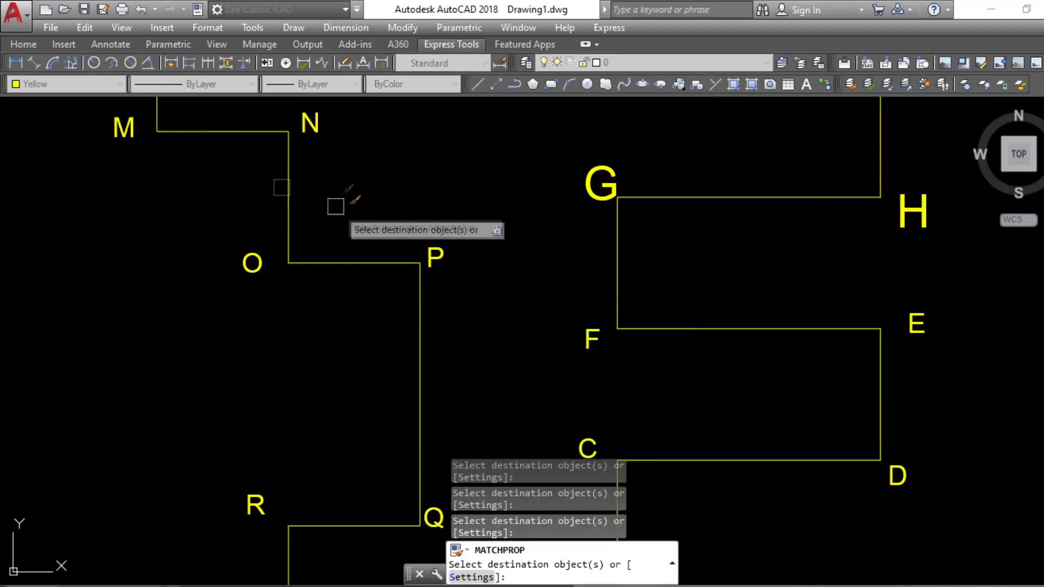
scroll(335, 206, down, 4)
scroll(328, 218, up, 3)
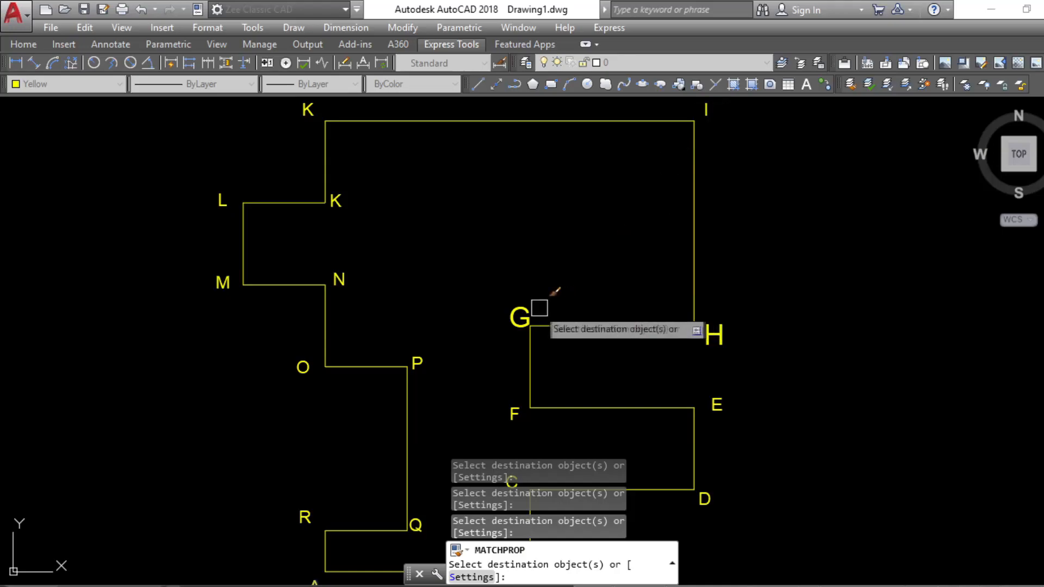
key(Escape)
Examine the labelled figure and where it lies relative to the reference sheet and the origin.
scroll(768, 471, down, 5)
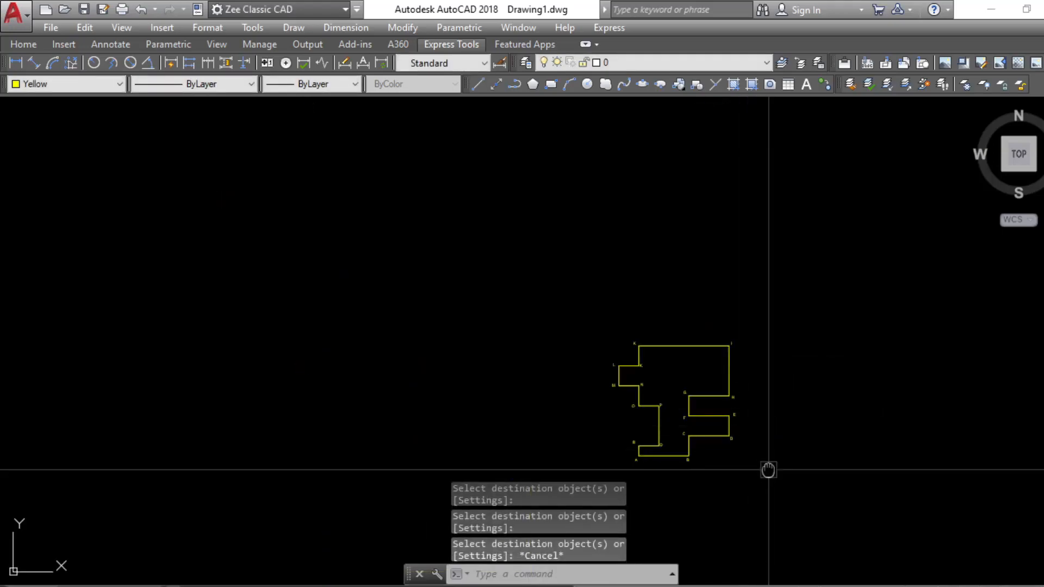
scroll(761, 361, up, 5)
scroll(771, 388, down, 3)
mouse_move(738, 436)
middle_down()
mouse_move(757, 425)
mouse_move(728, 294)
middle_up()
scroll(792, 387, up, 2)
scroll(723, 314, down, 2)
middle_drag(738, 387, 708, 368)
scroll(694, 296, down, 3)
middle_drag(694, 295, 699, 308)
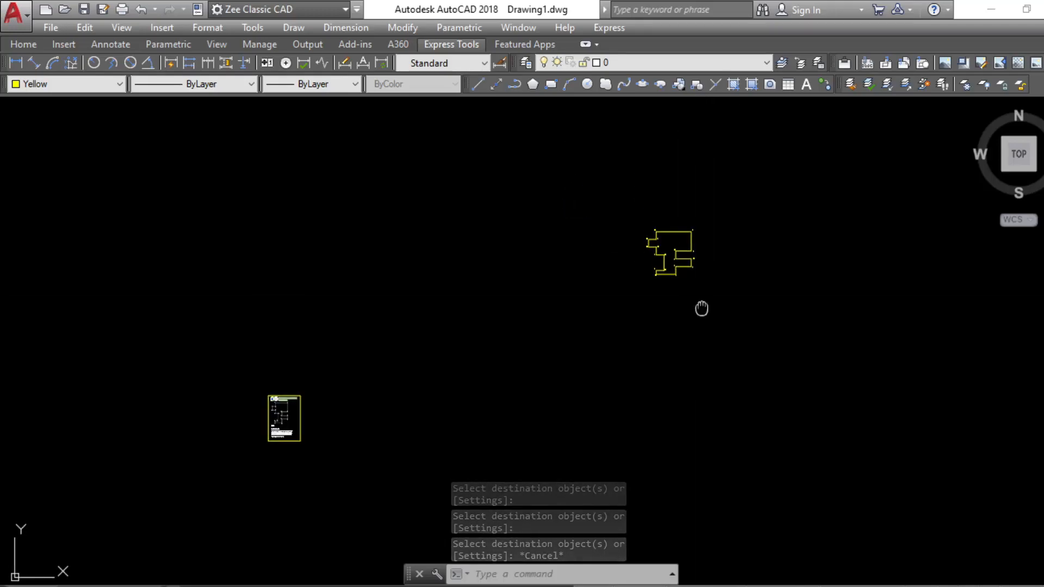
scroll(696, 263, up, 2)
scroll(693, 294, up, 4)
scroll(698, 326, down, 10)
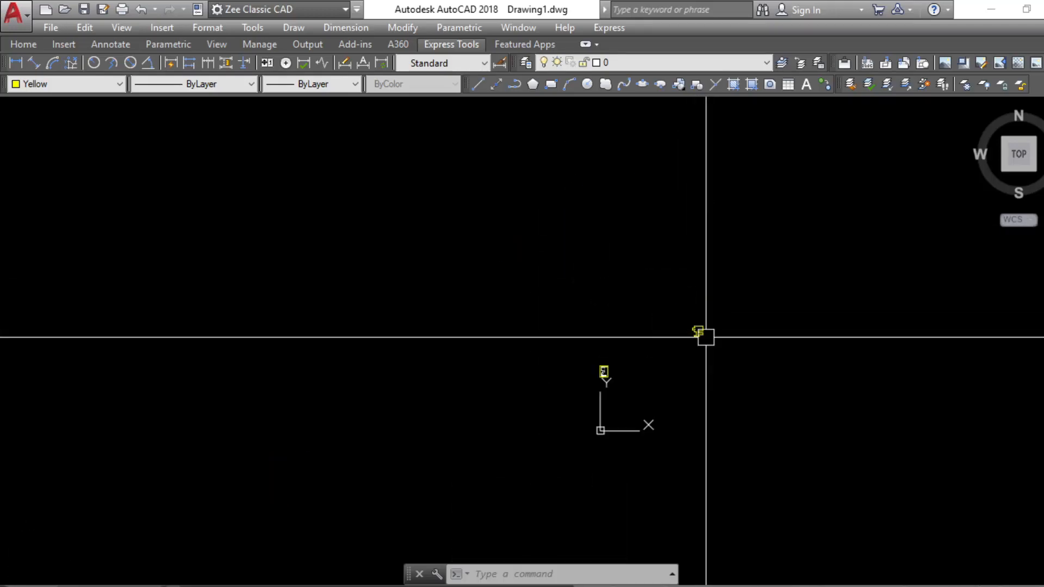
scroll(705, 356, up, 5)
scroll(701, 338, up, 4)
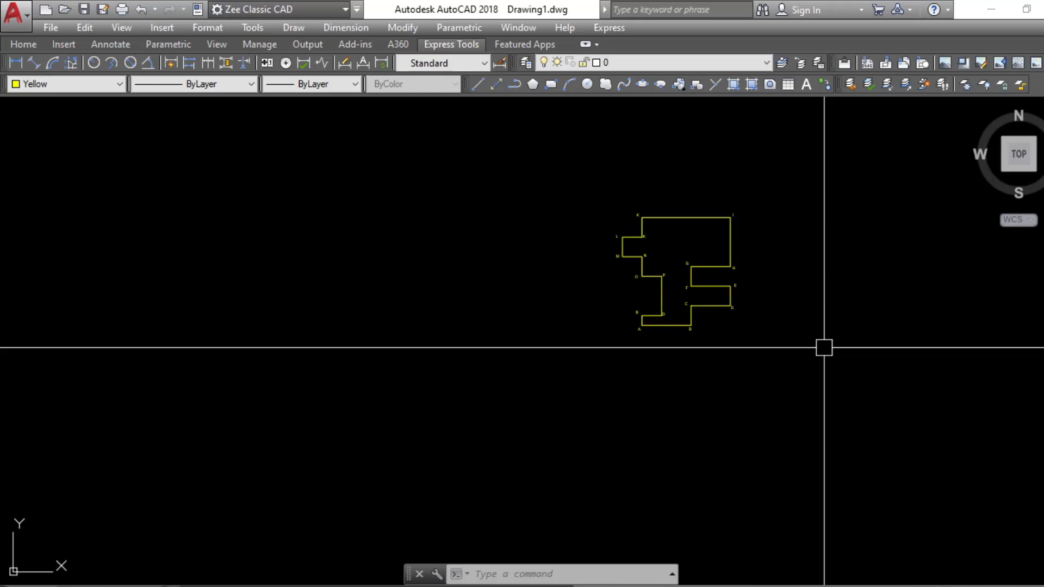
middle_drag(804, 314, 809, 351)
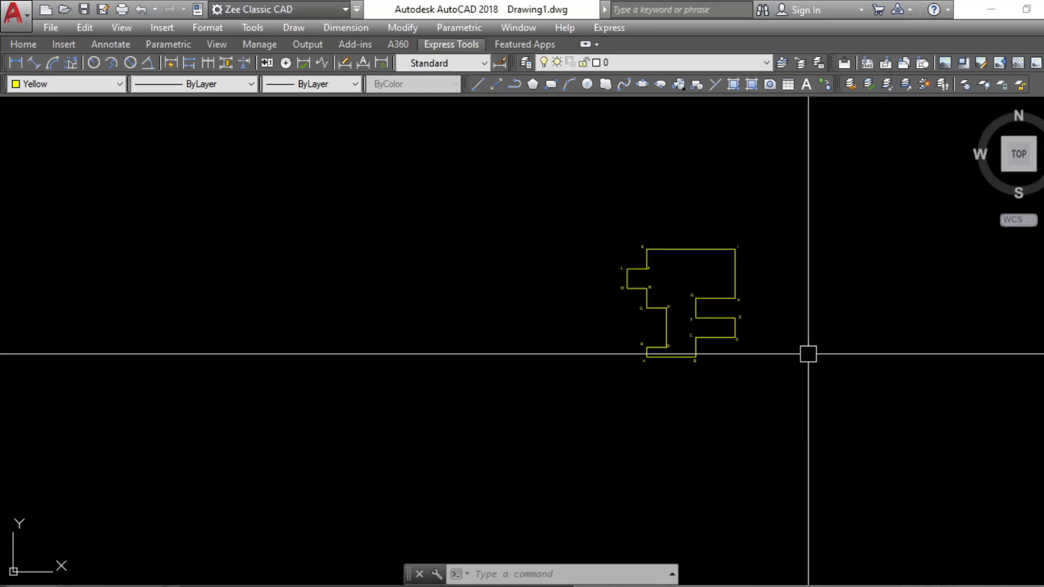
scroll(767, 318, up, 4)
middle_drag(766, 318, 782, 443)
scroll(770, 397, down, 4)
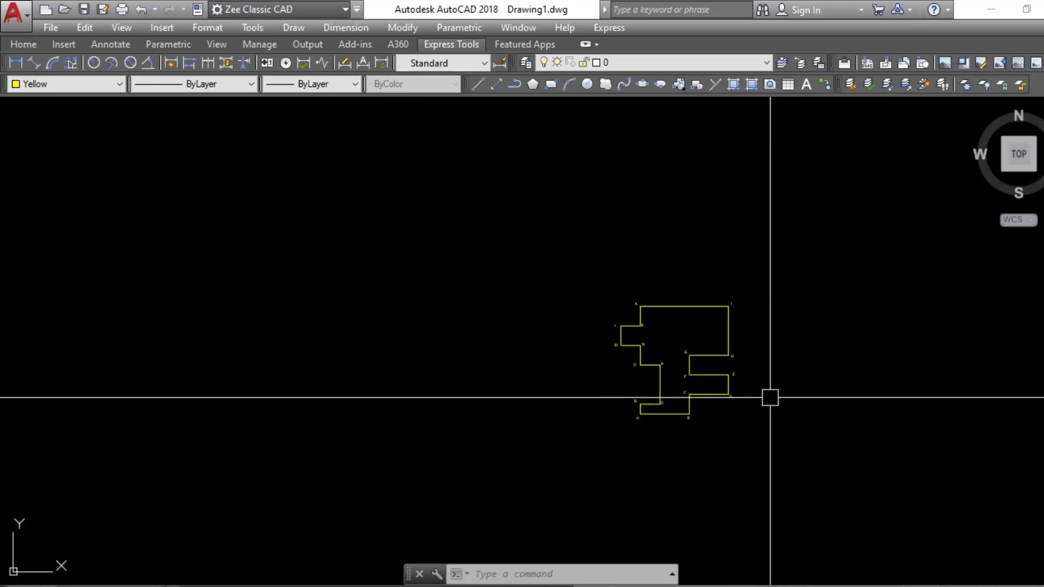
middle_drag(758, 415, 757, 405)
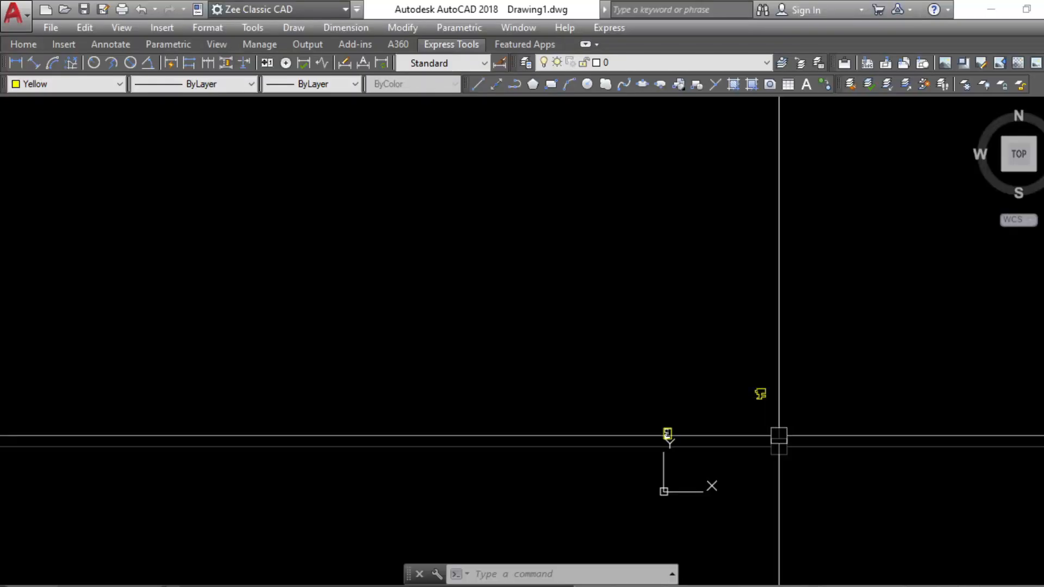
middle_drag(778, 436, 757, 404)
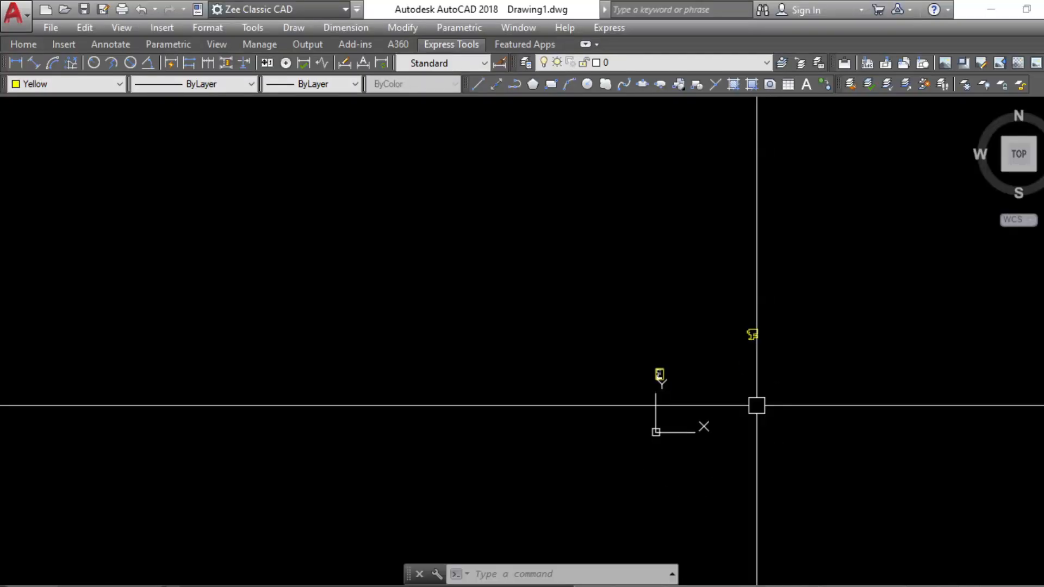
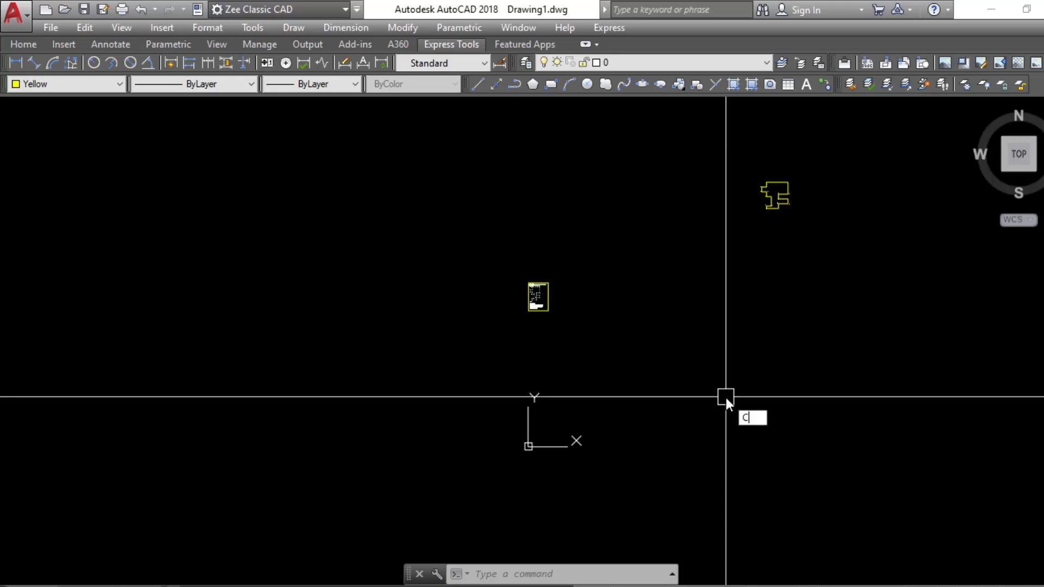
Draw a circle centred at 0,0 with a diameter of 10.
key(Return)
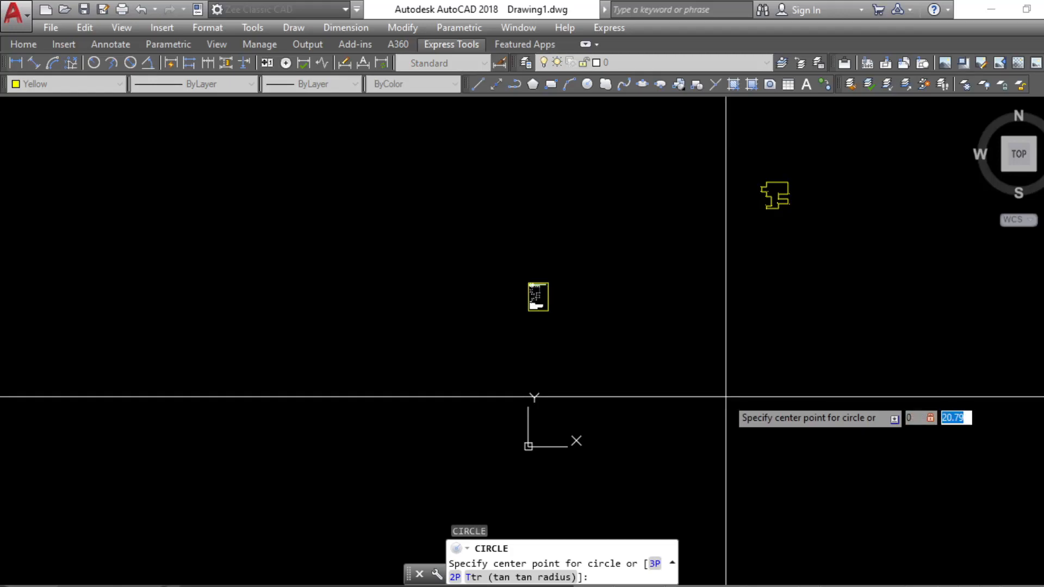
text(0,0)
key(Return)
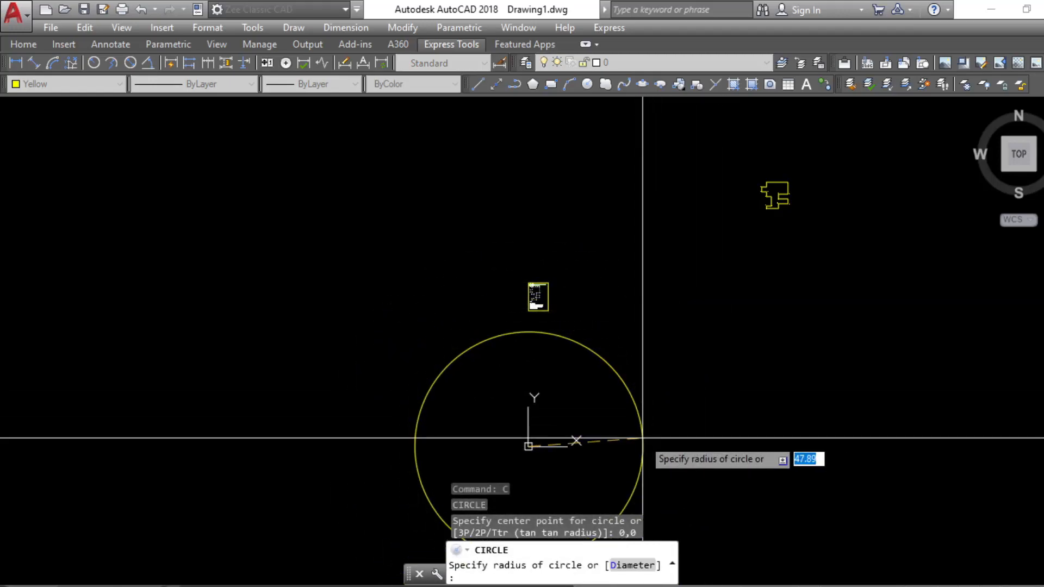
text(D)
key(Return)
text(10)
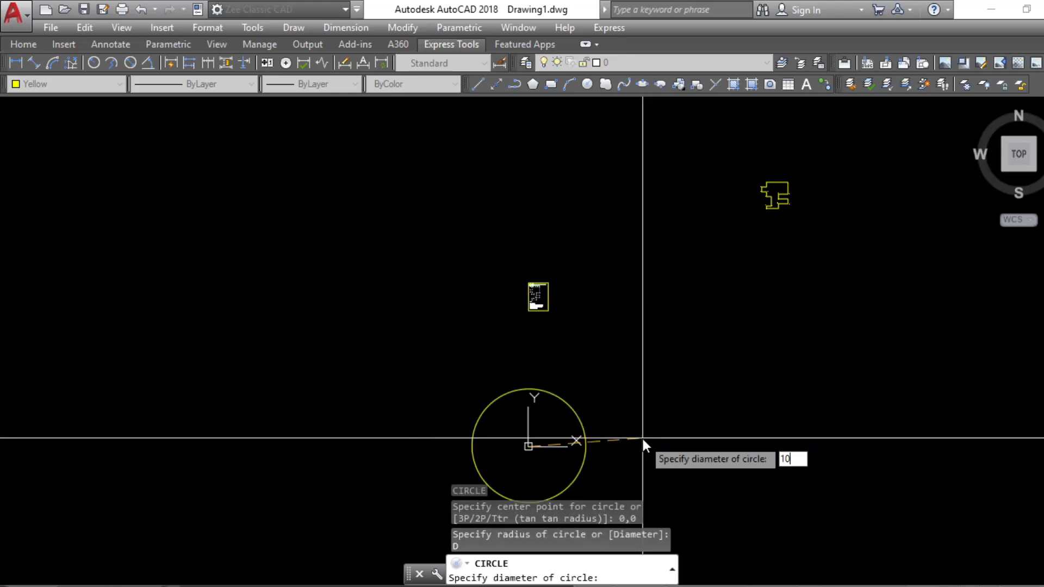
key(Return)
key(Escape)
scroll(514, 470, up, 5)
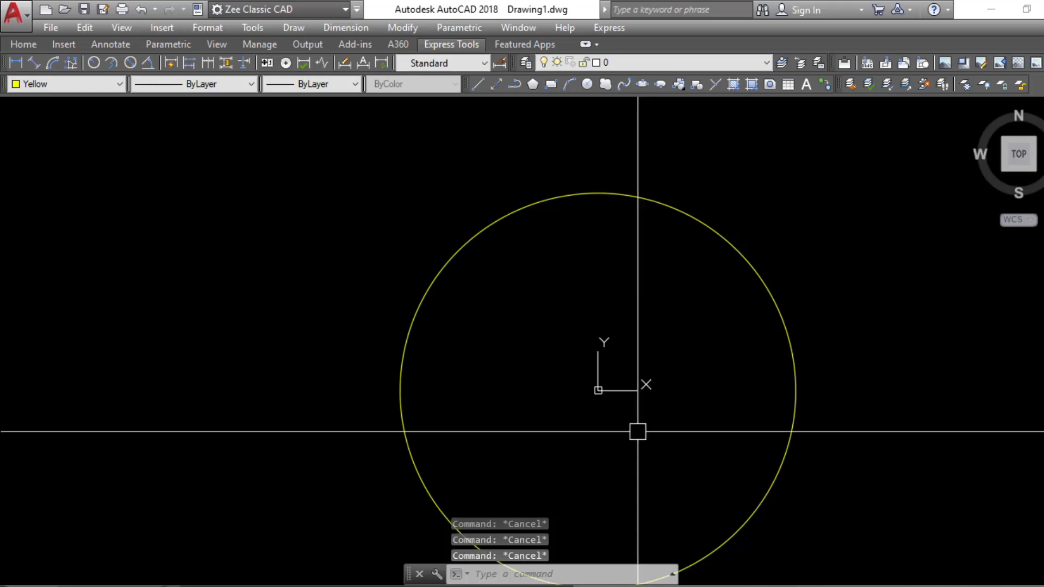
text(Xe)
key(Return)
key(Escape)
key(Escape)
key(Escape)
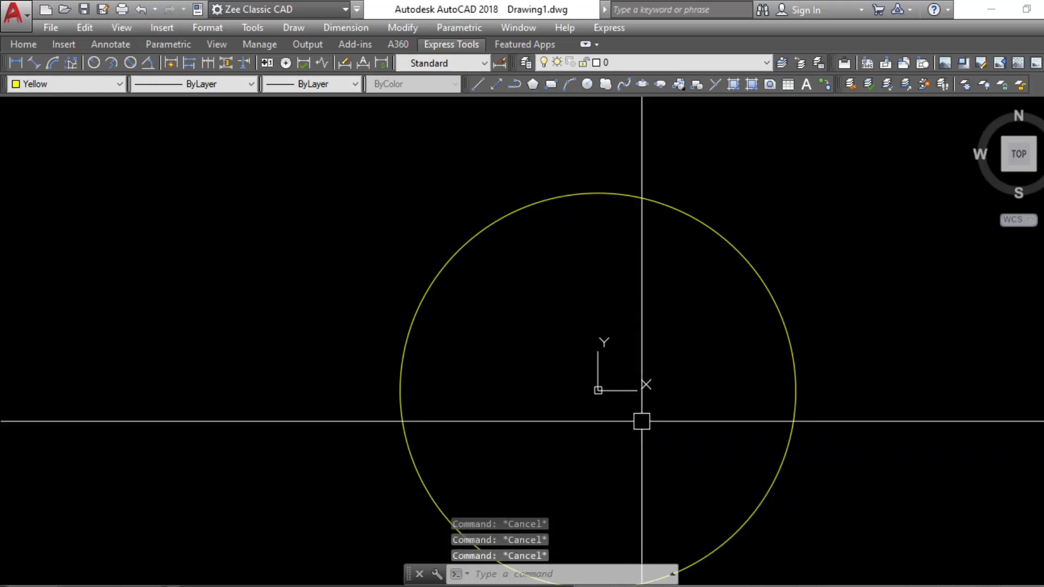
Draw a vertical and a horizontal construction line through the circle's centre with Ortho on.
text(XL)
key(Return)
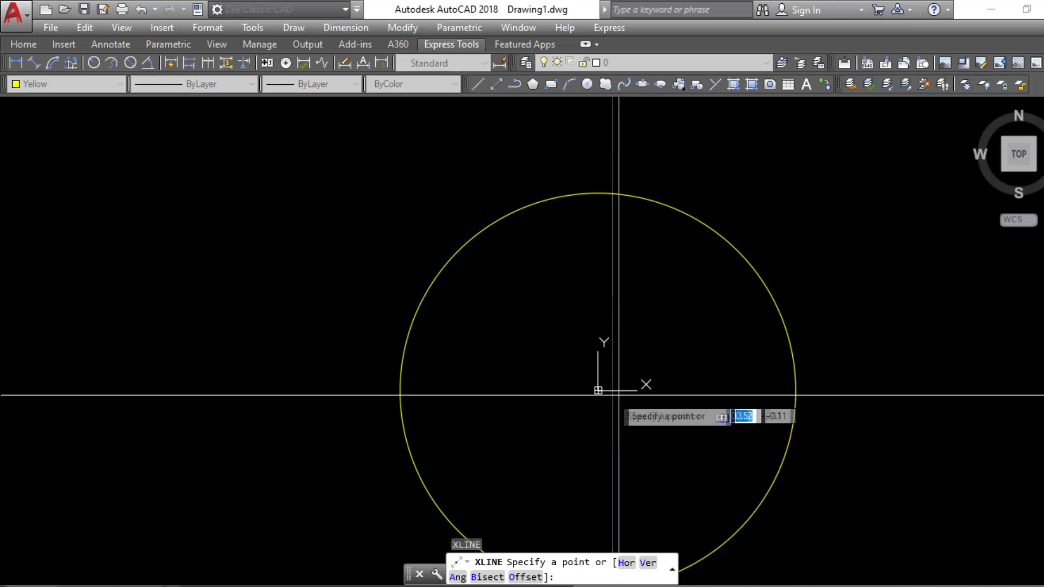
click(598, 389)
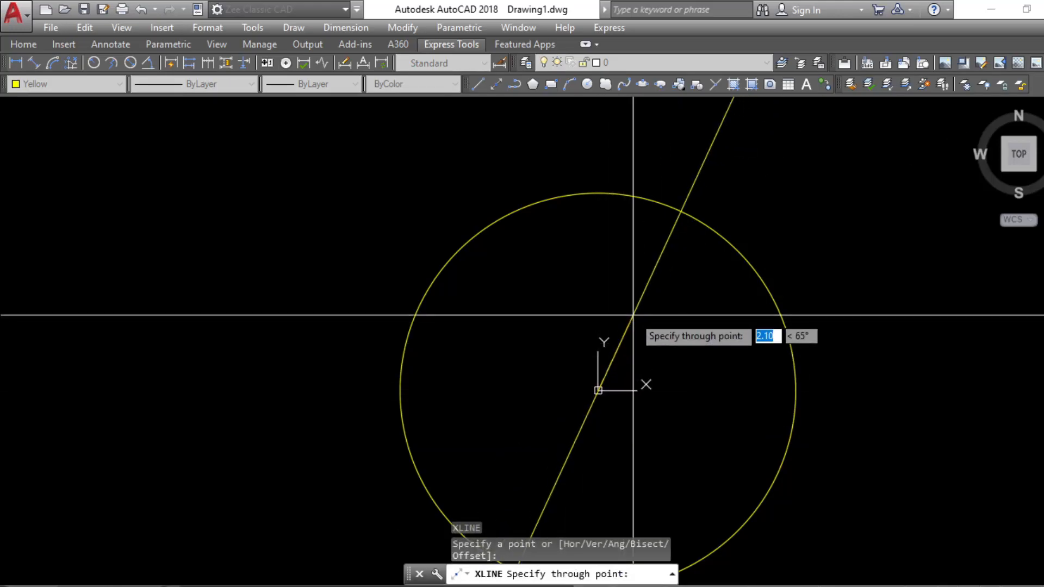
key(F8)
click(619, 397)
key(Return)
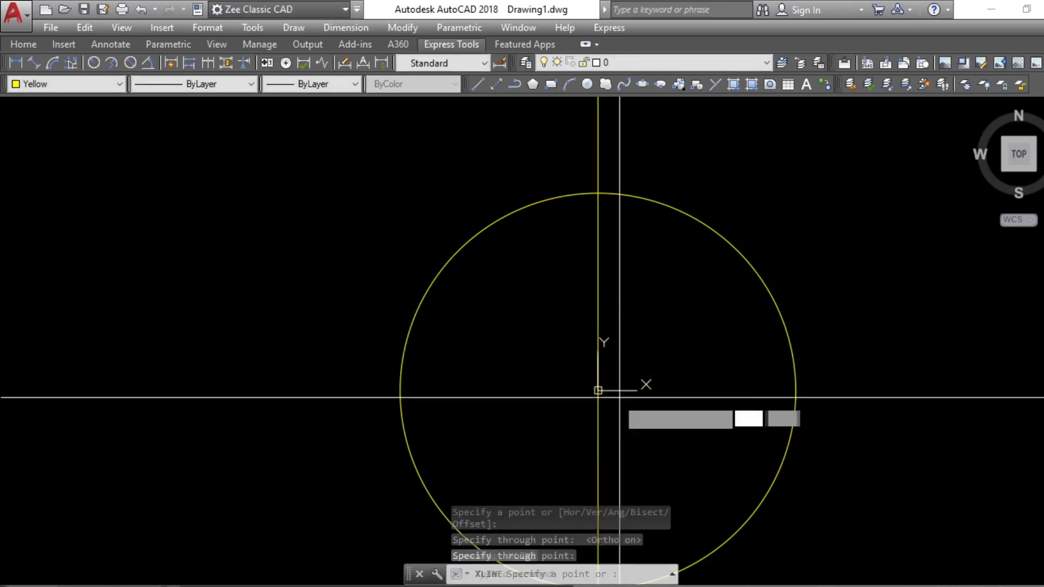
click(597, 391)
click(859, 445)
key(Return)
Change both construction lines to a dark grey index colour.
click(688, 451)
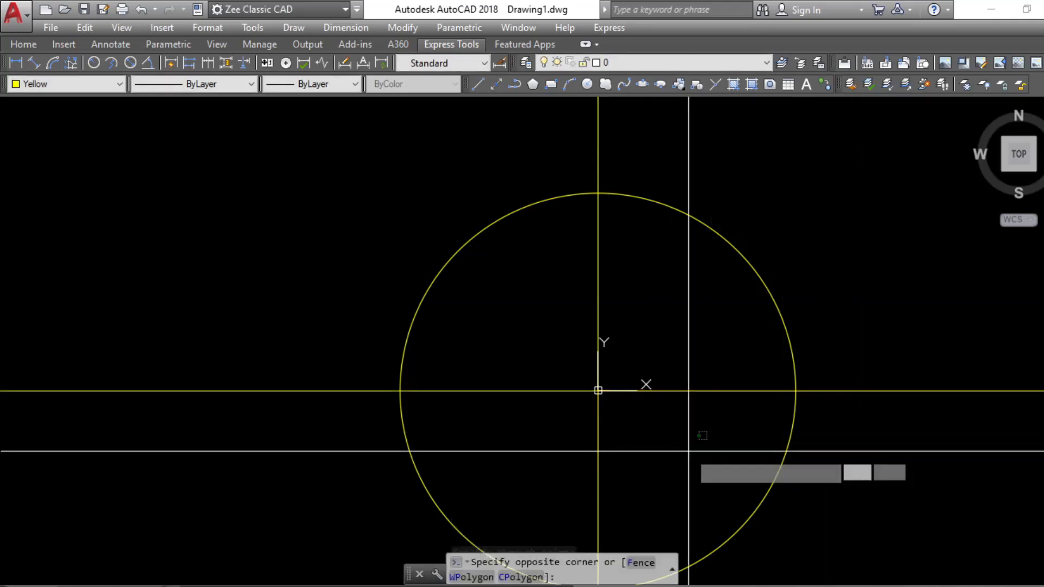
click(547, 337)
click(100, 84)
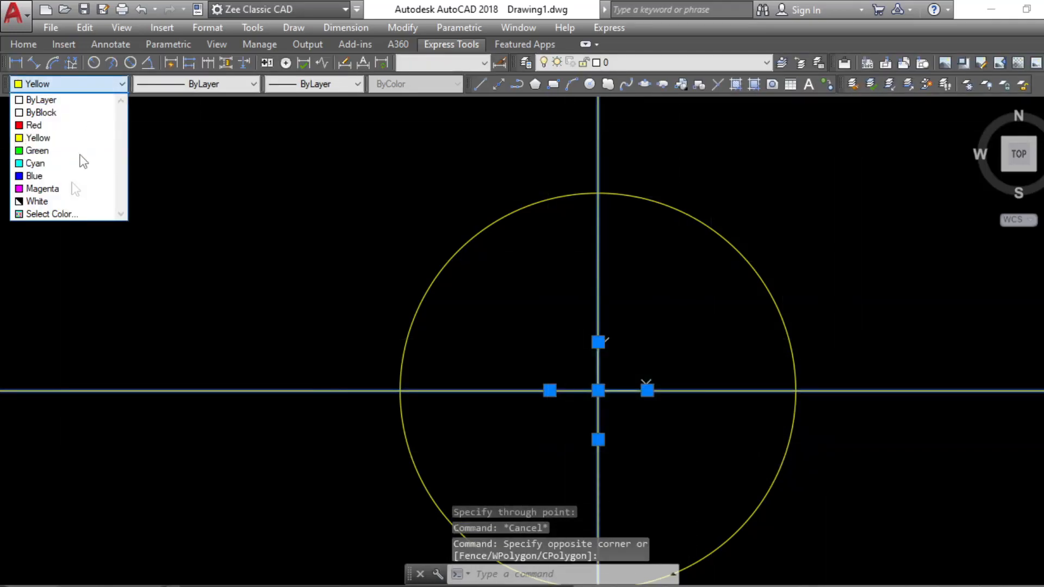
click(55, 214)
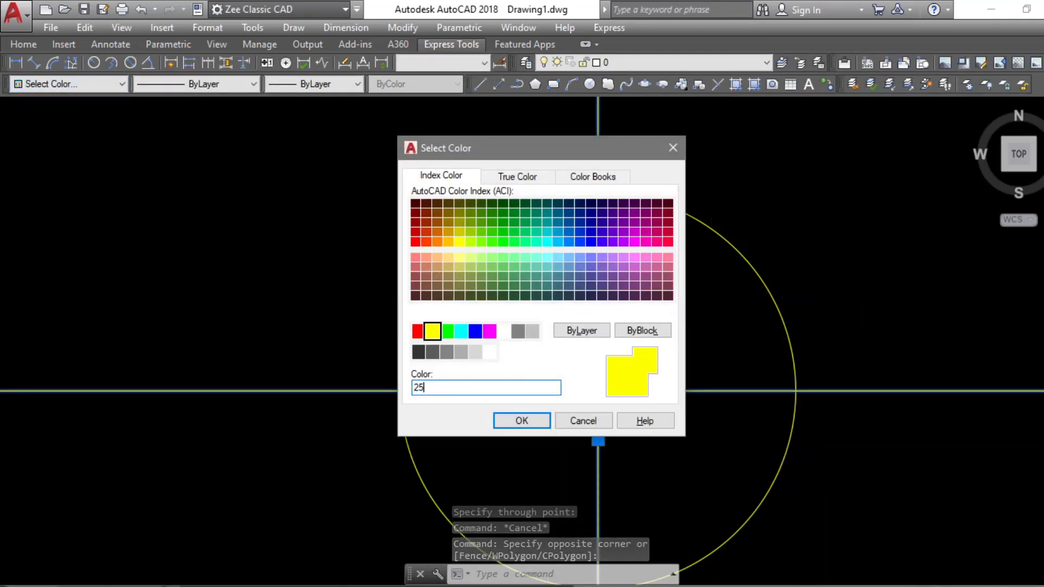
click(539, 422)
scroll(673, 433, down, 3)
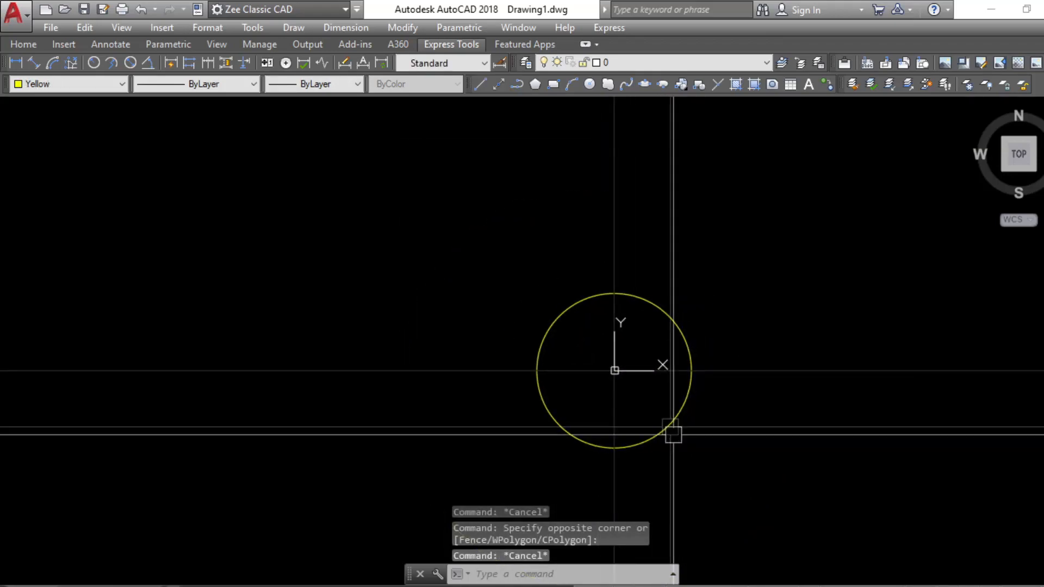
Offset the circle inward four times at a distance of 1 to make concentric circles around the origin.
scroll(676, 391, up, 5)
middle_drag(675, 392, 682, 428)
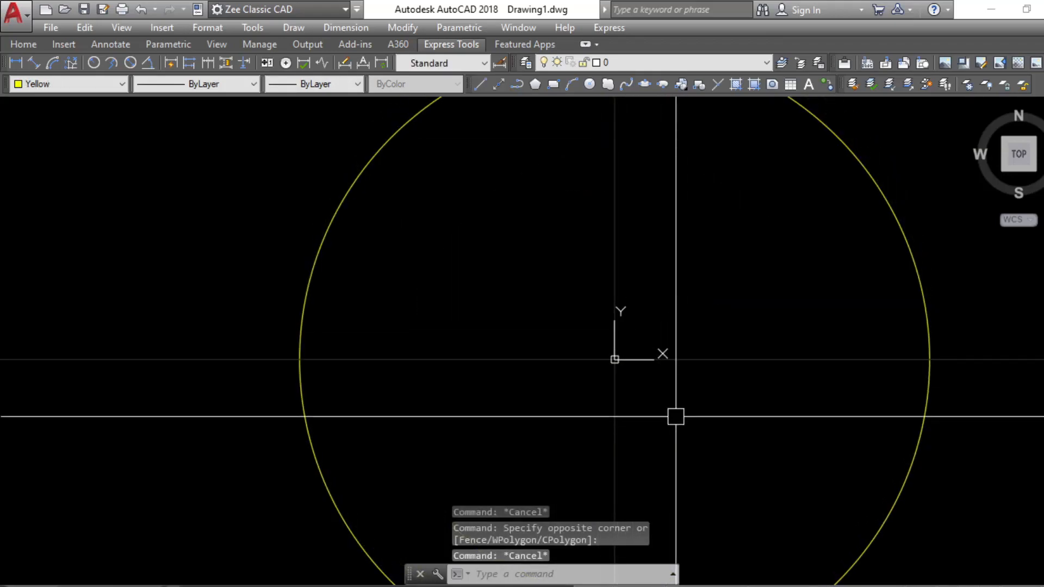
text(o)
key(Return)
text(1)
key(Return)
scroll(675, 417, down, 6)
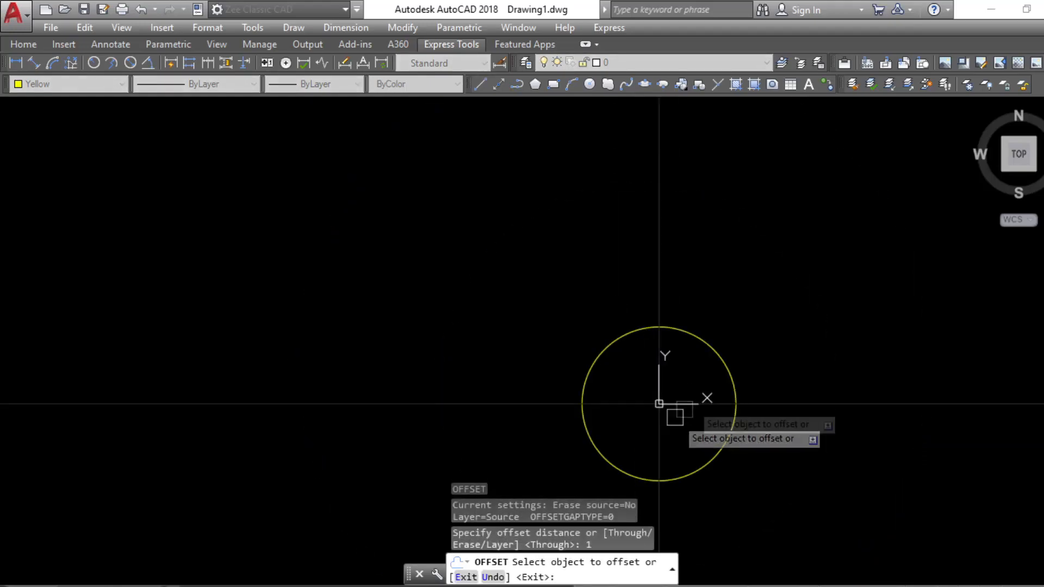
click(718, 351)
click(695, 370)
scroll(695, 362, up, 4)
click(705, 355)
click(666, 397)
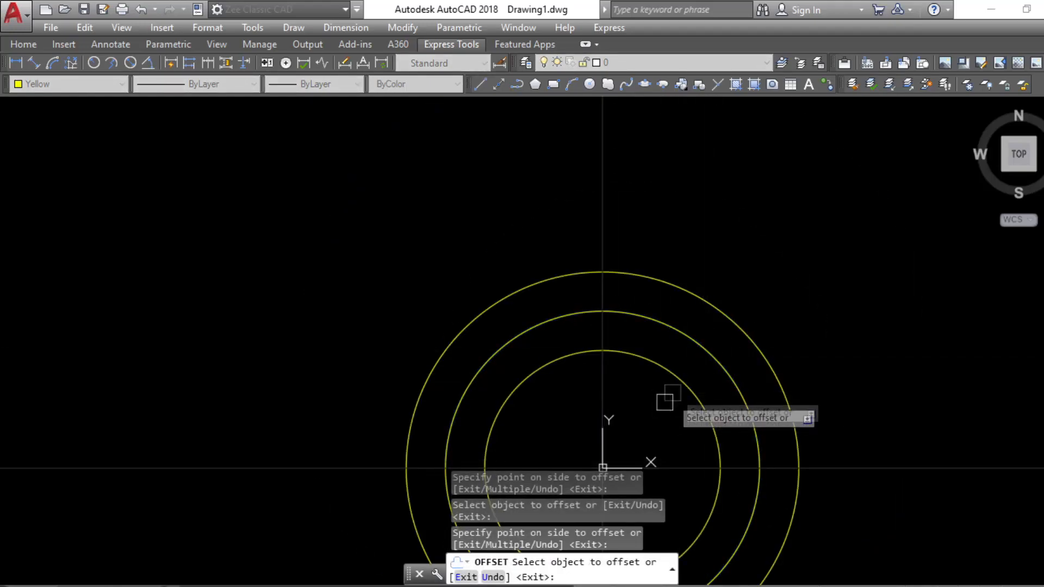
click(679, 379)
click(657, 409)
middle_drag(656, 412, 709, 285)
click(709, 288)
click(671, 357)
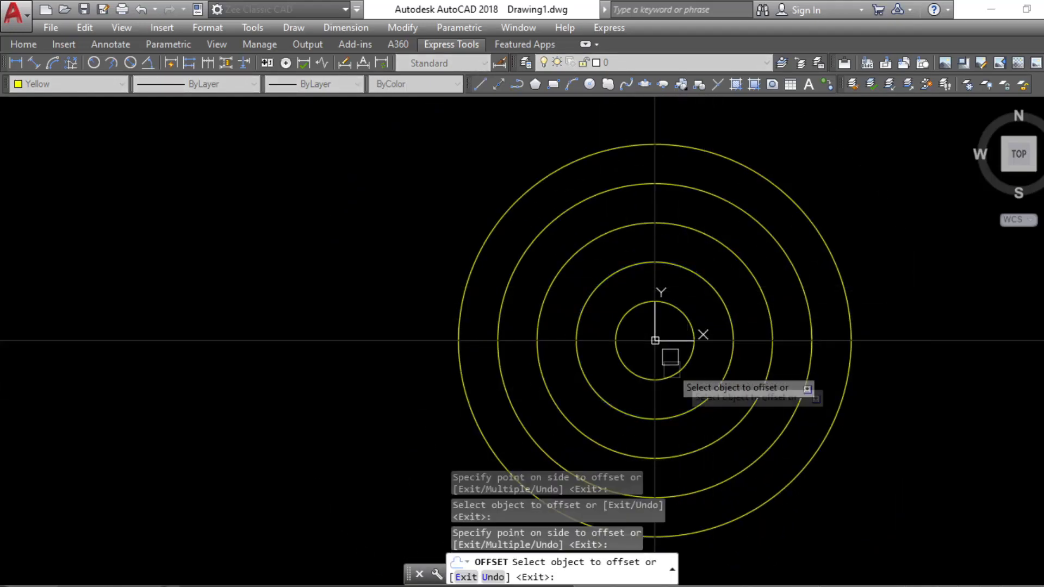
key(Escape)
key(Escape)
key(Escape)
scroll(707, 381, down, 2)
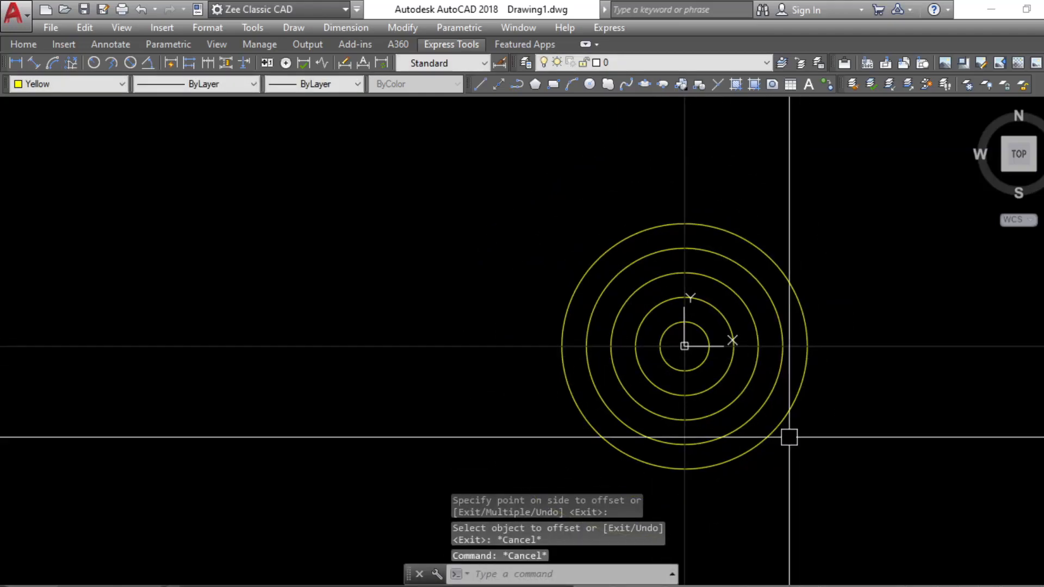
Change the colour of all five concentric circles to Red.
click(820, 298)
scroll(777, 316, up, 4)
click(608, 328)
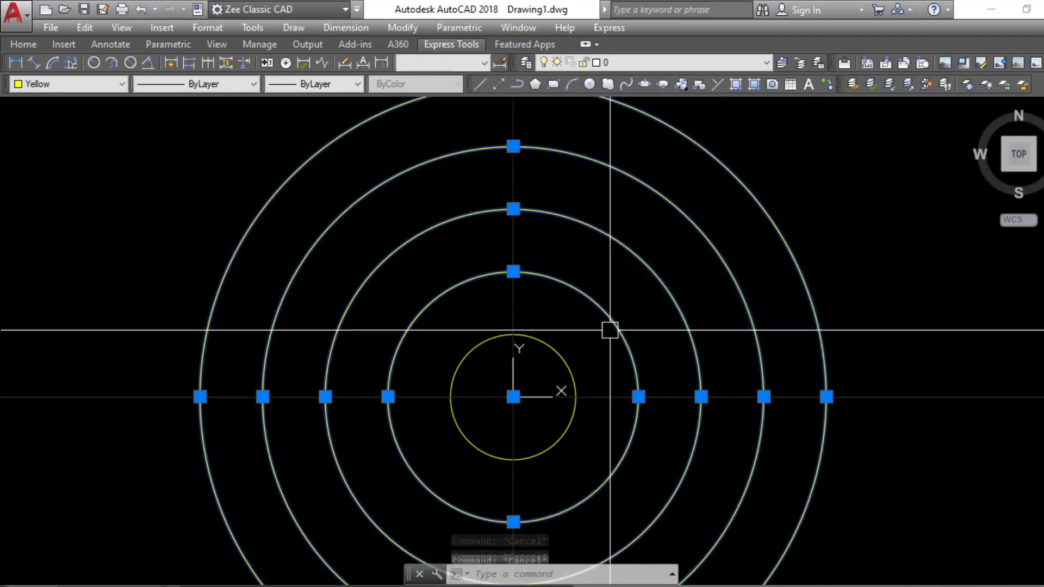
click(559, 350)
click(89, 84)
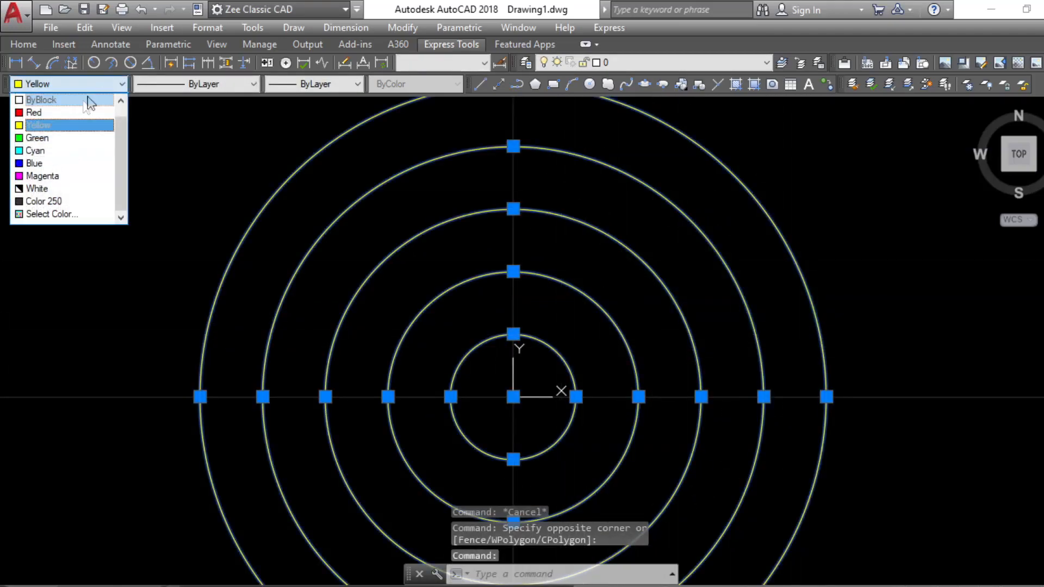
click(66, 112)
key(Escape)
scroll(704, 304, down, 4)
scroll(661, 350, up, 4)
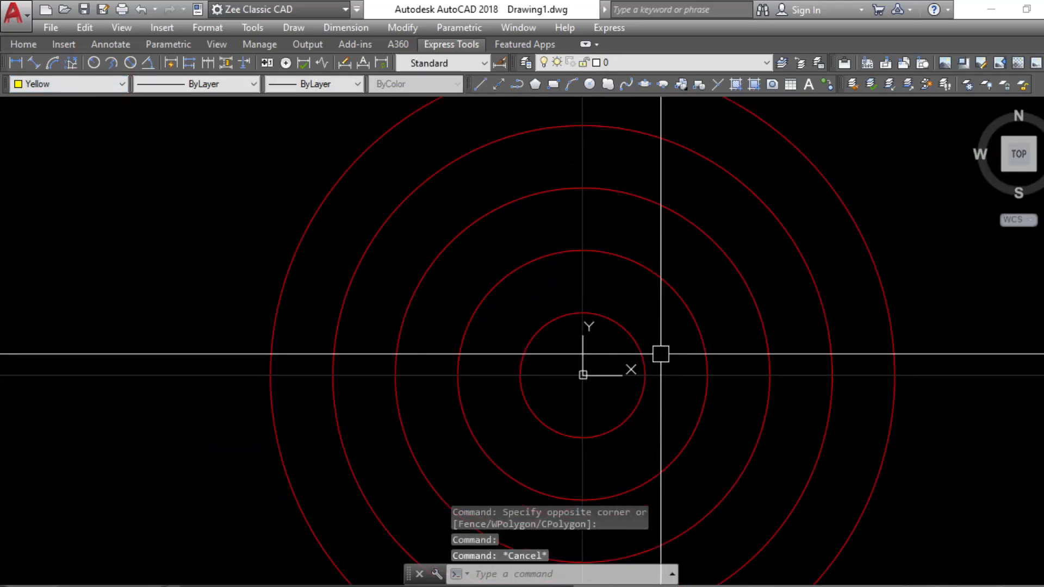
middle_drag(610, 292, 621, 357)
key(Escape)
key(Escape)
text(o)
key(Return)
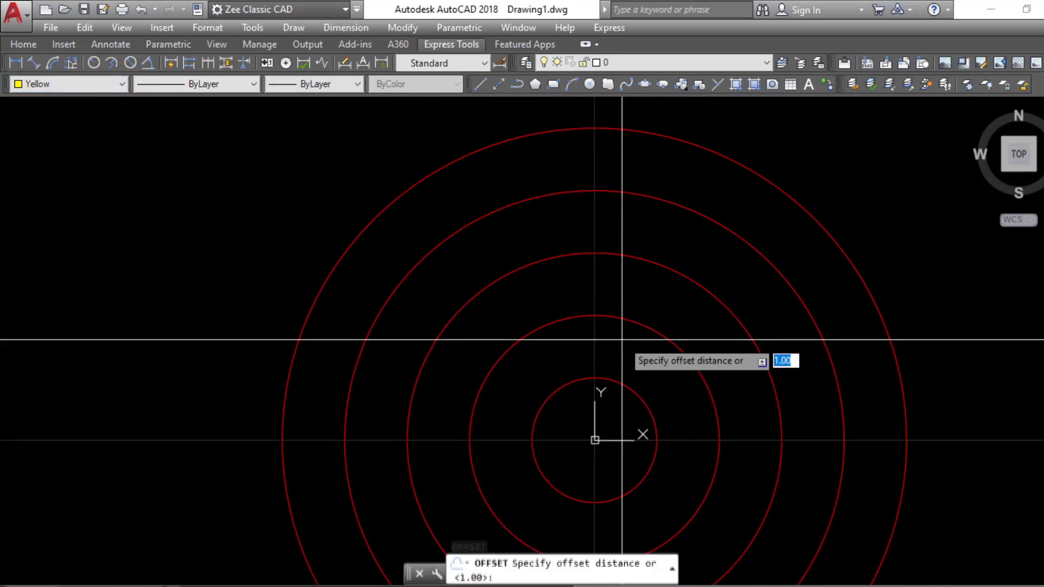
key(Escape)
Draw a vertical polyline from the circles' centre up to the outermost circle's top quadrant.
text(PL)
key(Return)
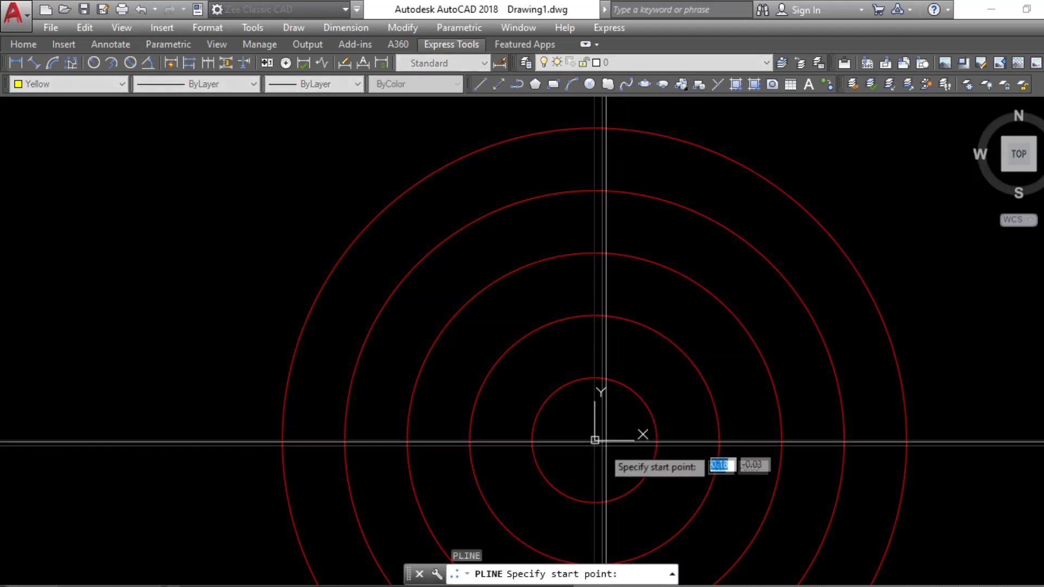
click(595, 439)
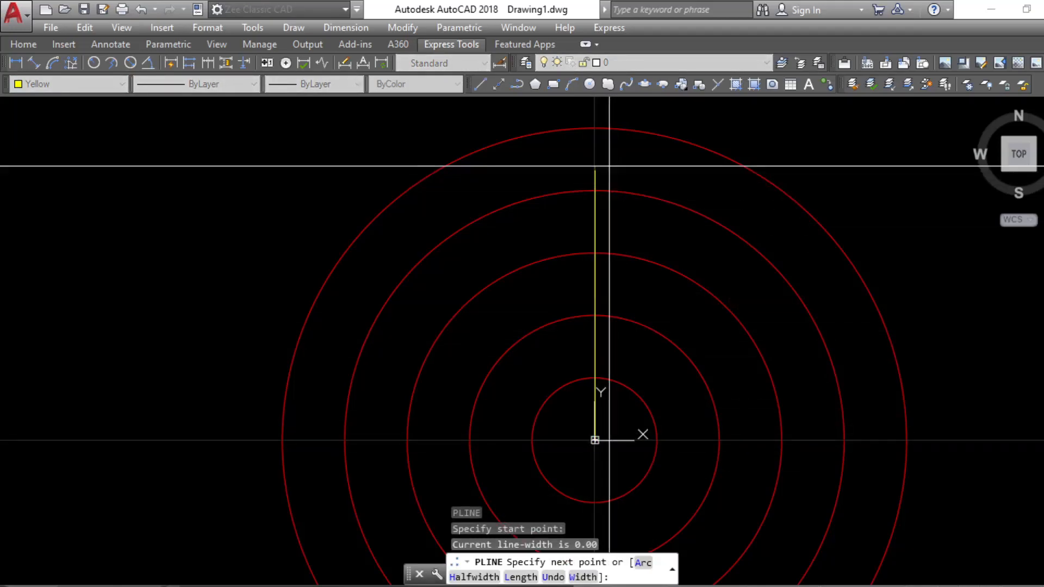
click(595, 129)
key(Escape)
key(Escape)
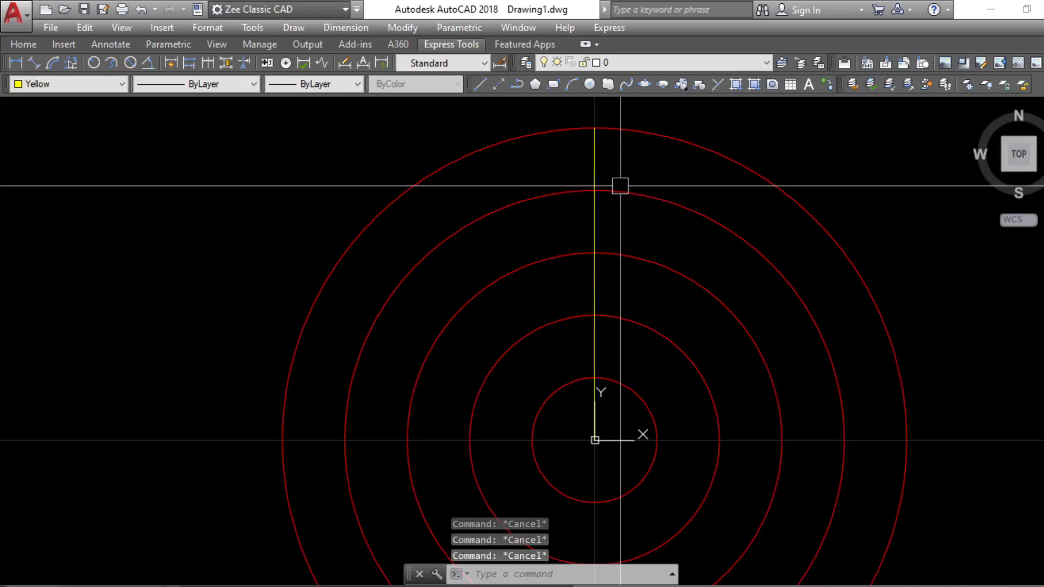
Offset the vertical polyline by 1 to both its left and right sides.
text(O)
key(Return)
text(1)
key(Return)
click(595, 177)
click(547, 175)
click(594, 175)
click(653, 190)
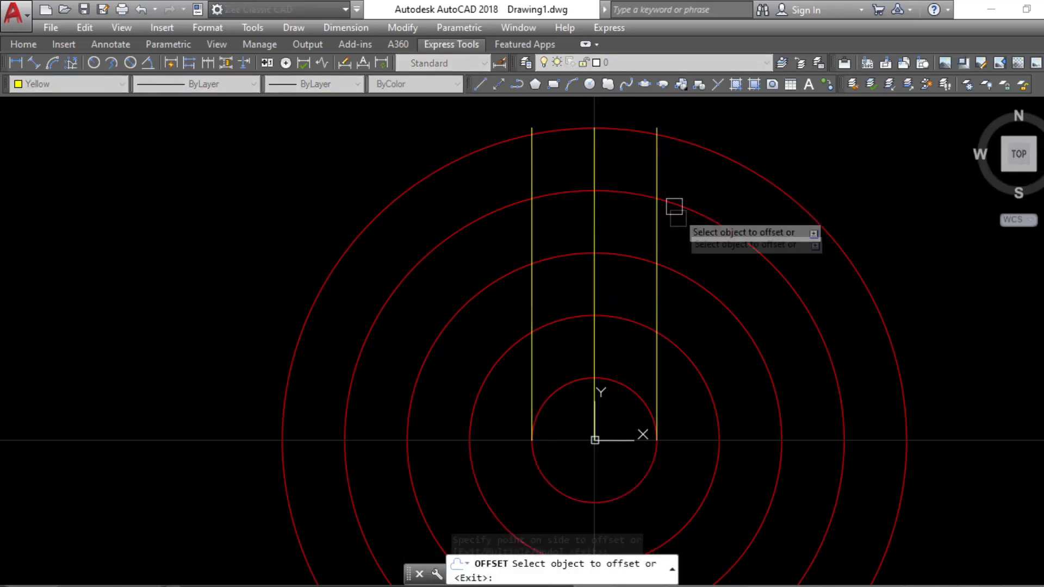
key(Escape)
key(Escape)
Draw a three-point arc from the circles' centre through the left offset line's midpoint to the outermost circle's top quadrant.
middle_drag(604, 357, 606, 306)
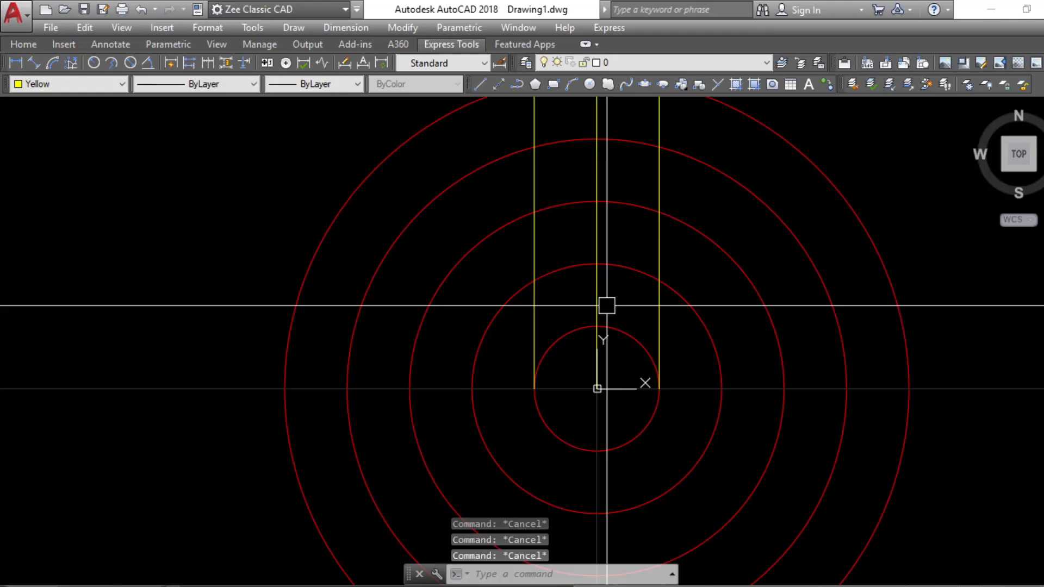
text(A)
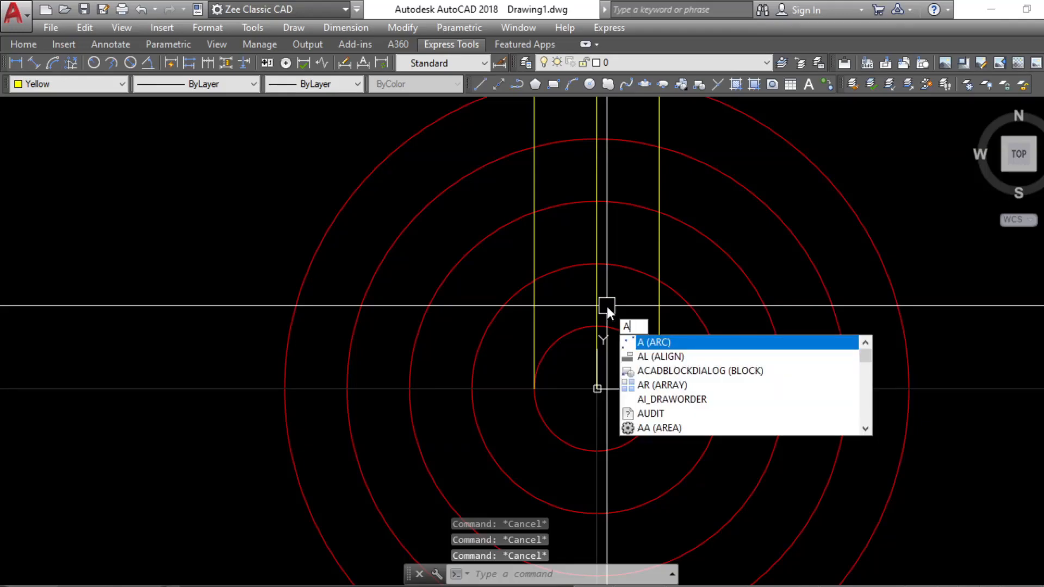
key(Return)
click(597, 388)
scroll(568, 304, down, 4)
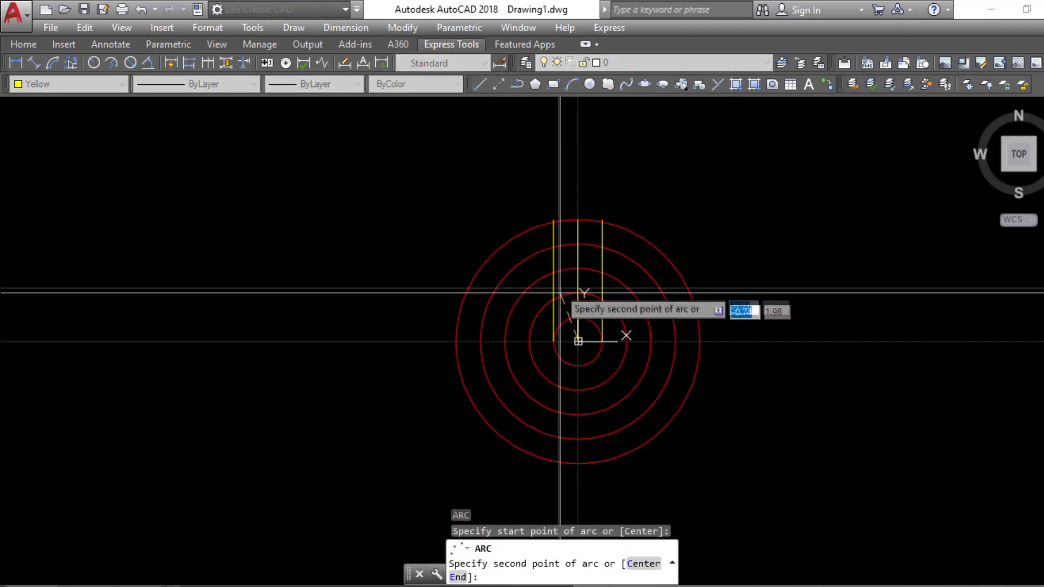
click(554, 282)
click(583, 216)
key(Escape)
key(Escape)
key(Escape)
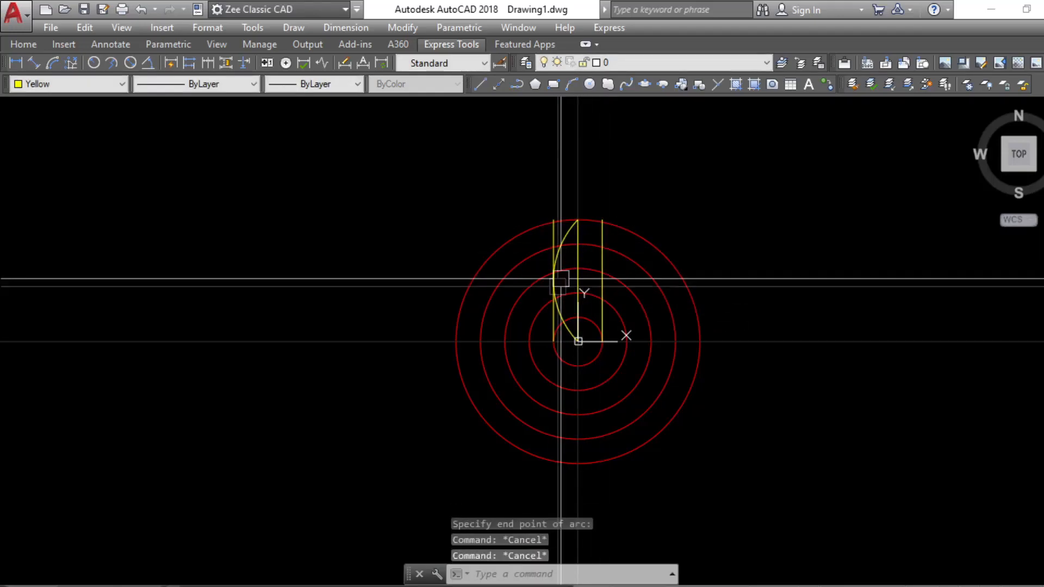
Mirror the arc about the vertical centre line, keeping the source arc, to form a petal.
key(Return)
scroll(566, 361, up, 6)
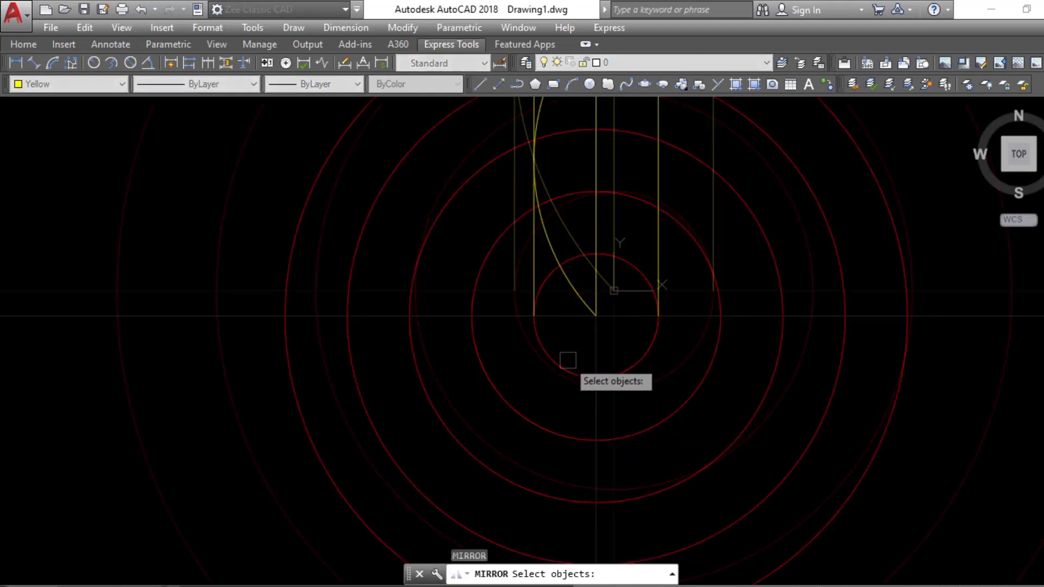
click(612, 288)
key(Return)
click(614, 290)
scroll(613, 325, down, 4)
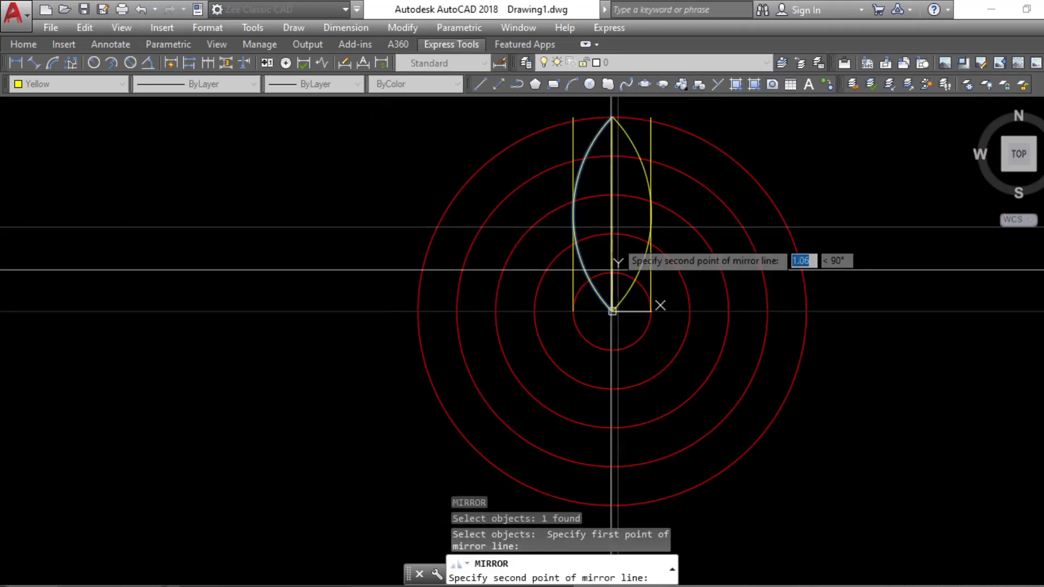
middle_drag(621, 191, 612, 289)
scroll(612, 270, up, 2)
click(616, 224)
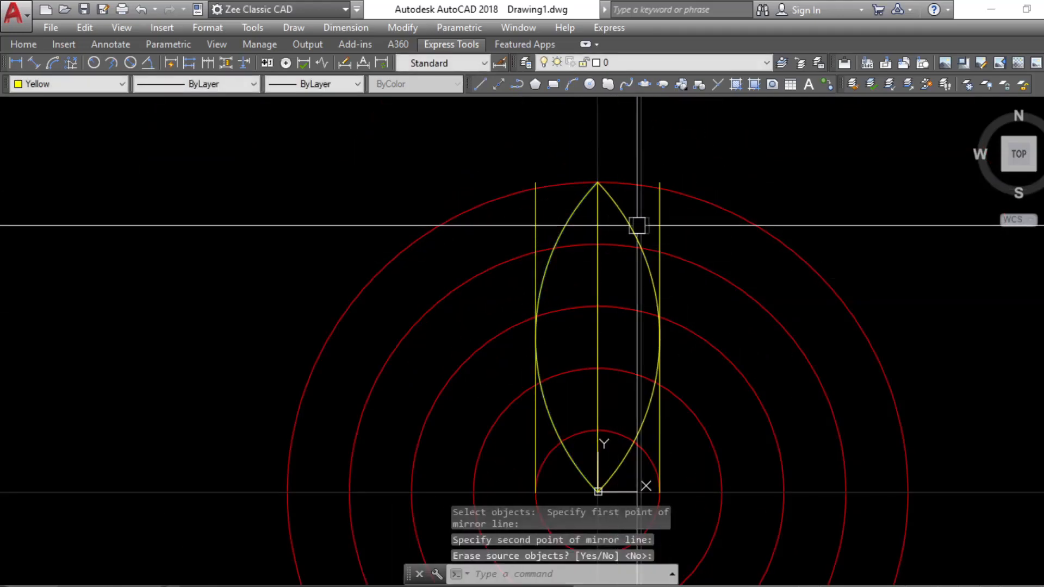
key(Return)
Erase the two offset lines on either side of the petal.
click(660, 215)
text(e)
key(Return)
click(535, 213)
text(e)
key(Return)
key(Escape)
key(Escape)
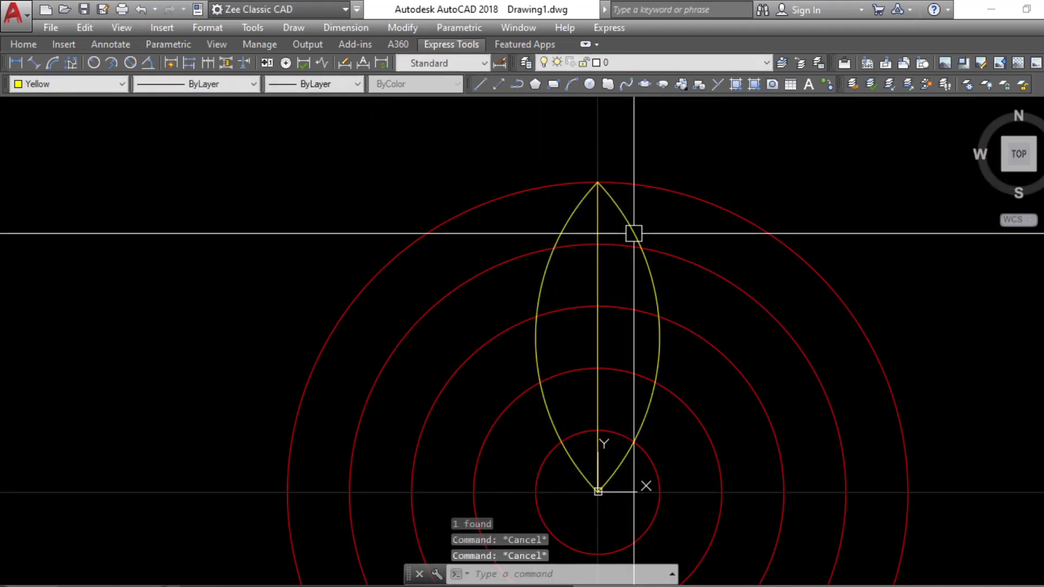
Erase the vertical polyline running through the middle of the petal.
click(598, 267)
text(e)
key(Return)
key(Escape)
click(638, 241)
click(568, 235)
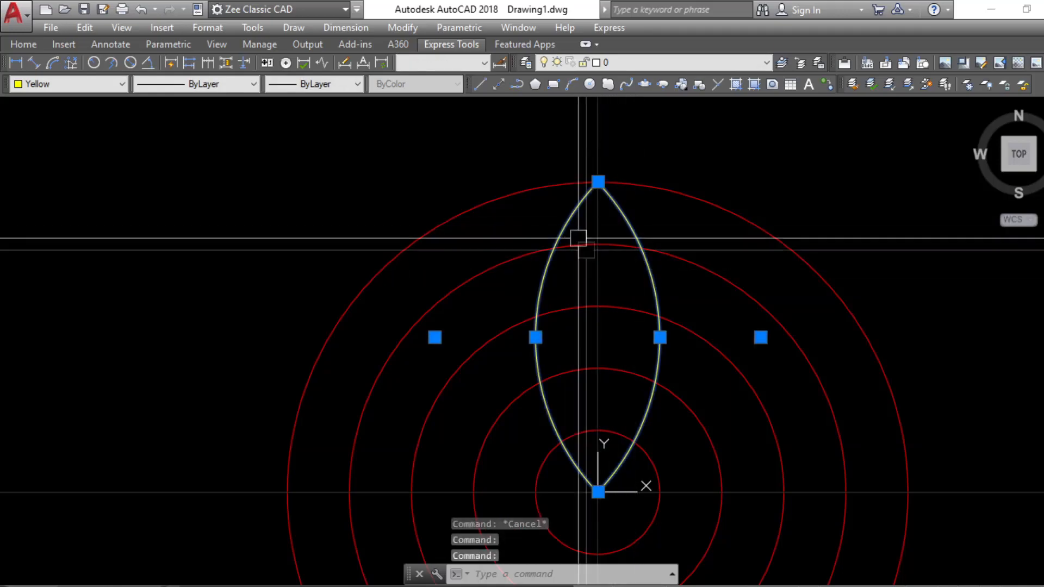
key(Escape)
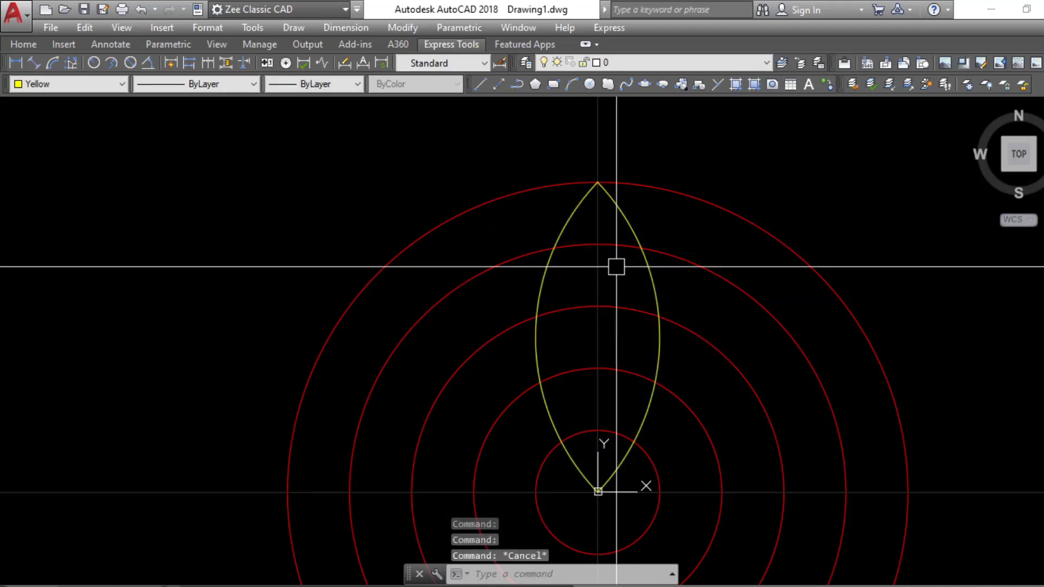
key(Escape)
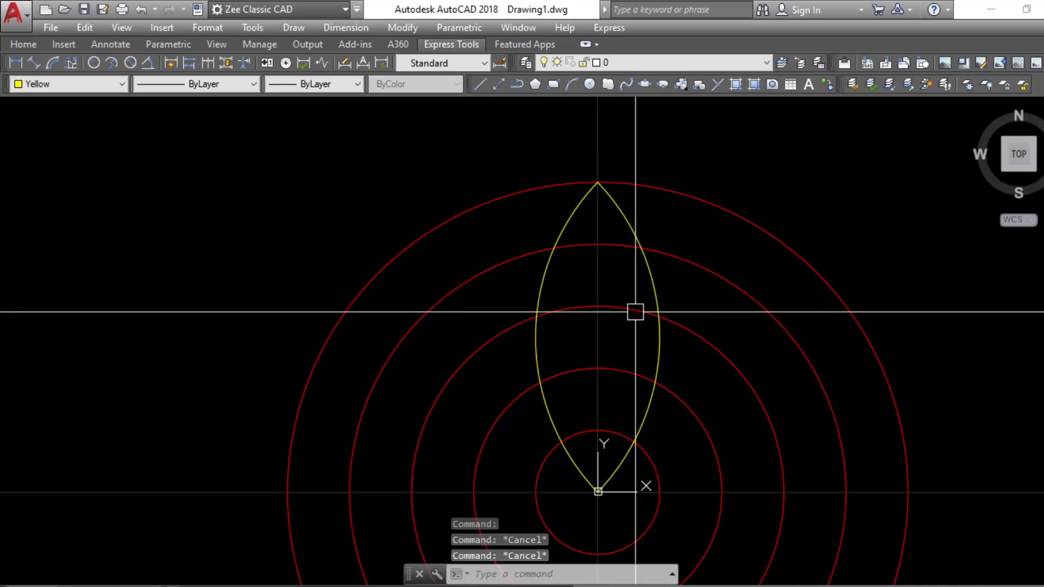
Regenerate the drawing display.
scroll(620, 283, down, 4)
key(Escape)
click(609, 207)
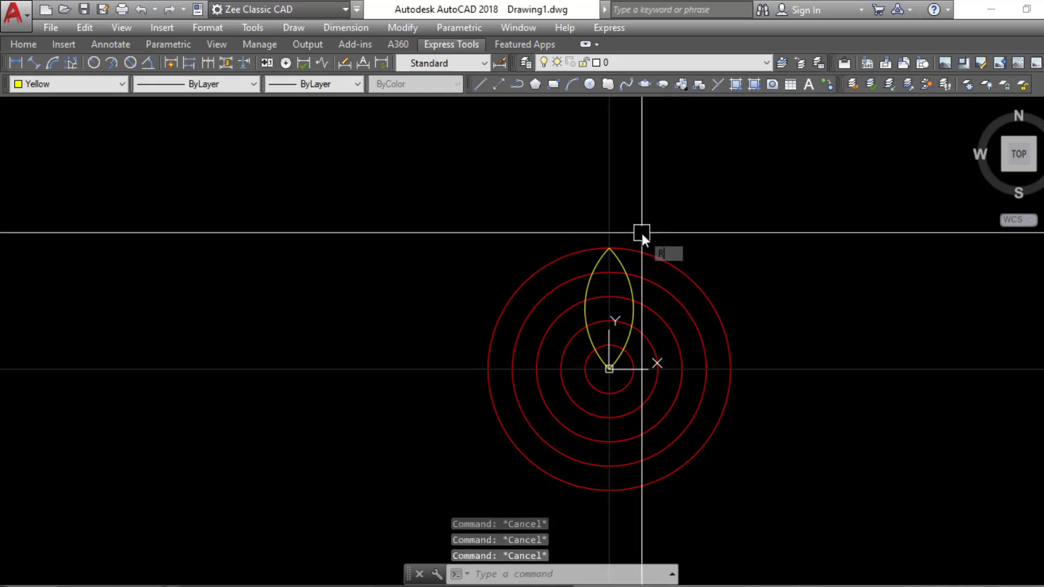
key(Escape)
scroll(617, 303, up, 2)
key(Escape)
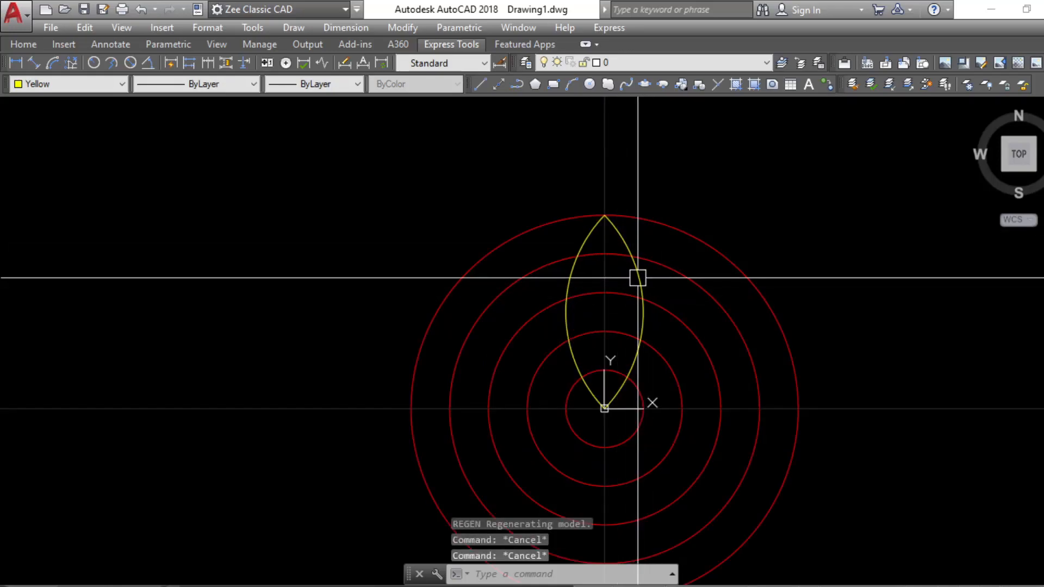
Create a polar array of the petal's two arcs around the circles' common centre.
click(638, 278)
click(571, 277)
middle_drag(622, 399, 642, 317)
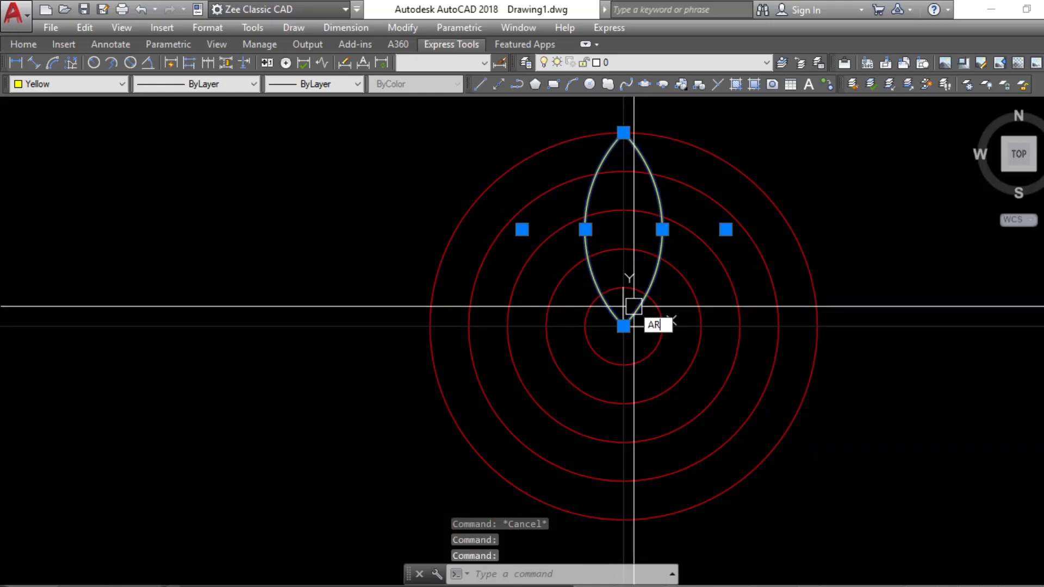
key(Return)
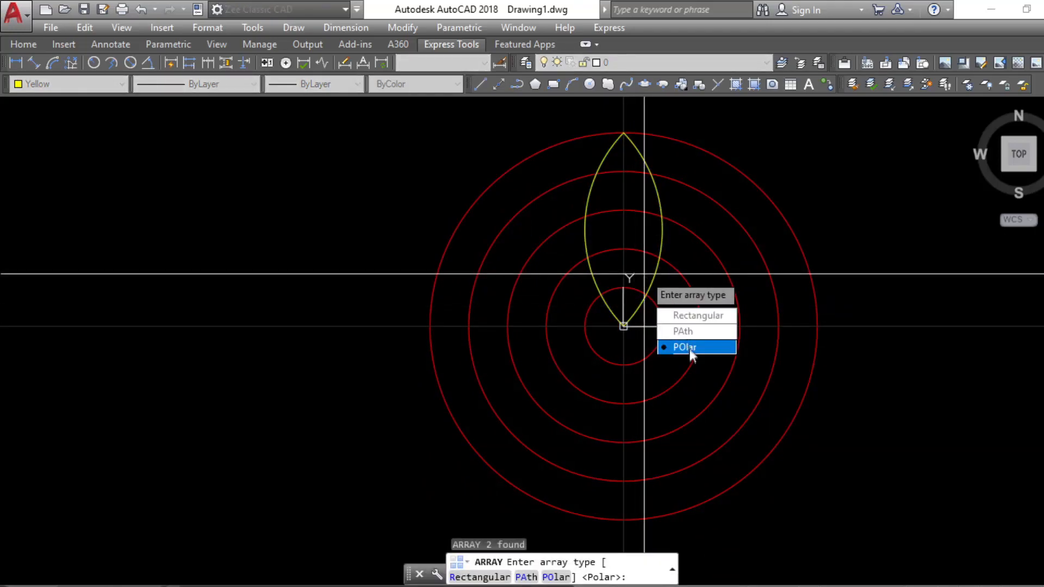
click(689, 348)
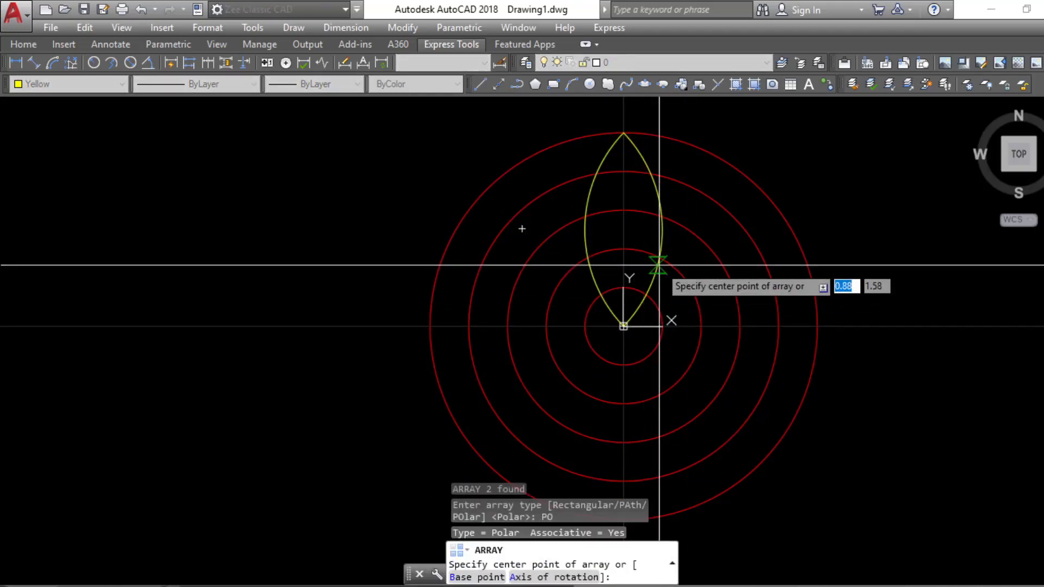
click(624, 326)
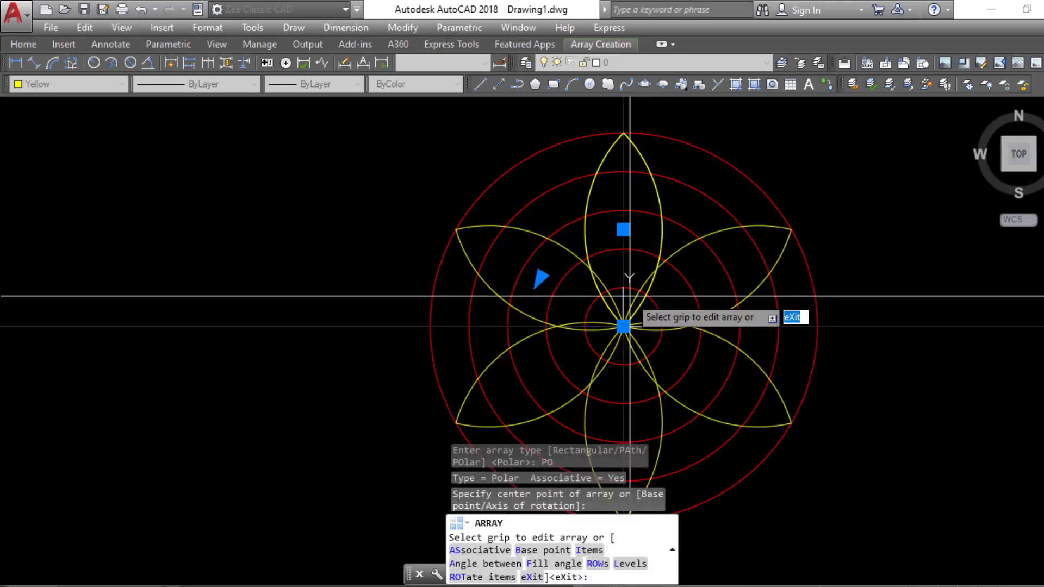
Set the polar array's number of items to 8 and finish the array.
text(I)
key(Return)
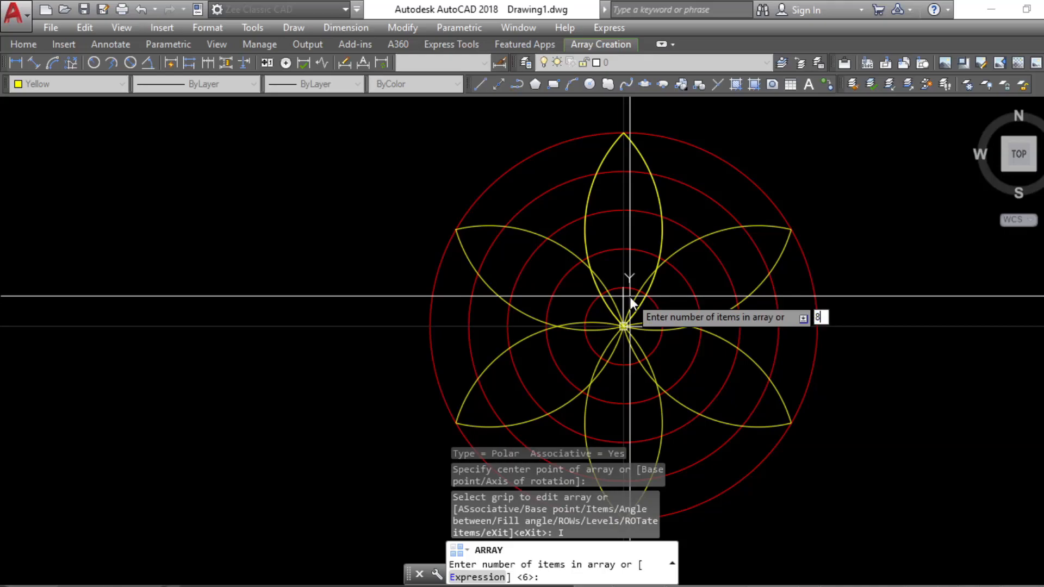
key(Return)
key(Escape)
key(Escape)
key(Escape)
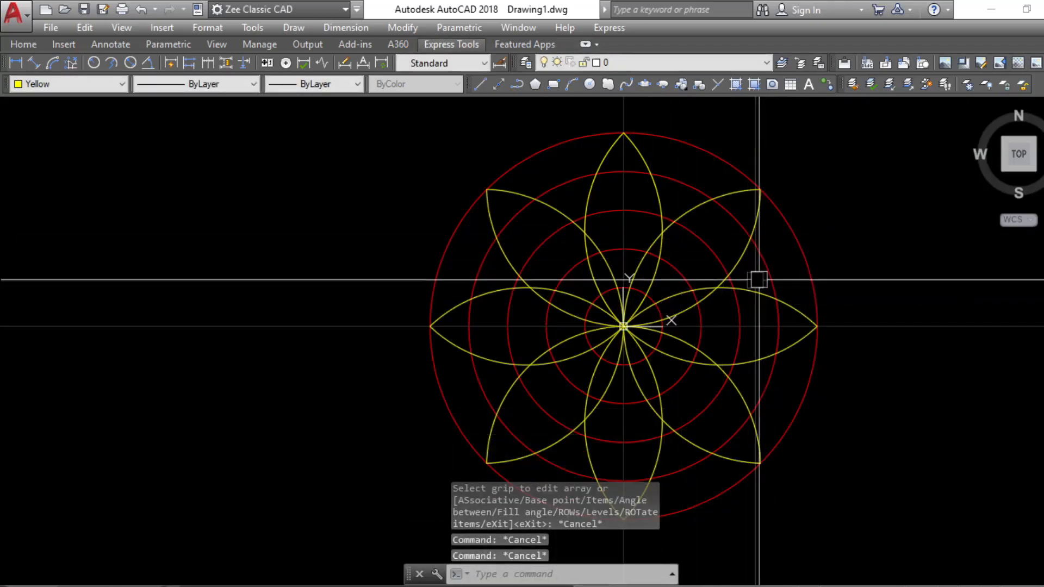
middle_drag(719, 346, 782, 306)
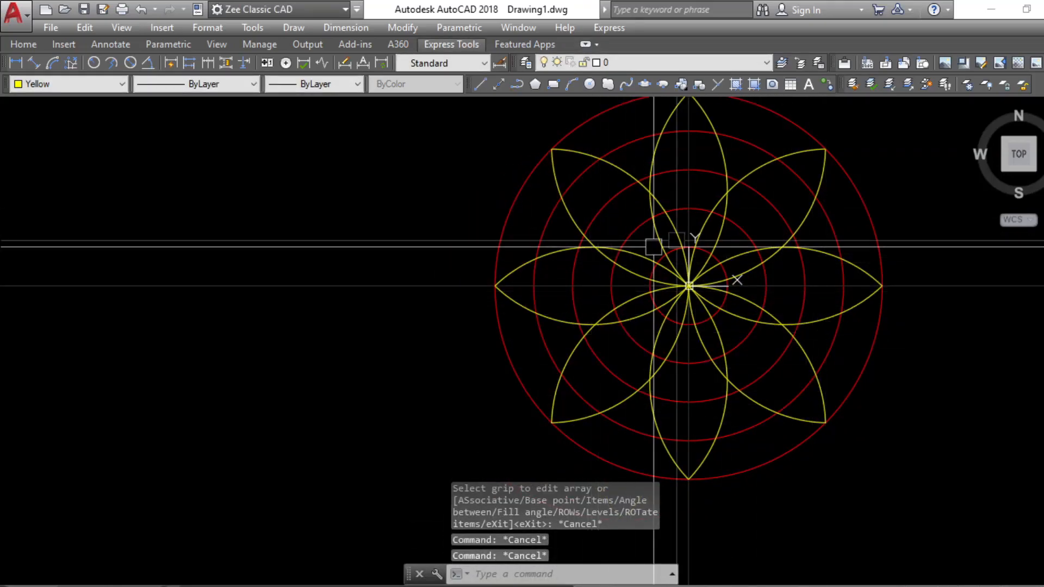
mouse_move(710, 245)
middle_down()
mouse_move(691, 275)
mouse_move(530, 303)
middle_up()
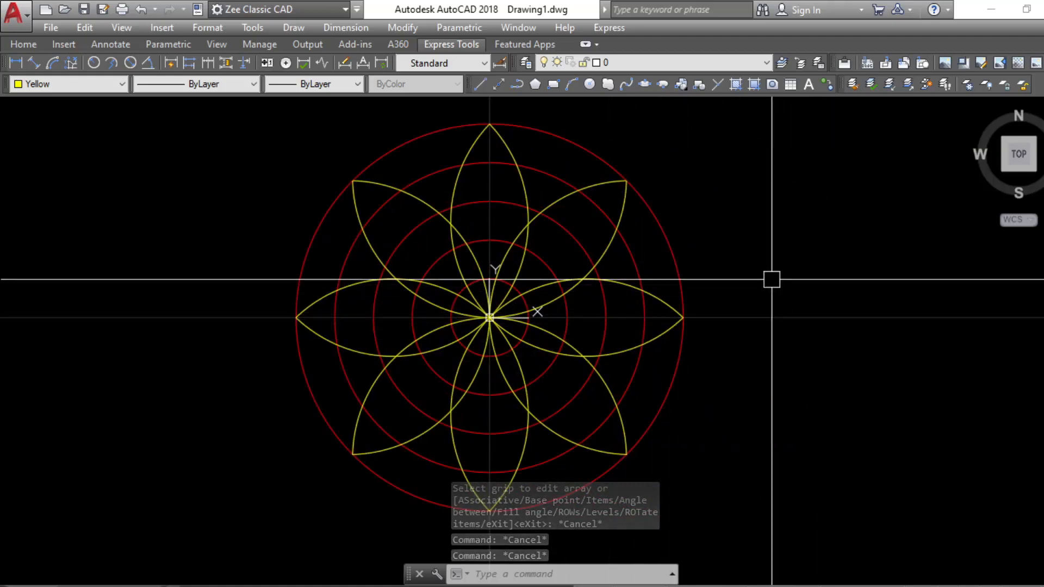
middle_drag(771, 279, 792, 305)
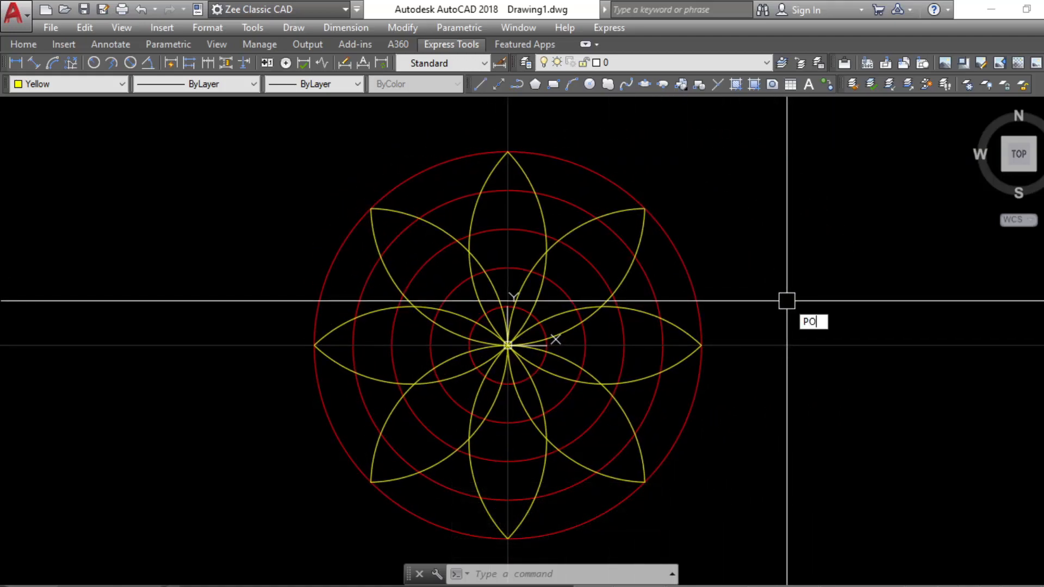
Draw an 8-sided polygon centred on the origin, inscribed in the outermost circle, with its corners on the petal tips.
text(L)
key(Return)
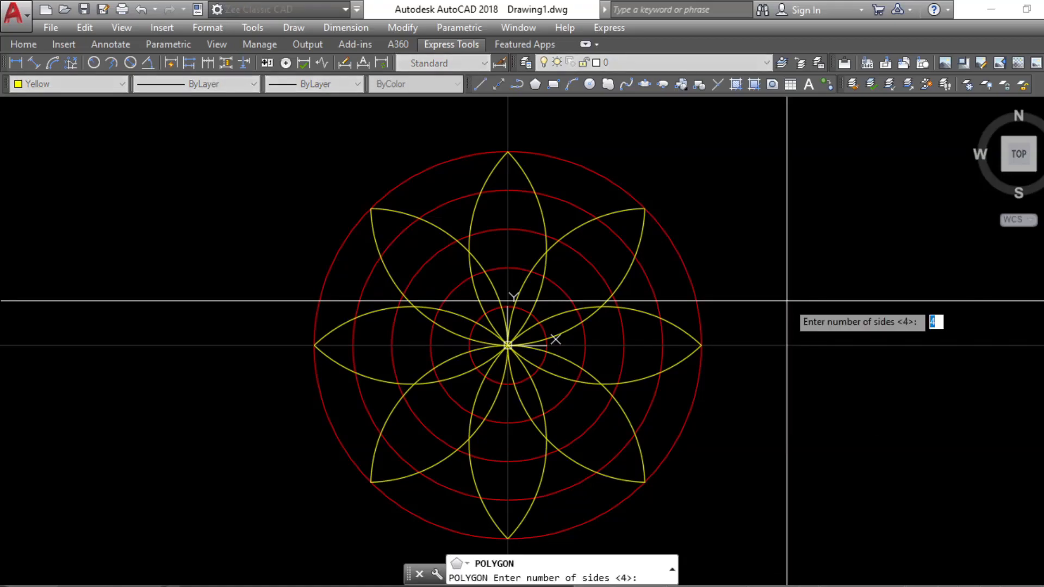
text(8)
key(Return)
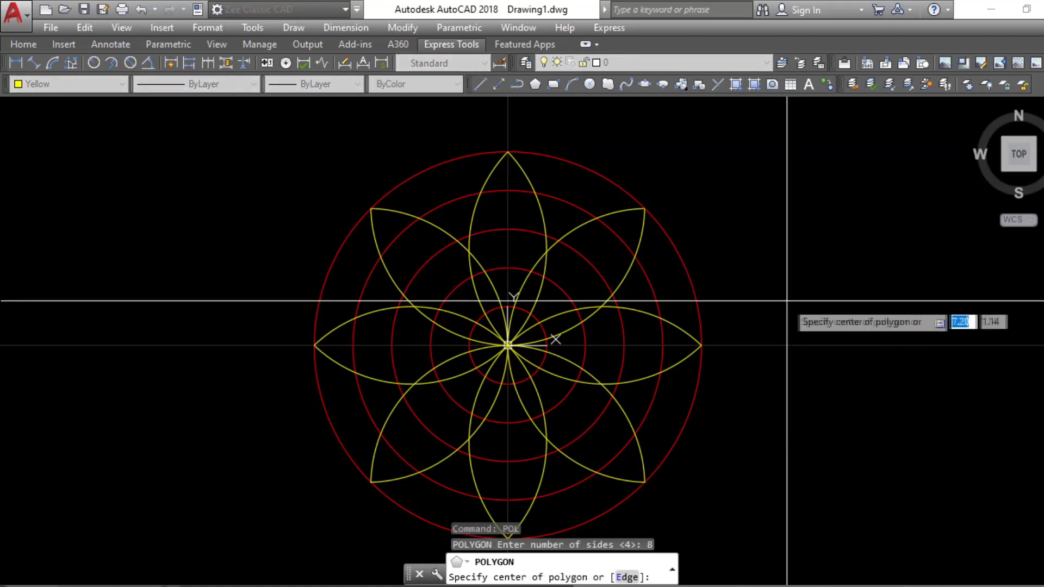
scroll(507, 345, up, 4)
click(496, 338)
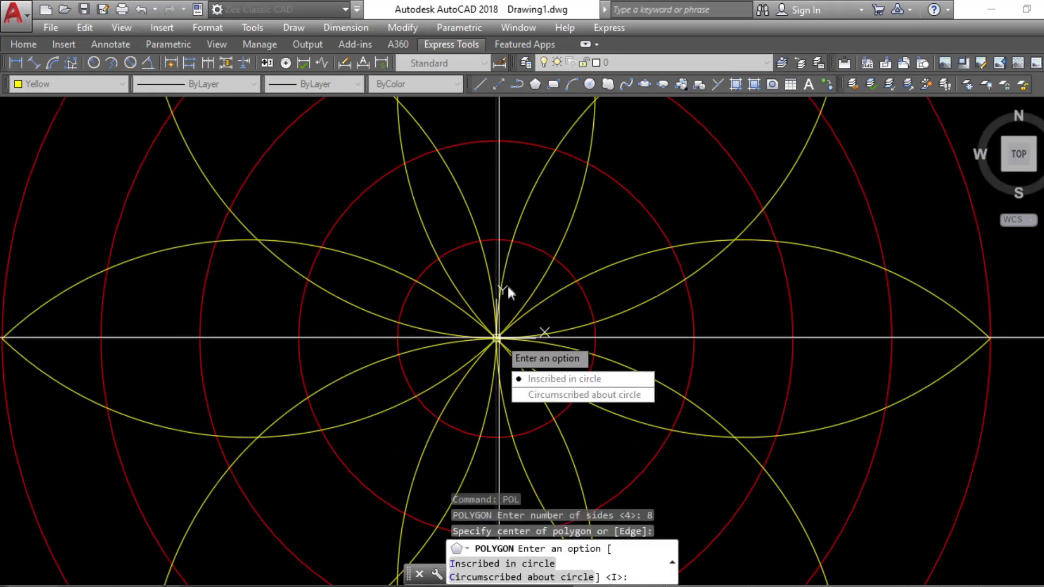
click(556, 381)
scroll(482, 241, down, 4)
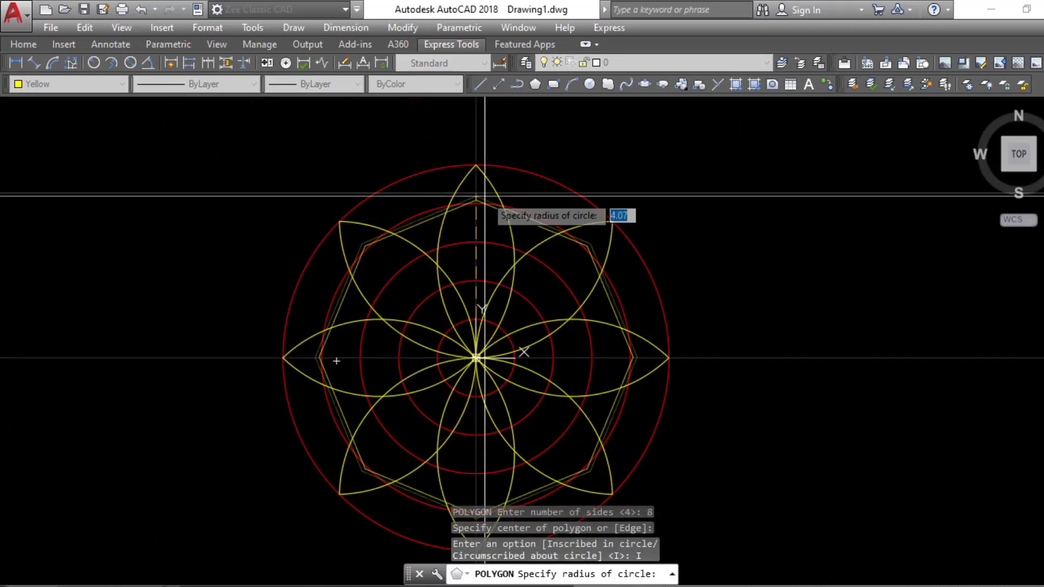
scroll(629, 250, down, 4)
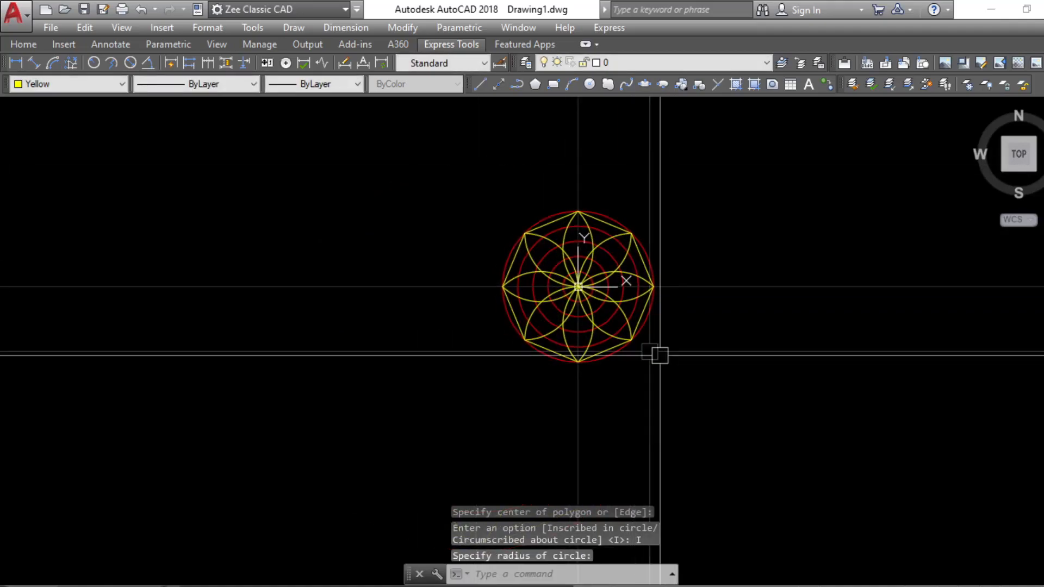
Look over the finished flower pattern and the lettered outline of Figure 1.1.
scroll(659, 354, up, 2)
mouse_move(660, 354)
middle_down()
mouse_move(751, 461)
mouse_move(747, 424)
mouse_move(760, 398)
middle_up()
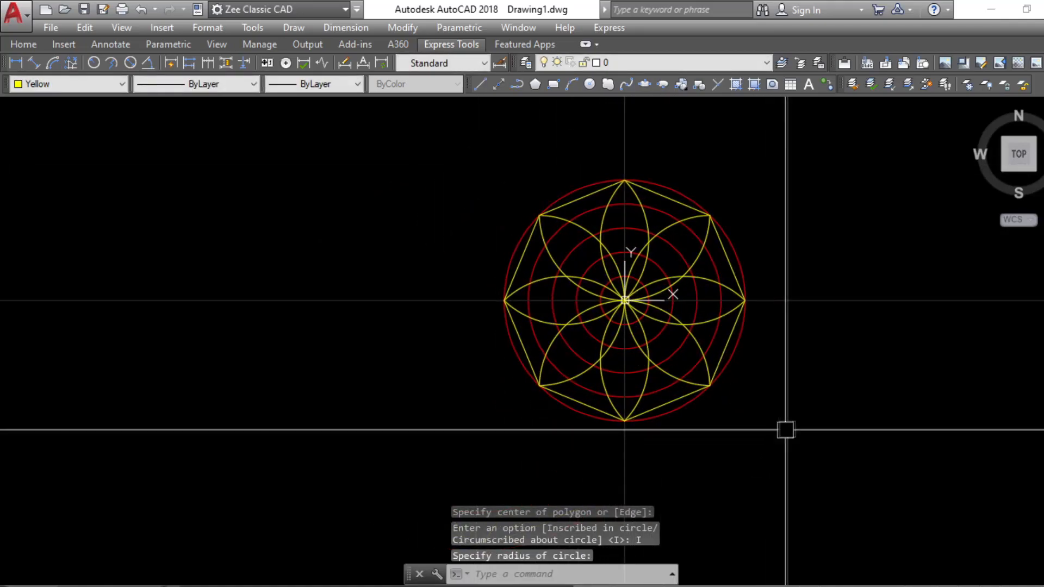
mouse_move(841, 445)
middle_down()
mouse_move(804, 446)
mouse_move(757, 472)
middle_up()
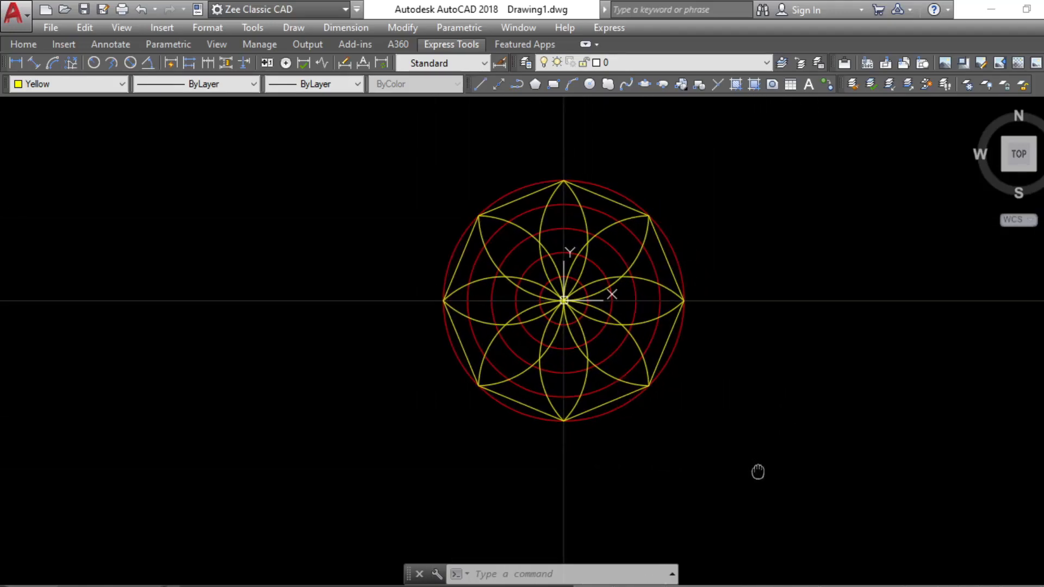
scroll(756, 455, down, 4)
middle_drag(762, 410, 596, 421)
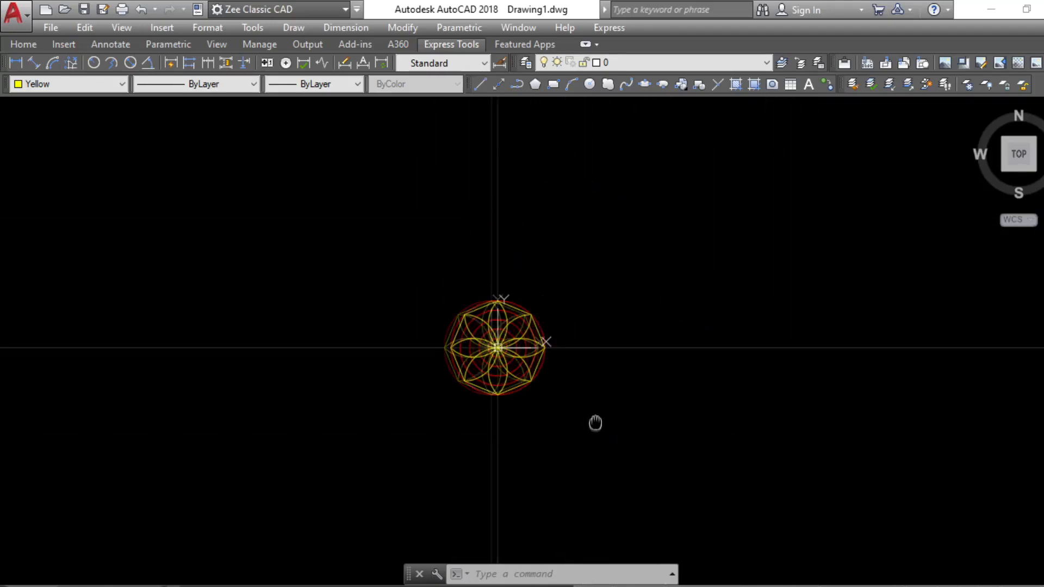
middle_drag(678, 448, 593, 425)
scroll(638, 431, down, 5)
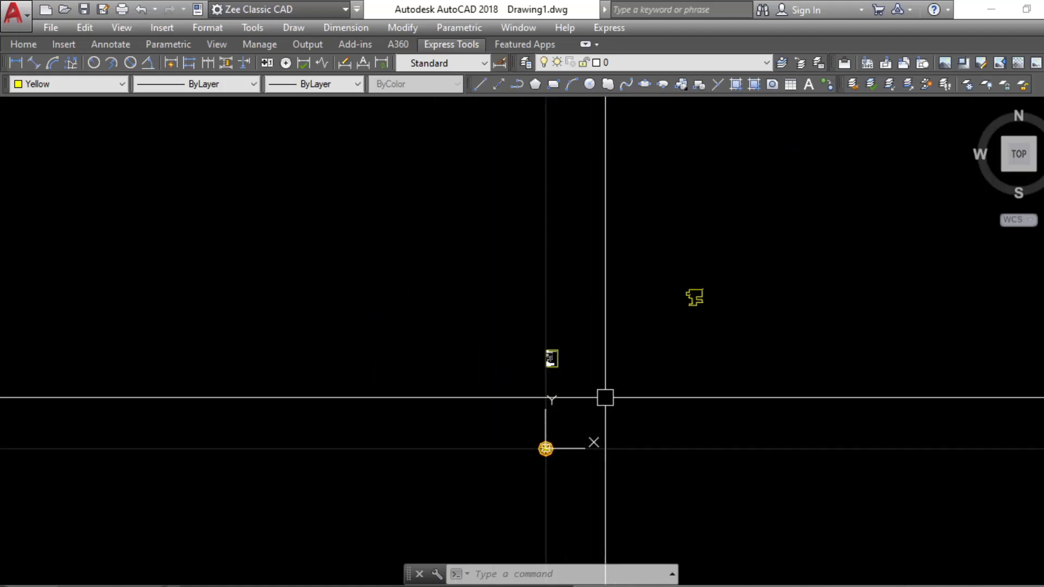
scroll(749, 278, up, 4)
scroll(647, 374, up, 5)
middle_drag(613, 268, 612, 426)
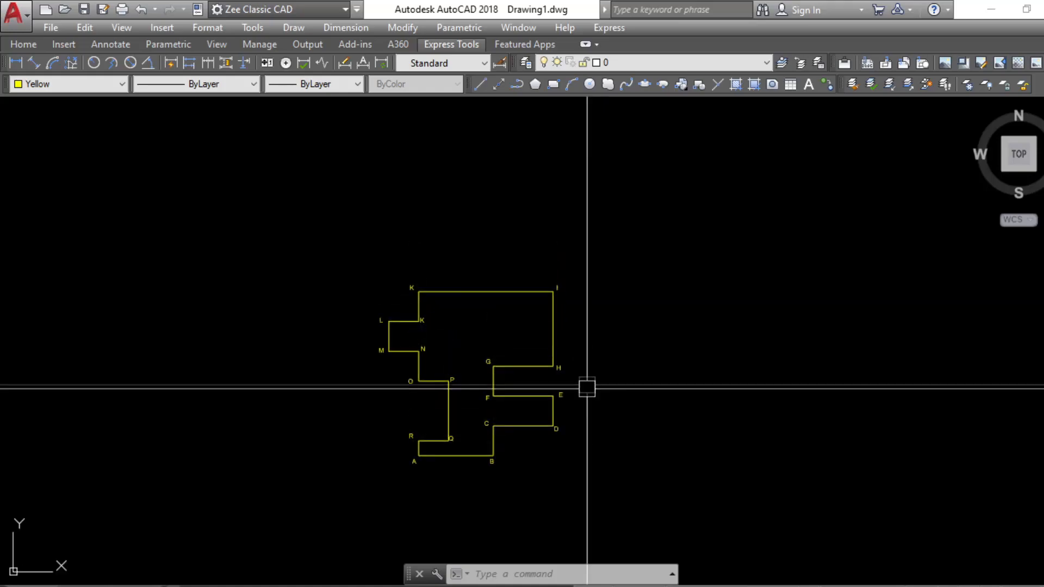
key(Escape)
key(Escape)
key(Escape)
scroll(614, 380, down, 7)
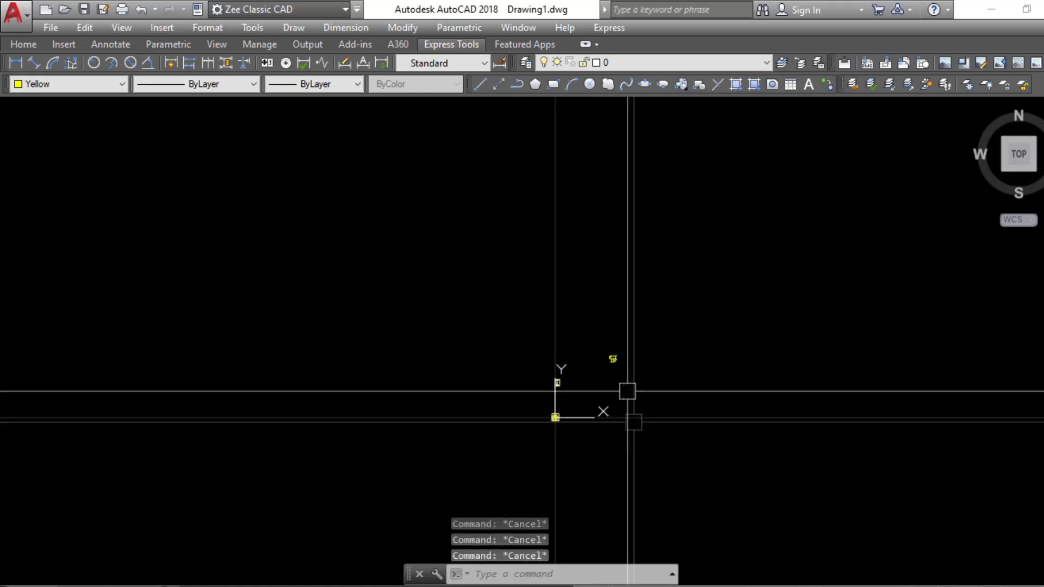
Draw a vertical construction line through corner I of Figure 1.1.
scroll(625, 363, up, 7)
middle_drag(660, 309, 653, 372)
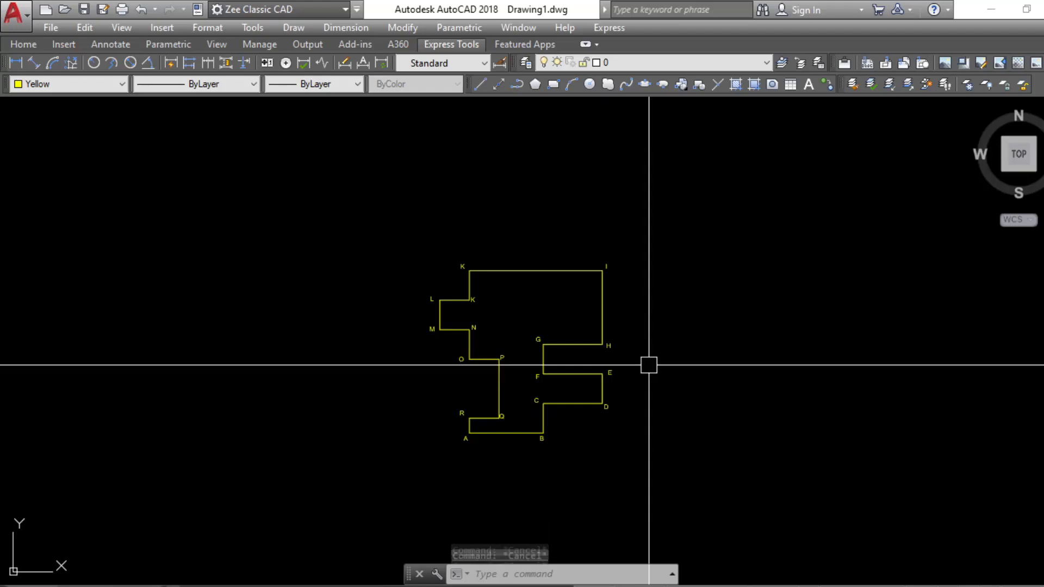
key(Return)
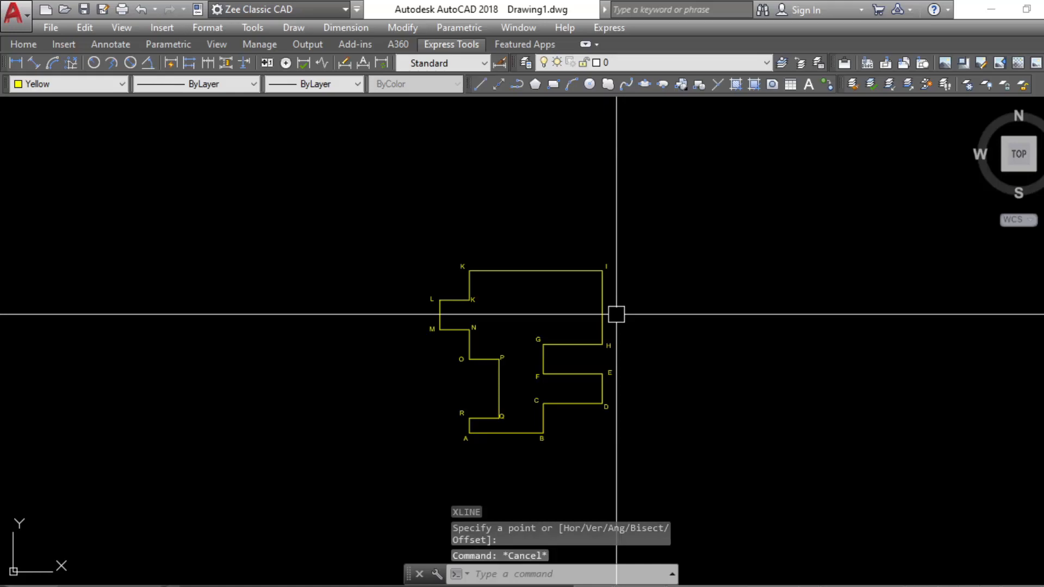
text(XL)
key(Return)
click(602, 271)
click(629, 182)
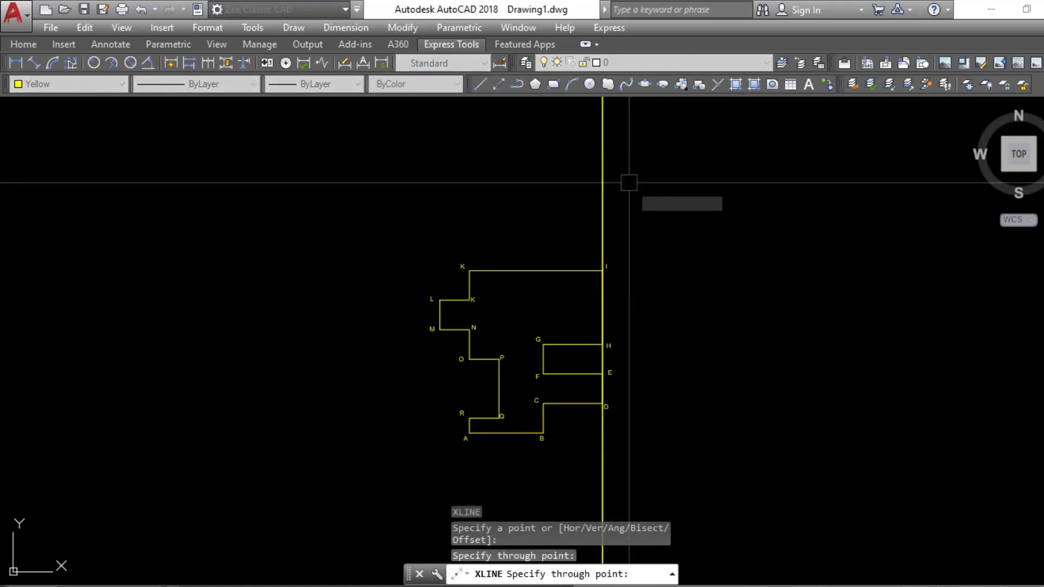
key(Escape)
key(Escape)
Offset the vertical construction line 100 units to the right of Figure 1.1.
text(O)
key(Return)
text(1)
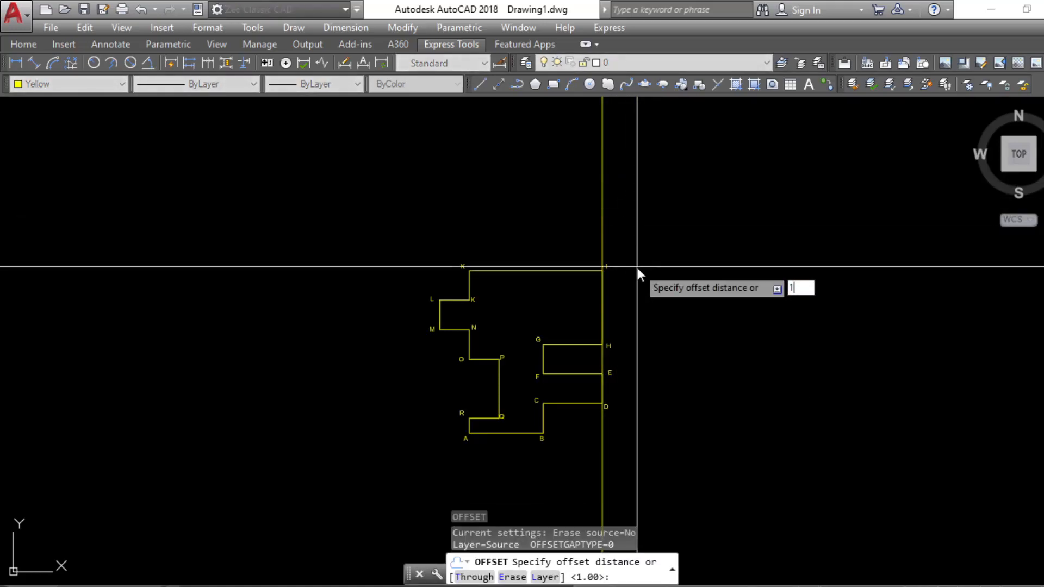
text(00)
key(Return)
click(602, 232)
click(752, 270)
key(Escape)
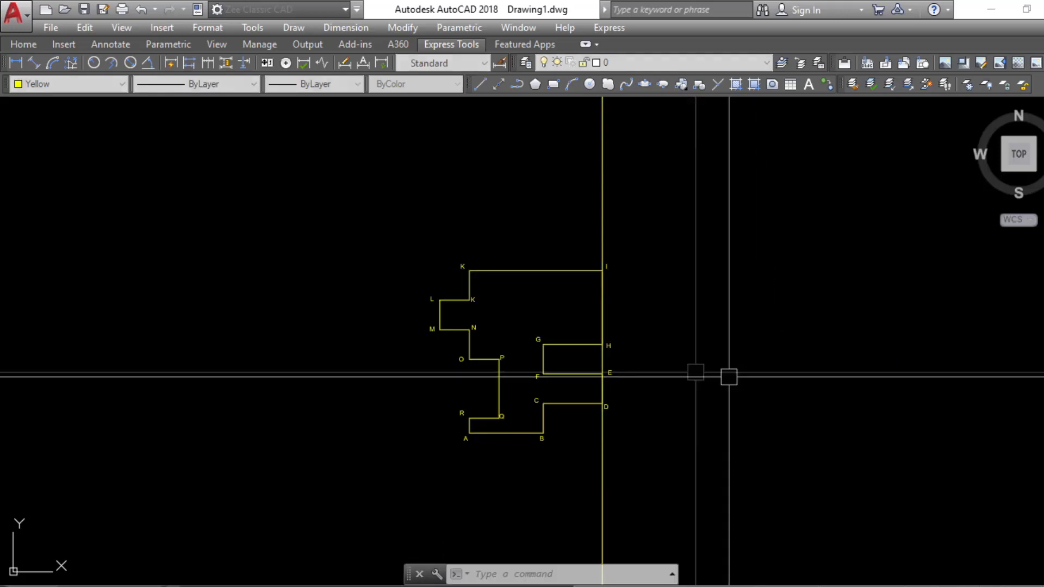
Draw a horizontal construction line through the bottom edge of Figure 1.1, crossing both vertical construction lines.
scroll(880, 386, down, 12)
middle_drag(971, 411, 705, 394)
scroll(690, 359, up, 6)
middle_drag(604, 380, 680, 342)
scroll(597, 378, up, 4)
key(Escape)
middle_drag(299, 411, 405, 417)
key(Escape)
key(Escape)
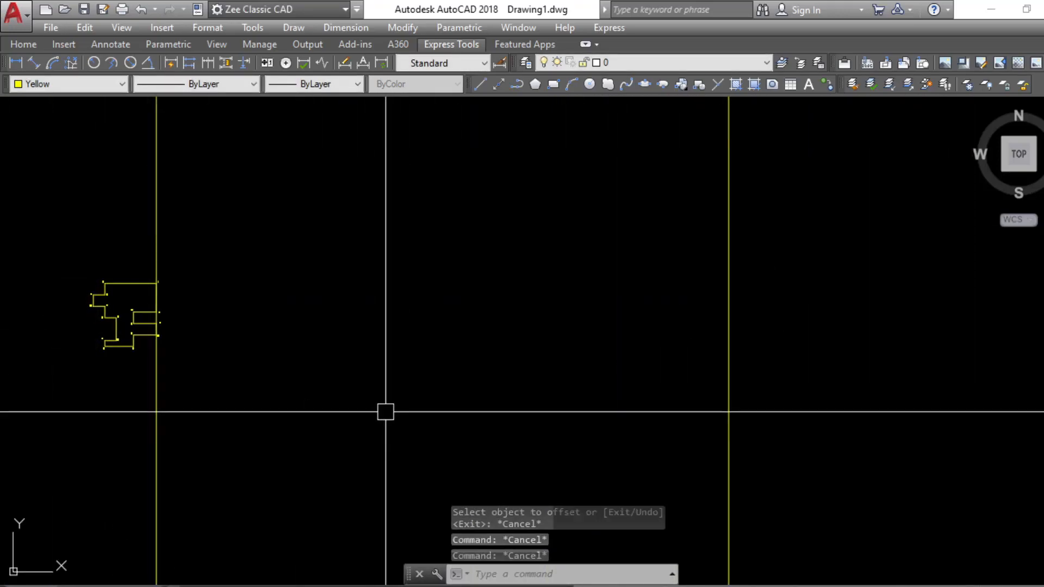
text(xl)
key(Return)
scroll(161, 348, up, 3)
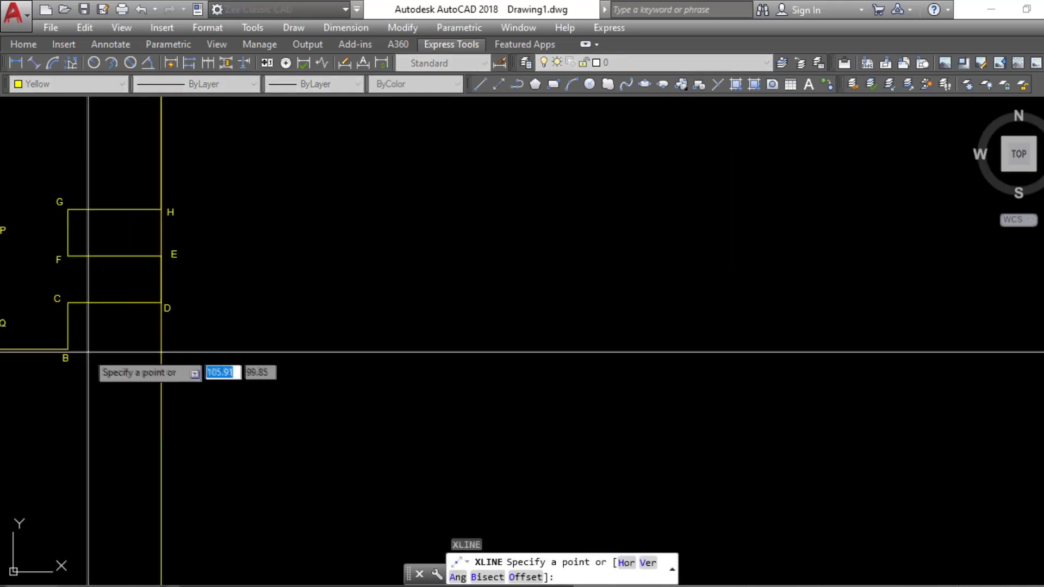
click(483, 407)
key(Return)
scroll(533, 394, down, 10)
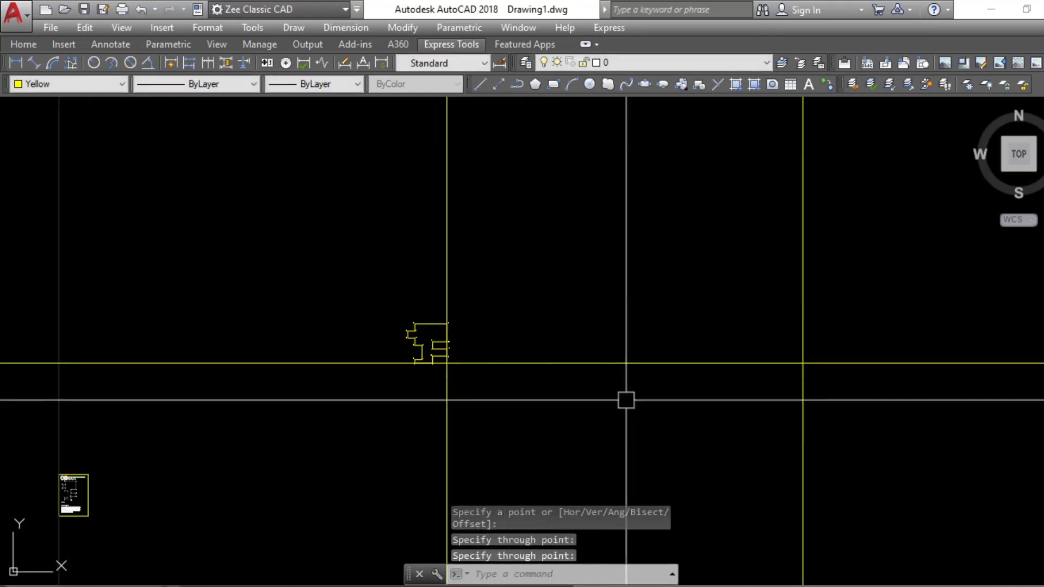
key(Escape)
Recolour the new vertical and horizontal construction lines to the dim grey of the axis lines.
click(789, 460)
click(655, 326)
click(798, 220)
click(398, 173)
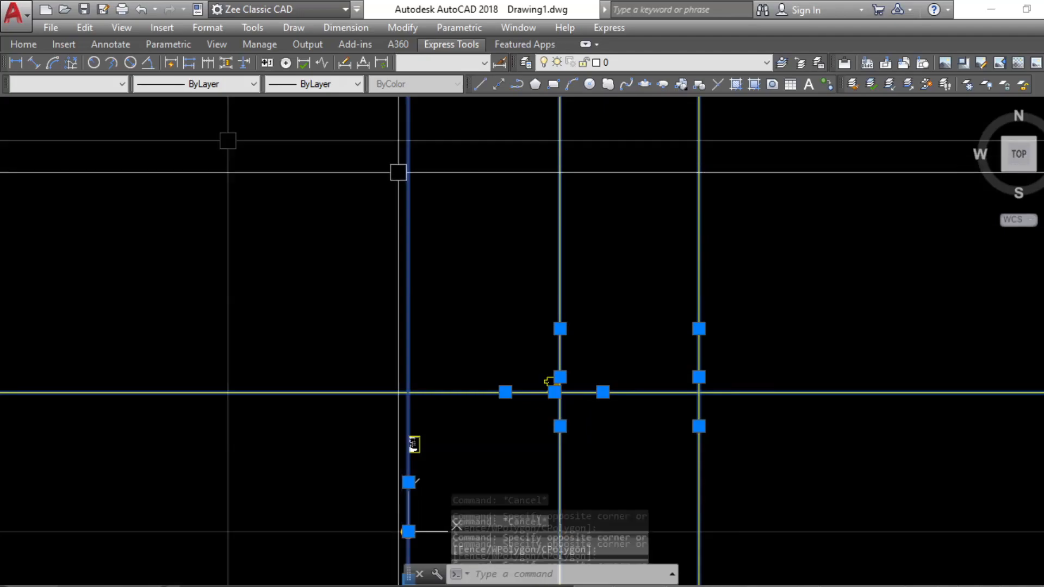
click(66, 84)
click(51, 216)
key(Escape)
Draw a rectangle 4 long and 4 wide, up and right of the offset construction line's intersection with the horizontal one.
middle_drag(683, 410, 659, 377)
scroll(681, 370, up, 6)
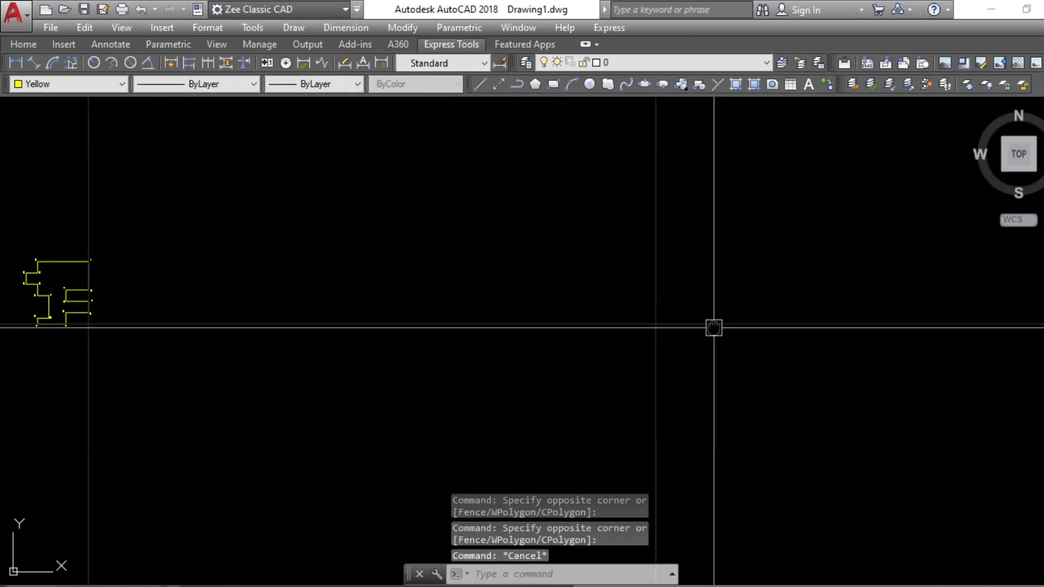
scroll(709, 326, down, 4)
scroll(703, 318, up, 8)
mouse_move(705, 324)
middle_down()
mouse_move(711, 317)
mouse_move(699, 325)
middle_up()
key(Escape)
key(Escape)
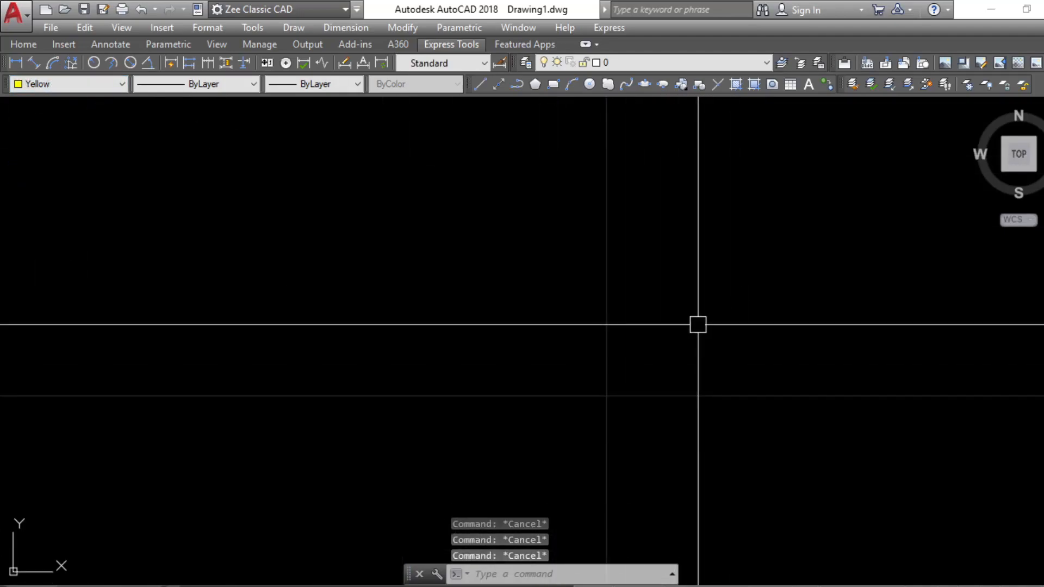
scroll(657, 357, up, 2)
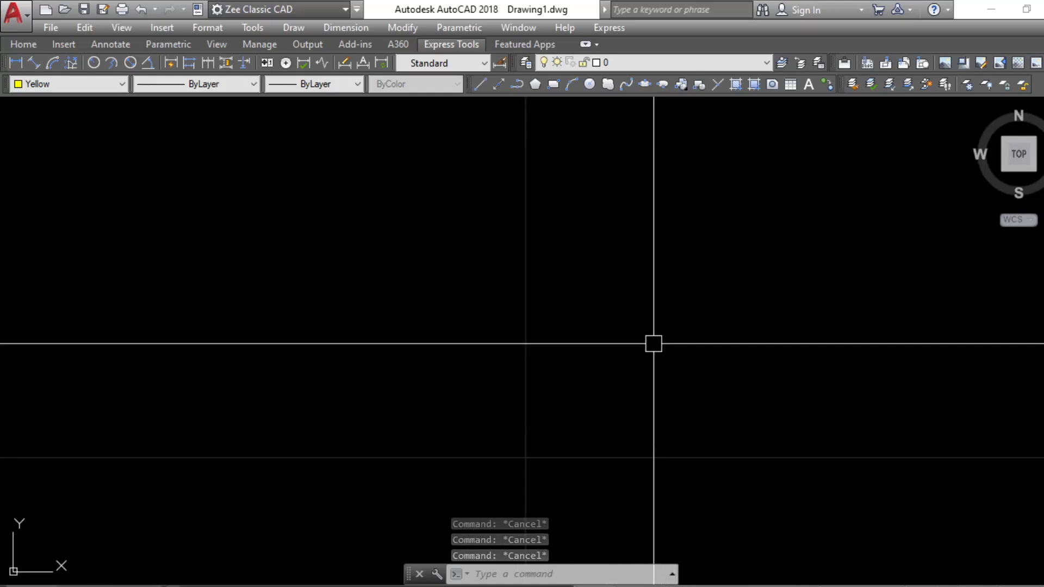
mouse_move(644, 383)
middle_down()
mouse_move(728, 292)
mouse_move(719, 328)
middle_up()
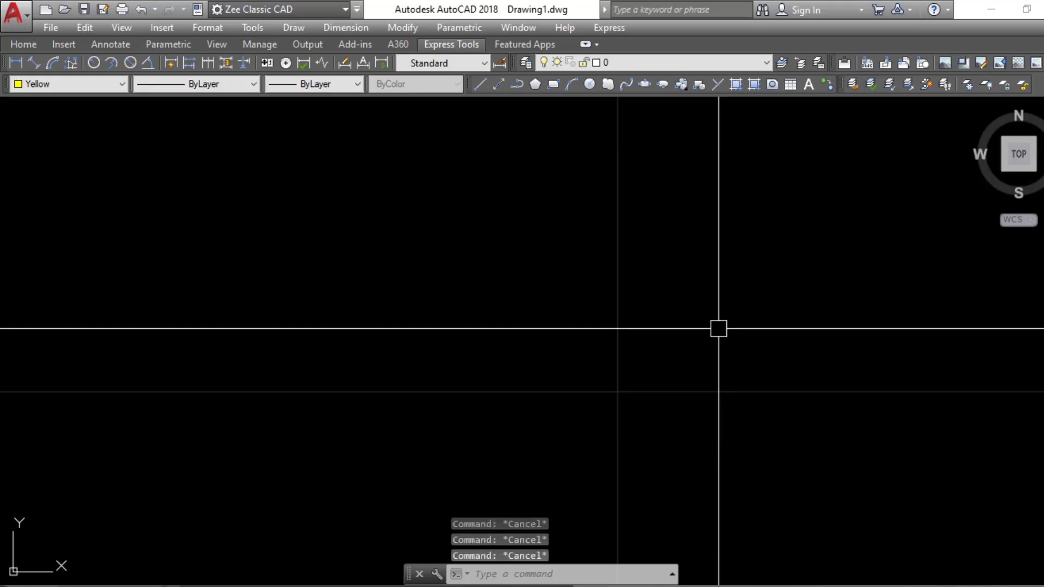
key(Return)
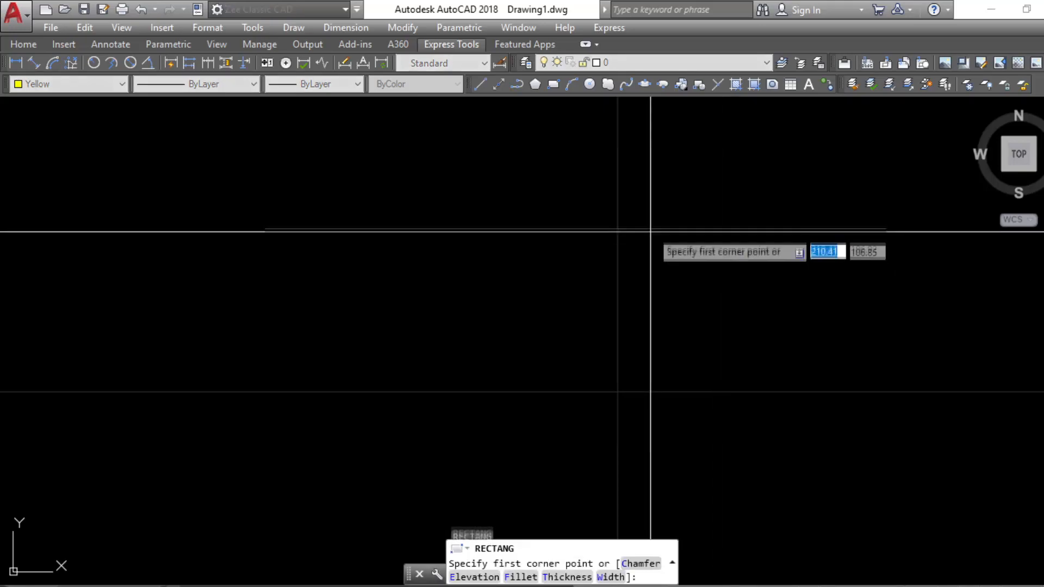
click(647, 218)
text(D)
key(Return)
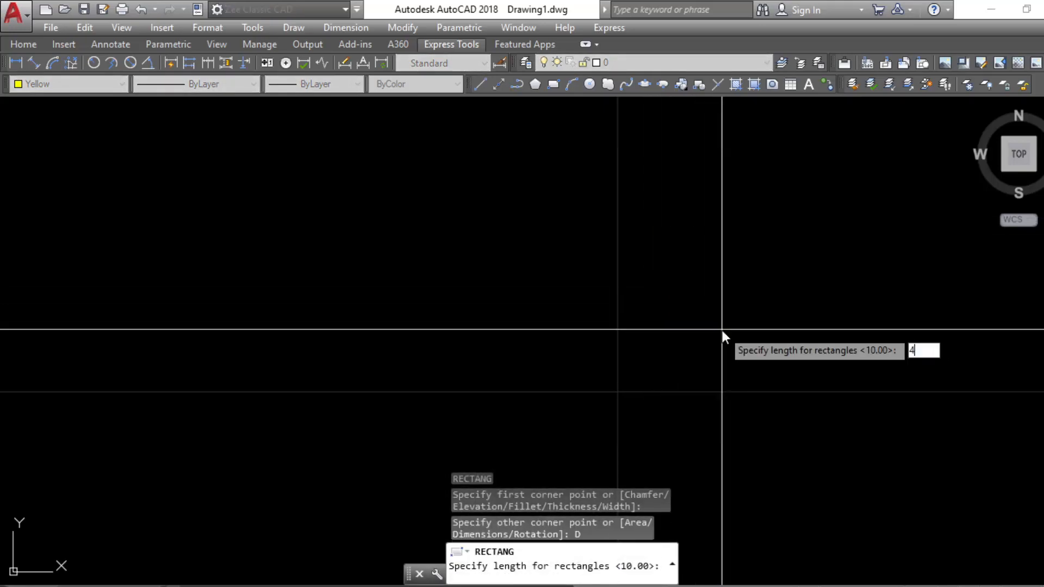
text(4)
key(Return)
key(Return)
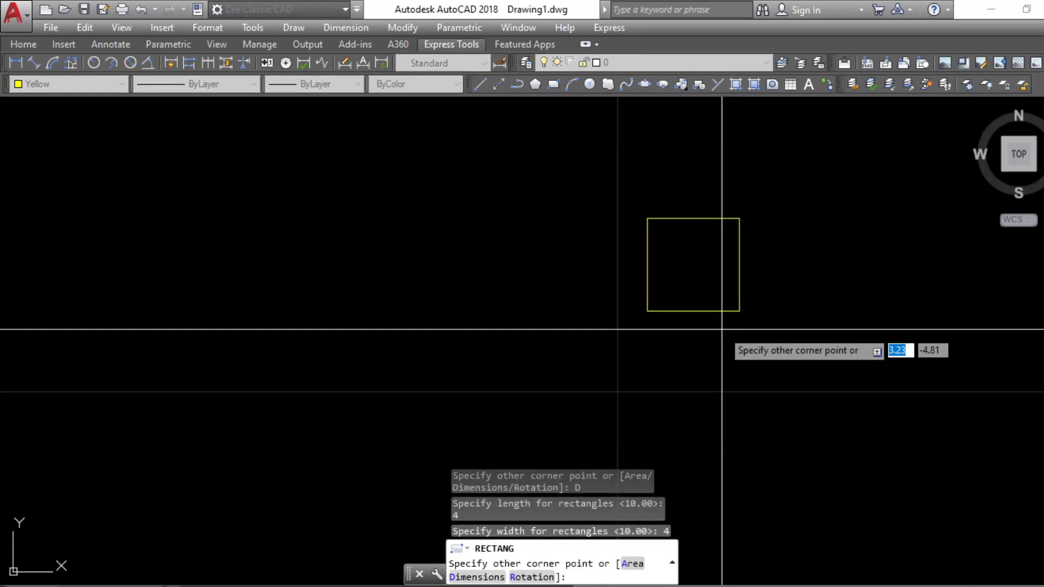
click(722, 329)
key(Escape)
Move the square by its lower-left corner onto the intersection of the construction lines.
click(779, 341)
click(725, 276)
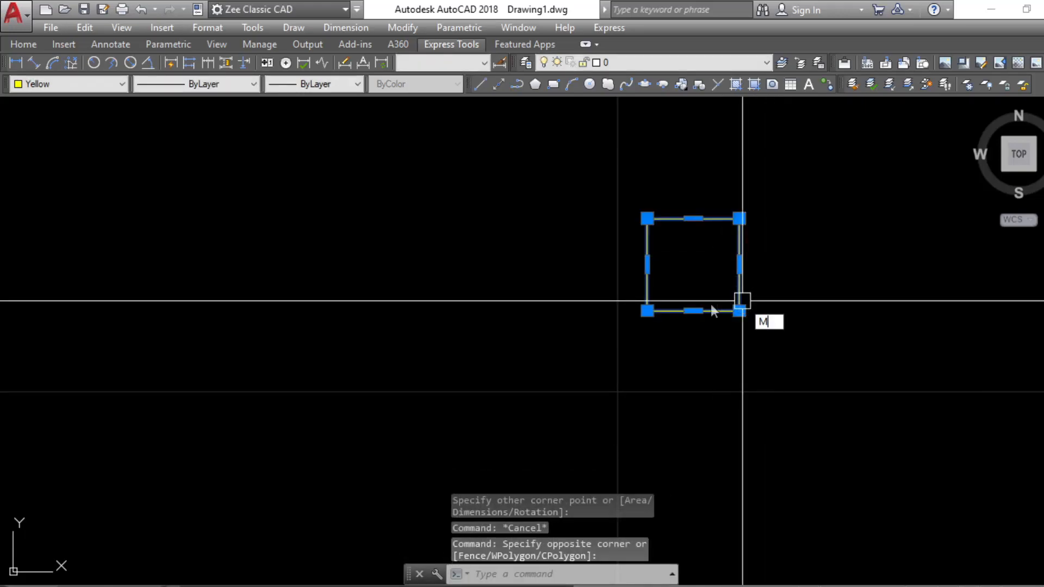
key(Return)
click(647, 311)
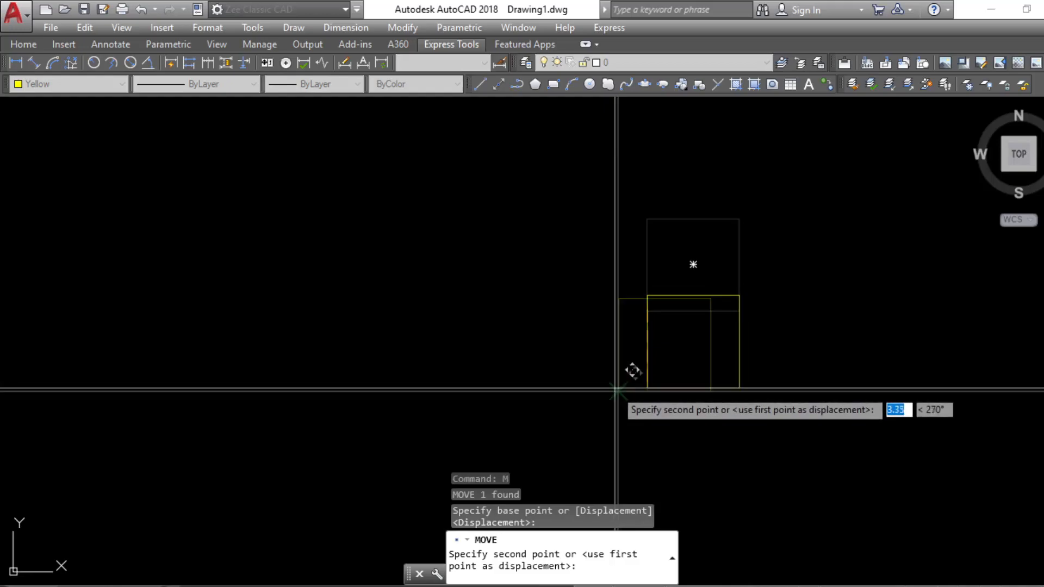
click(632, 406)
key(Escape)
key(Escape)
key(Escape)
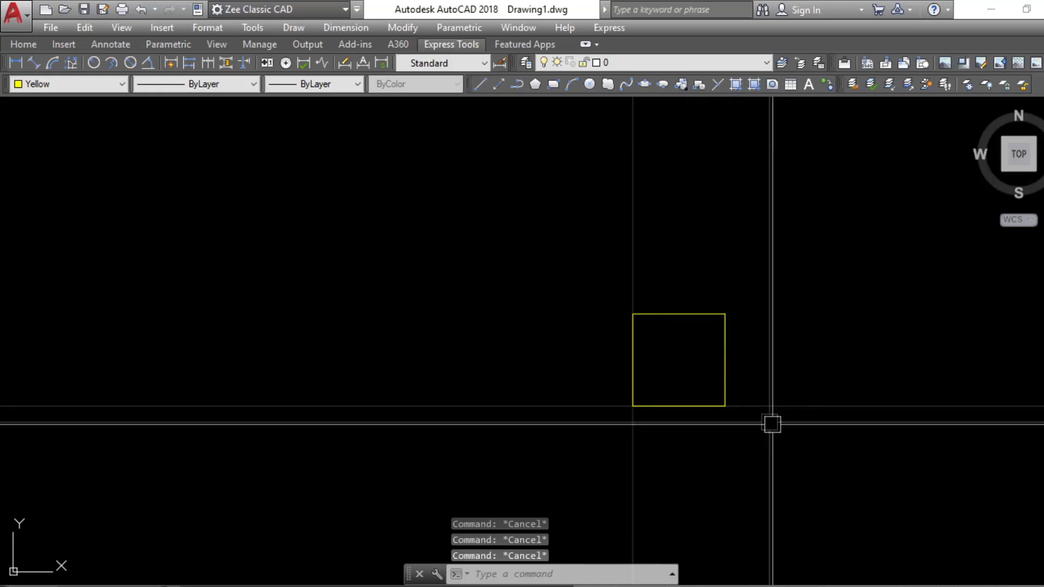
Erase the square sitting on the construction lines' intersection.
click(762, 361)
click(713, 313)
text(e)
key(Return)
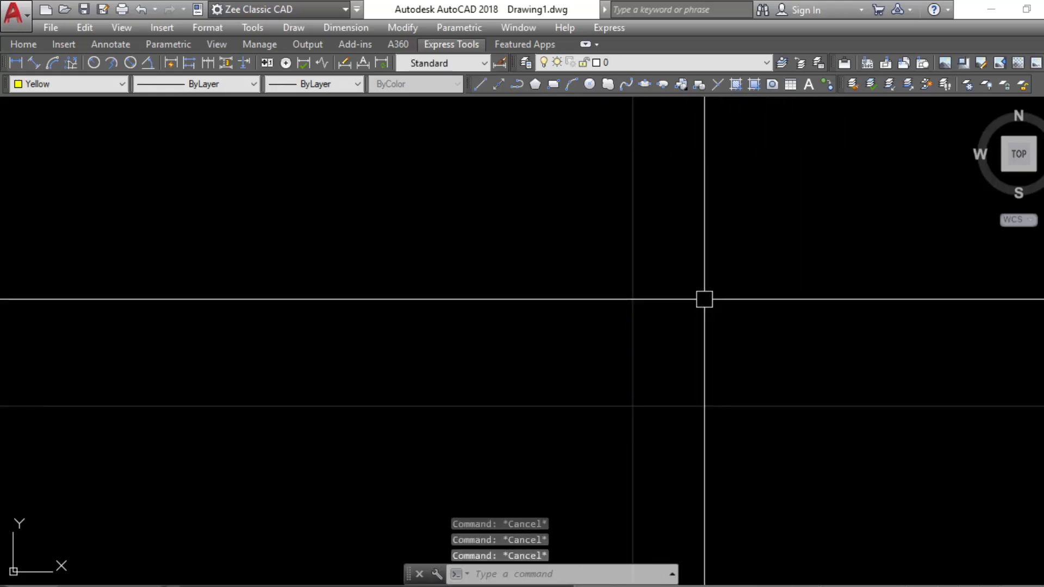
Draw a new rectangle with length 4 and width 4 just above and right of the construction lines' intersection.
text(REC)
key(Return)
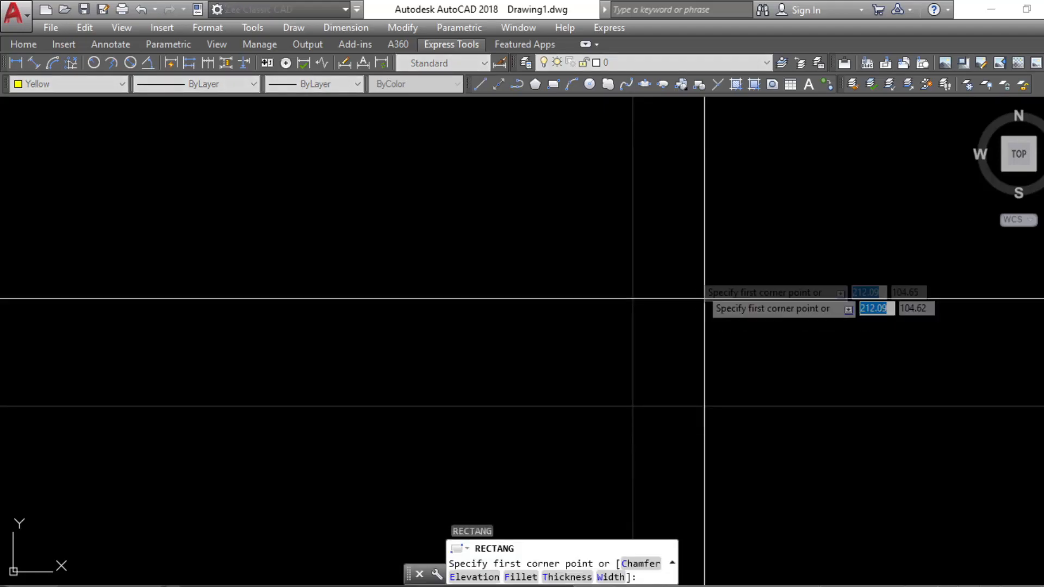
click(660, 221)
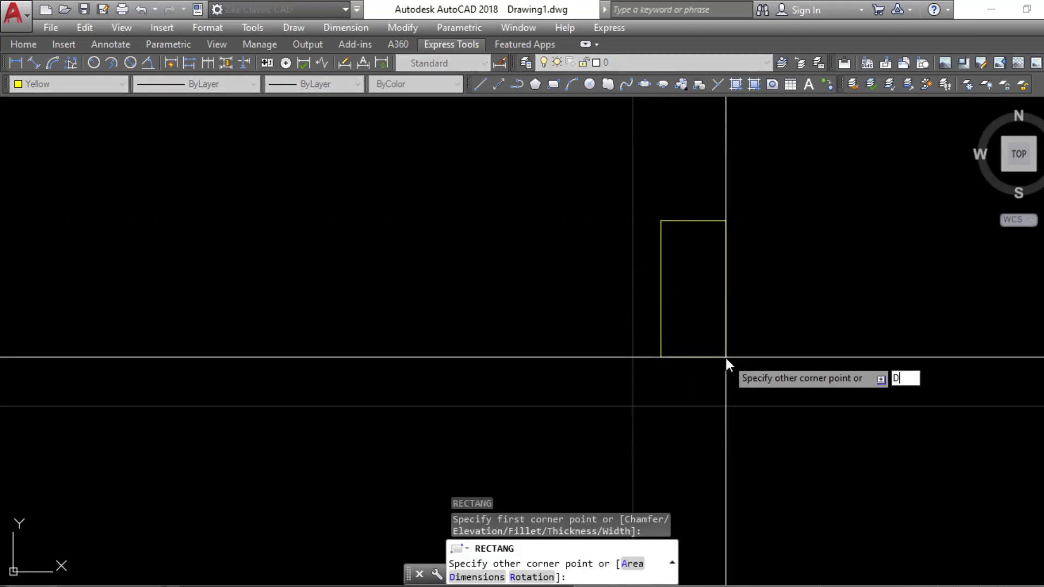
key(Return)
text(4)
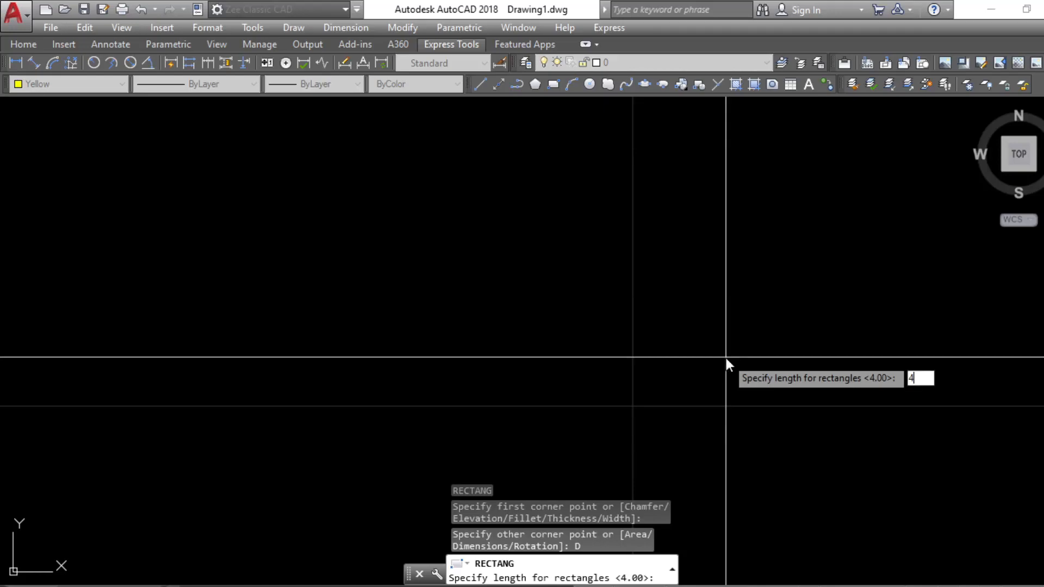
key(Return)
text(4)
key(Return)
click(726, 354)
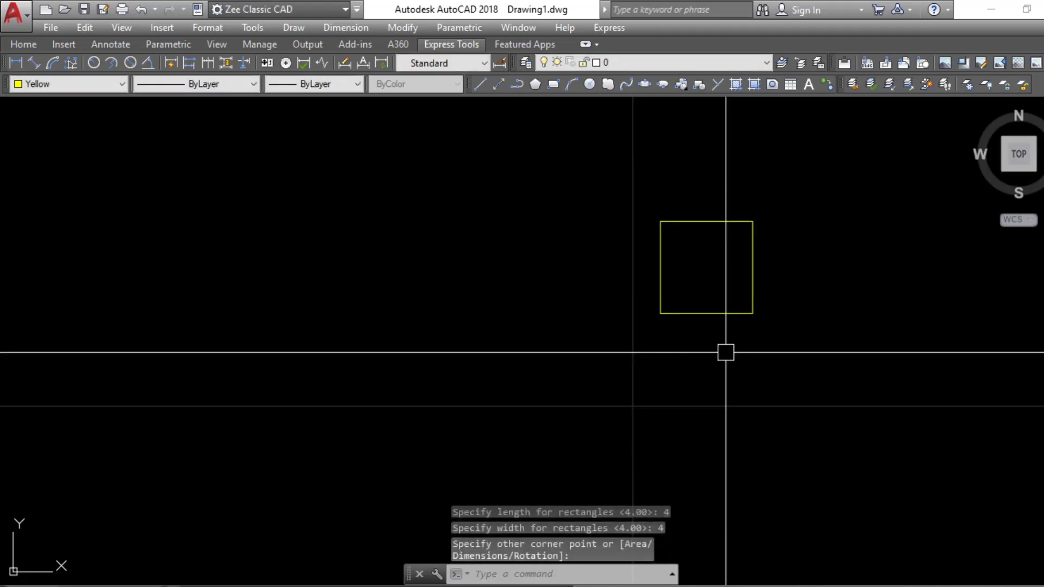
Move the new square by its lower-left corner onto the intersection of the construction lines.
key(Escape)
key(Escape)
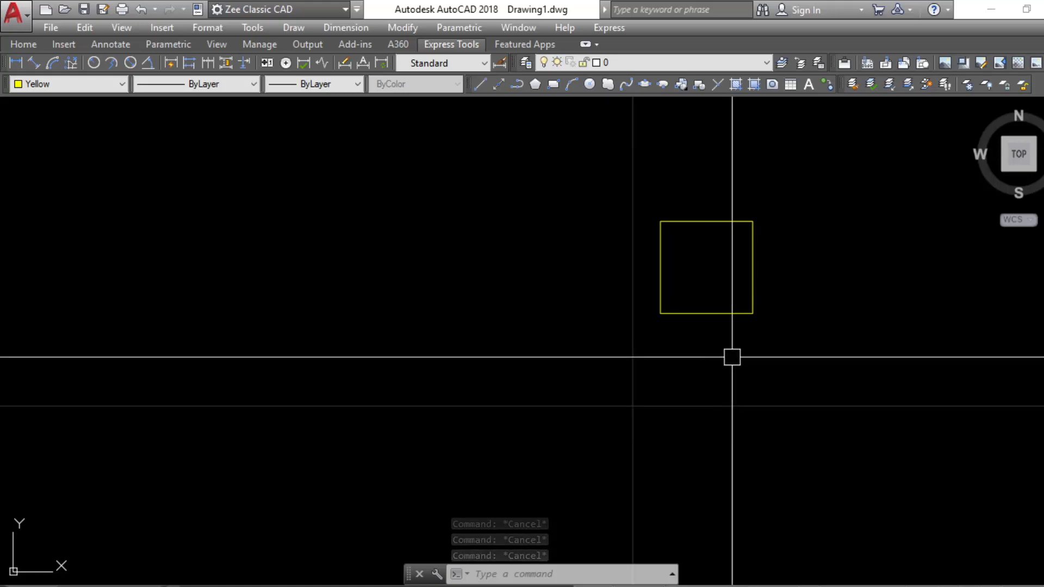
click(752, 345)
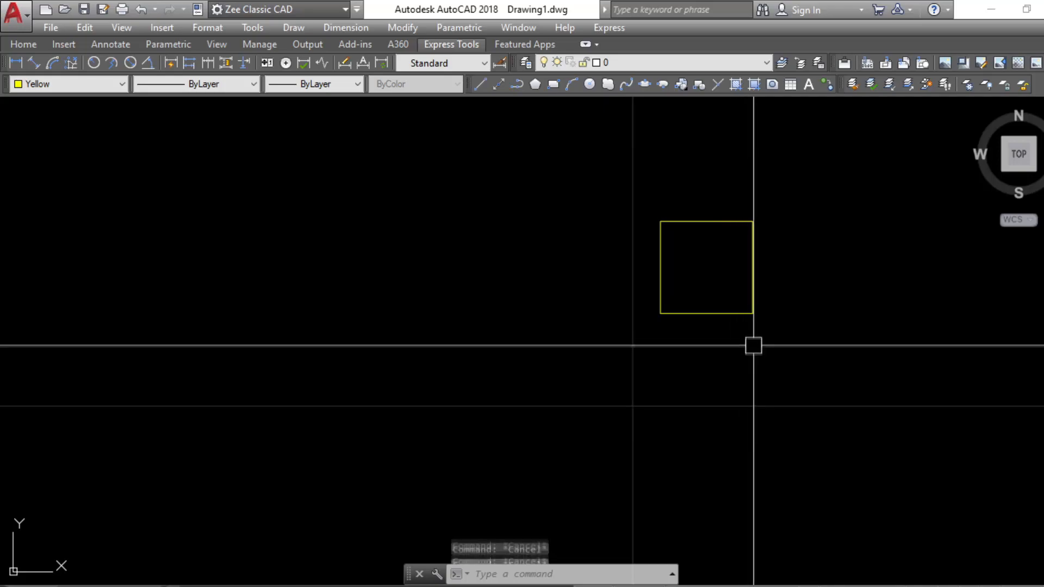
click(727, 288)
text(M)
key(Return)
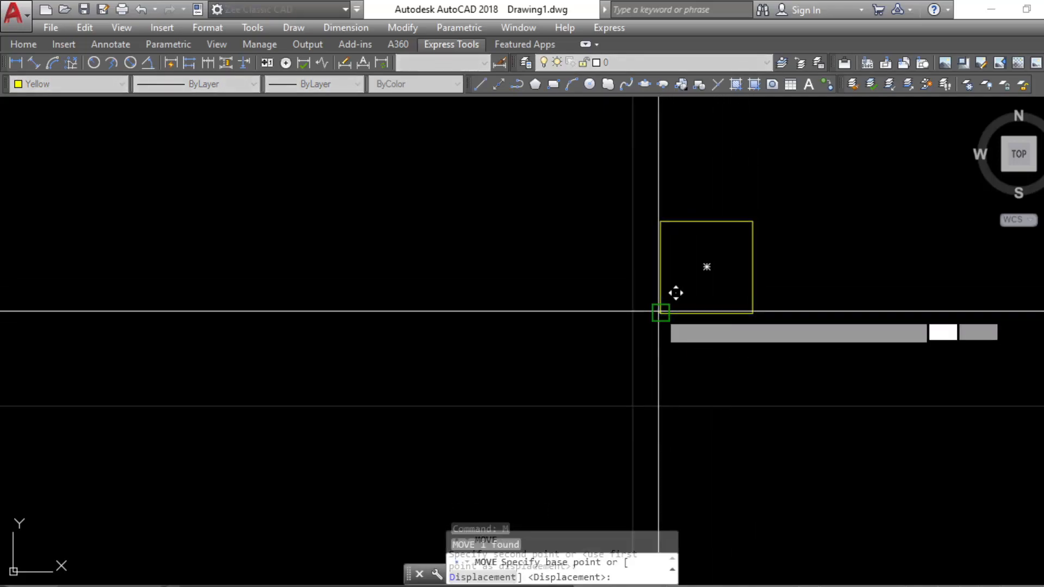
click(661, 312)
click(633, 405)
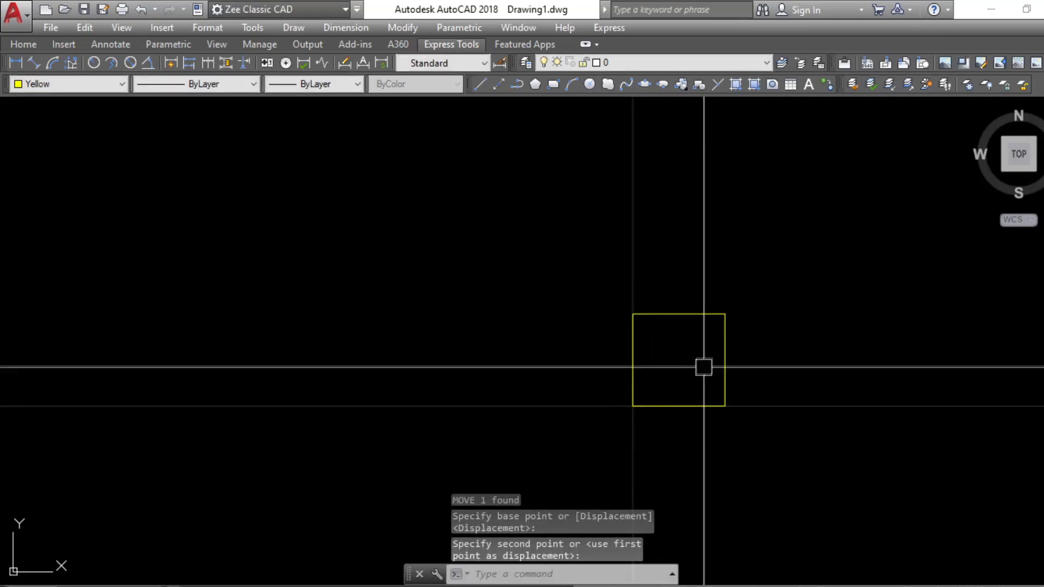
key(Escape)
key(Escape)
Draw a circle centred in the square with its radius reaching the midpoint of the square's top side.
scroll(683, 391, up, 2)
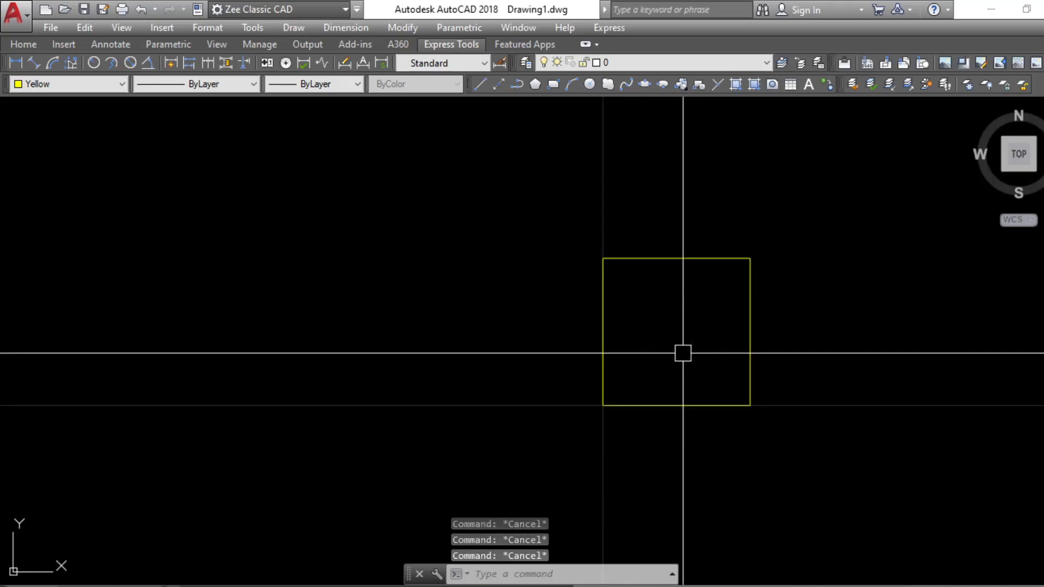
key(Return)
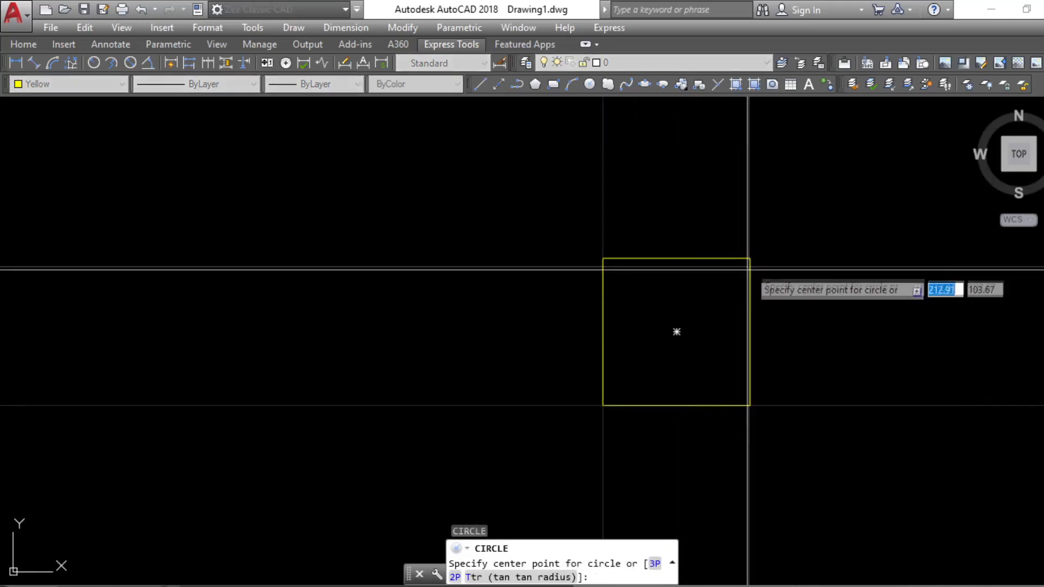
click(677, 331)
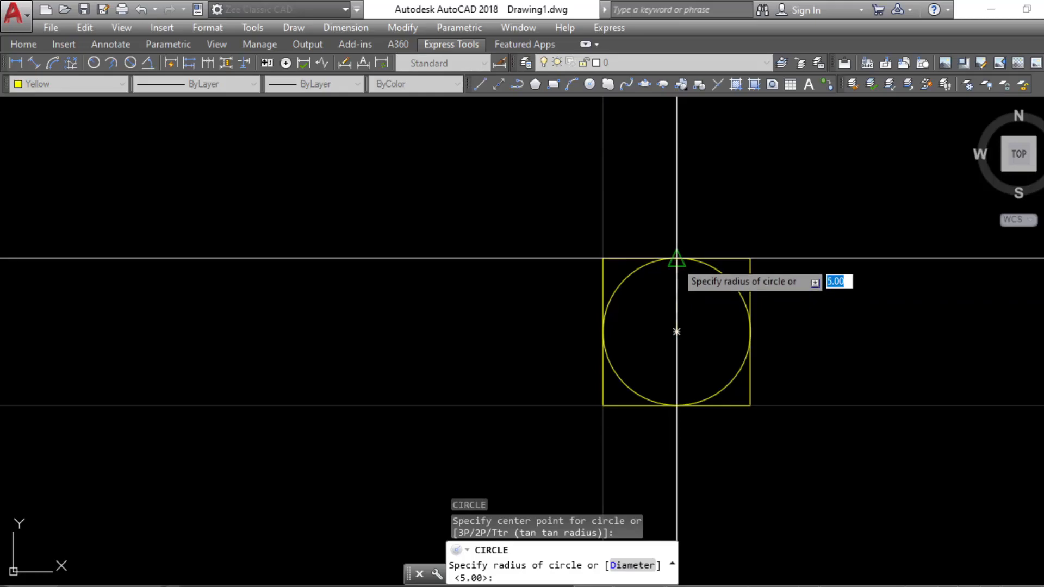
click(676, 259)
key(Escape)
key(Escape)
Draw a closed polyline triangle from the square's lower-left corner to the top-side midpoint, the lower-right corner and back.
middle_drag(685, 373, 678, 373)
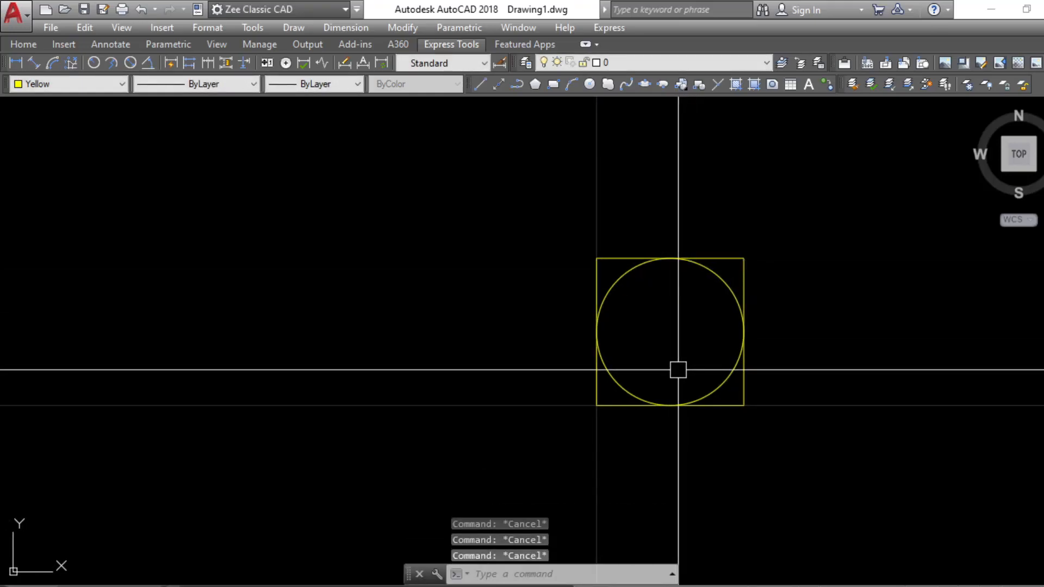
key(Return)
click(596, 405)
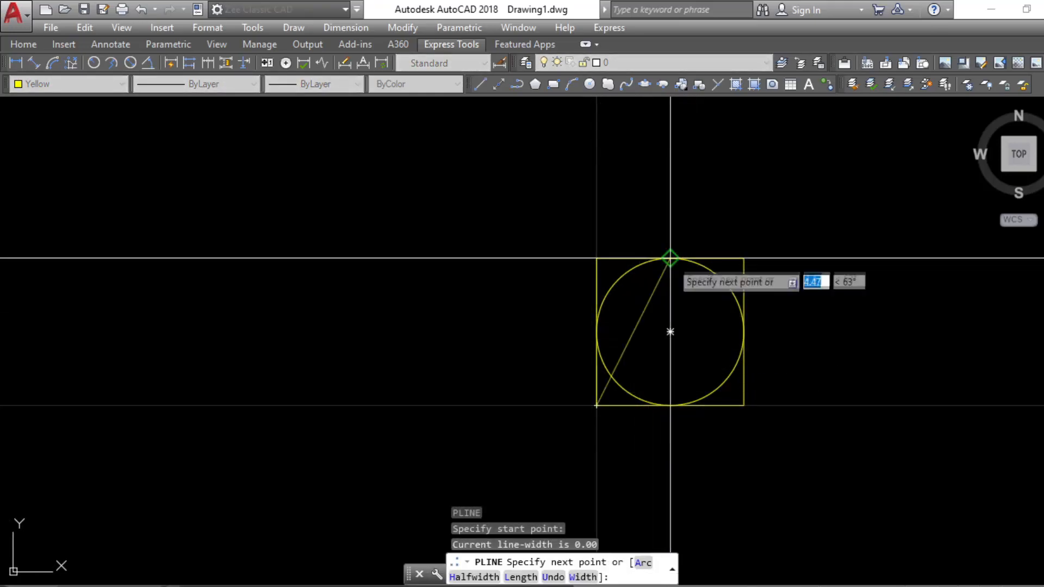
click(670, 258)
click(743, 405)
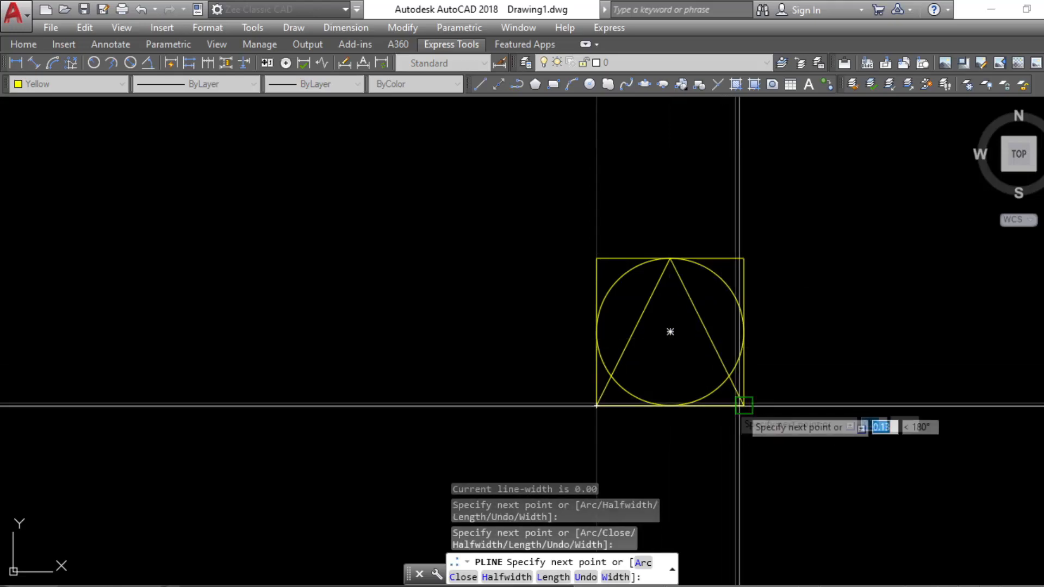
click(596, 405)
key(Escape)
Draw a vertical construction line through the square's upper-right corner.
scroll(685, 377, down, 2)
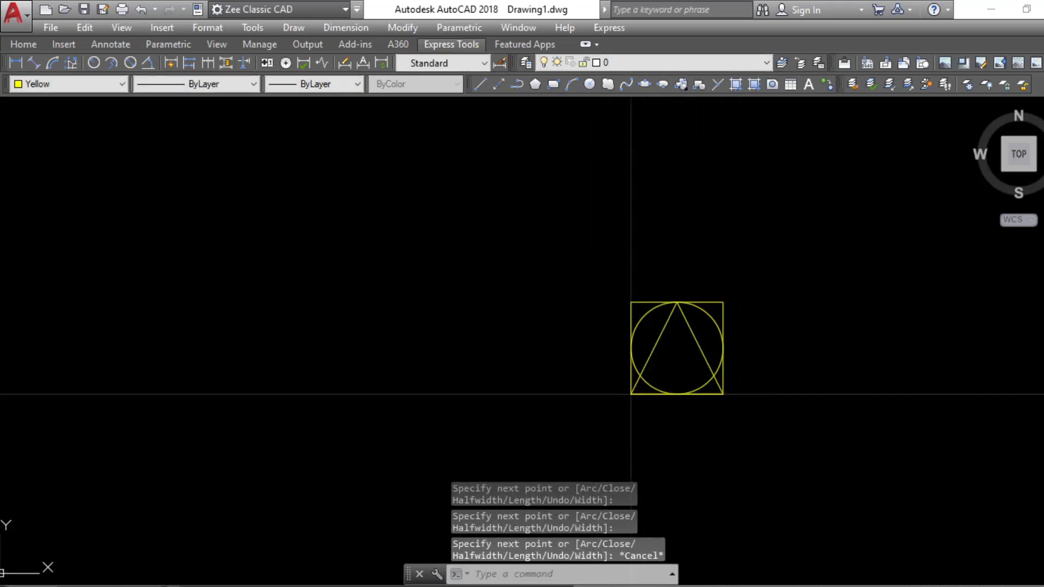
scroll(737, 357, up, 2)
scroll(740, 364, down, 2)
mouse_move(754, 396)
middle_down()
mouse_move(743, 399)
mouse_move(732, 348)
middle_up()
scroll(717, 405, up, 2)
key(Escape)
key(Escape)
text(x)
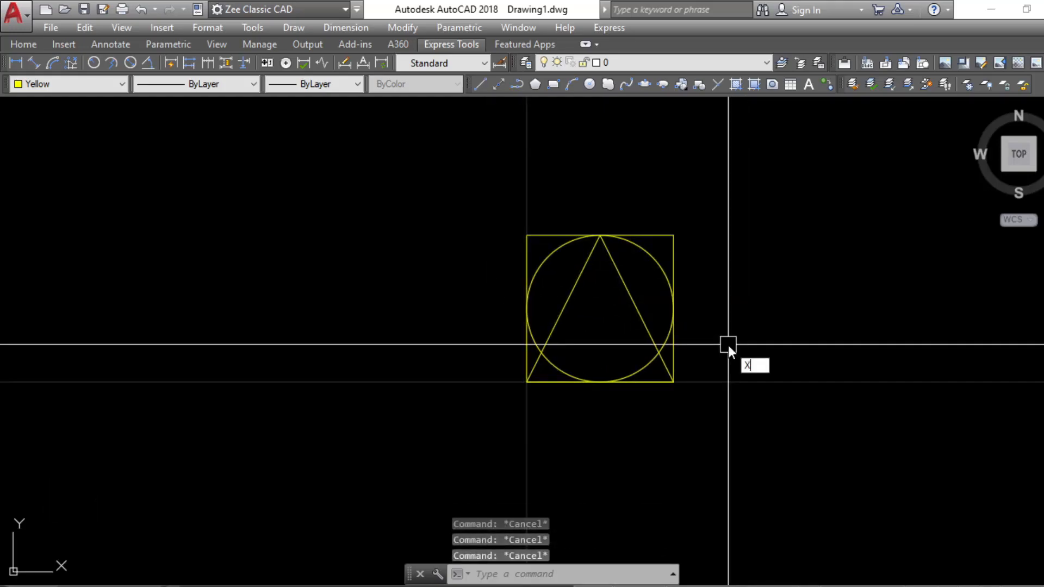
text(l)
key(Return)
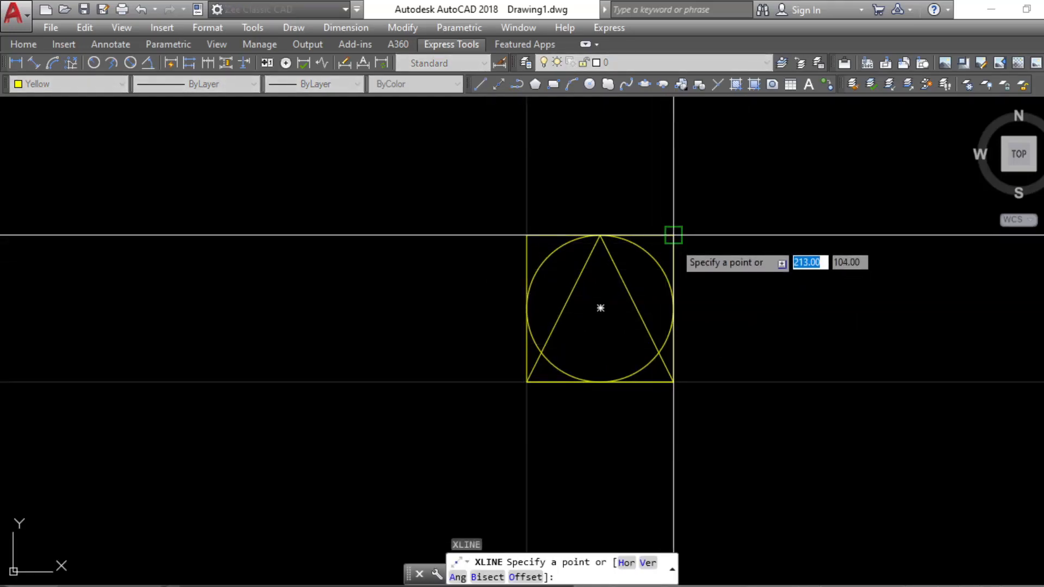
click(673, 235)
click(685, 186)
key(Escape)
key(Escape)
key(Escape)
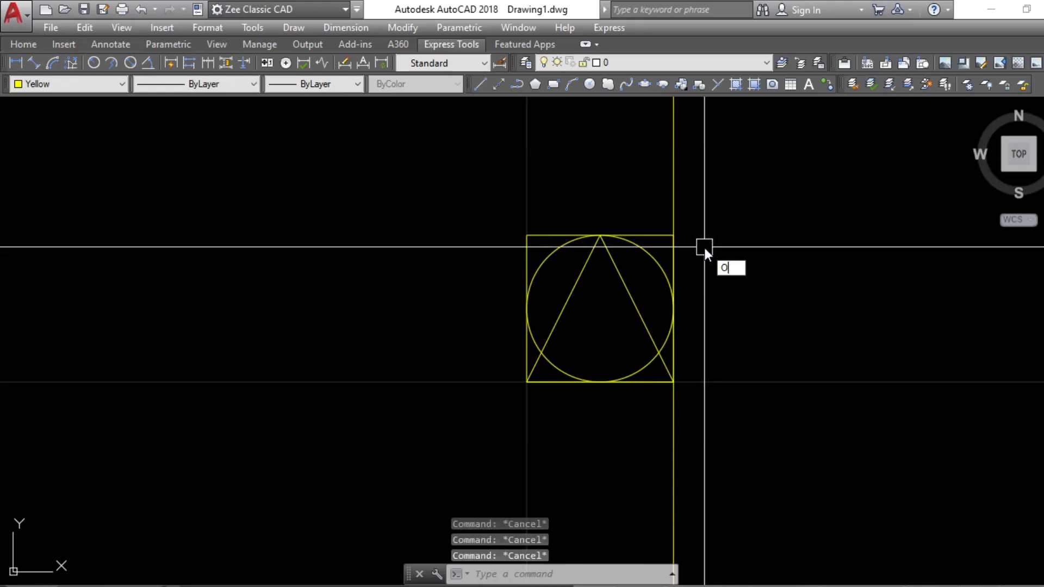
Offset the vertical construction line on the square's right side 2 units to the right.
key(Return)
key(Return)
click(674, 211)
click(711, 308)
key(Escape)
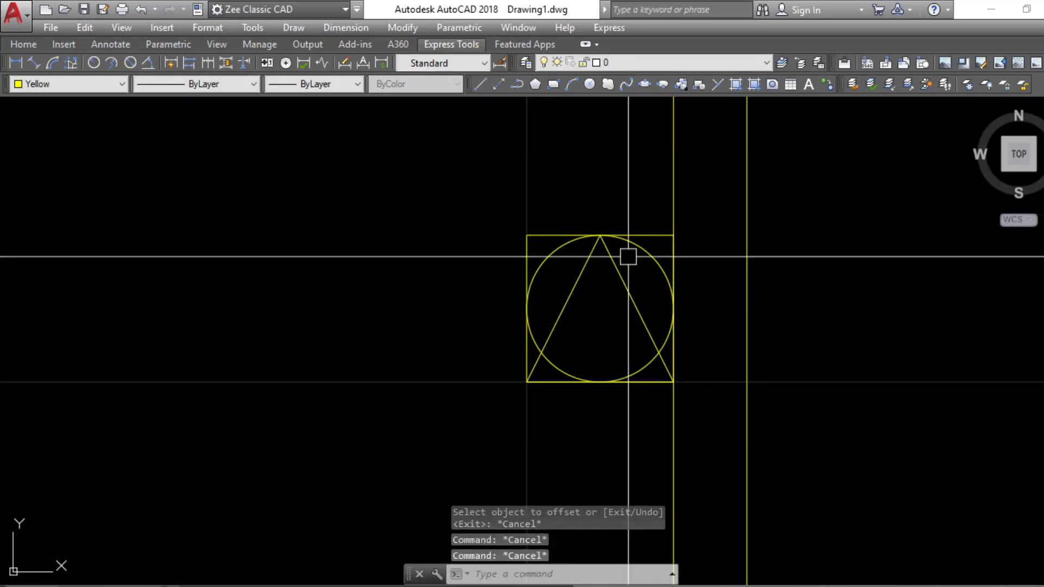
Move the triangle by its lower-left corner onto the intersection of the offset line and the horizontal construction line.
click(626, 291)
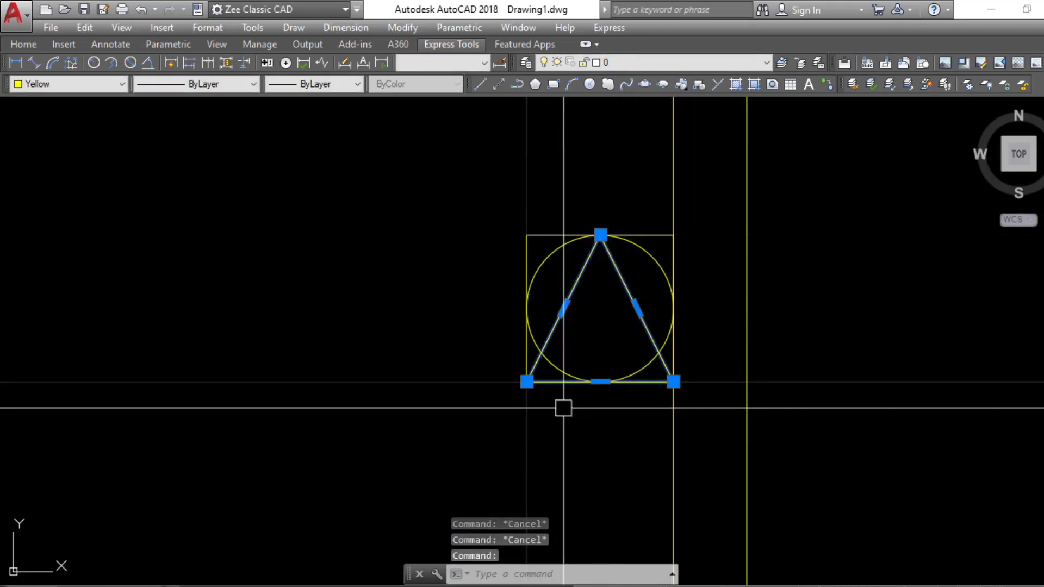
key(Escape)
click(600, 382)
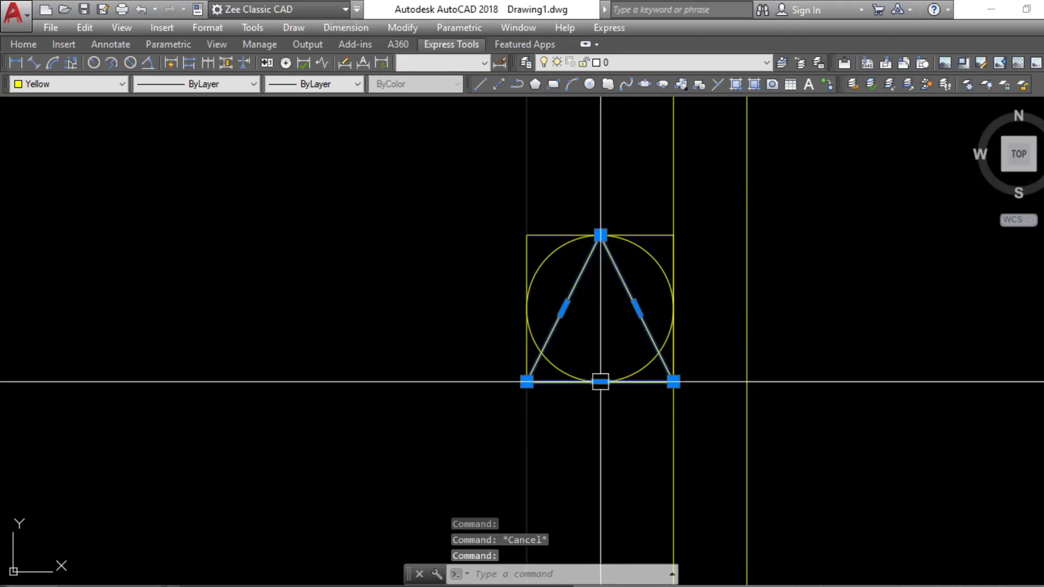
text(m)
key(Return)
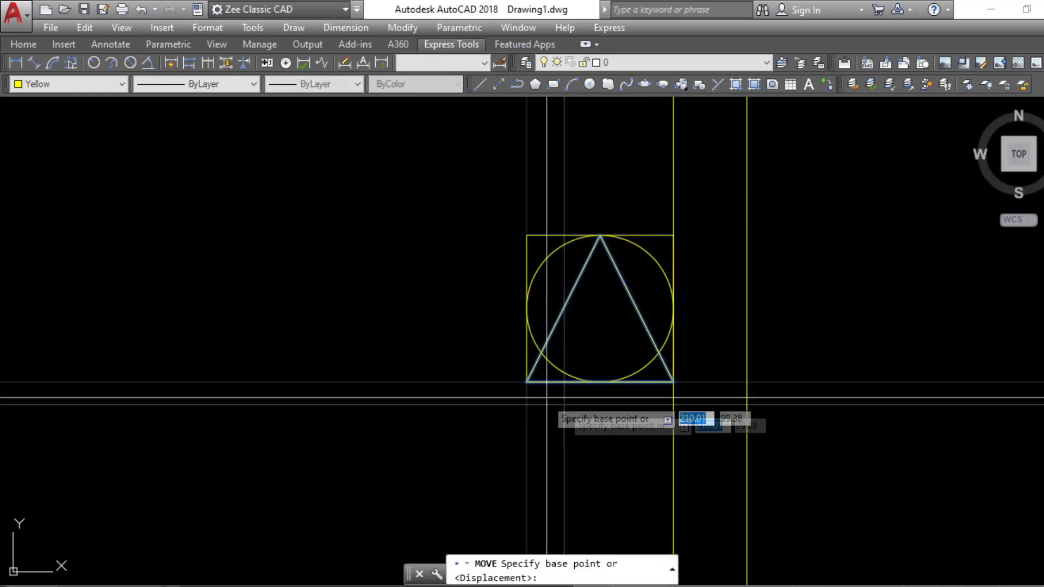
click(526, 381)
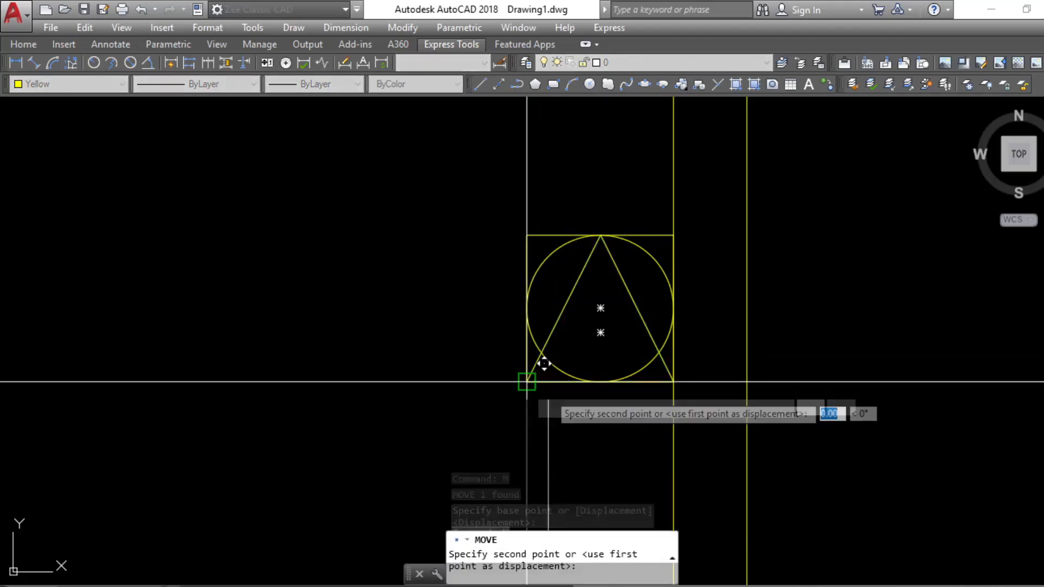
click(763, 364)
key(Escape)
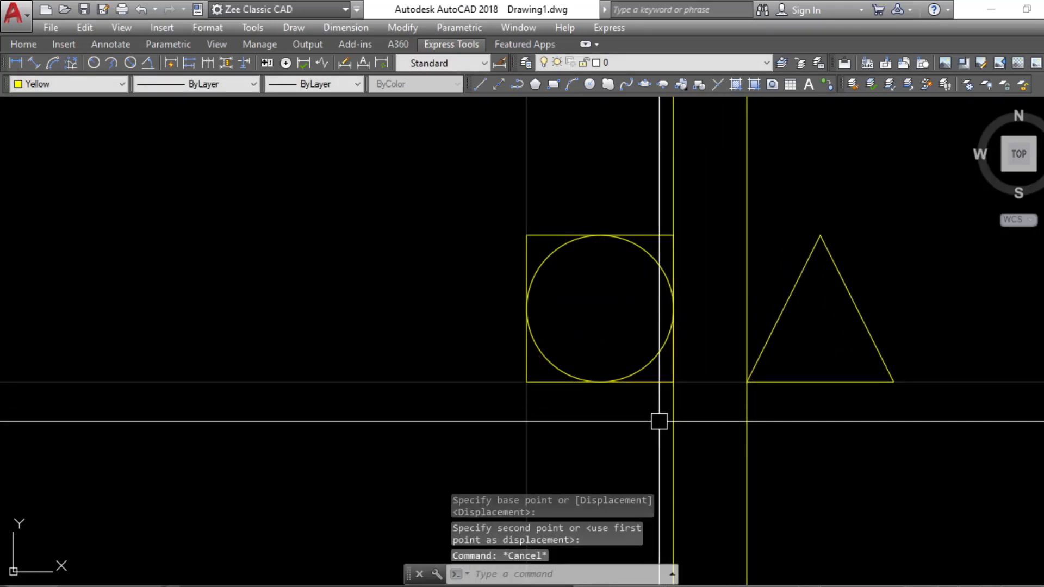
Draw a vertical construction line through the triangle's lower-right corner.
key(Escape)
key(Escape)
text(xl)
key(Return)
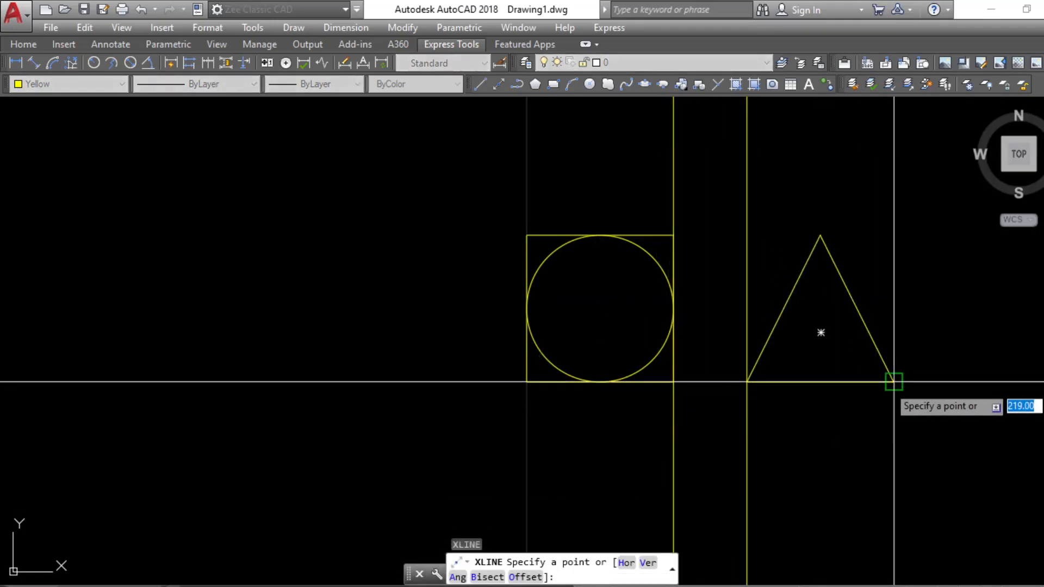
click(894, 382)
click(886, 438)
key(Escape)
key(Escape)
key(Escape)
Offset the vertical construction line at the triangle's lower-right corner 2 units to the right.
text(o)
key(Return)
key(Return)
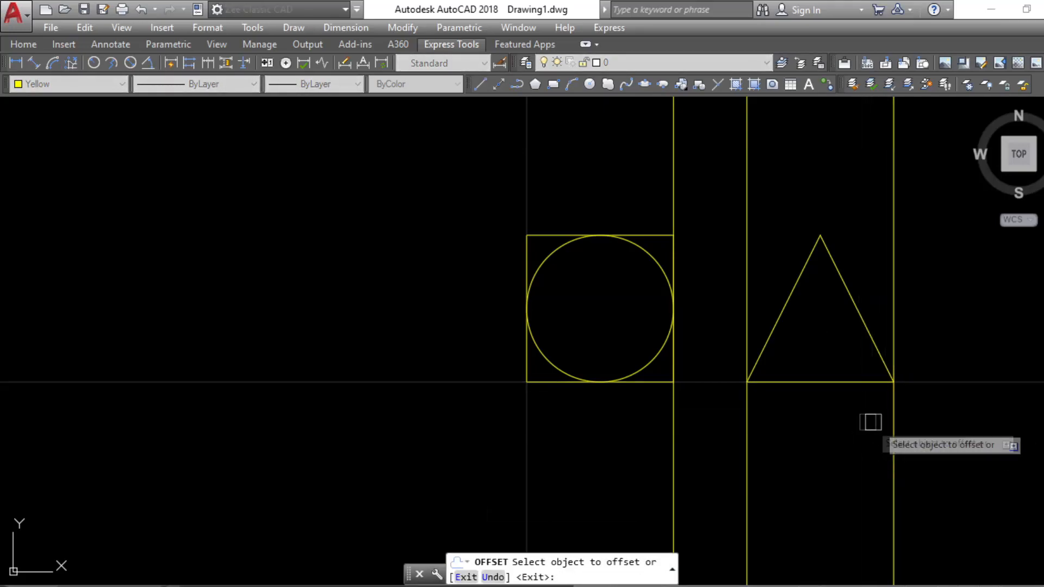
click(892, 422)
click(904, 478)
key(Escape)
Move the square from around the circle by its lower-left corner onto the rightmost vertical construction line at the horizontal base line.
click(640, 370)
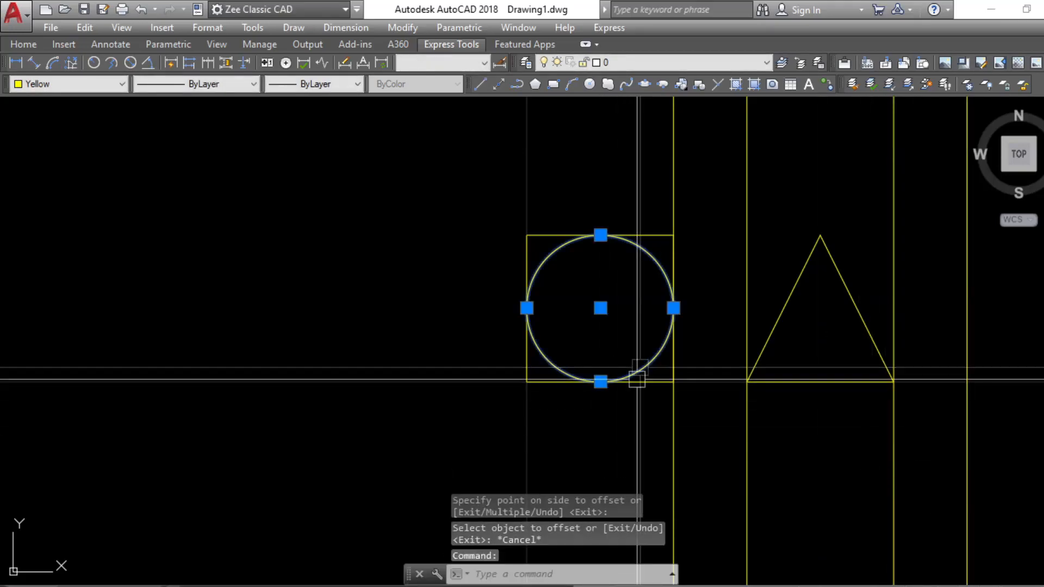
key(Escape)
click(553, 382)
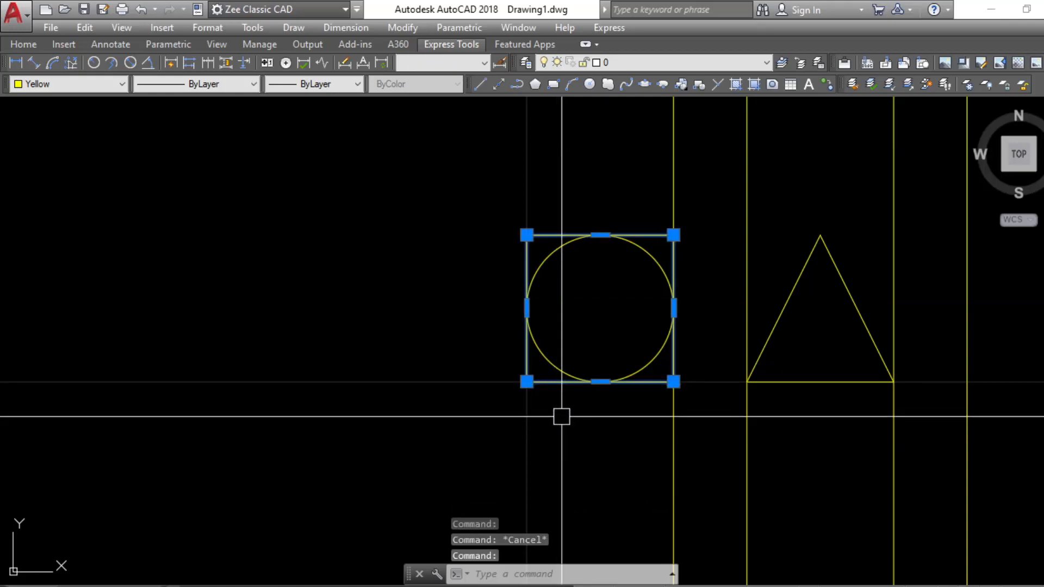
text(m)
key(Return)
click(526, 381)
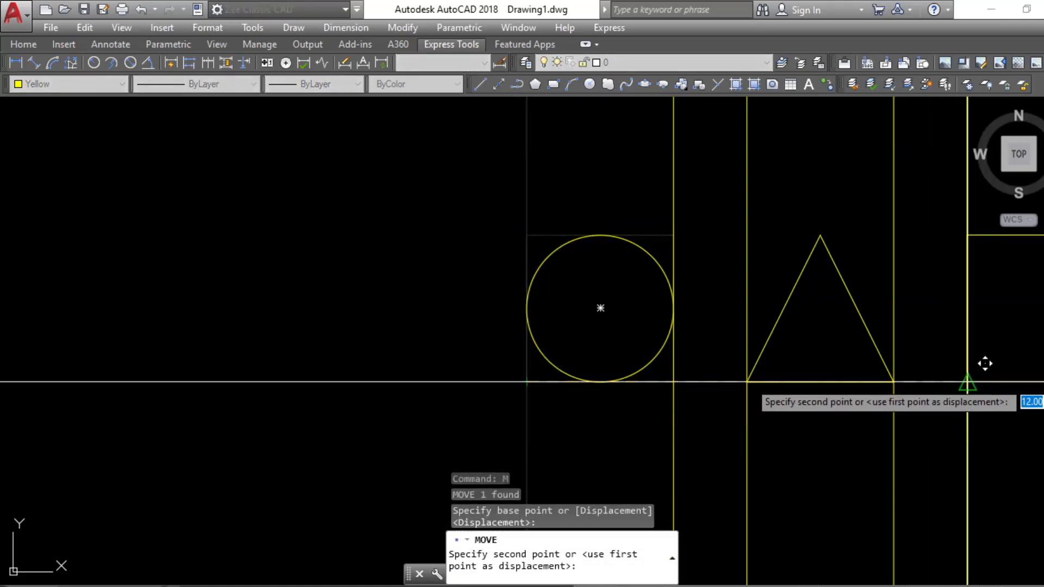
click(985, 363)
key(Escape)
Erase the five vertical construction lines around the circle, triangle and square.
scroll(904, 391, down, 4)
click(943, 454)
click(629, 431)
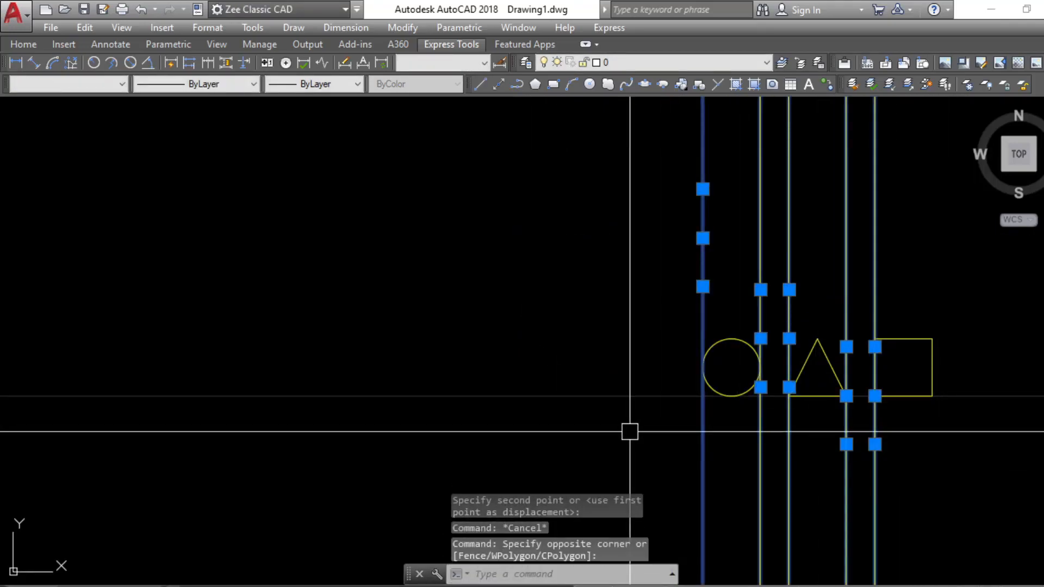
key(Return)
Erase the horizontal construction line and the remaining vertical construction line through the older figure.
scroll(632, 434, down, 5)
click(813, 462)
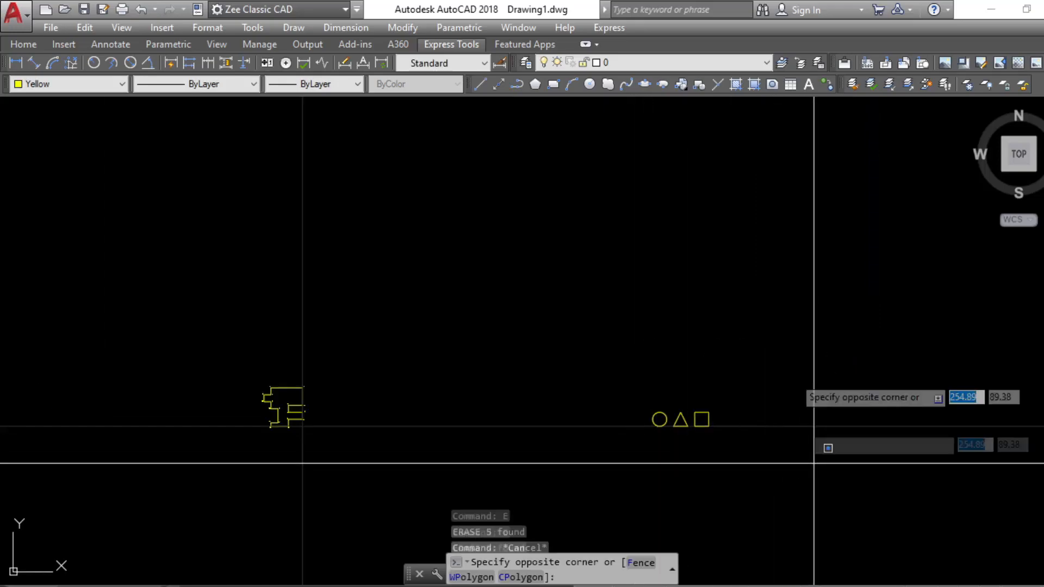
click(791, 377)
text(e)
key(Return)
click(463, 315)
click(272, 296)
key(Return)
key(Escape)
Set the current dimension style to scale100.
scroll(688, 418, up, 6)
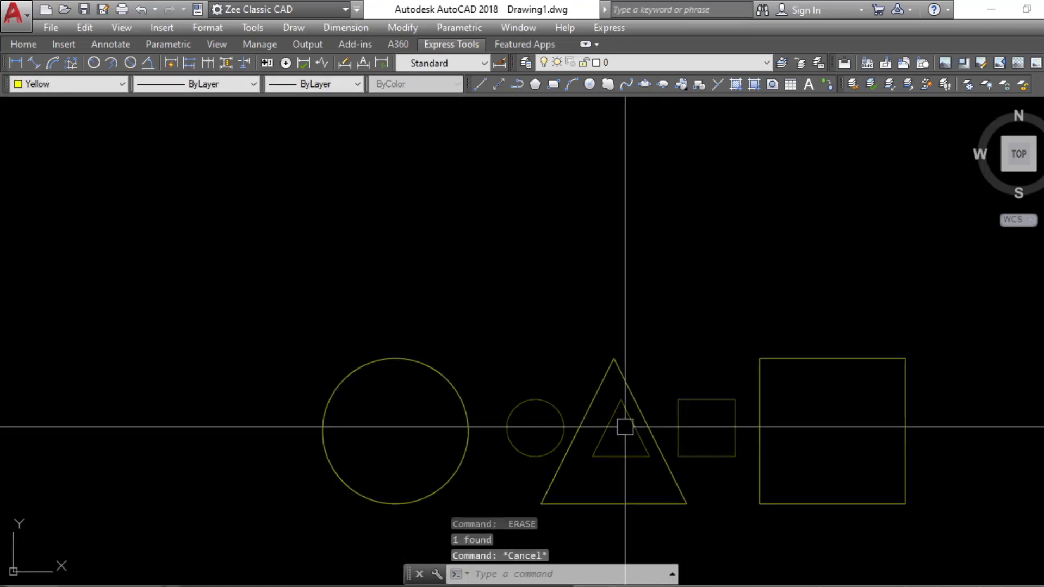
middle_drag(610, 451, 661, 401)
key(Escape)
key(Escape)
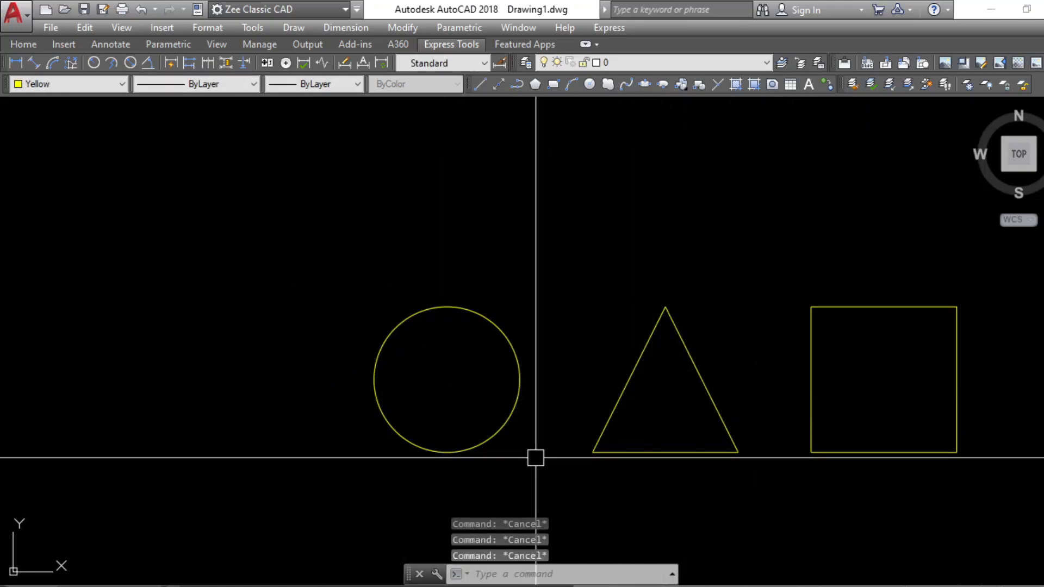
click(464, 67)
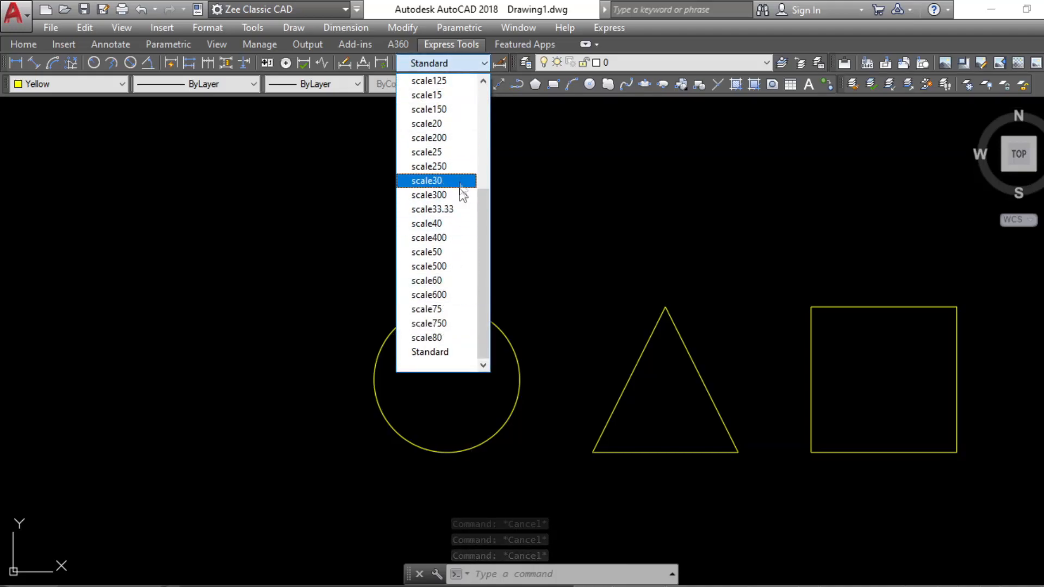
scroll(476, 214, up, 3)
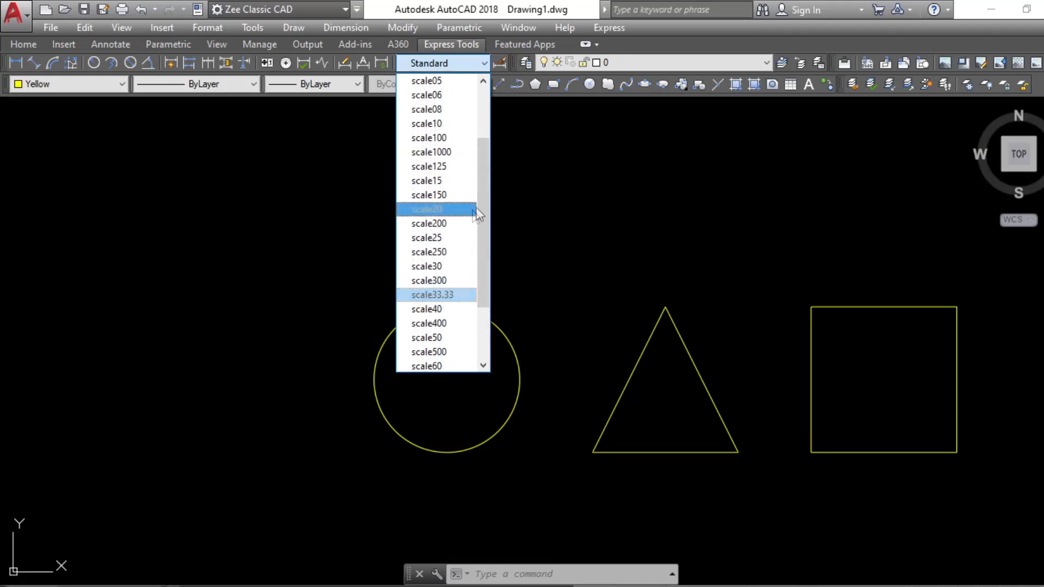
click(467, 165)
Add a horizontal linear dimension from the circle's right quadrant to the triangle's lower-left corner, placed below the shapes.
text(dli)
key(Return)
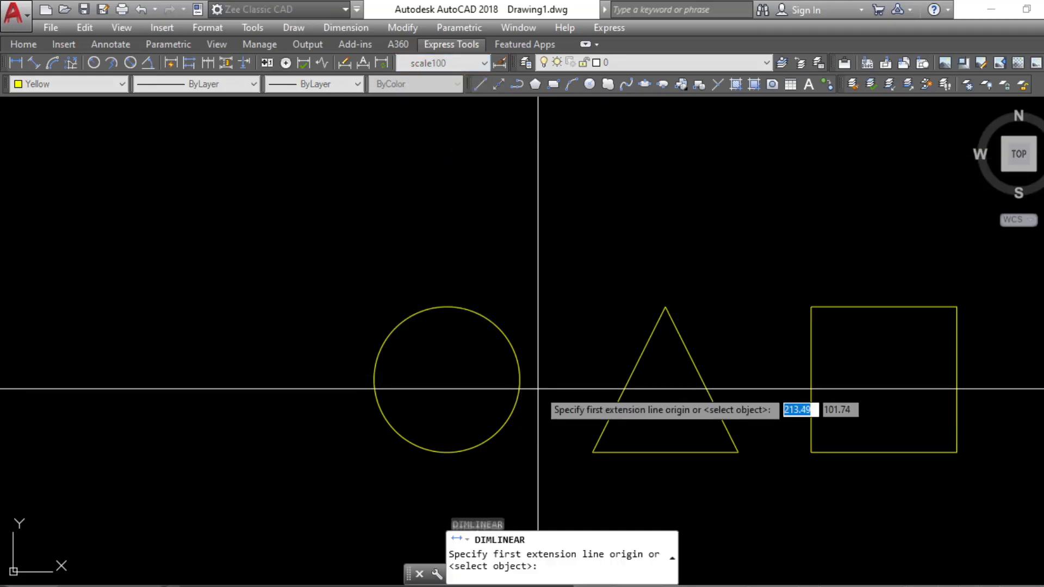
click(520, 379)
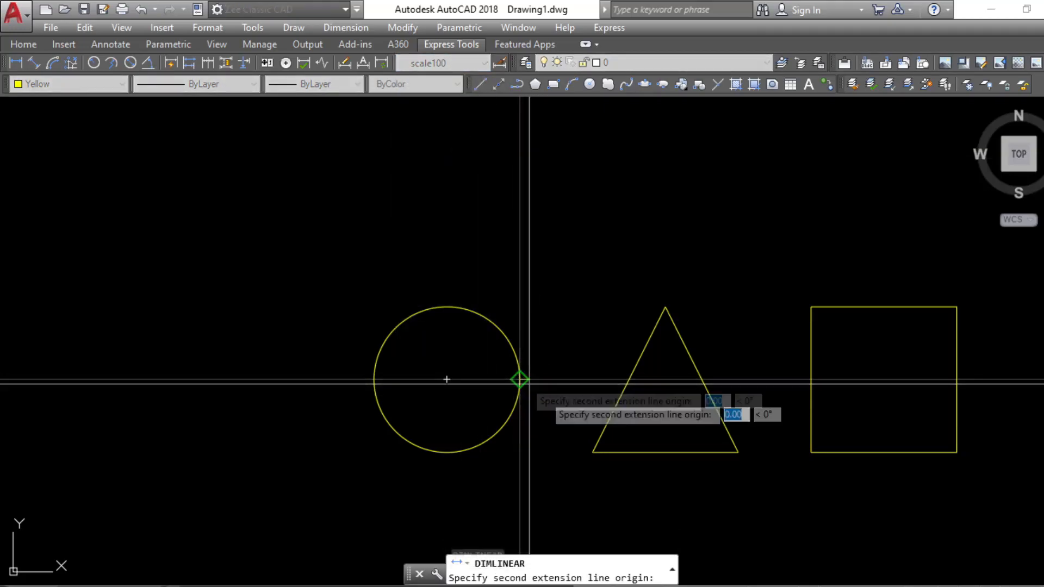
click(592, 452)
click(573, 473)
key(Escape)
key(Escape)
key(Escape)
Add a horizontal linear dimension from the triangle's lower-right corner to the square's left side, level with the first dimension.
text(DIM)
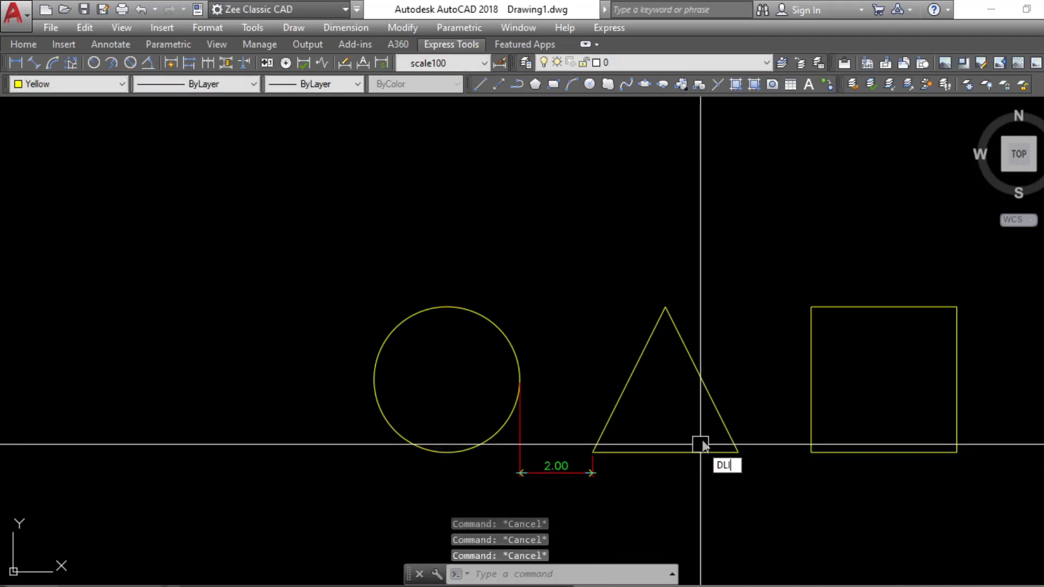
text(LI)
key(Return)
click(738, 452)
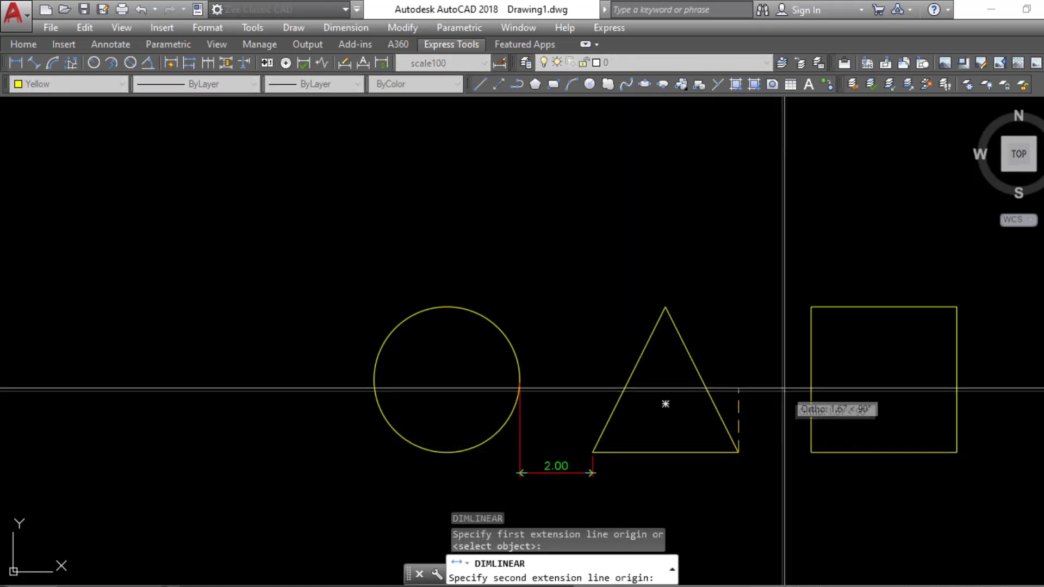
click(811, 379)
scroll(573, 478, up, 5)
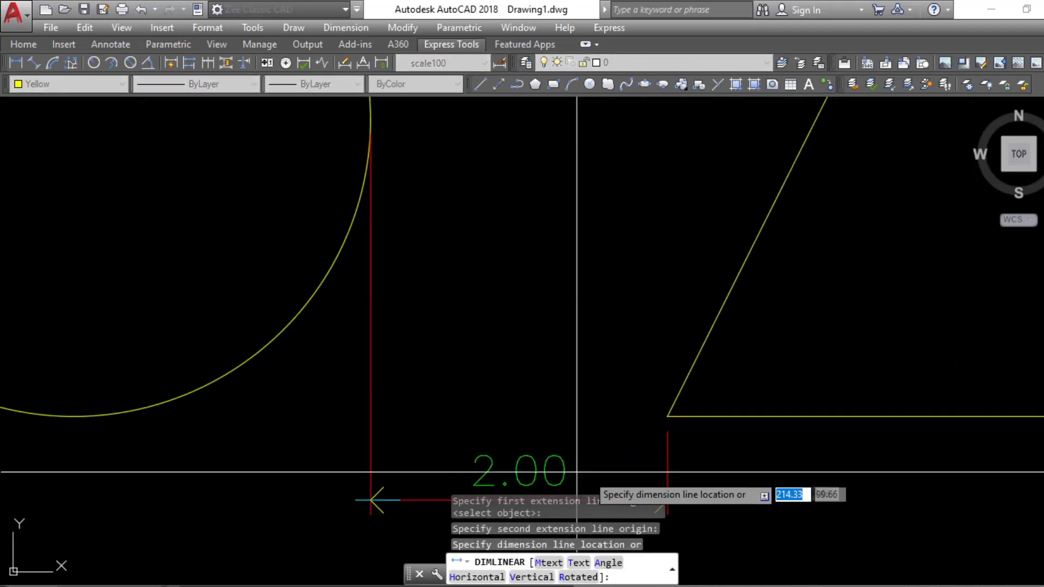
click(672, 441)
key(Escape)
scroll(850, 438, down, 5)
scroll(904, 443, up, 1)
middle_drag(904, 443, 779, 445)
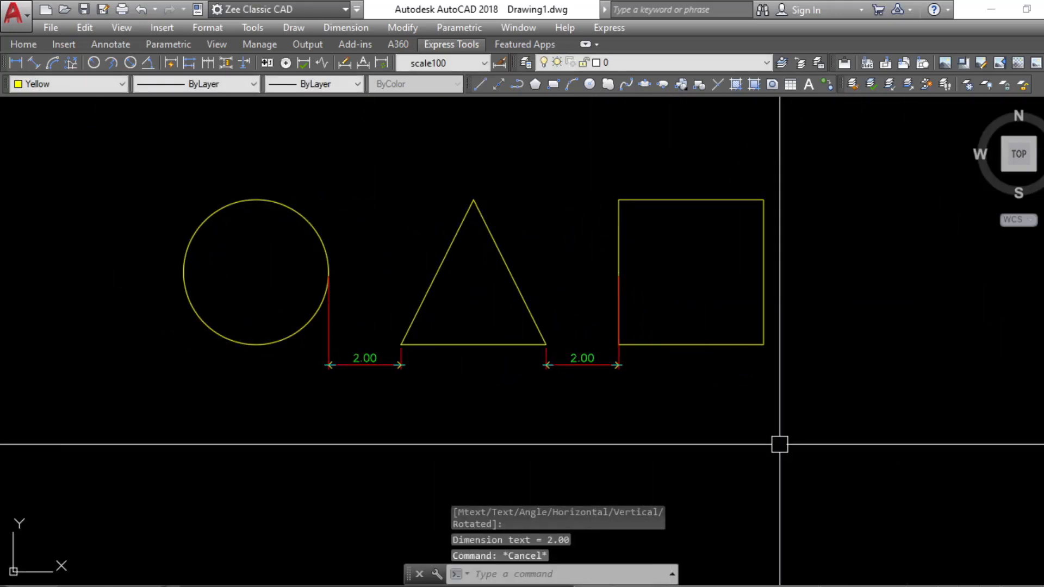
Recolour the circle, triangle, square and their dimensions red, followed by green.
scroll(779, 444, down, 4)
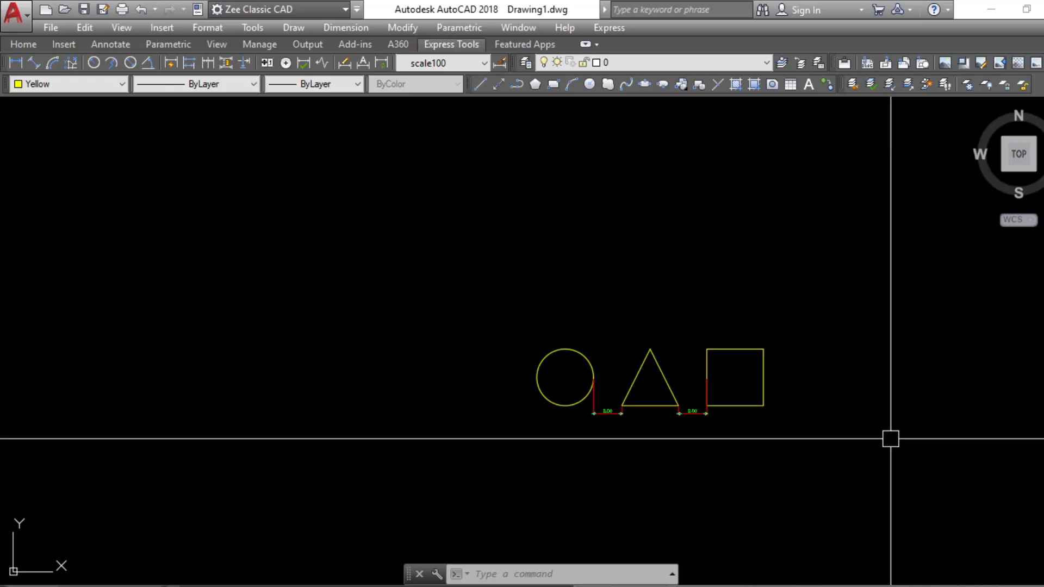
click(906, 461)
click(288, 253)
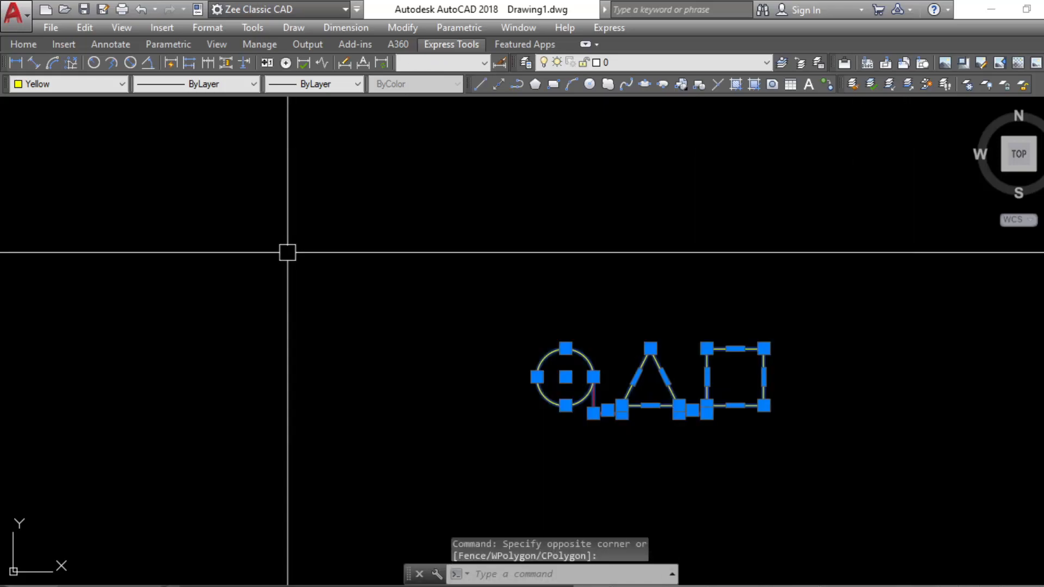
click(71, 85)
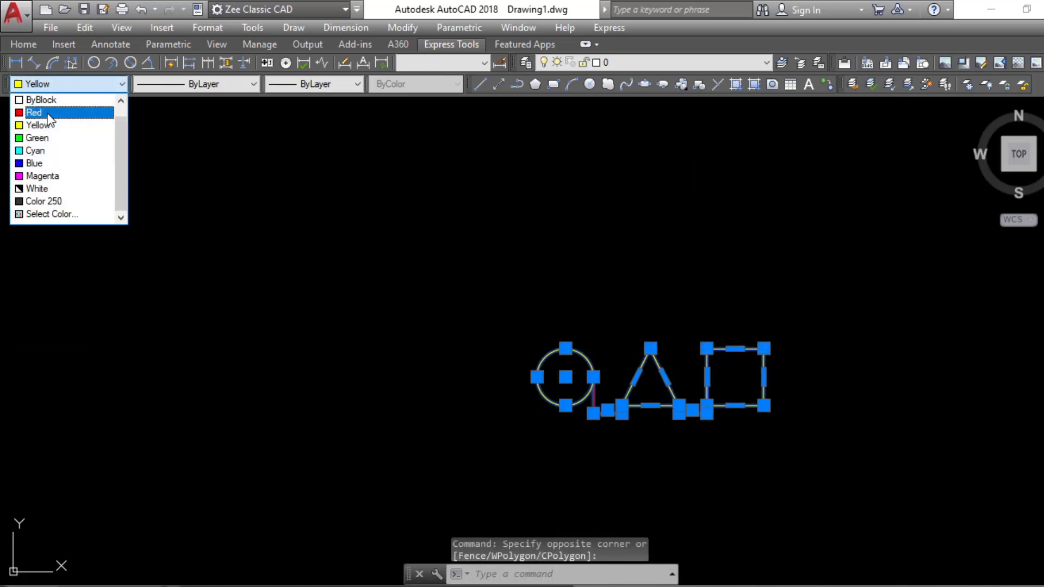
click(49, 112)
click(109, 84)
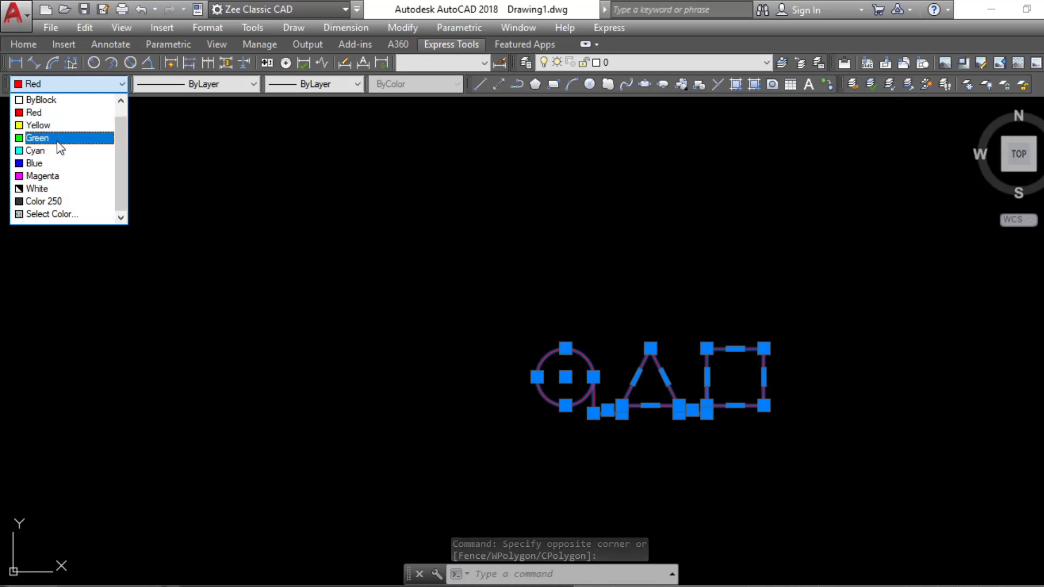
click(57, 142)
key(Escape)
Set the colour of the circle, triangle, square and their dimensions to yellow.
click(804, 454)
click(536, 284)
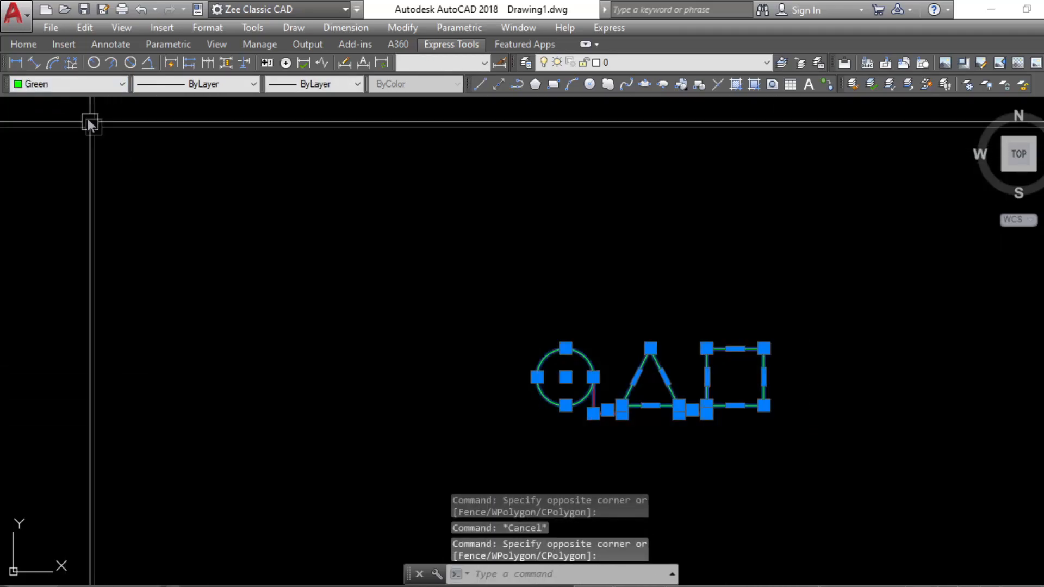
click(87, 84)
click(71, 127)
key(Escape)
middle_drag(818, 372, 661, 337)
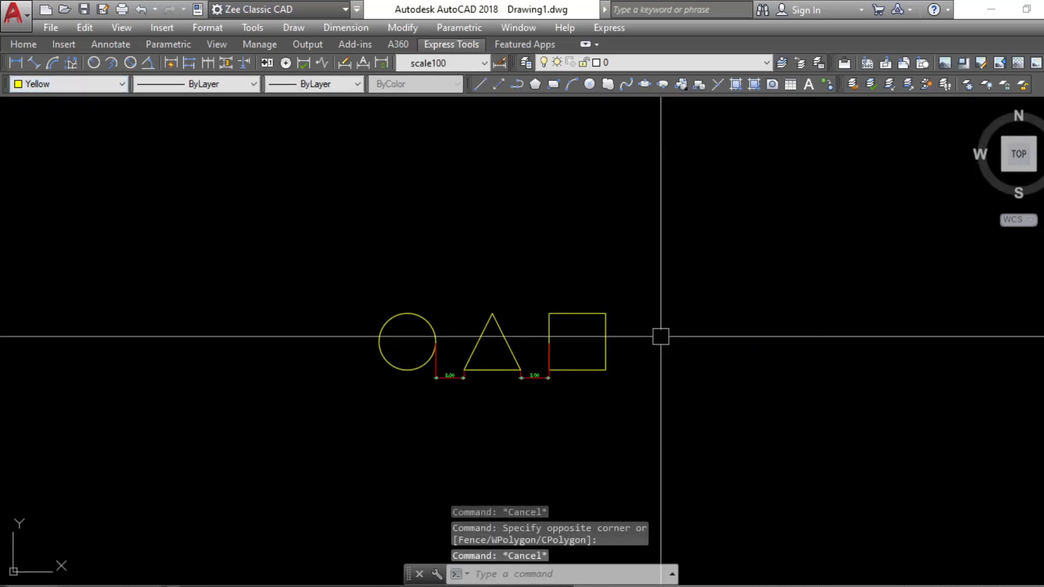
Create a new layer named Line and set its colour to red.
middle_drag(556, 235, 547, 279)
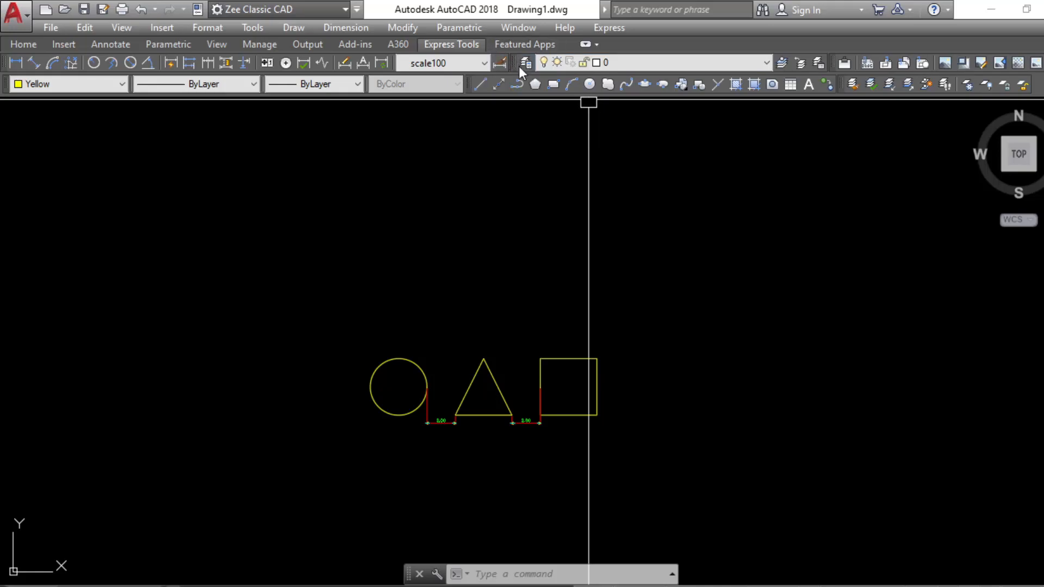
click(605, 65)
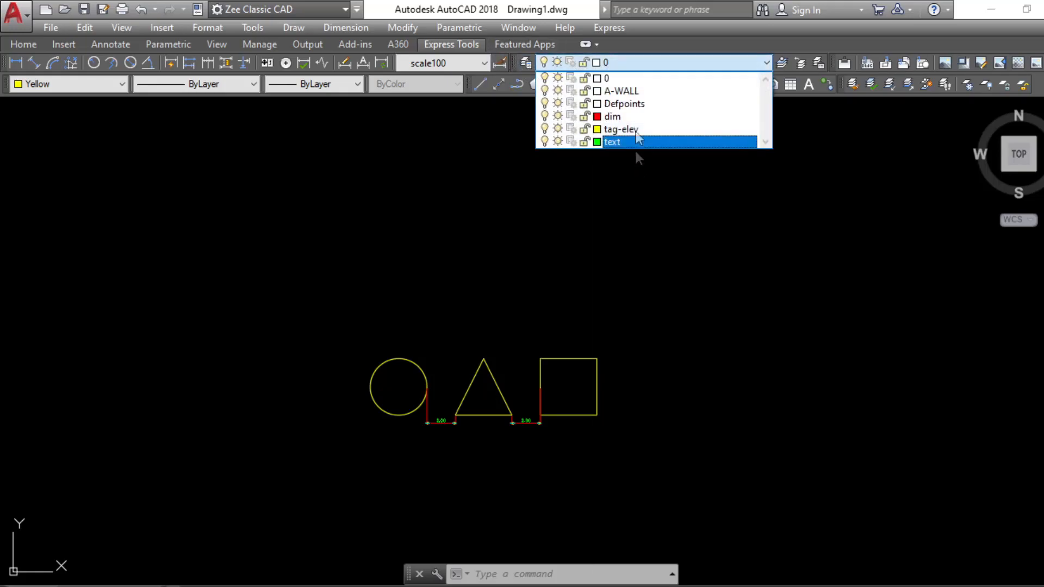
click(525, 63)
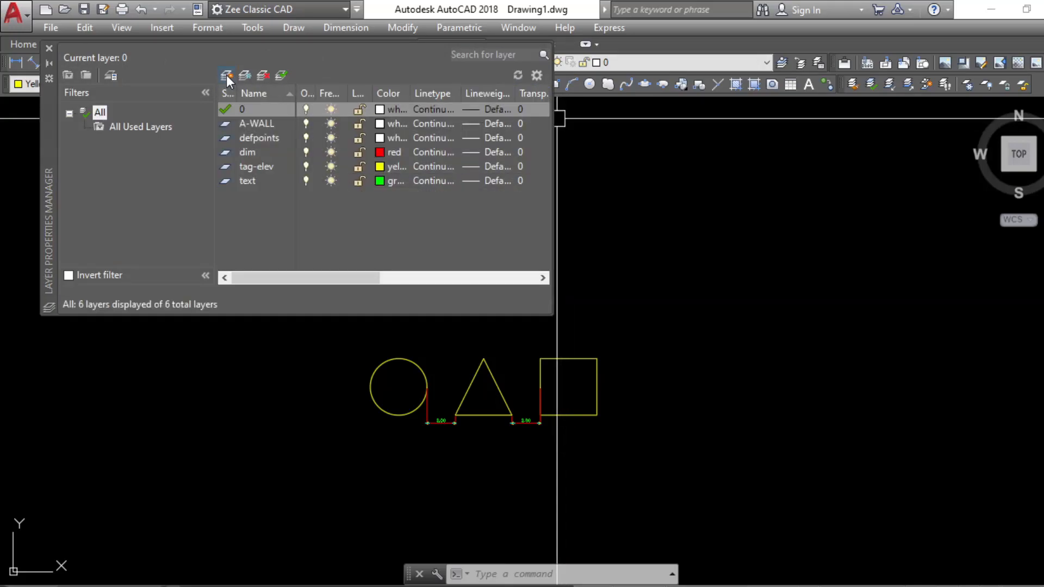
click(227, 77)
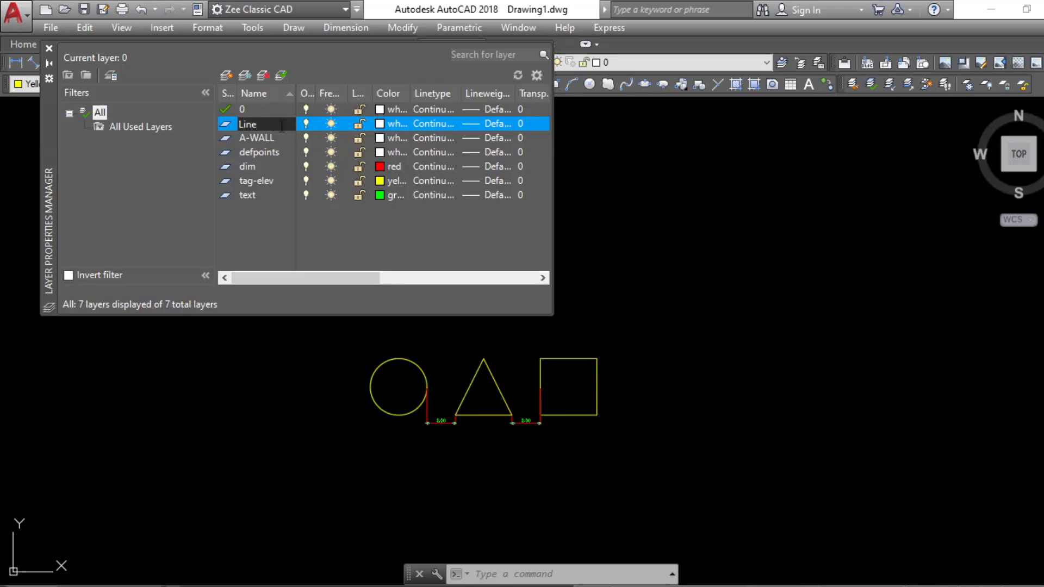
click(379, 124)
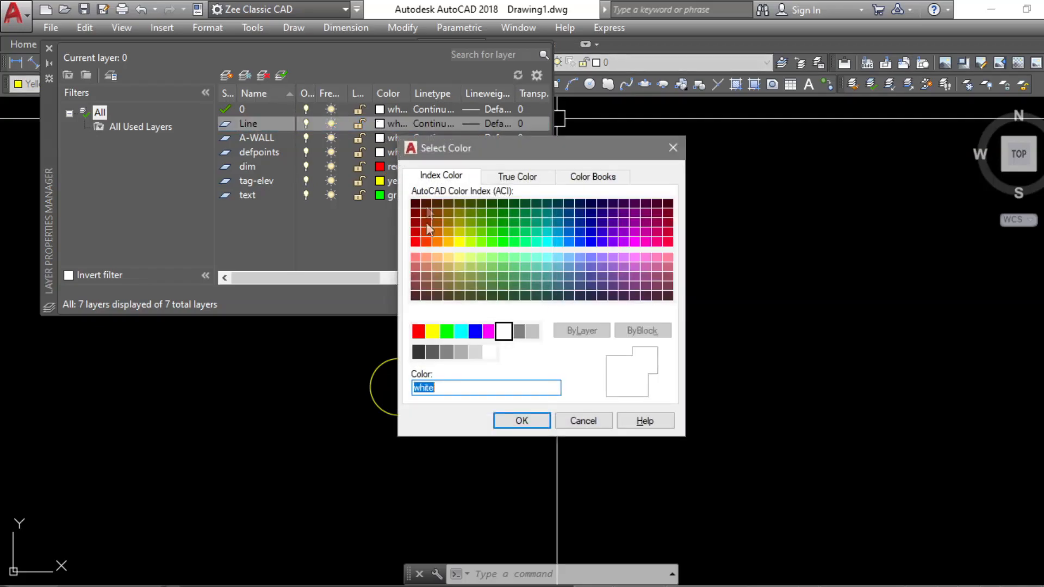
click(496, 420)
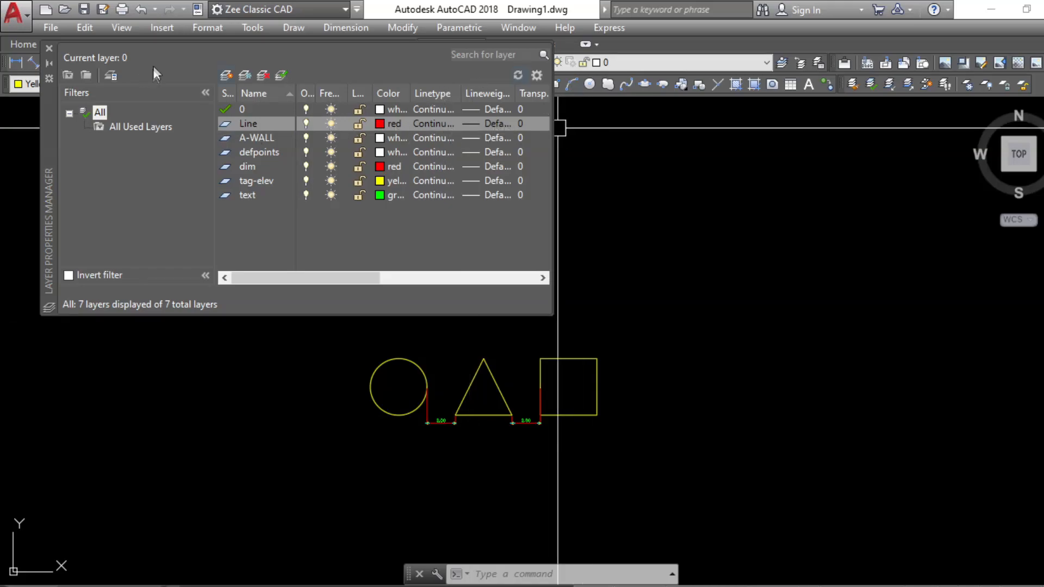
click(49, 49)
Examine the available linetype and lineweight options, keeping both set to ByLayer.
click(243, 84)
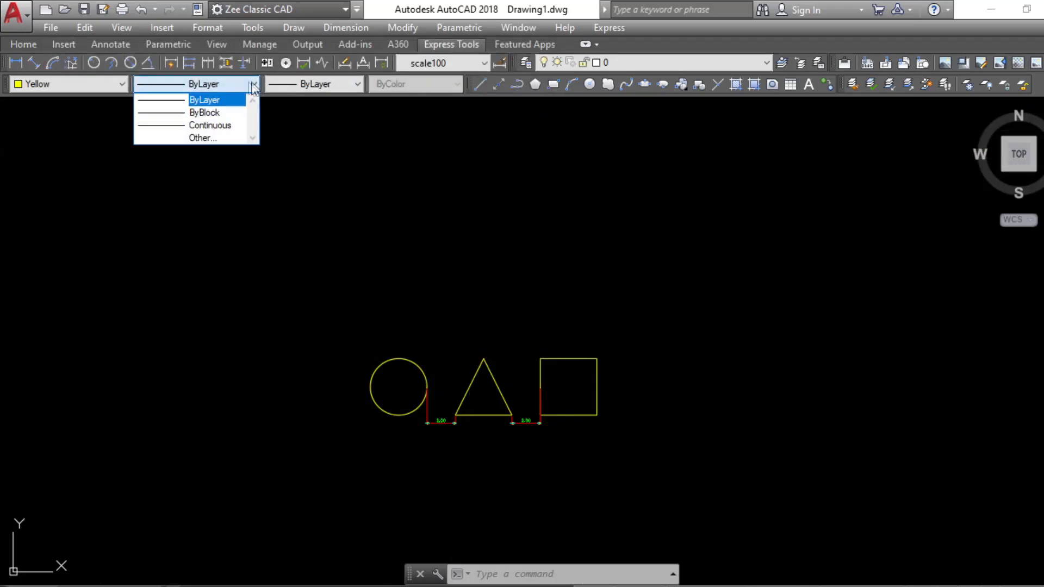
click(163, 98)
click(344, 84)
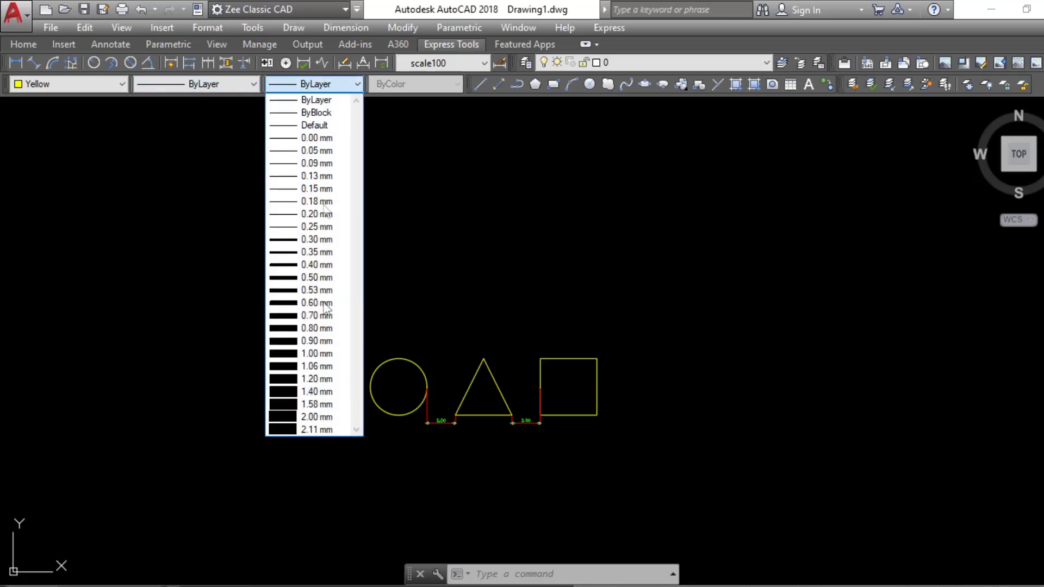
click(641, 159)
middle_drag(664, 299, 631, 297)
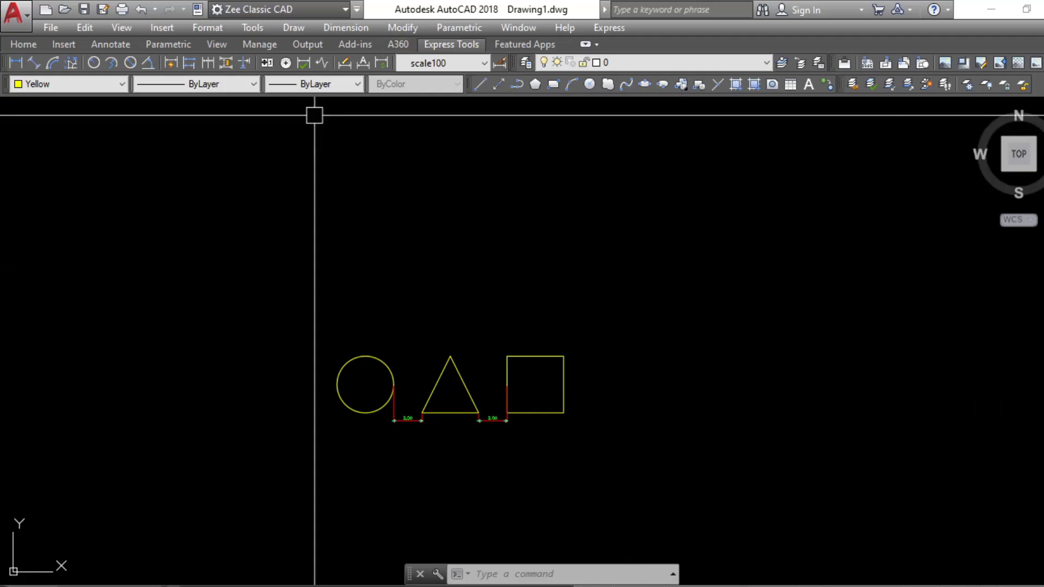
middle_drag(305, 419, 434, 424)
scroll(554, 412, up, 4)
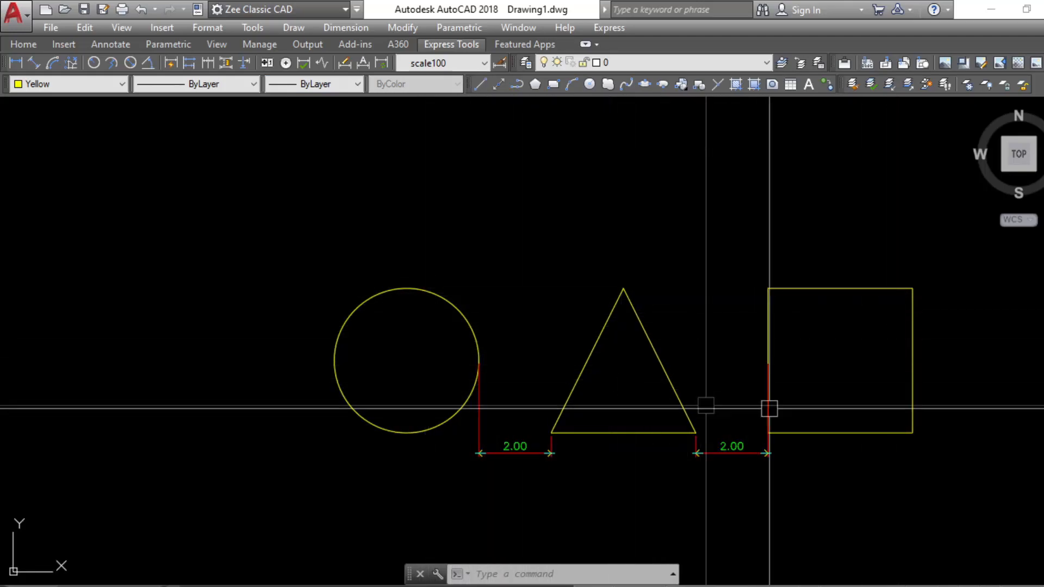
click(339, 86)
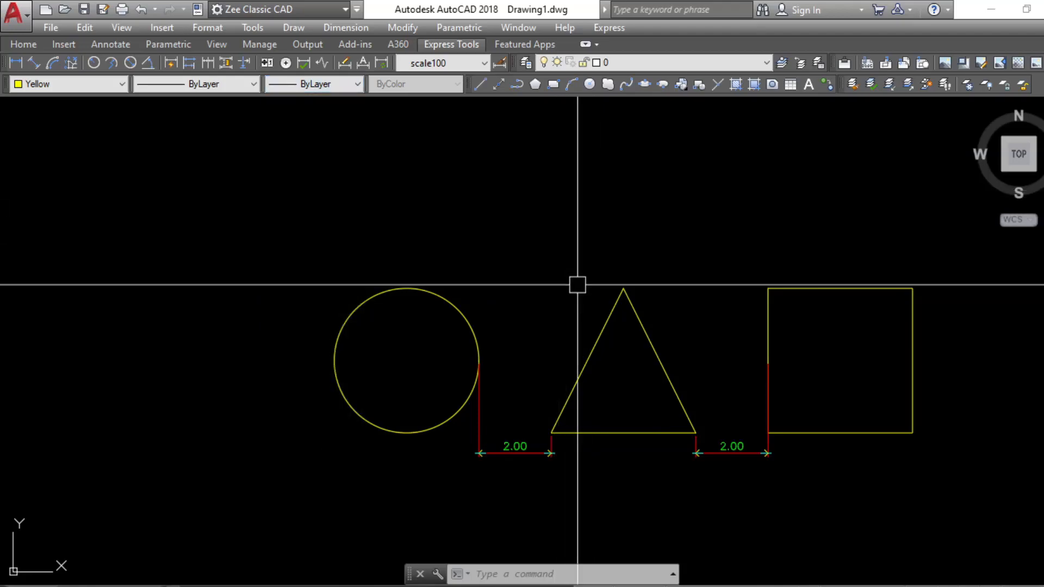
middle_drag(577, 219, 513, 201)
middle_drag(605, 238, 577, 235)
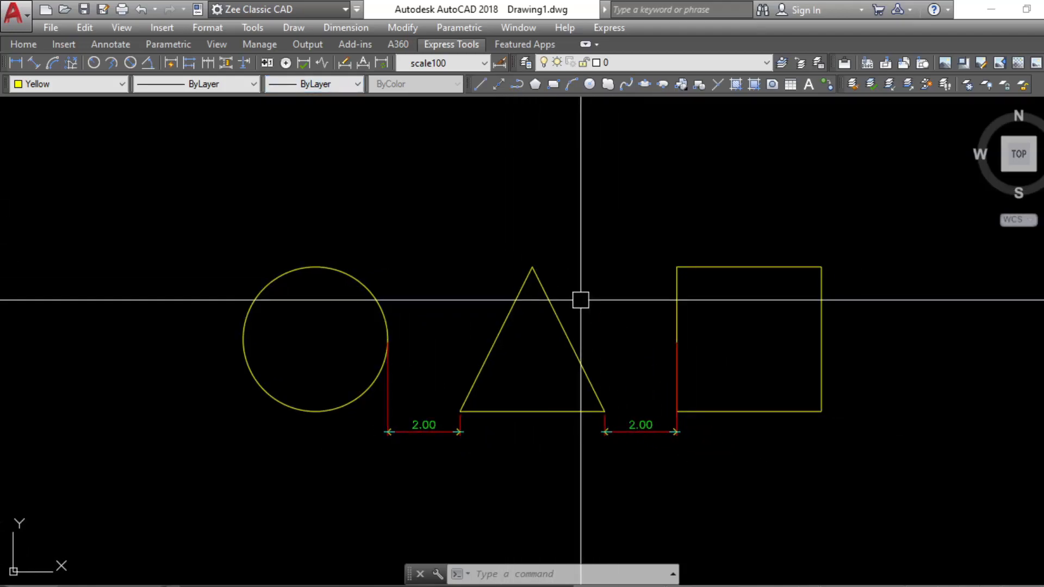
Assign the circle, triangle, square and their dimensions to the dim layer.
click(890, 484)
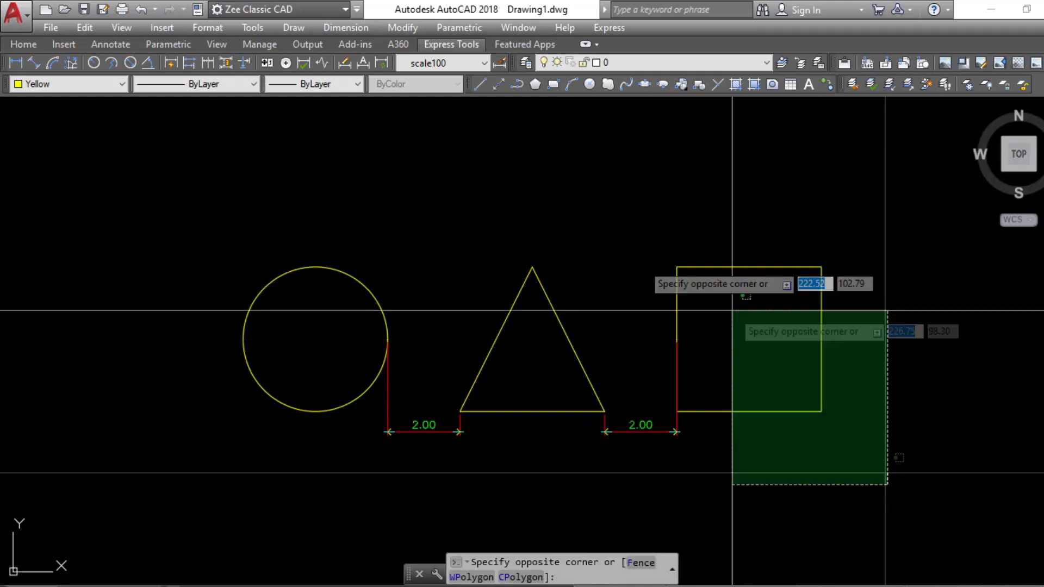
click(309, 222)
click(662, 63)
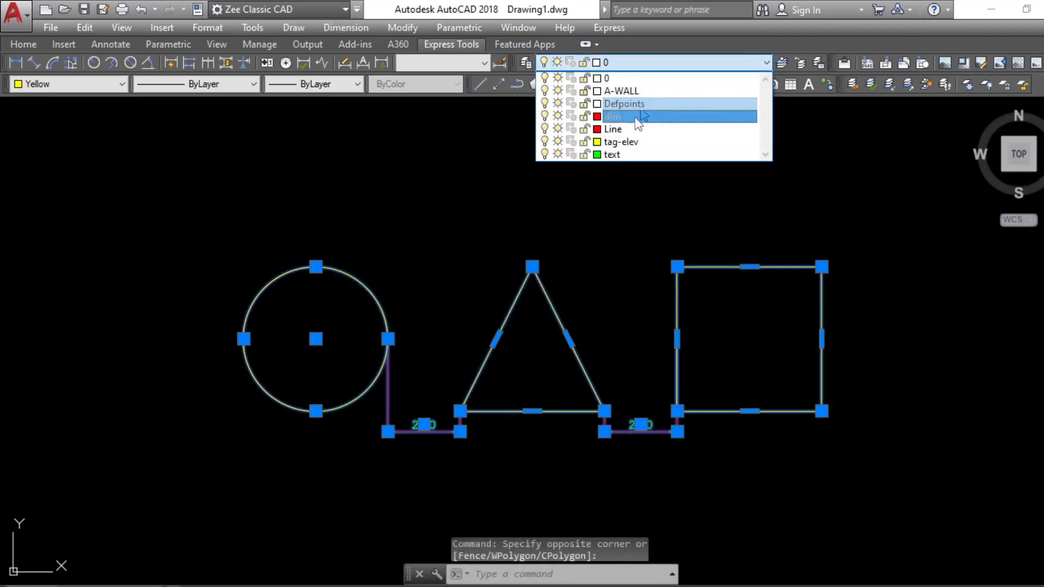
click(633, 115)
key(Escape)
Assign the lettered Figure 1.1 outline and its point labels to the Line layer.
scroll(668, 266, down, 5)
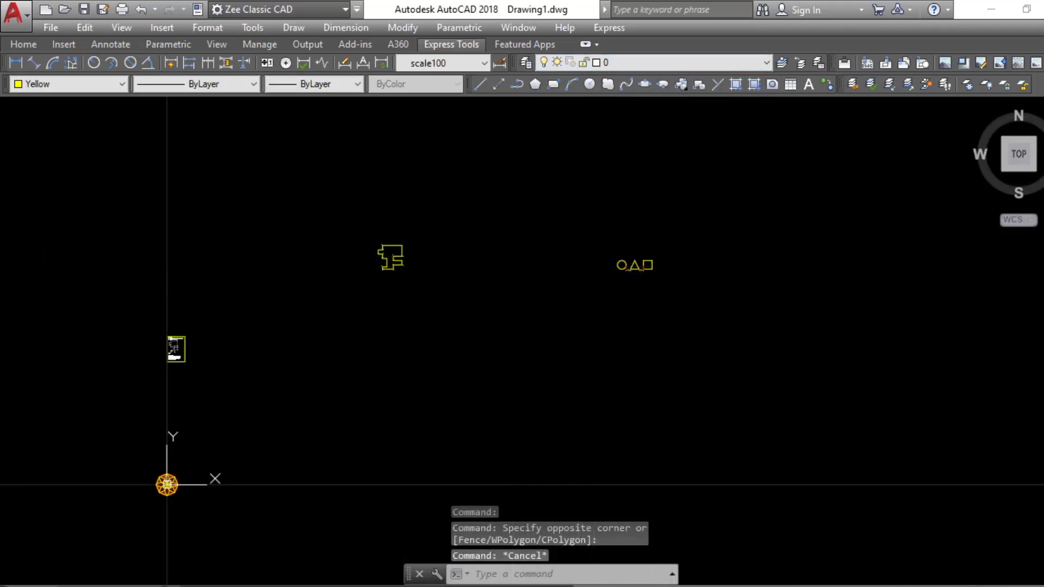
click(482, 326)
click(333, 175)
scroll(387, 258, up, 6)
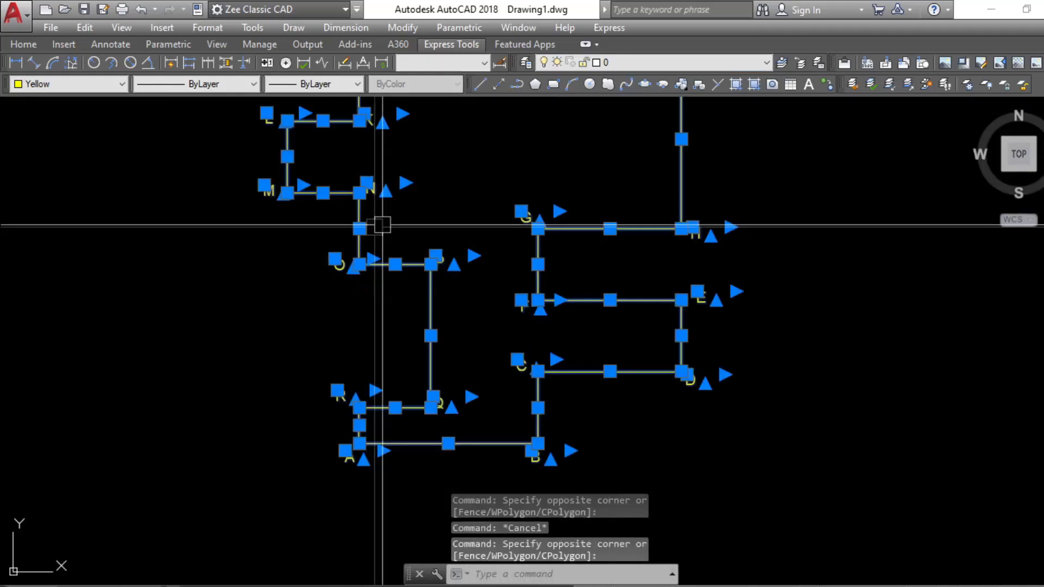
middle_drag(380, 226, 441, 331)
scroll(540, 259, down, 2)
click(687, 62)
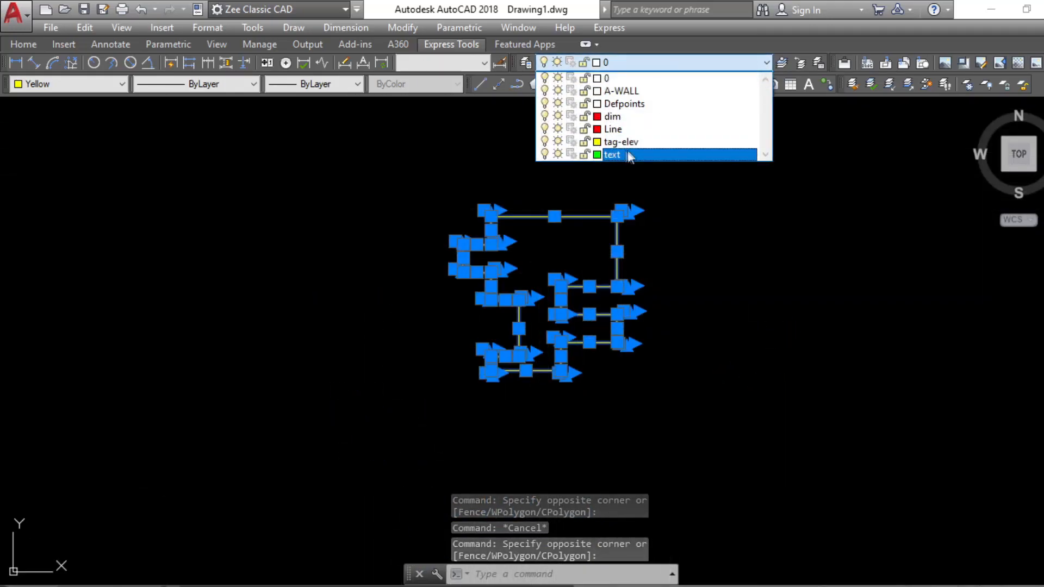
click(638, 130)
key(Escape)
Assign the octagon-framed flower at the origin and its crossing construction lines to the Line layer.
scroll(405, 306, down, 4)
middle_drag(318, 405, 456, 317)
scroll(333, 484, up, 5)
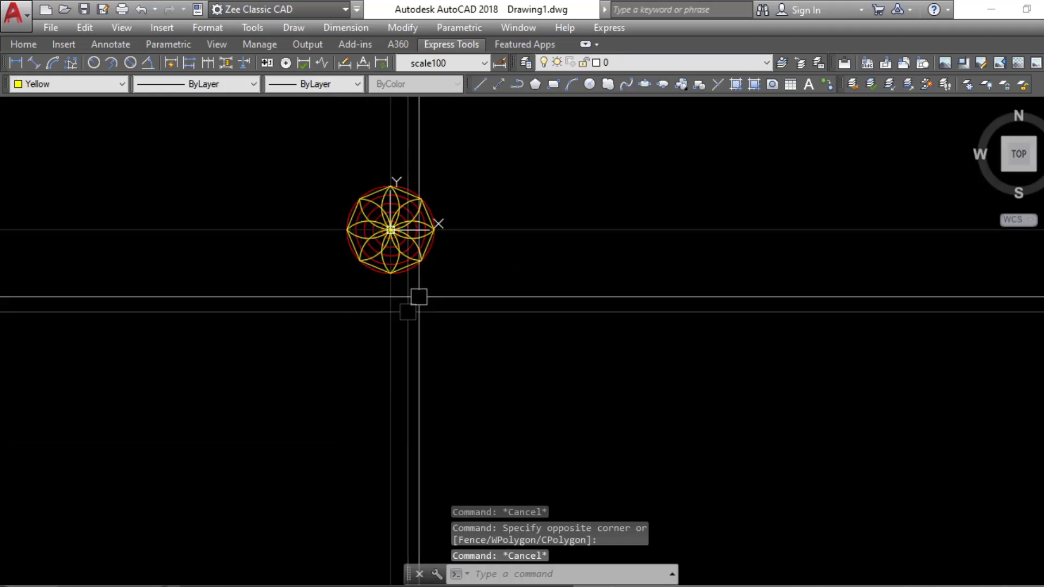
click(532, 352)
click(304, 147)
click(599, 64)
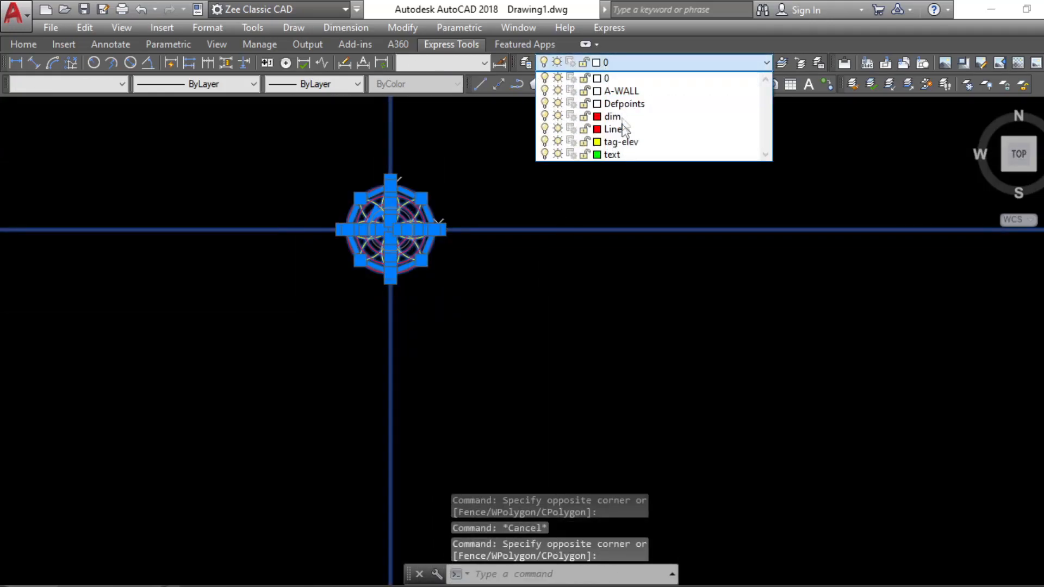
click(622, 128)
key(Escape)
Review the flower, the Figure 1.1 outline and the row of shapes across the whole drawing.
scroll(531, 273, down, 5)
middle_drag(531, 273, 330, 485)
scroll(692, 286, down, 2)
middle_drag(809, 273, 708, 319)
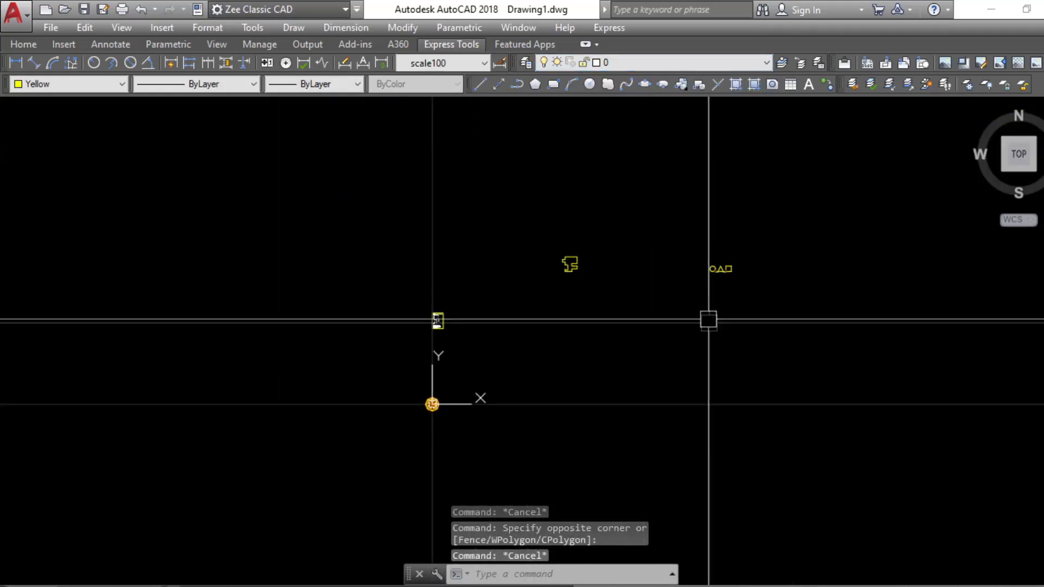
scroll(729, 251, up, 3)
scroll(680, 253, down, 3)
middle_drag(617, 338, 528, 378)
scroll(529, 314, up, 3)
scroll(526, 310, down, 2)
scroll(720, 292, up, 2)
mouse_move(610, 325)
middle_down()
mouse_move(669, 340)
mouse_move(680, 304)
middle_up()
scroll(655, 327, down, 2)
scroll(655, 325, down, 2)
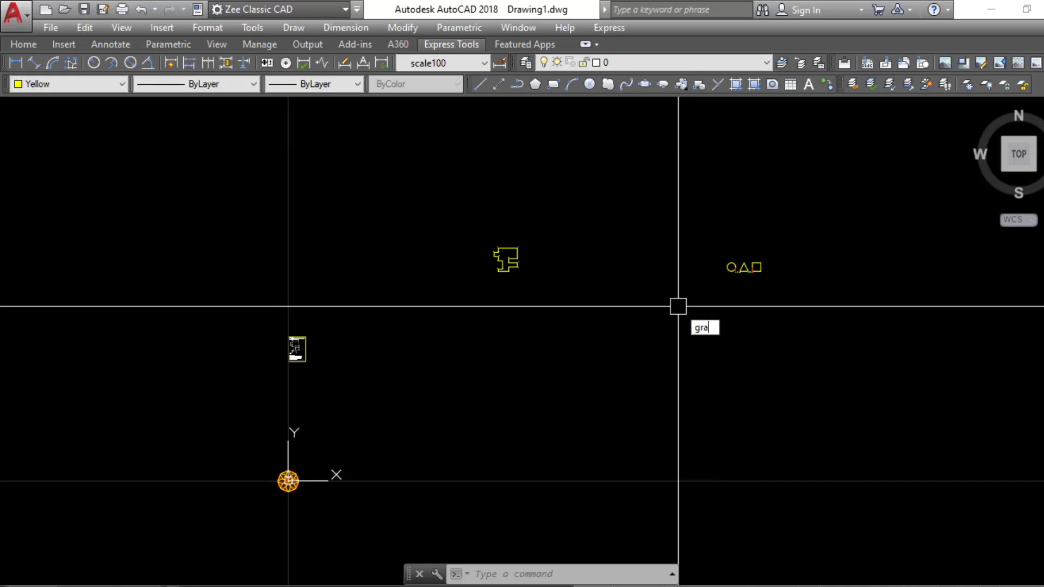
Toggle hardware acceleration off and on in the graphics performance settings, leave it on and accept the settings.
key(Return)
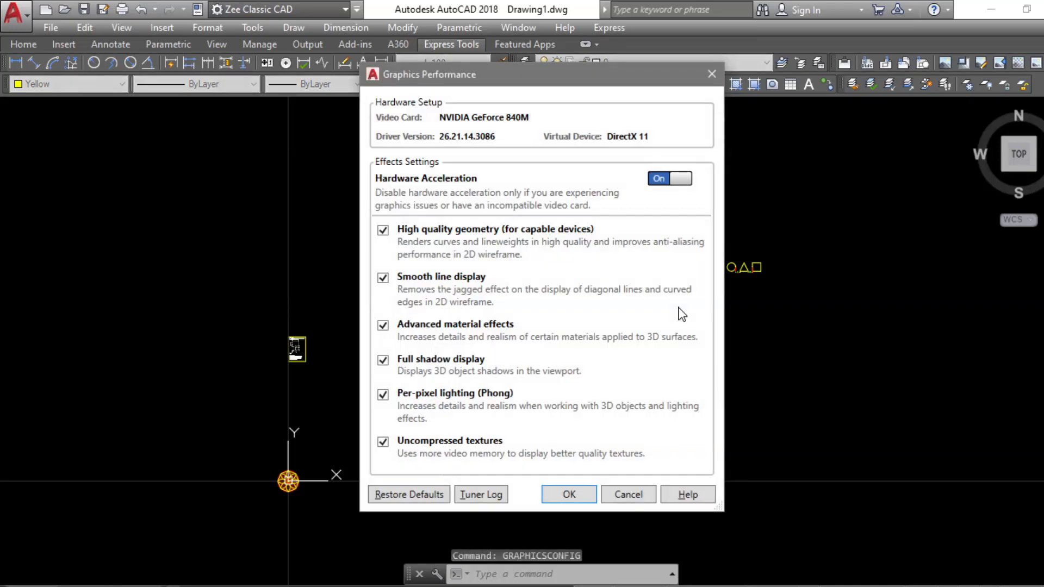
click(664, 179)
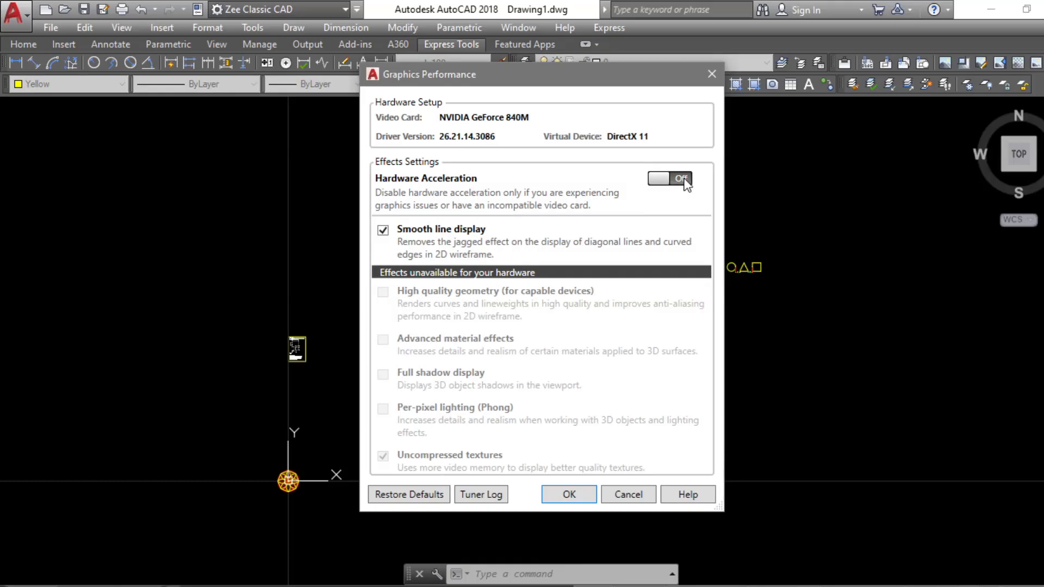
click(686, 179)
click(658, 183)
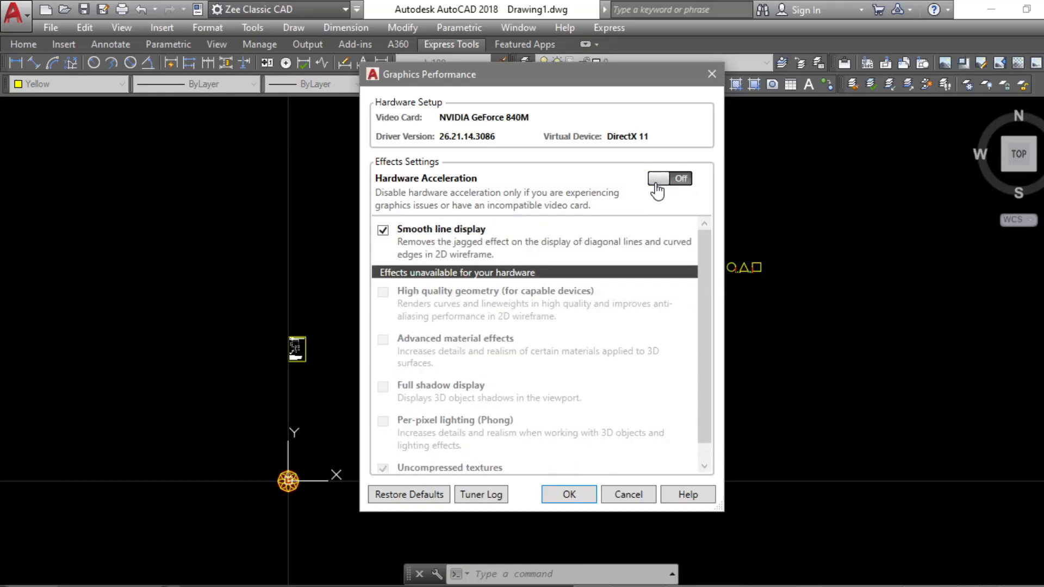
click(680, 180)
click(673, 179)
click(686, 179)
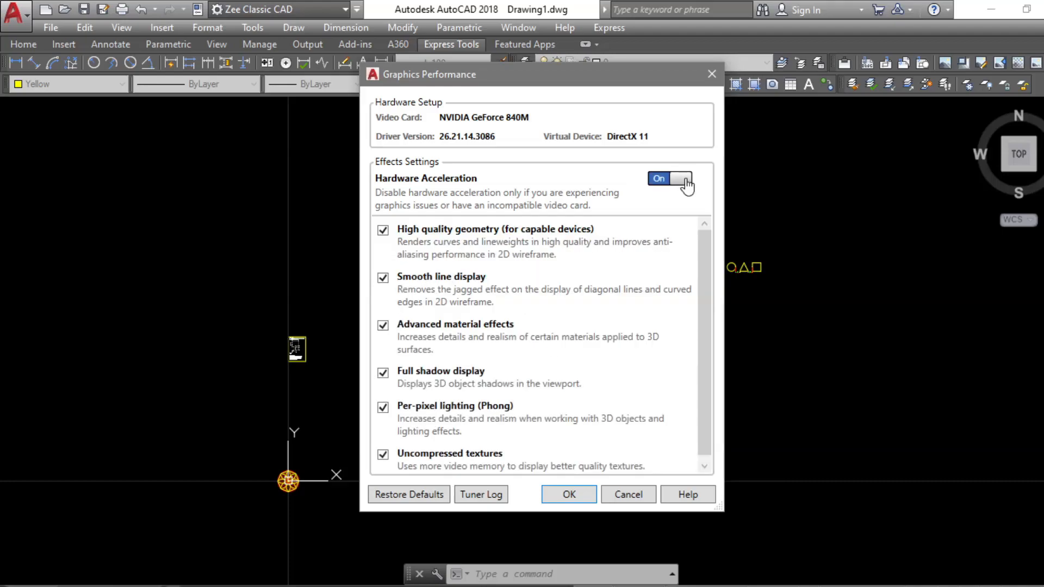
click(595, 486)
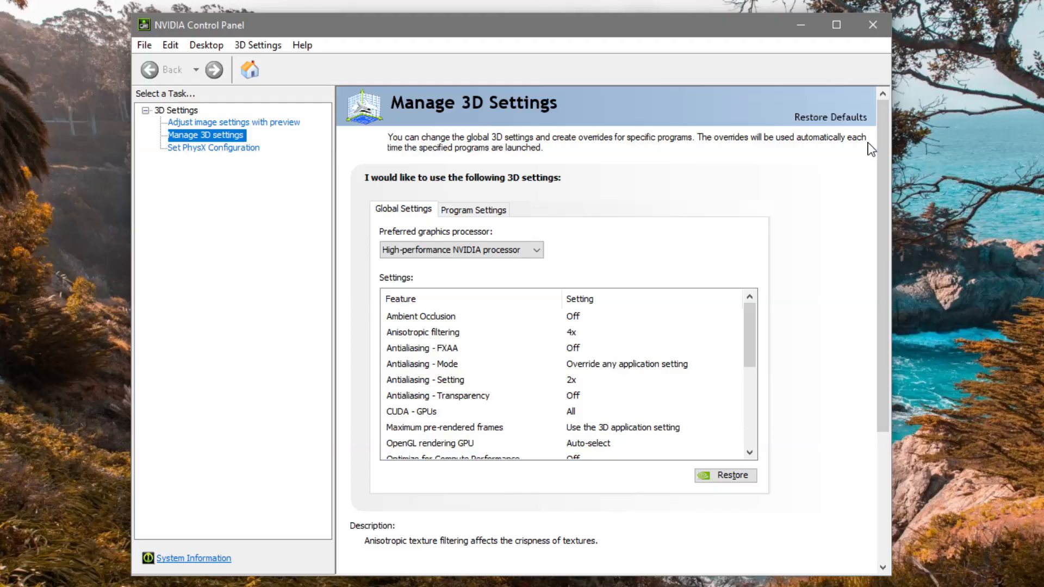
Switch to NVIDIA Control Panel and set the PhysX processor to GeForce 840M.
click(222, 148)
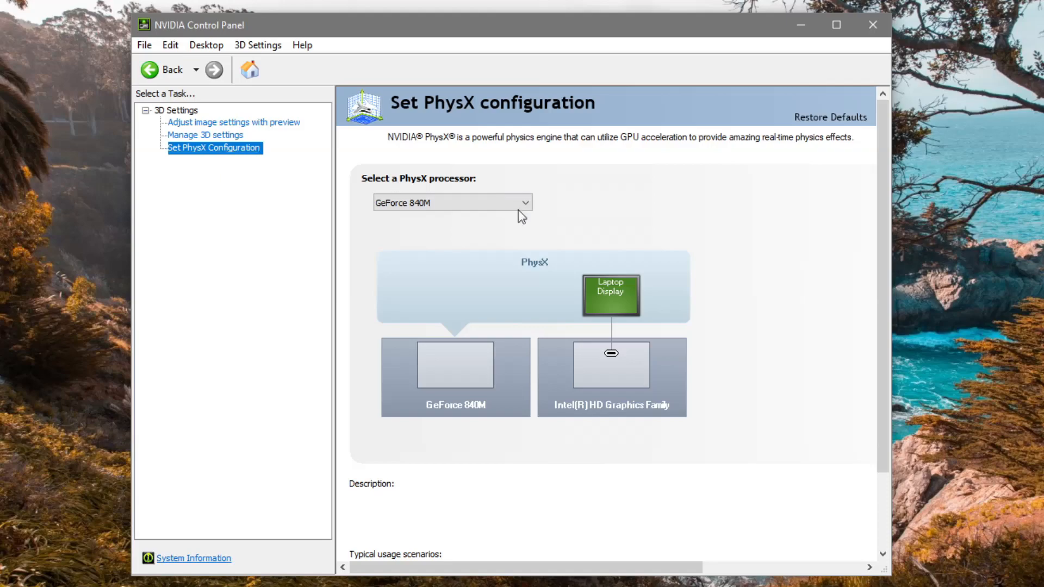
click(482, 205)
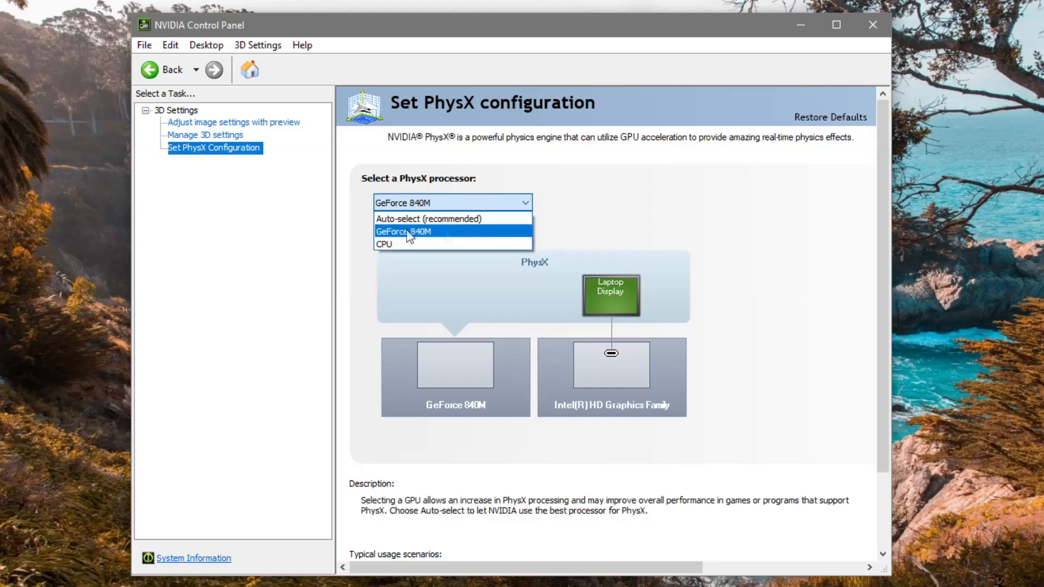
click(454, 233)
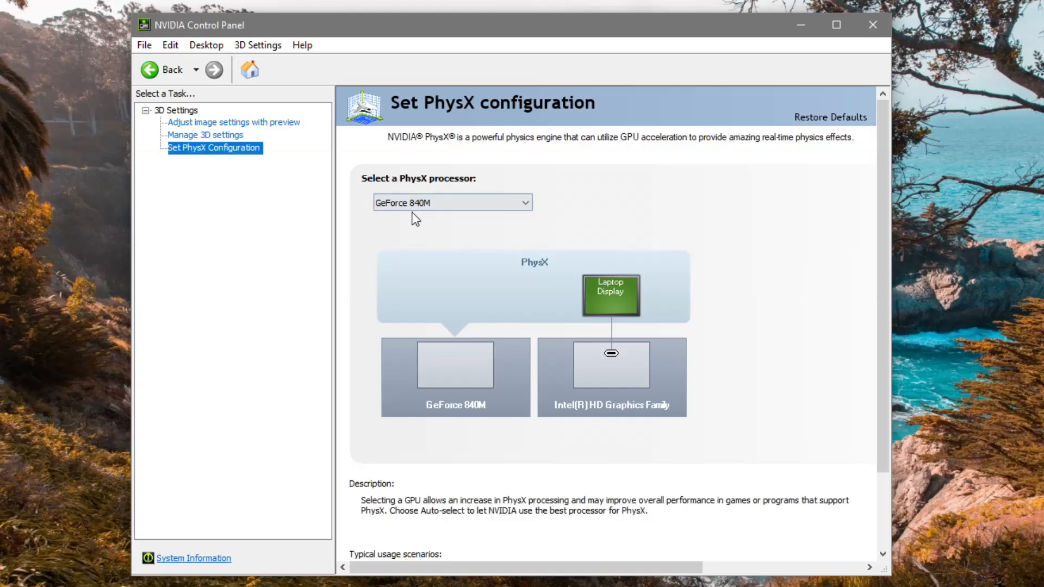
Check the preferred graphics processor options in the global 3D settings.
click(221, 136)
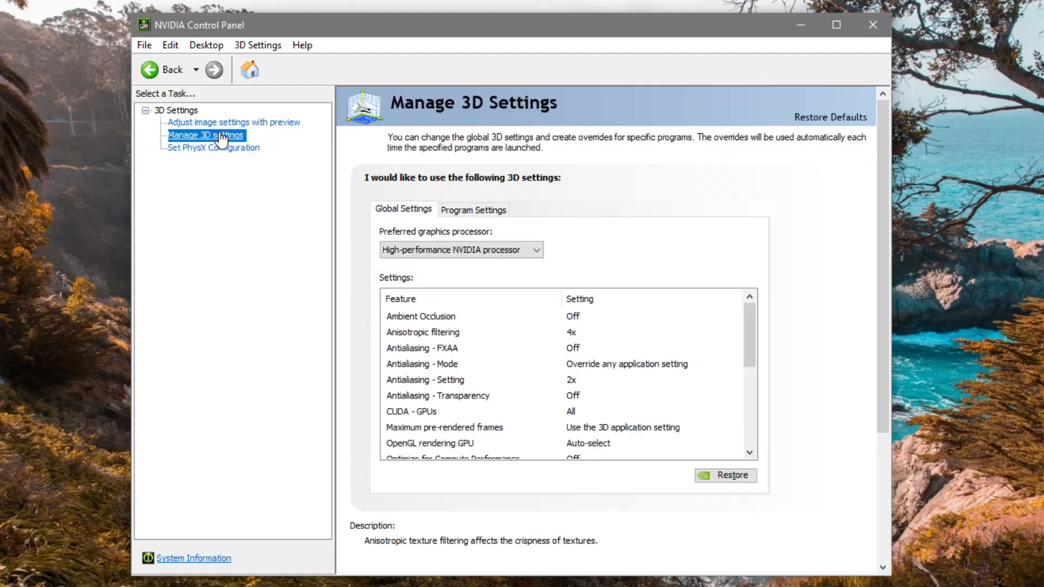
click(480, 256)
click(480, 255)
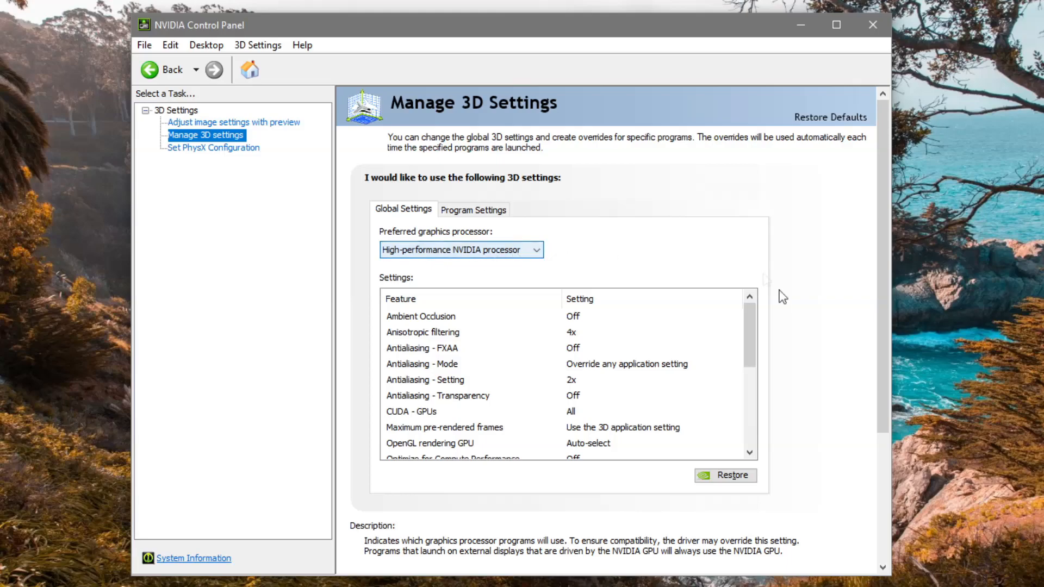